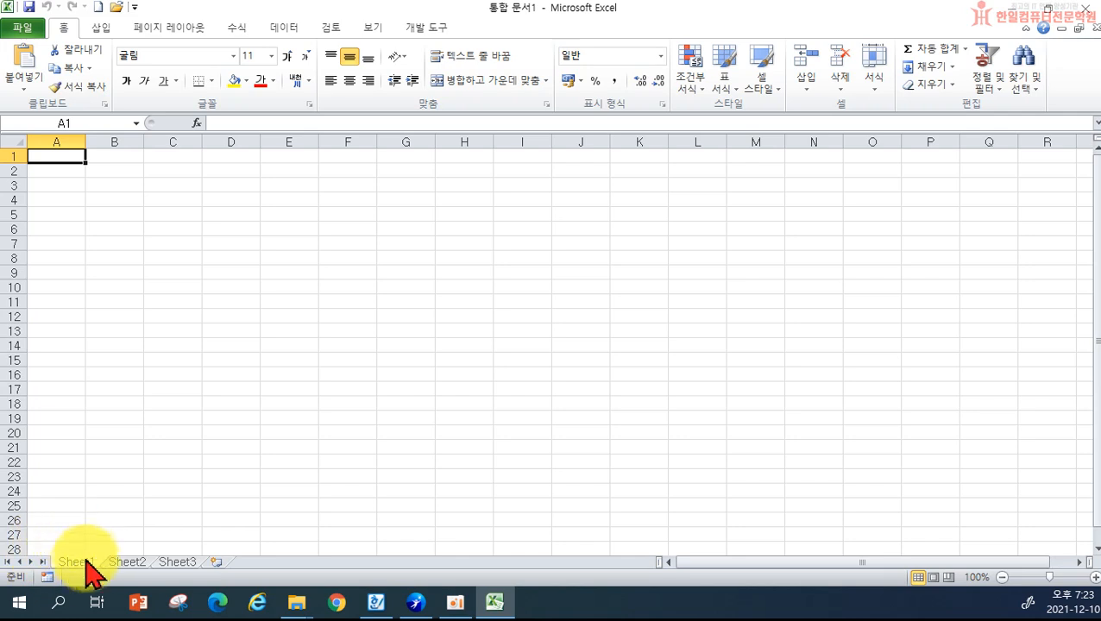
- Select columns A through G one by one, then jump to the last column, XFD
left_click(61, 141)
left_click(115, 142)
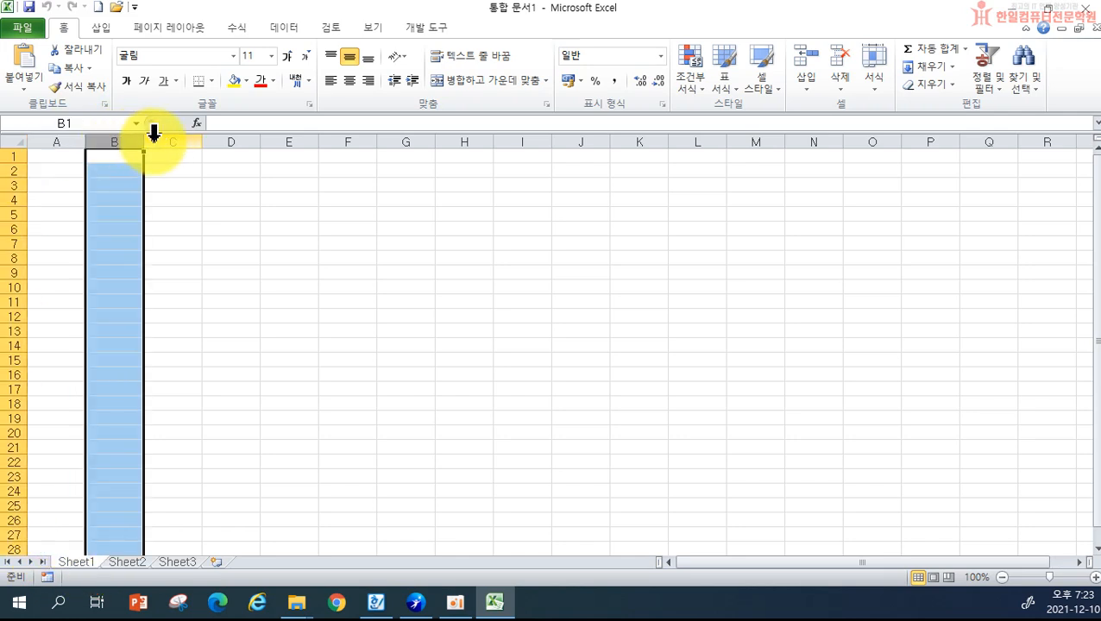
left_click(192, 141)
left_click(221, 138)
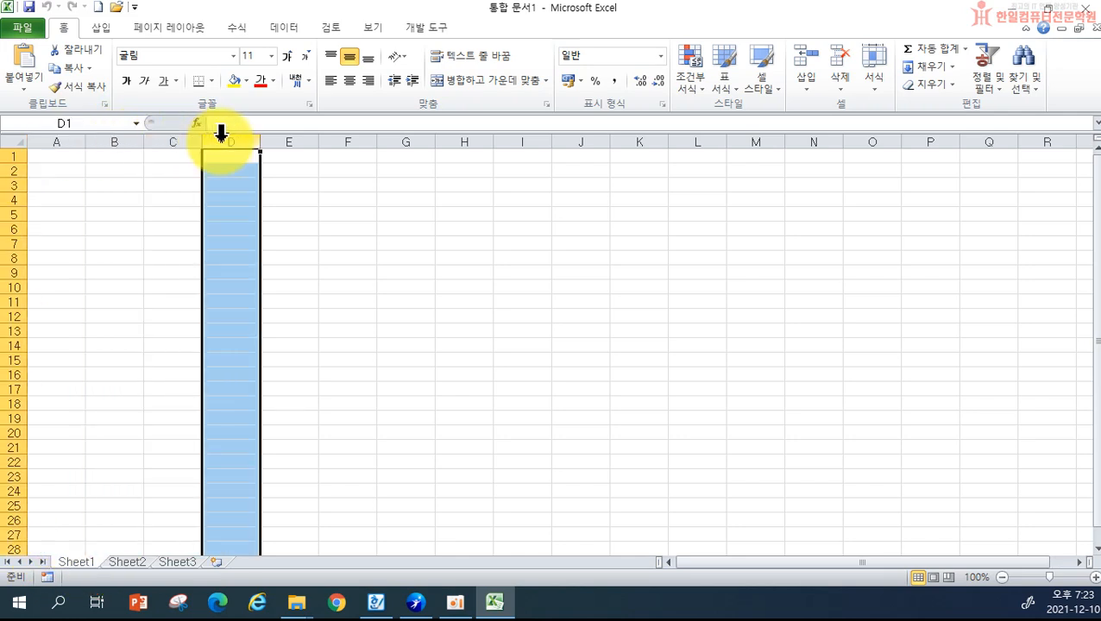
left_click(290, 140)
left_click(353, 138)
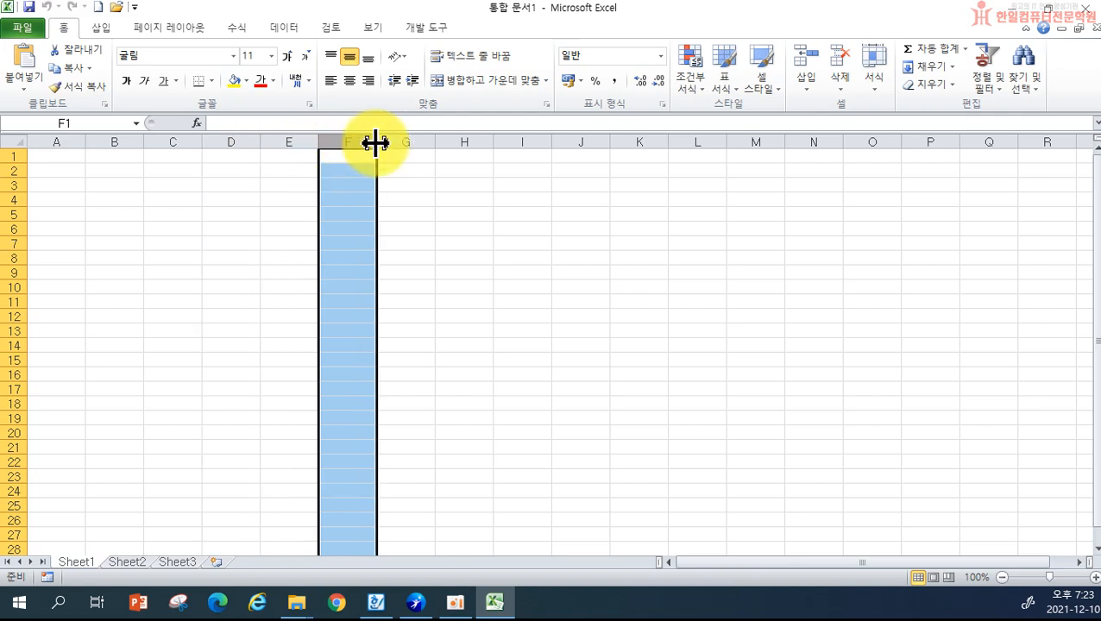
left_click(408, 139)
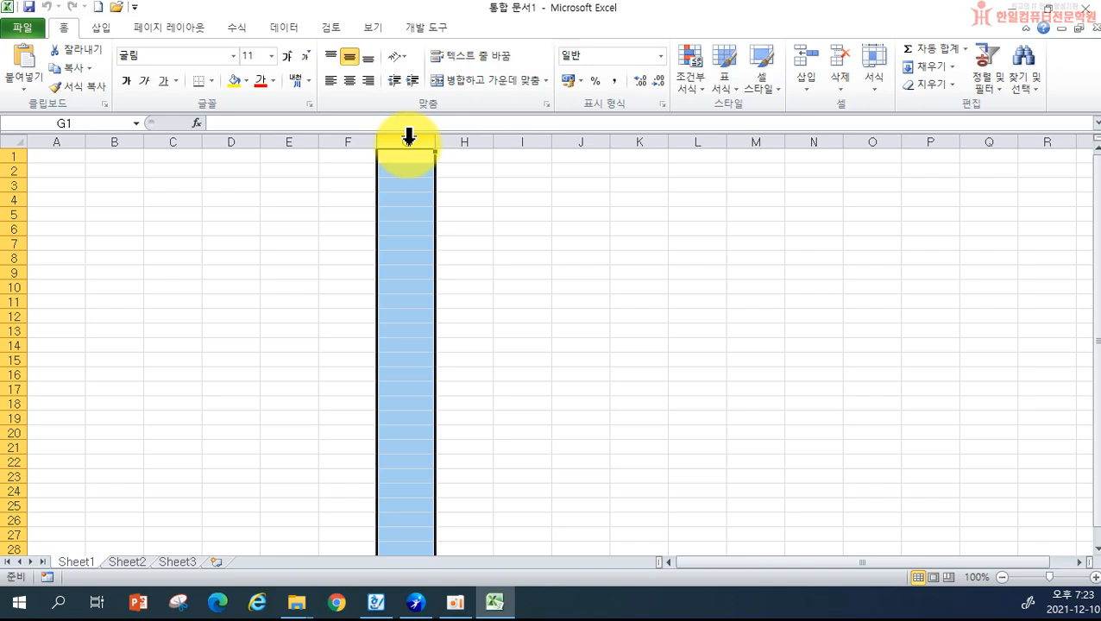
key("Right")
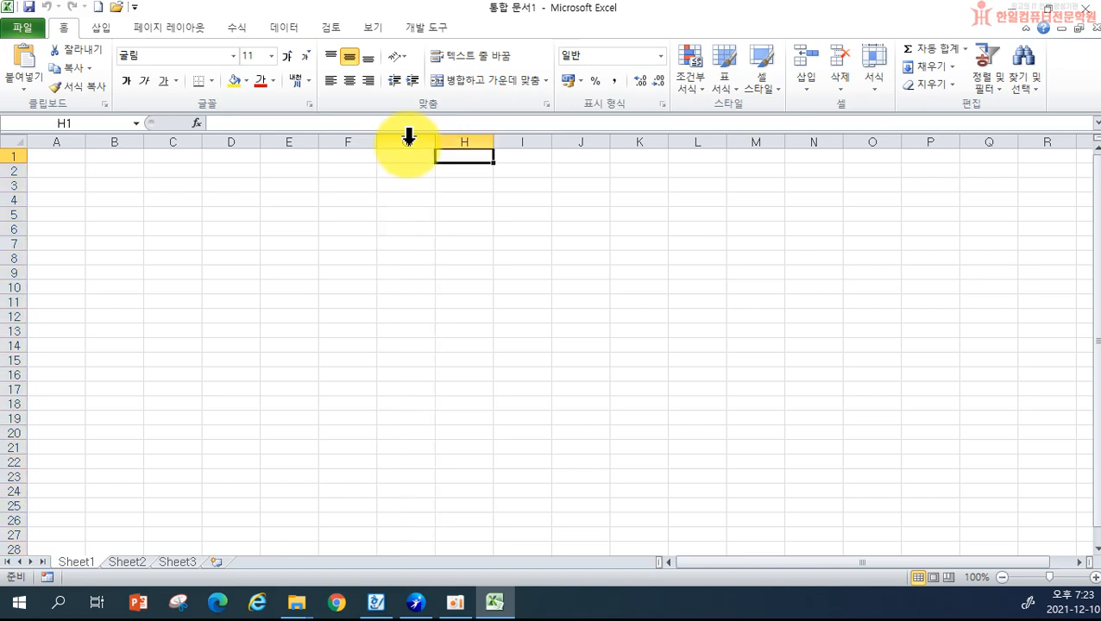
key("ctrl+Right")
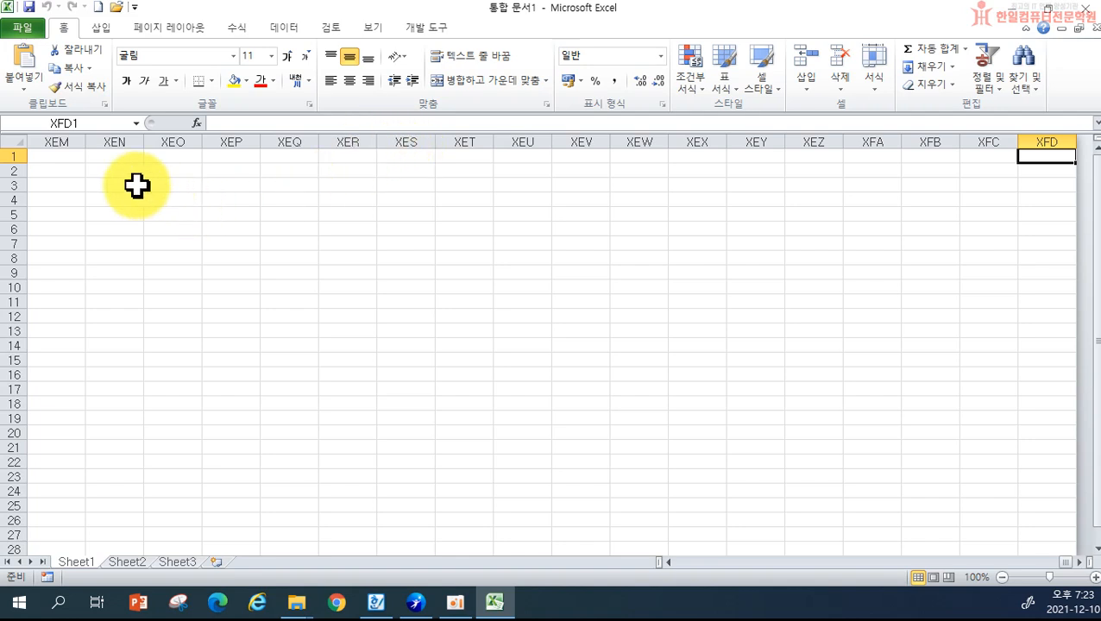
- Select rows 1–4, jump to the last row 1048576, then return to cell A1
left_click(7, 158)
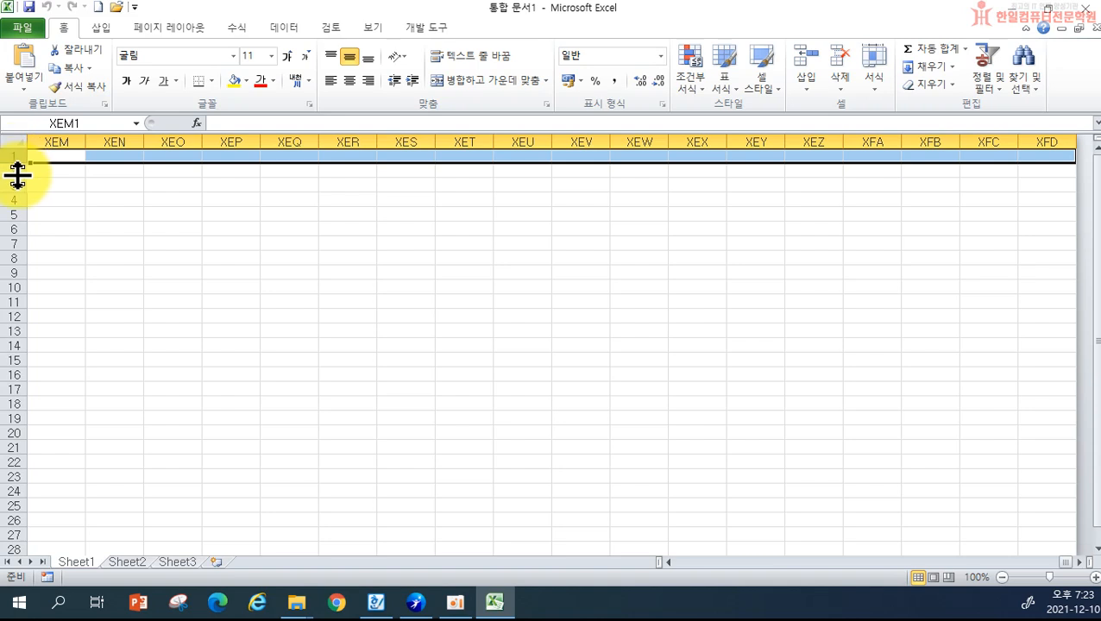
left_click(11, 172)
left_click(7, 183)
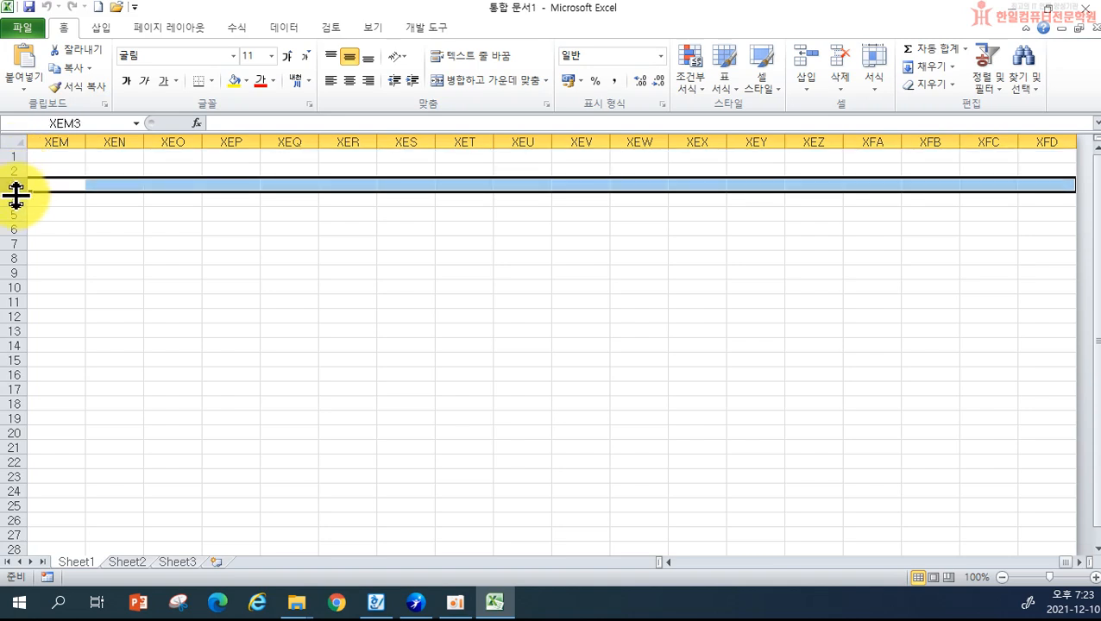
left_click(7, 199)
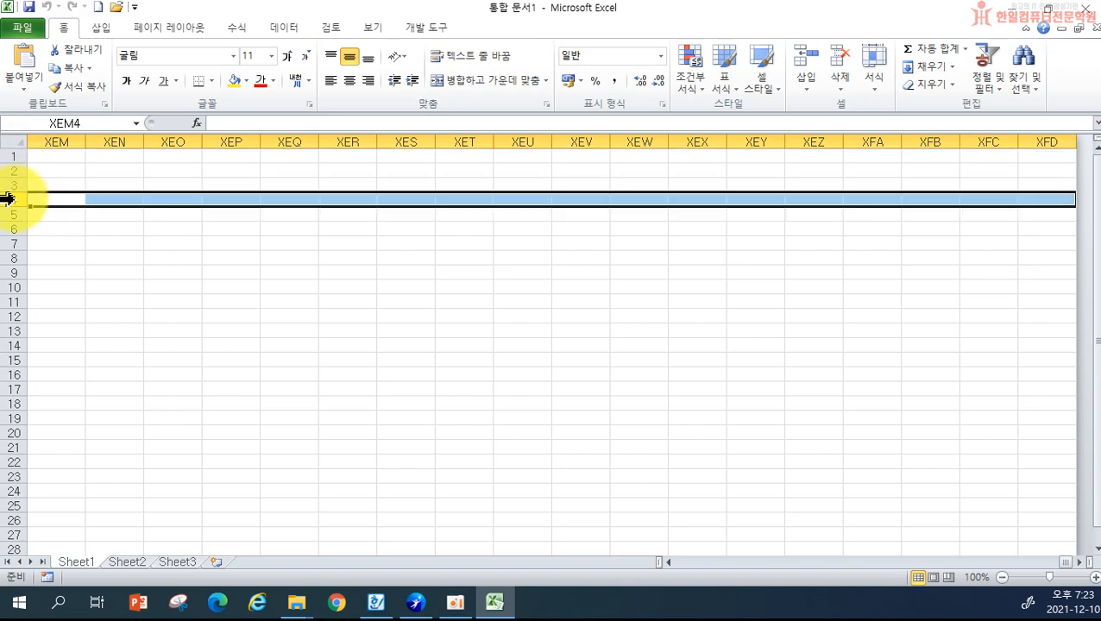
key("ctrl+Down")
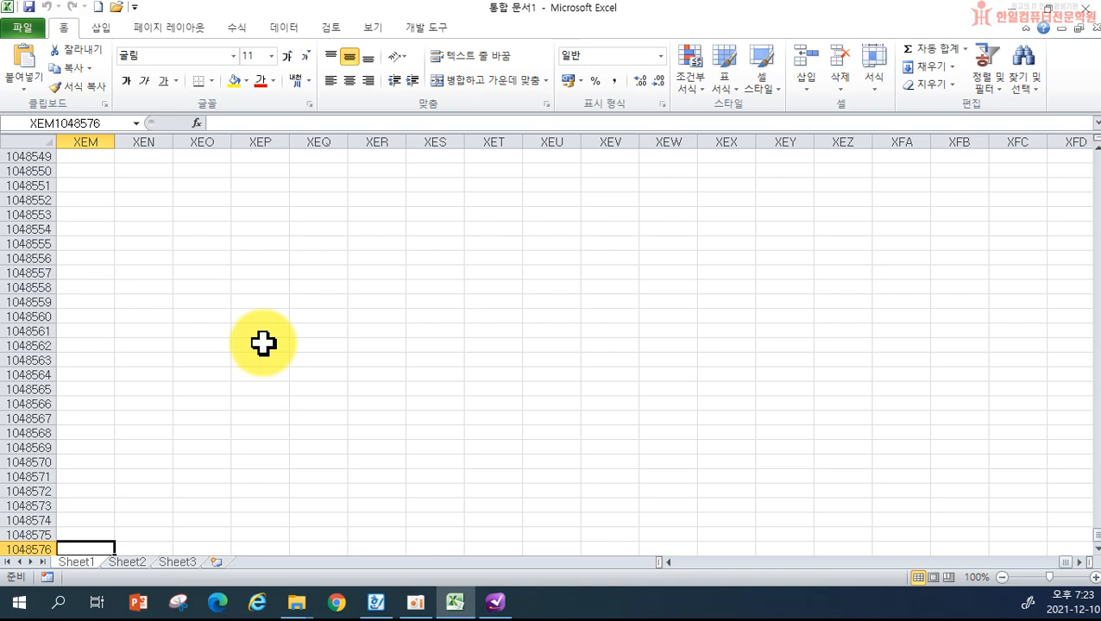
key("ctrl+Home")
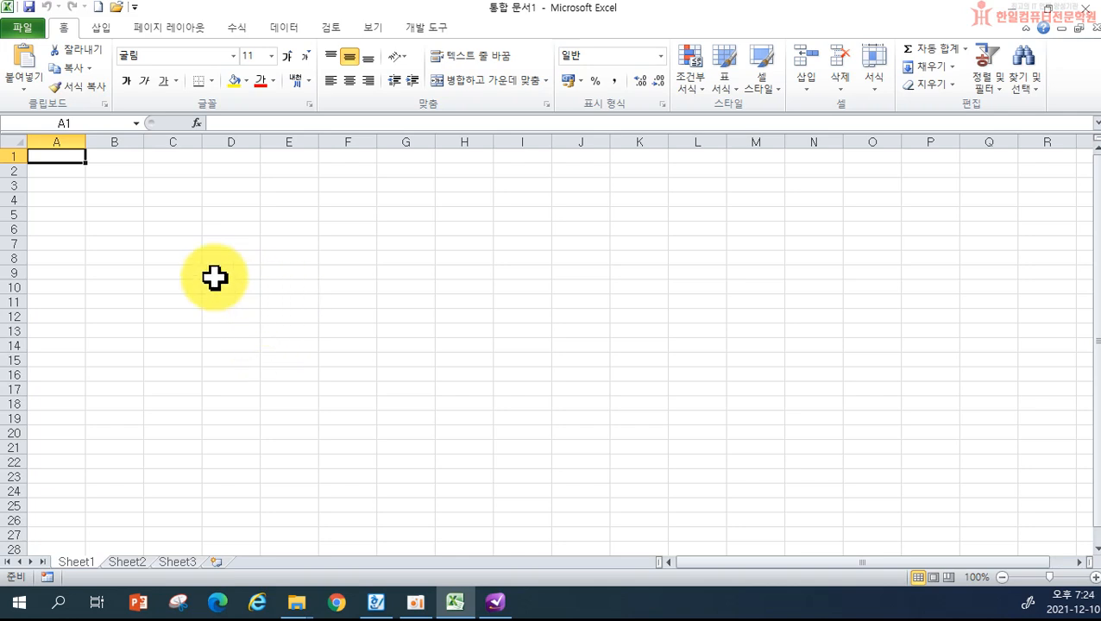
left_click(197, 229)
left_click_drag(203, 230, 312, 229)
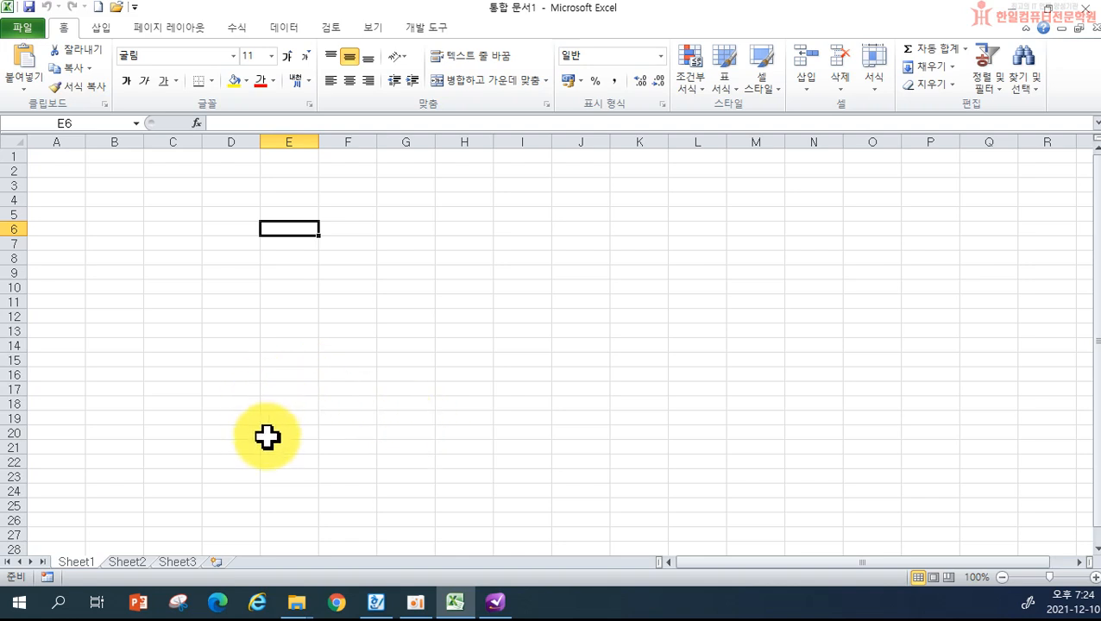
left_click(165, 242)
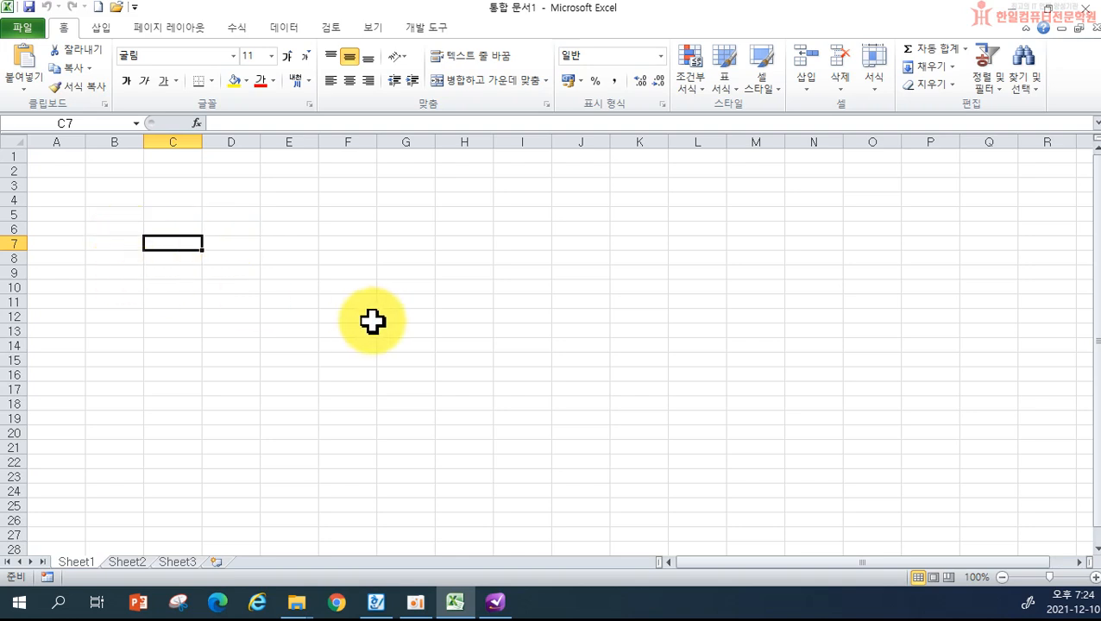
left_click(183, 202)
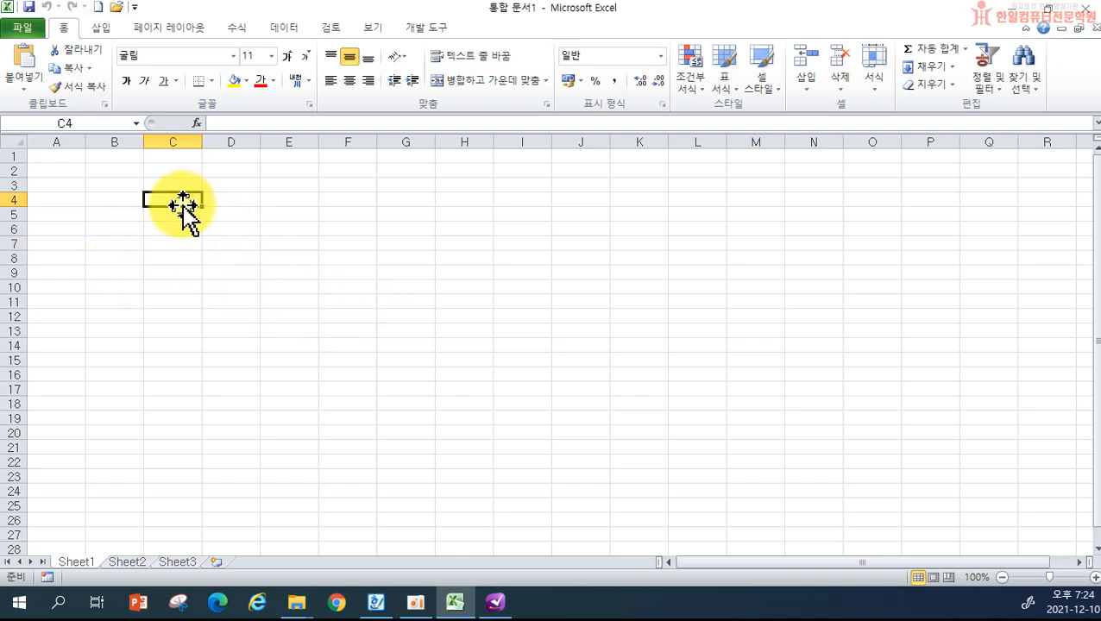
key("Right")
key("Right")
key("Right")
key("Left")
key("Left")
key("Left")
key("Down")
key("Down")
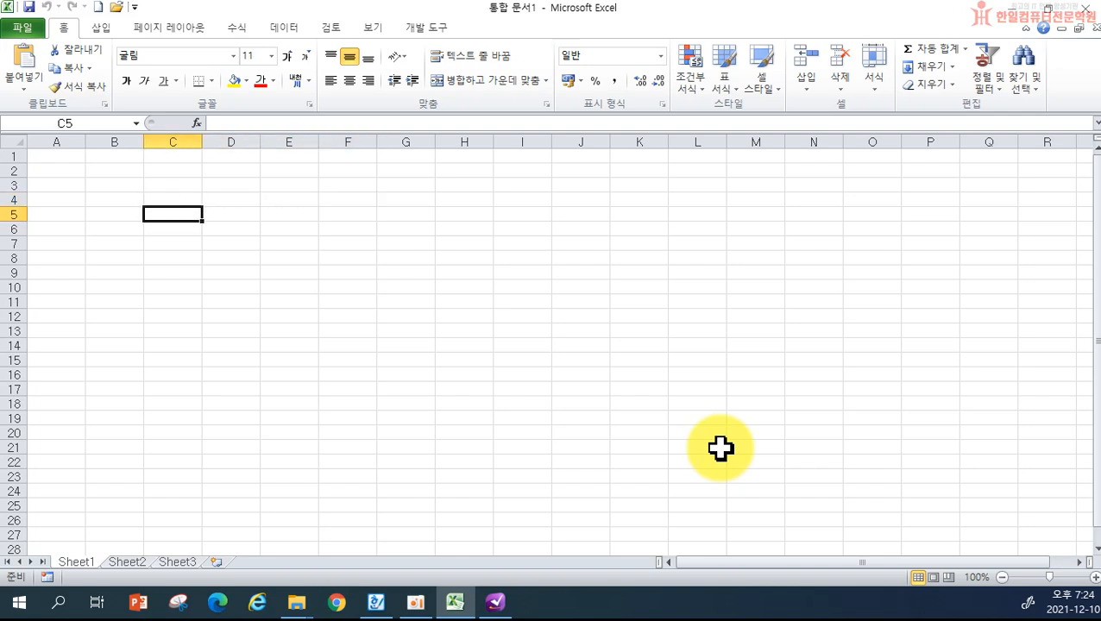
key("Down")
key("Right")
key("Right")
key("Right")
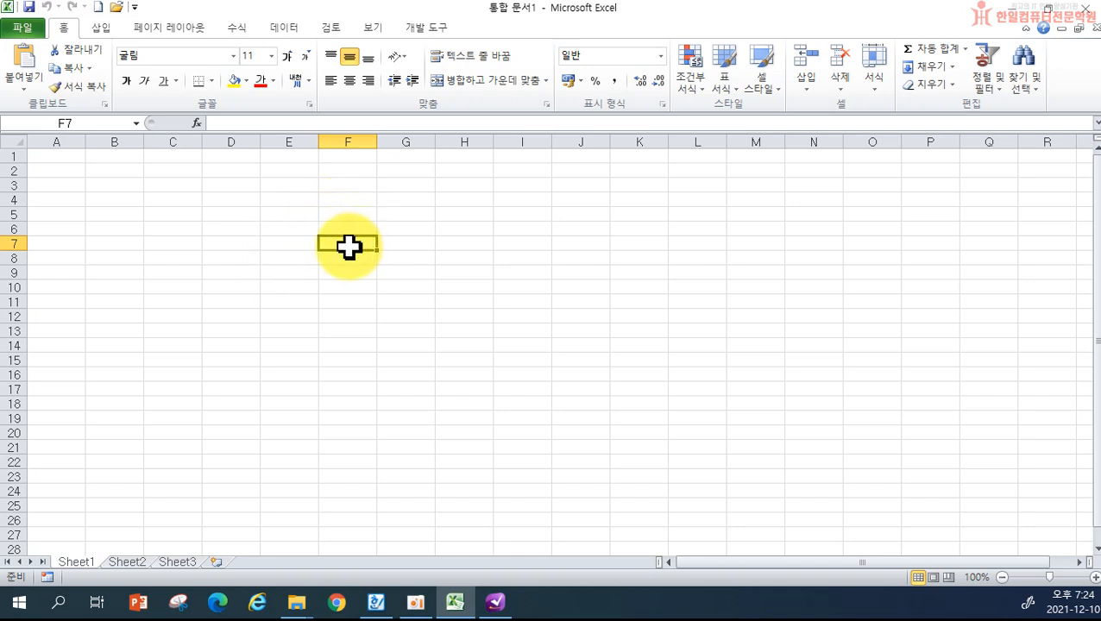
left_click(158, 185)
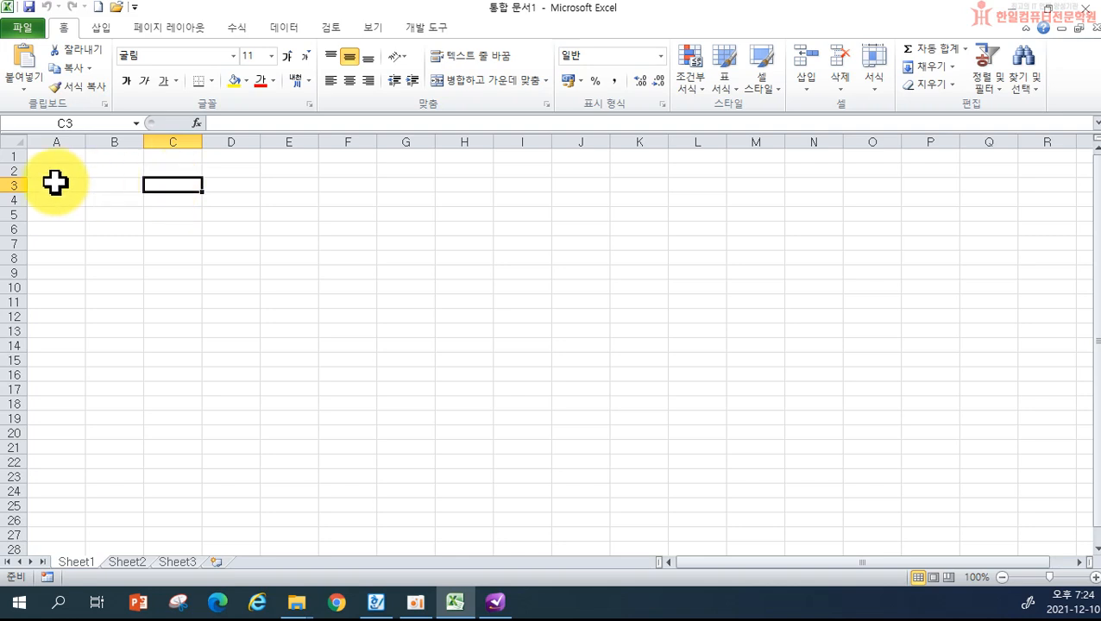
left_click(226, 213)
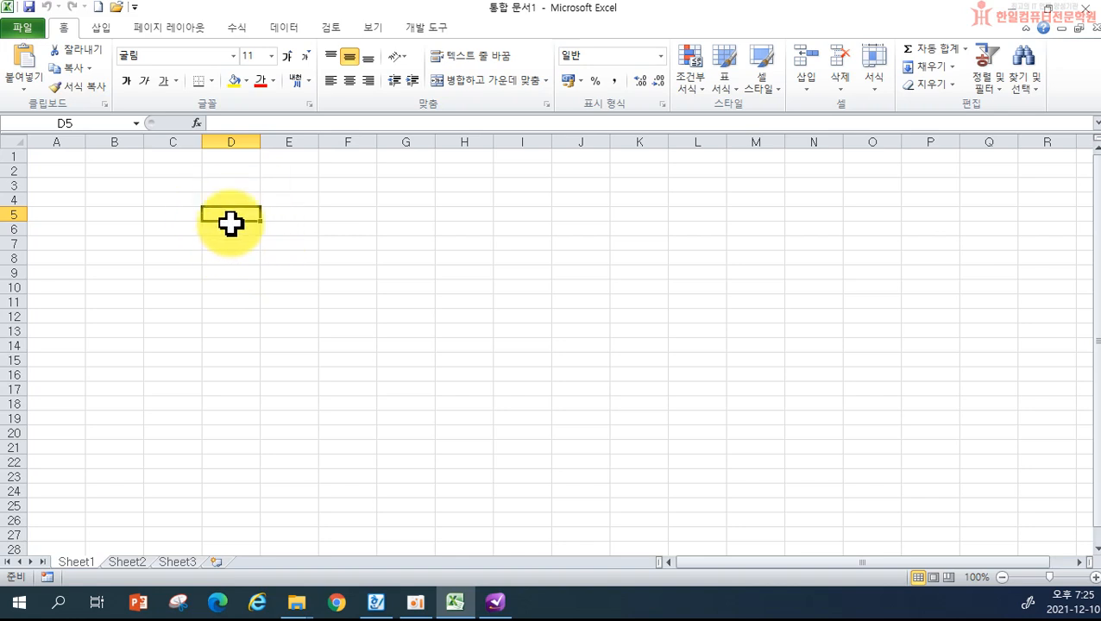
- Zoom the sheet to 160% and select cell B2 for the title
scroll(240, 236, "up", 1)
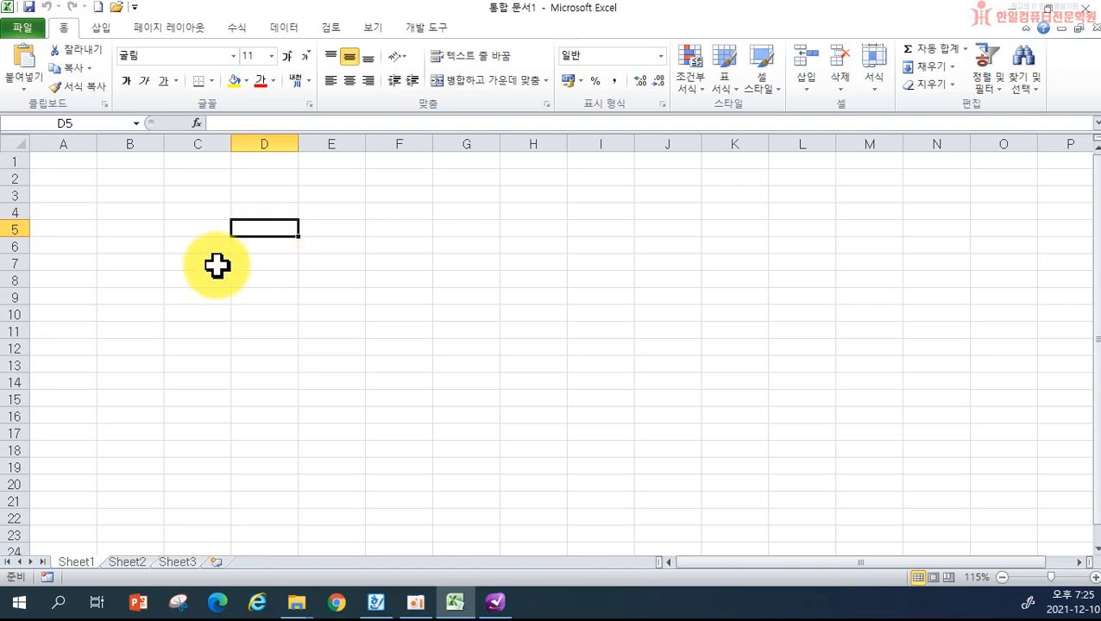
scroll(216, 265, "up", 1, "ctrl")
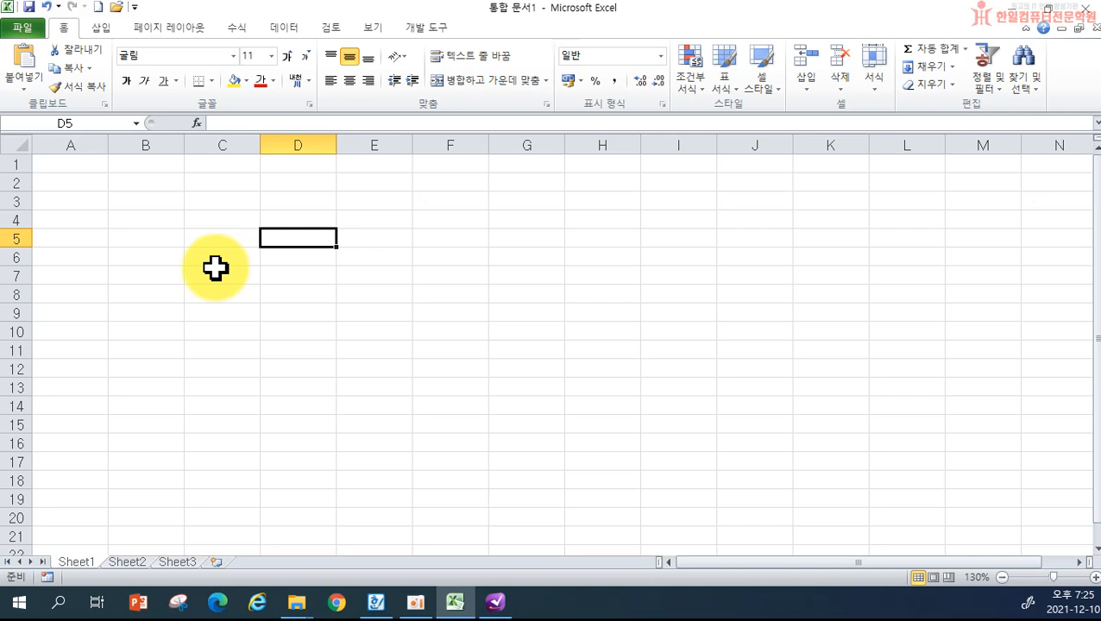
scroll(216, 268, "up", 2)
left_click(178, 195)
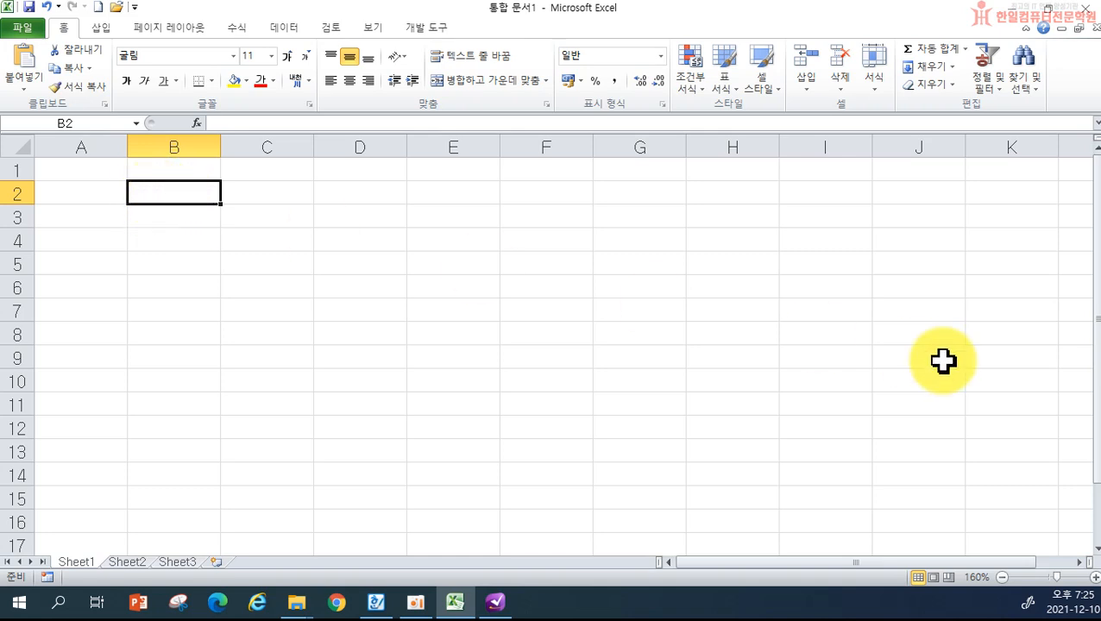
- Enter the title 우리회사 사원 현황 in B2 and start the 이름 heading in B4
type("dnf")
key("BackSpace")
key("BackSpace")
key("BackSpace")
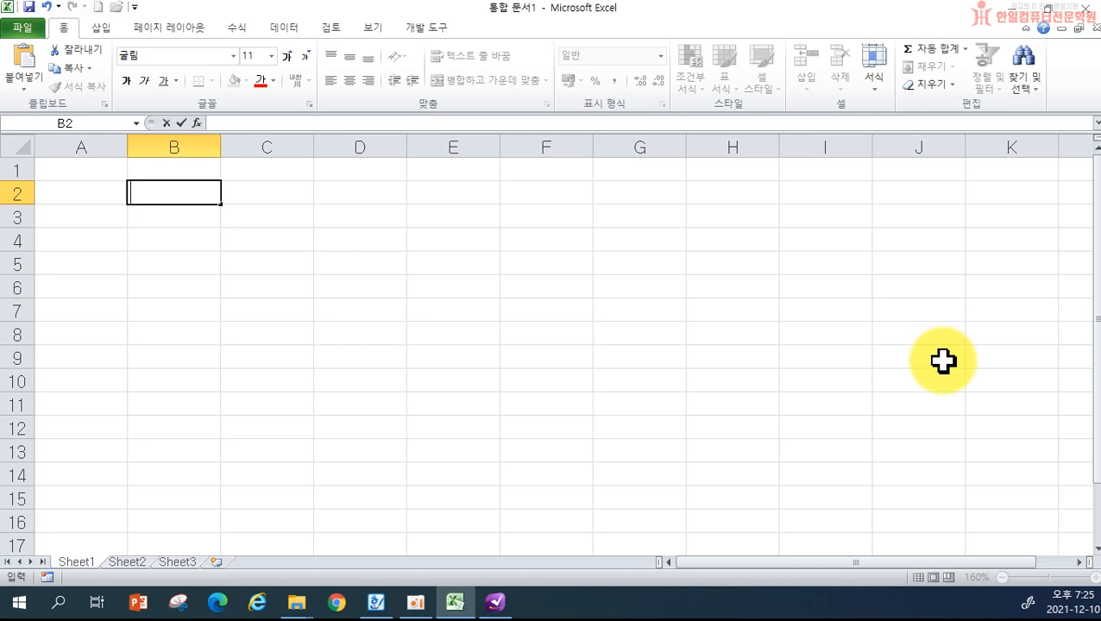
type("우리회사 ")
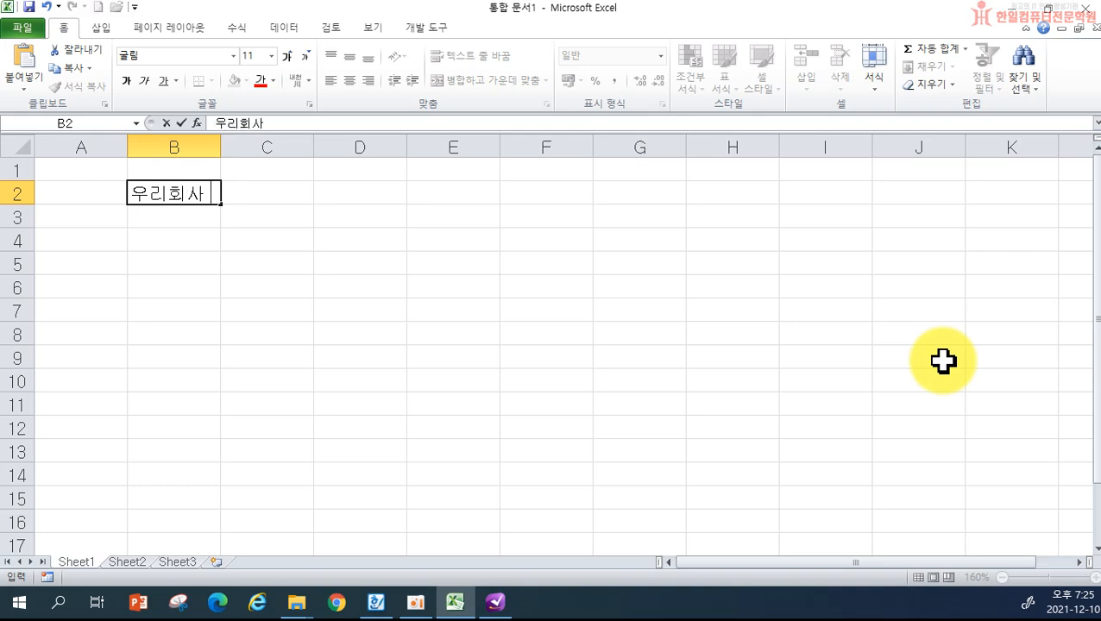
type("상원 현황")
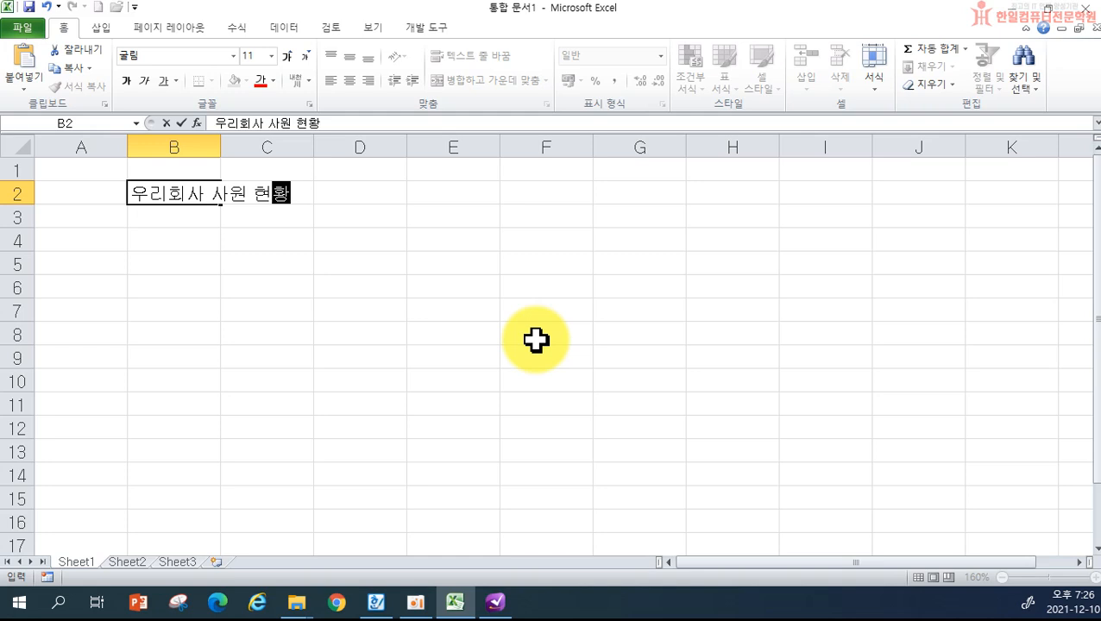
key("Return")
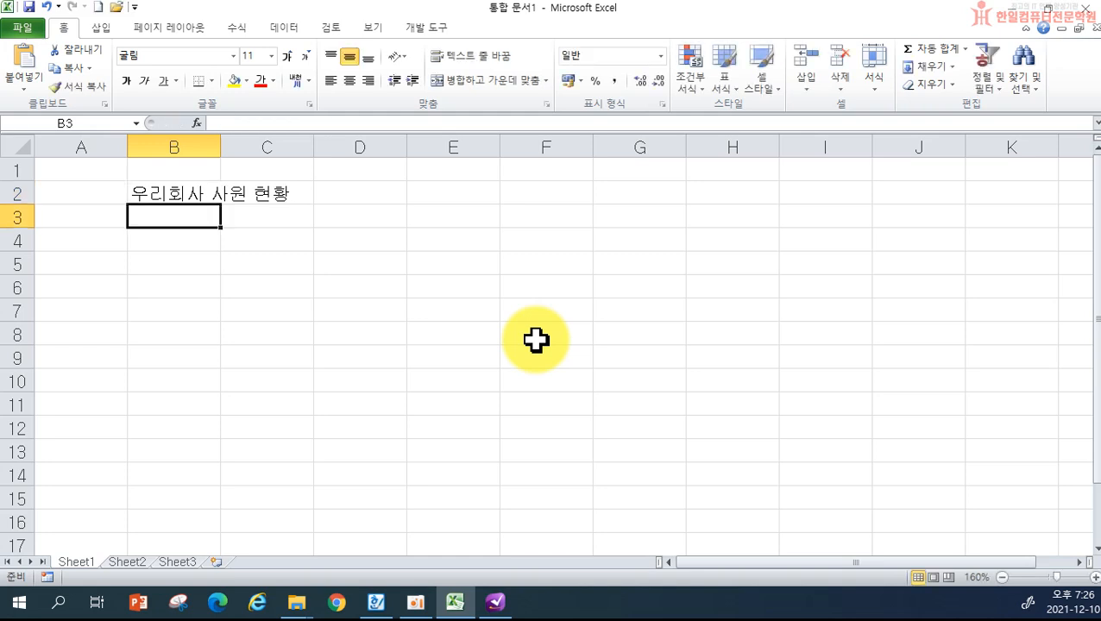
key("Return")
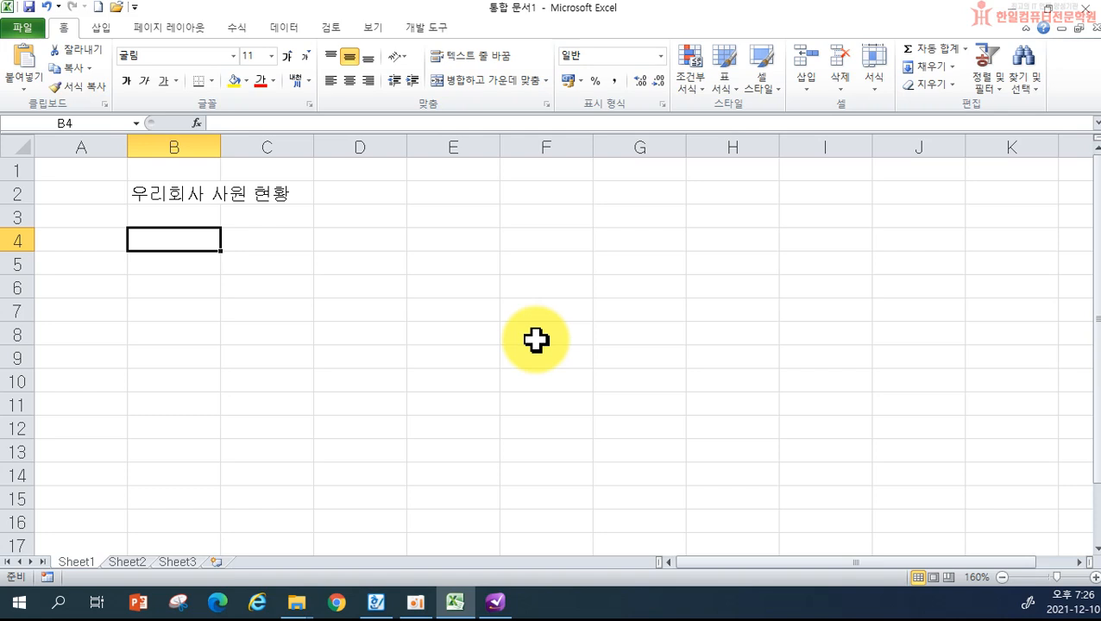
type("이름")
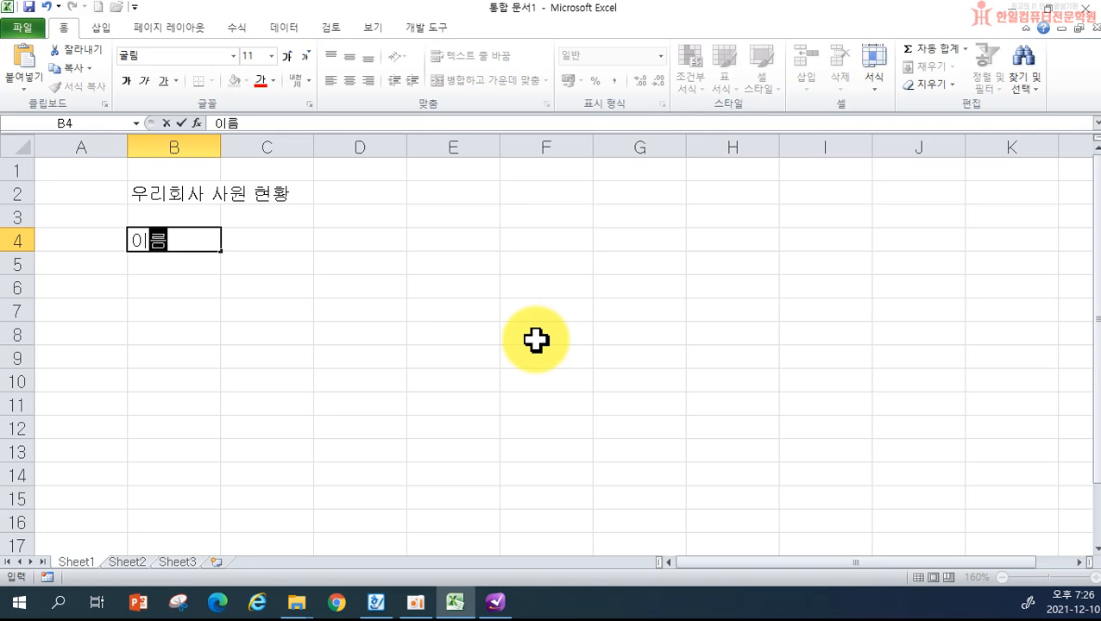
- Fill the headings 이름, 직위, 기본급 and 사원번호 across B4:E4
key("Tab")
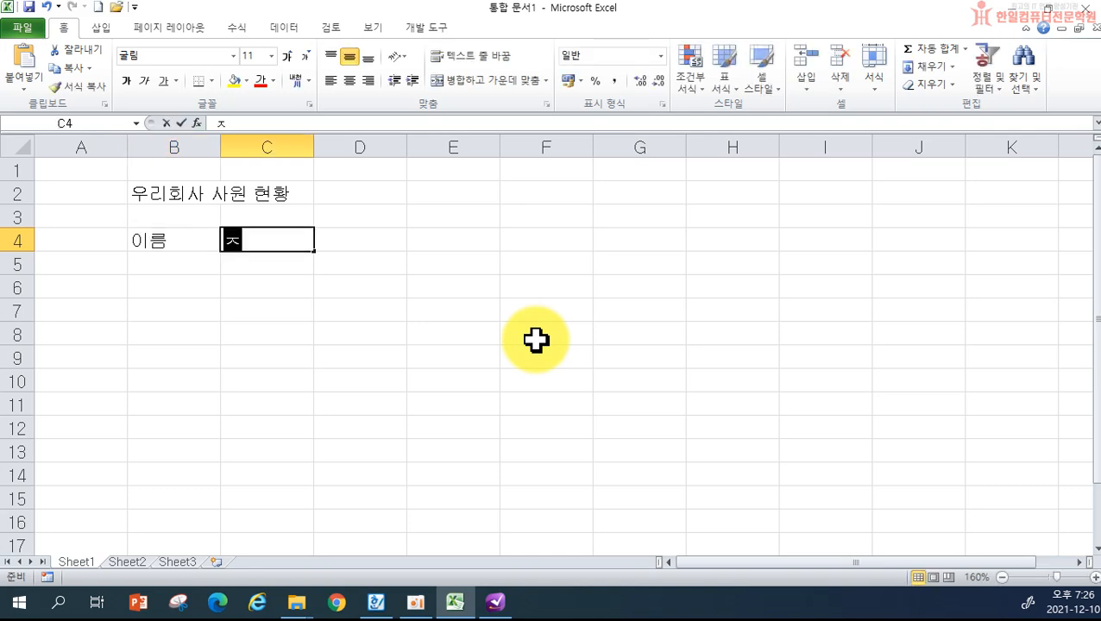
type("직위")
key("Tab")
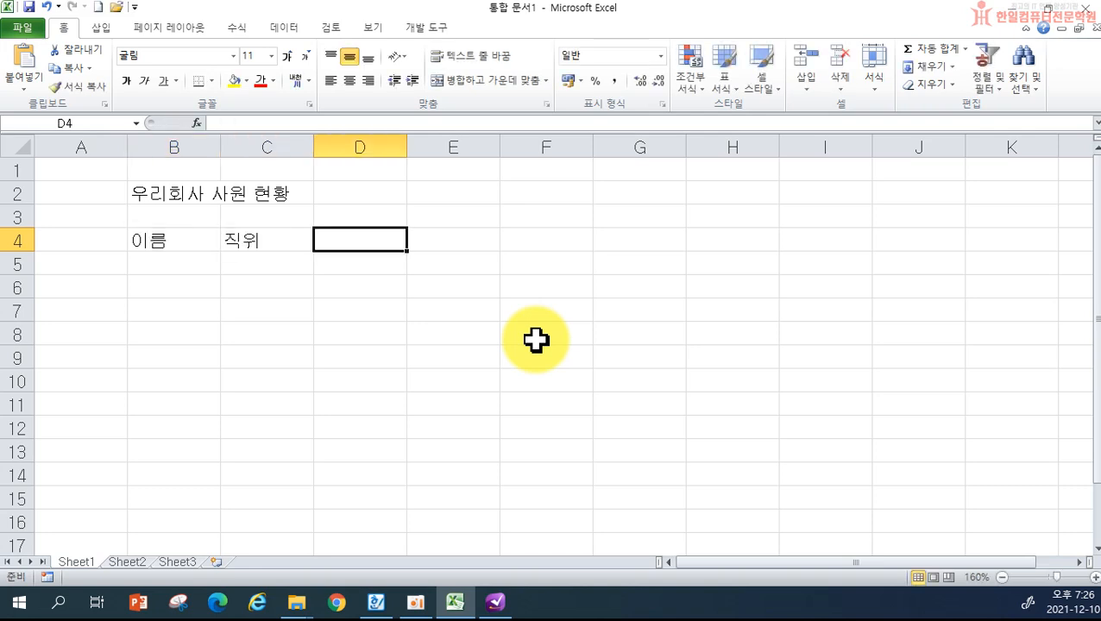
type("기본급")
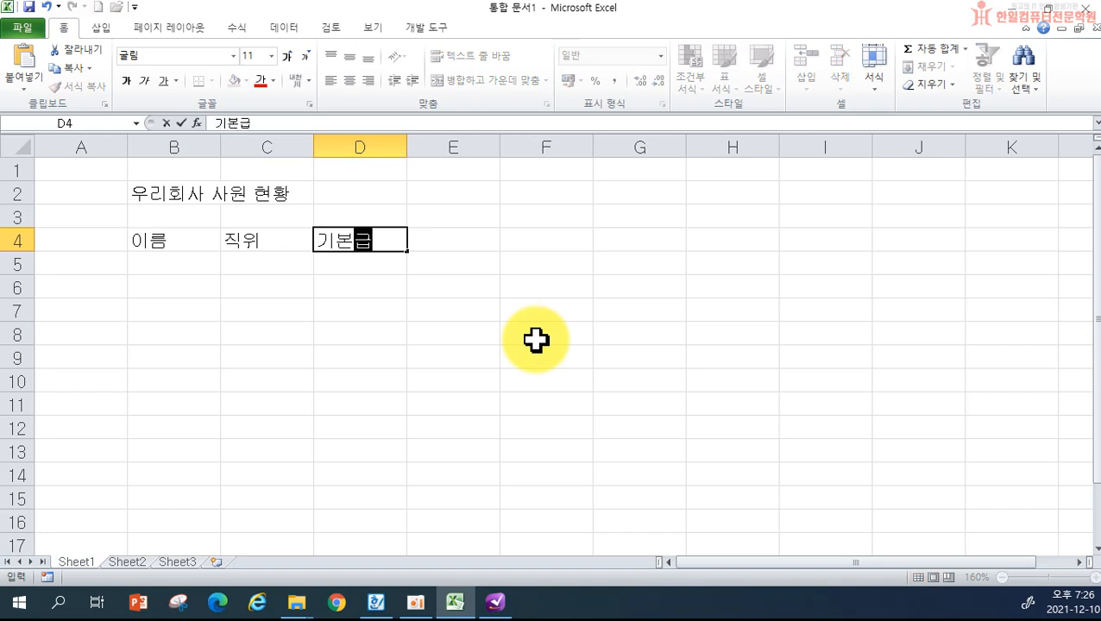
key("Tab")
type("사원버")
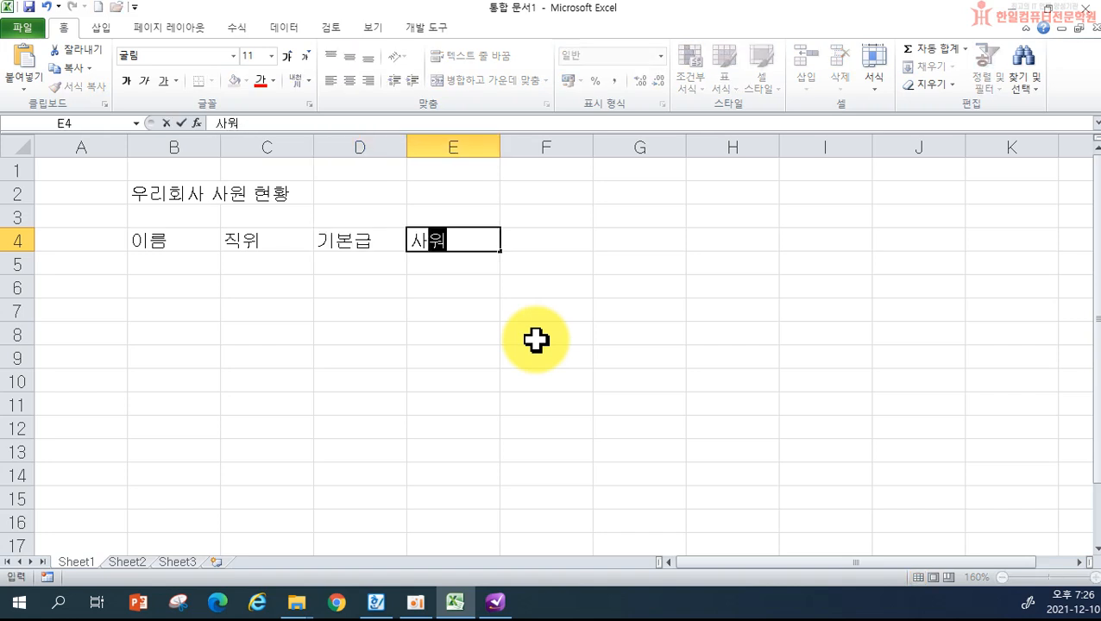
type("ㄴ호")
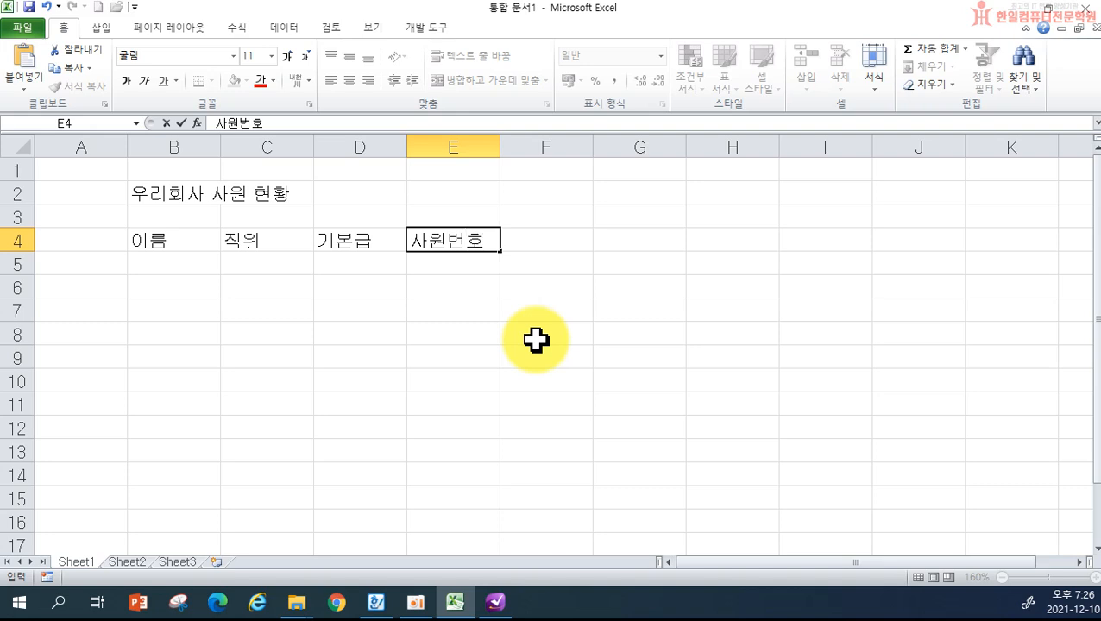
key("Return")
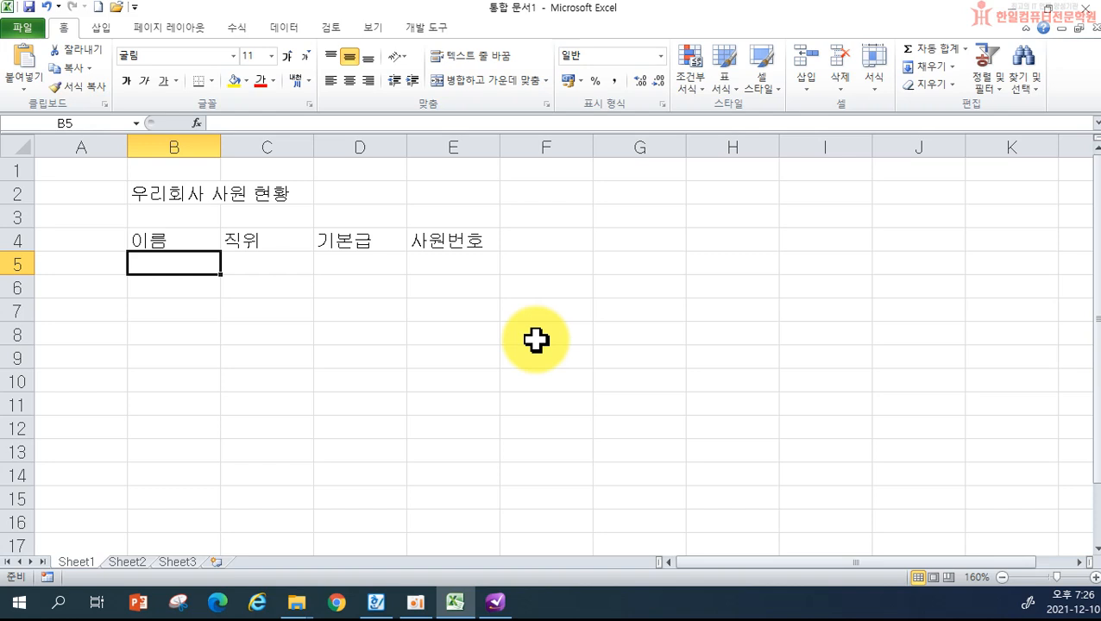
- Enter the first employee's name, position 부장, base pay 2100000 and employee number in row 5
type("권태기")
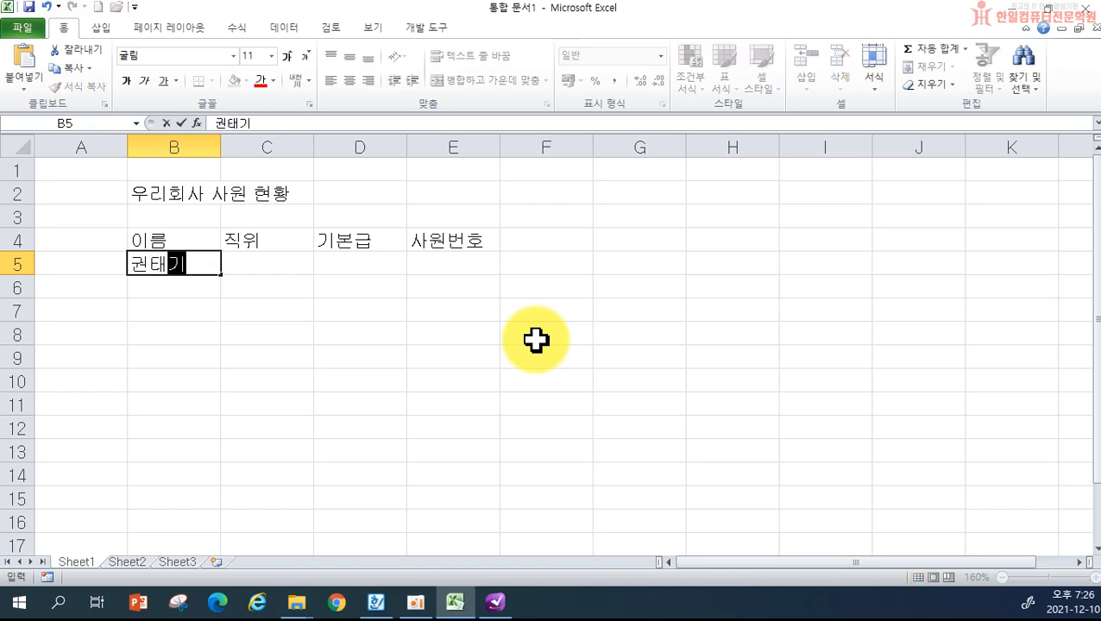
key("Tab")
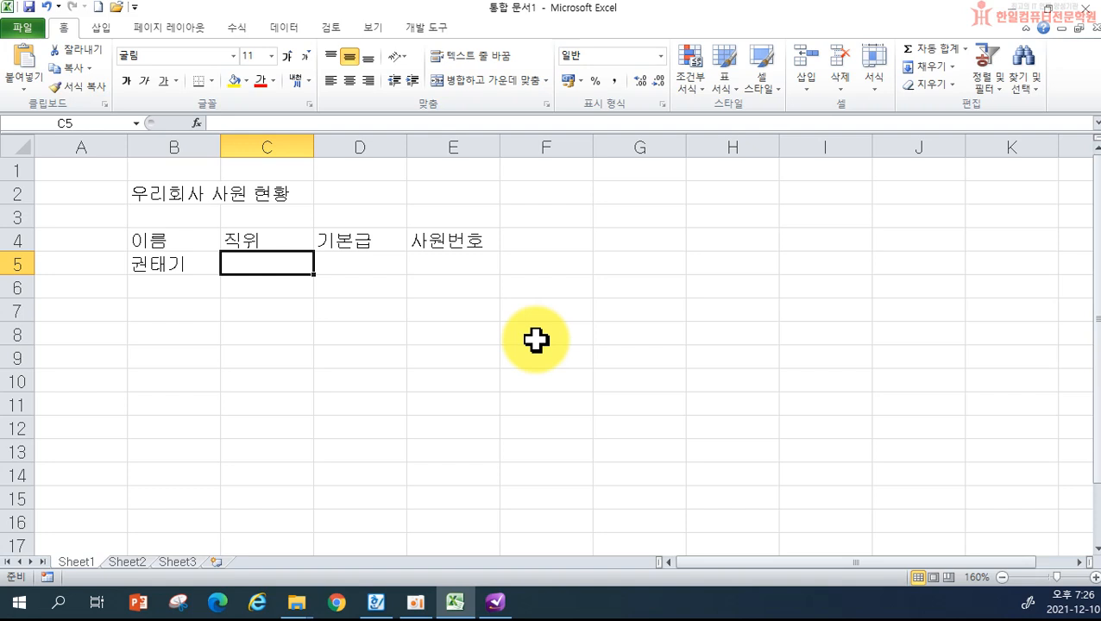
type("부장")
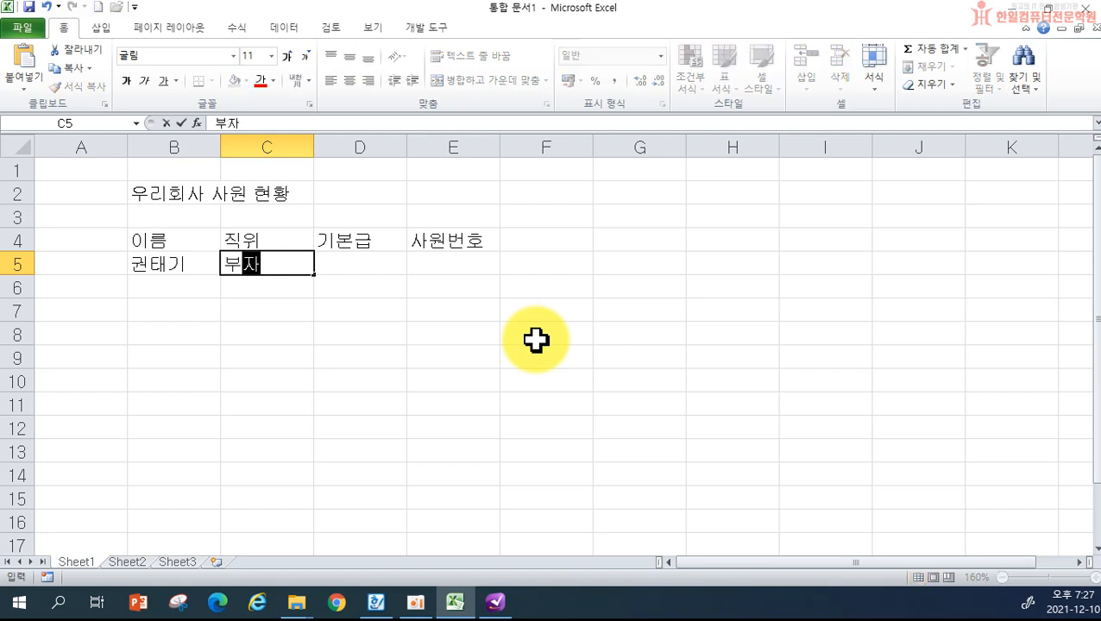
key("Tab")
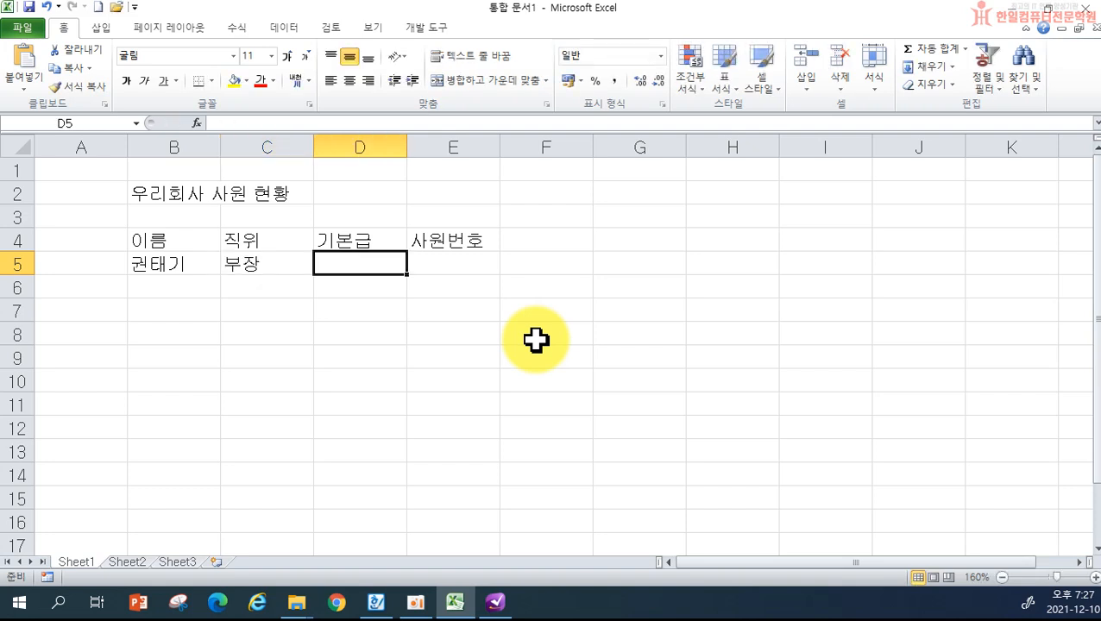
type("210")
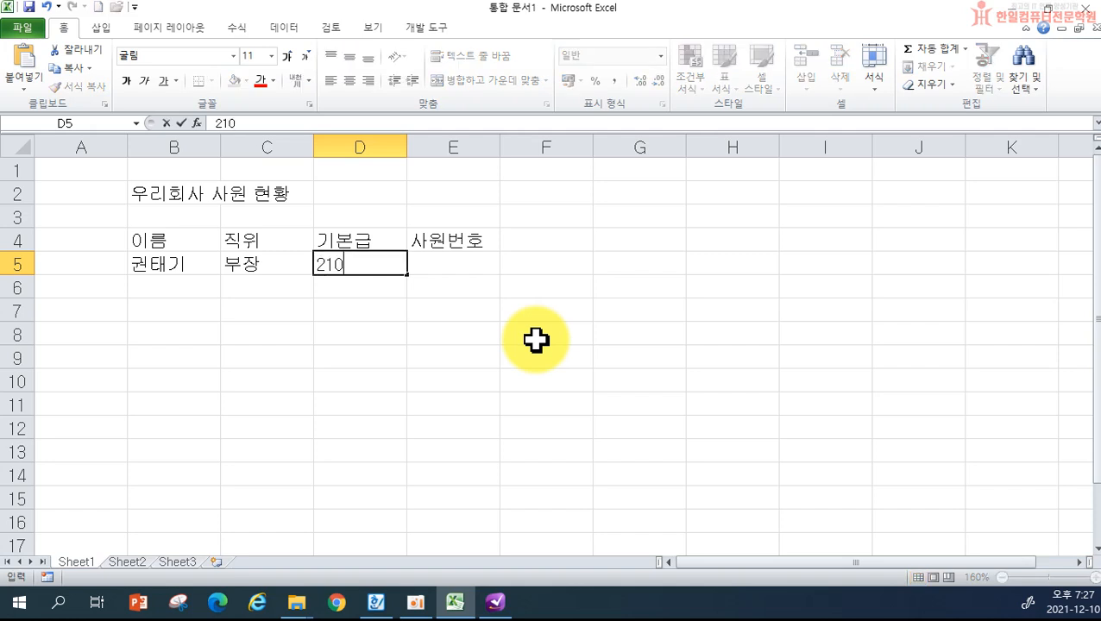
type("0000")
key("Tab")
key("Left")
key("Right")
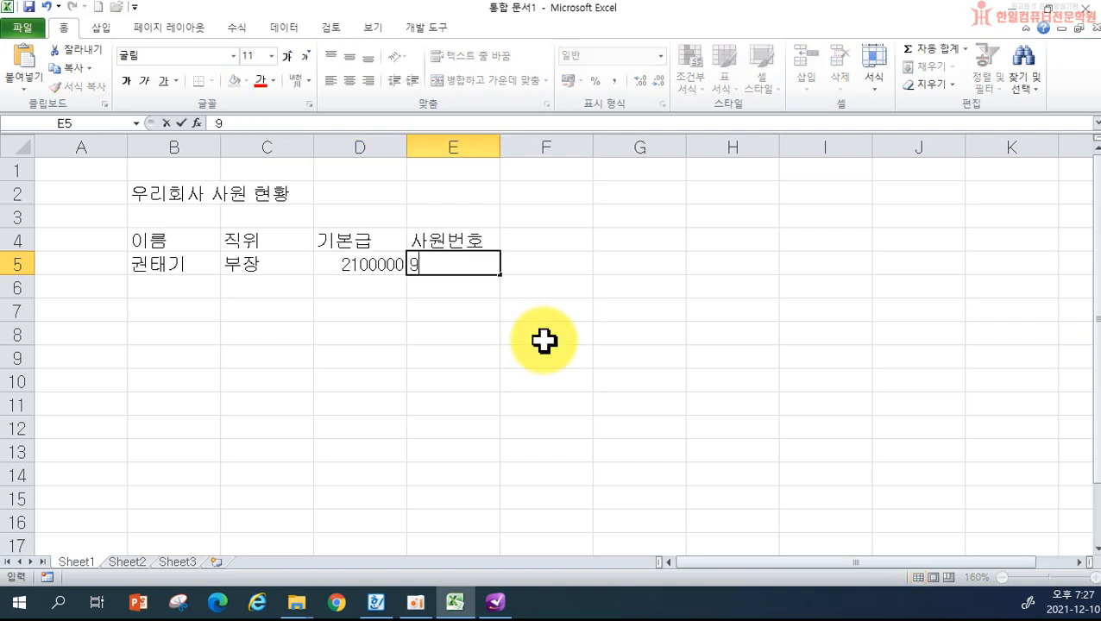
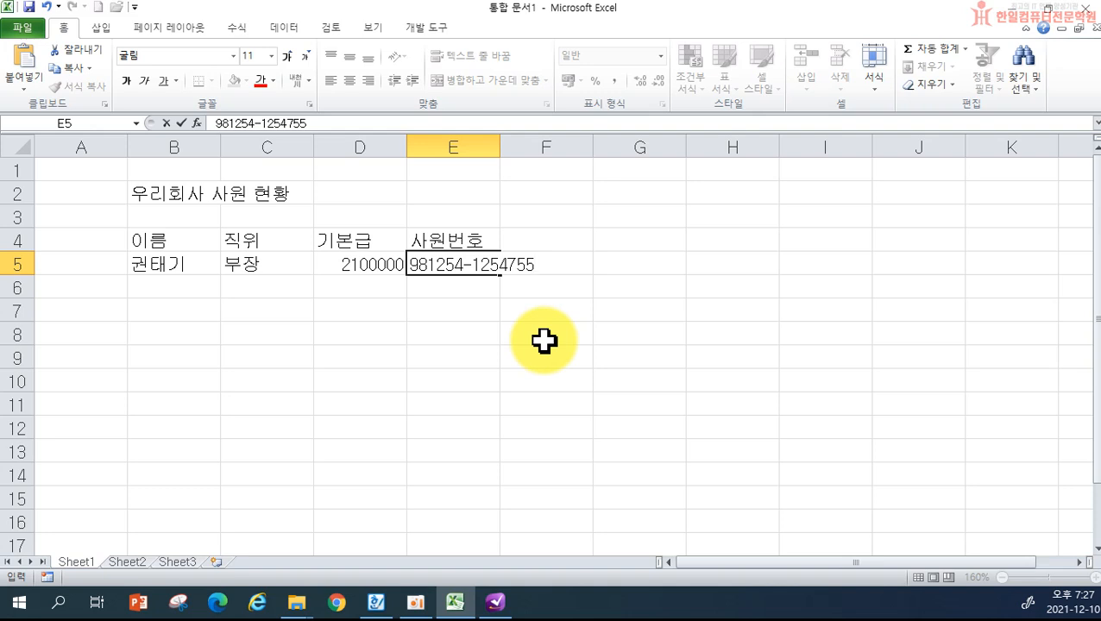
key("Return")
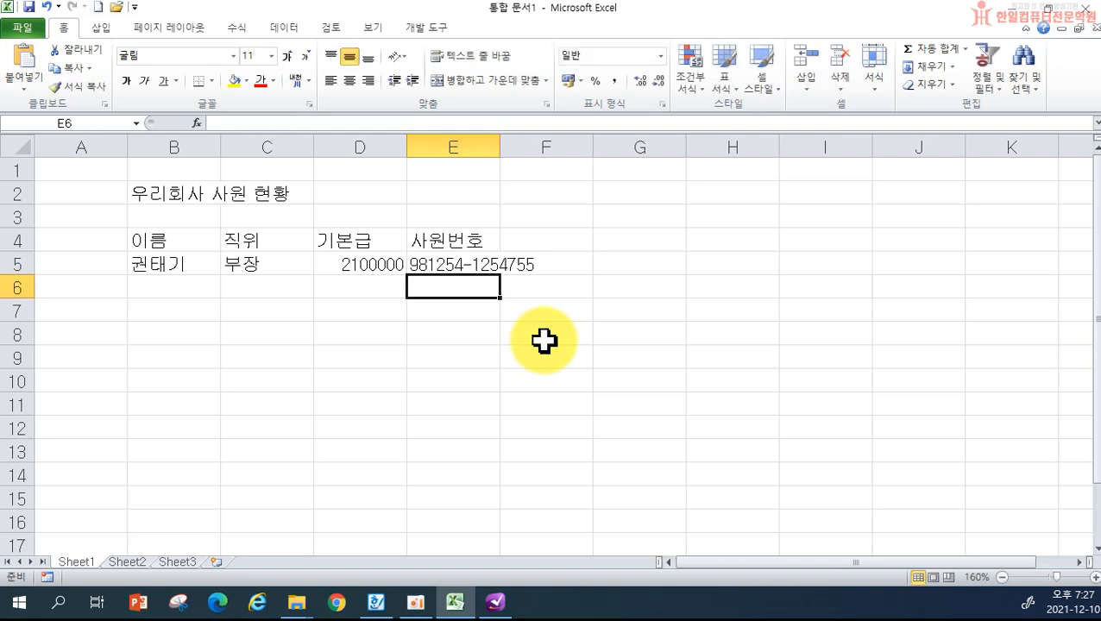
- Move to the name cell of row 6 for the next record
key("Left")
key("Left")
key("Left")
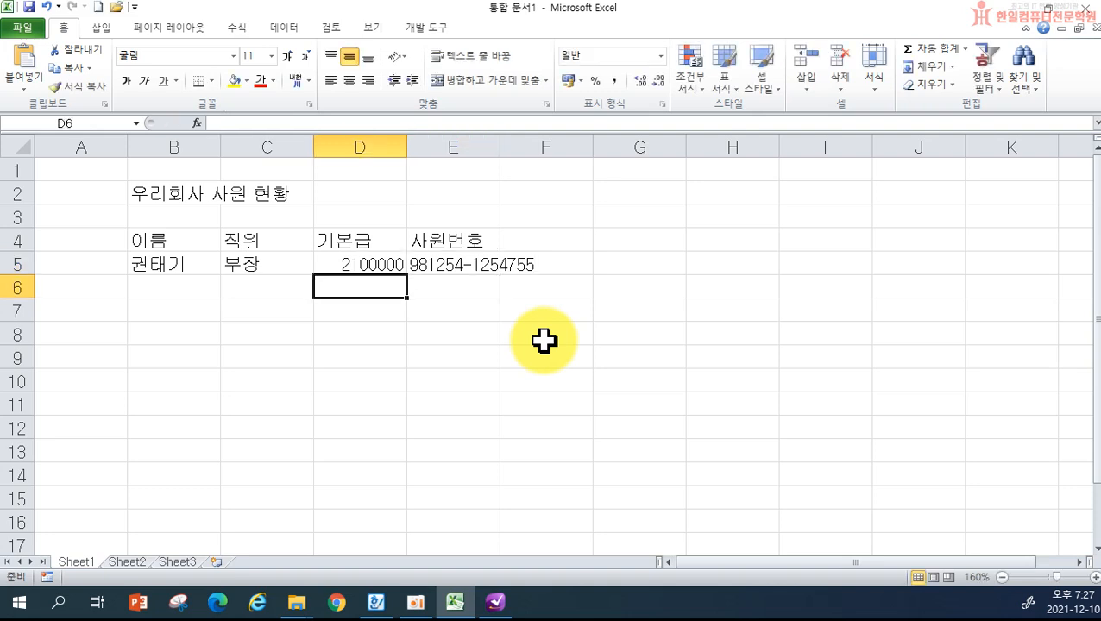
key("Right")
key("Left")
key("Right")
key("Right")
key("Right")
key("Left")
key("Left")
key("Left")
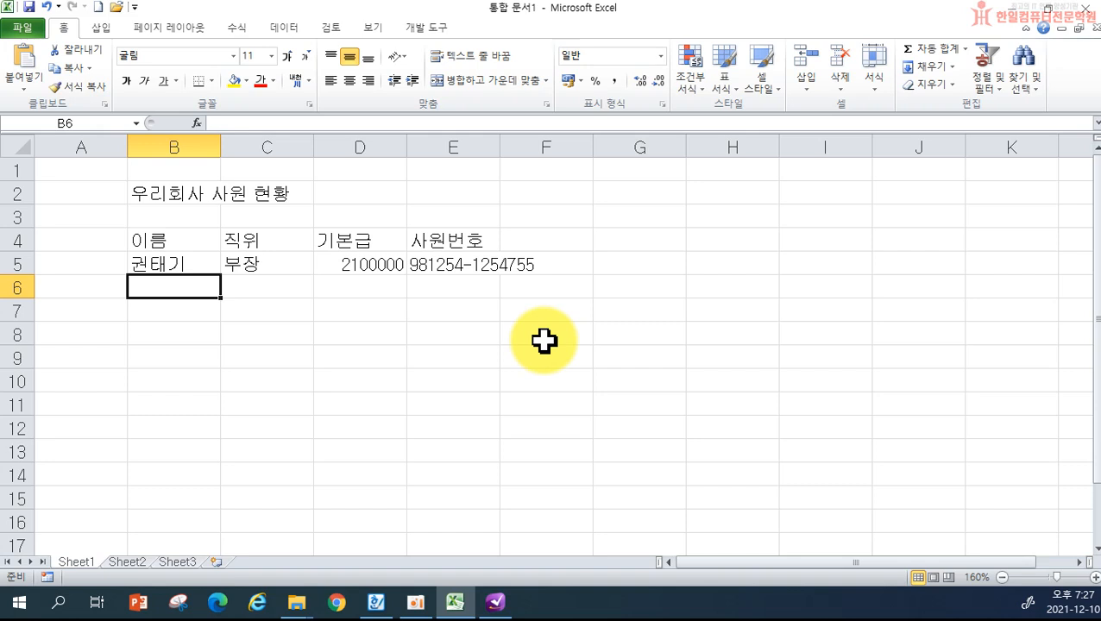
- Enter the second employee's name, position 차장 and base pay 1850000 in row 6
type("남몰래")
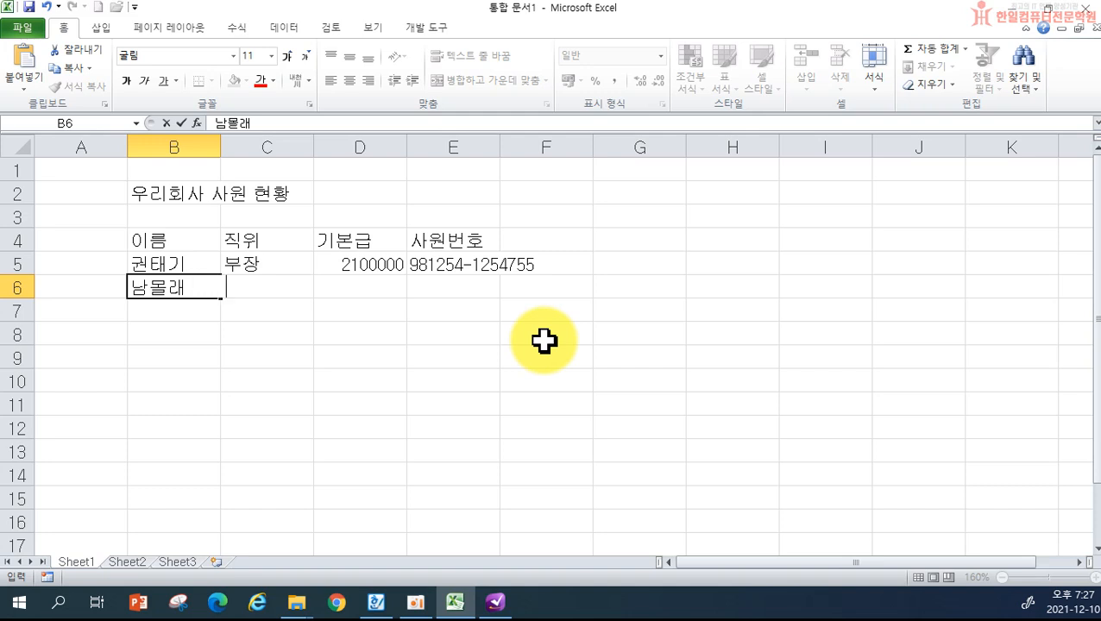
key("BackSpace")
key("BackSpace")
key("BackSpace")
key("BackSpace")
key("BackSpace")
type("래")
key("Tab")
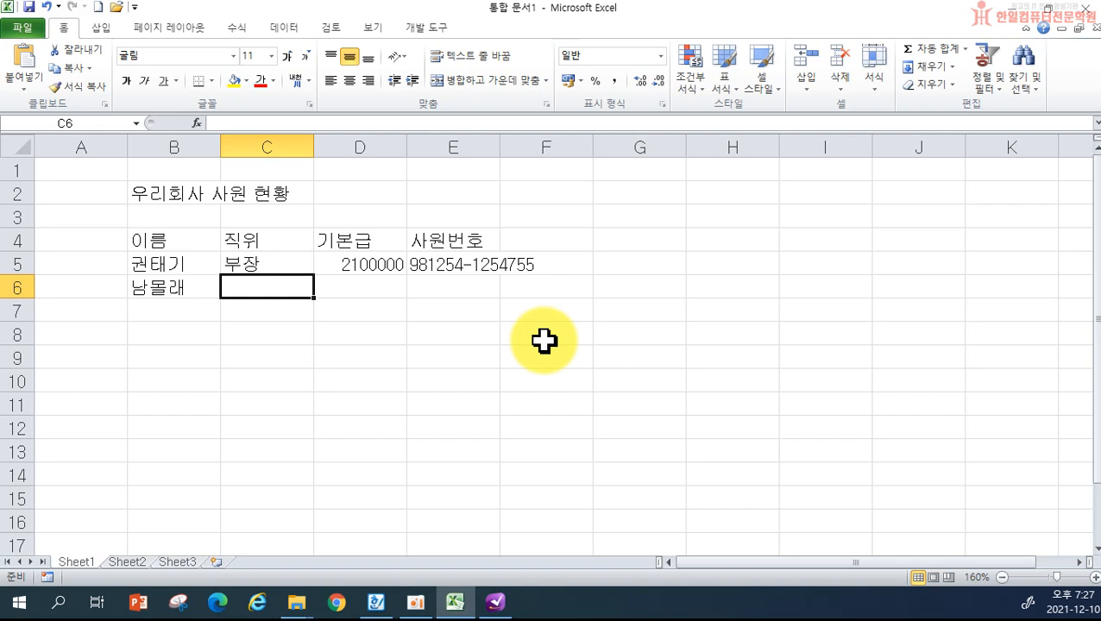
type("차장")
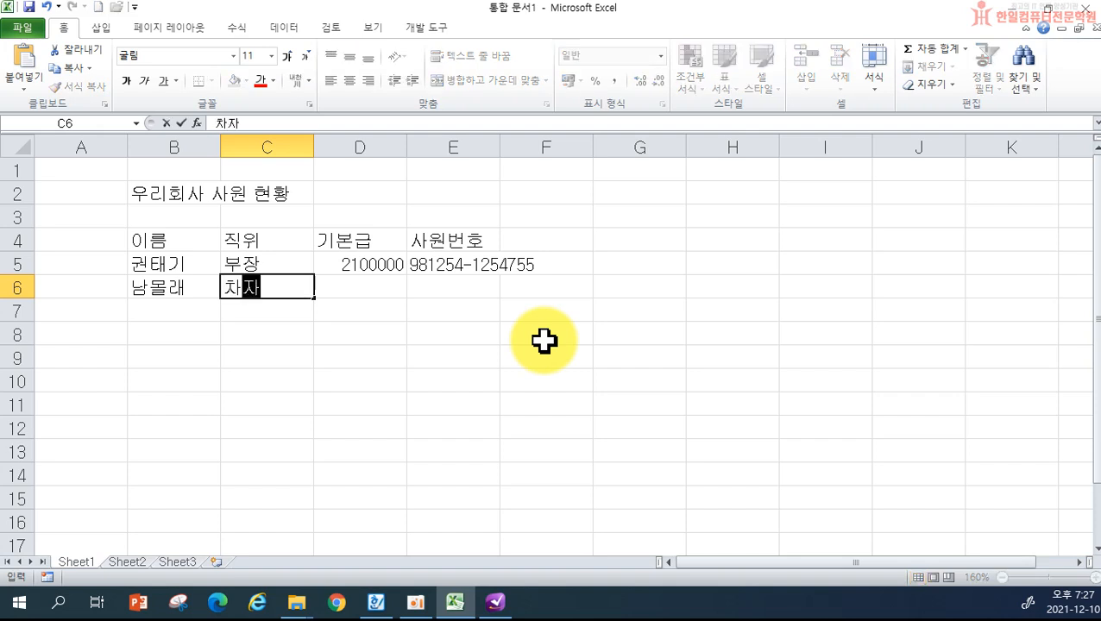
key("Tab")
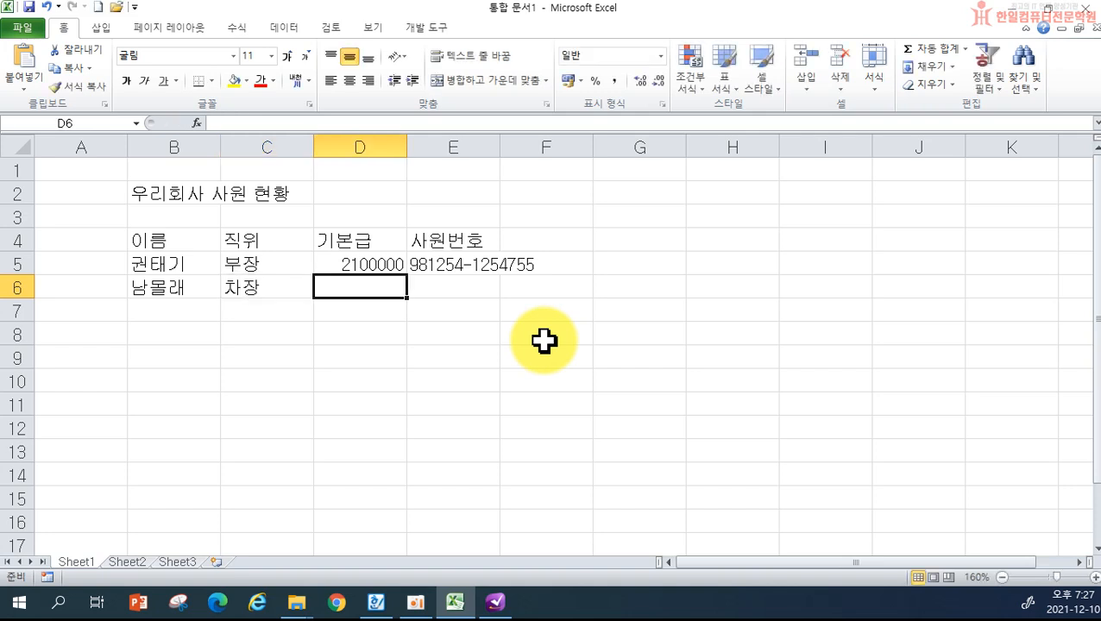
type("185")
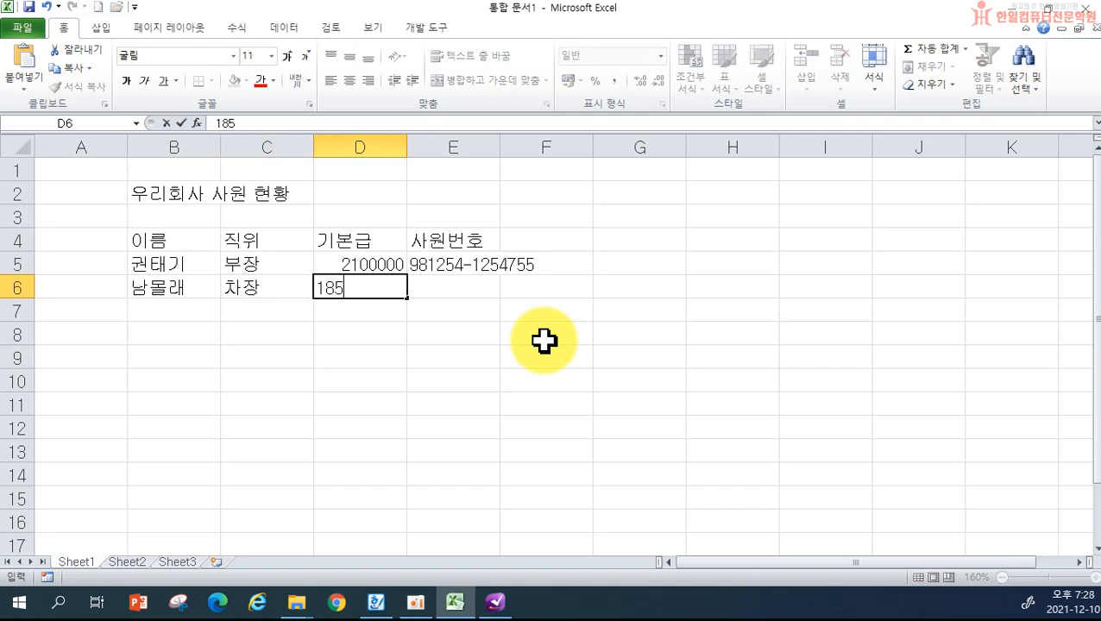
type("0000")
key("Return")
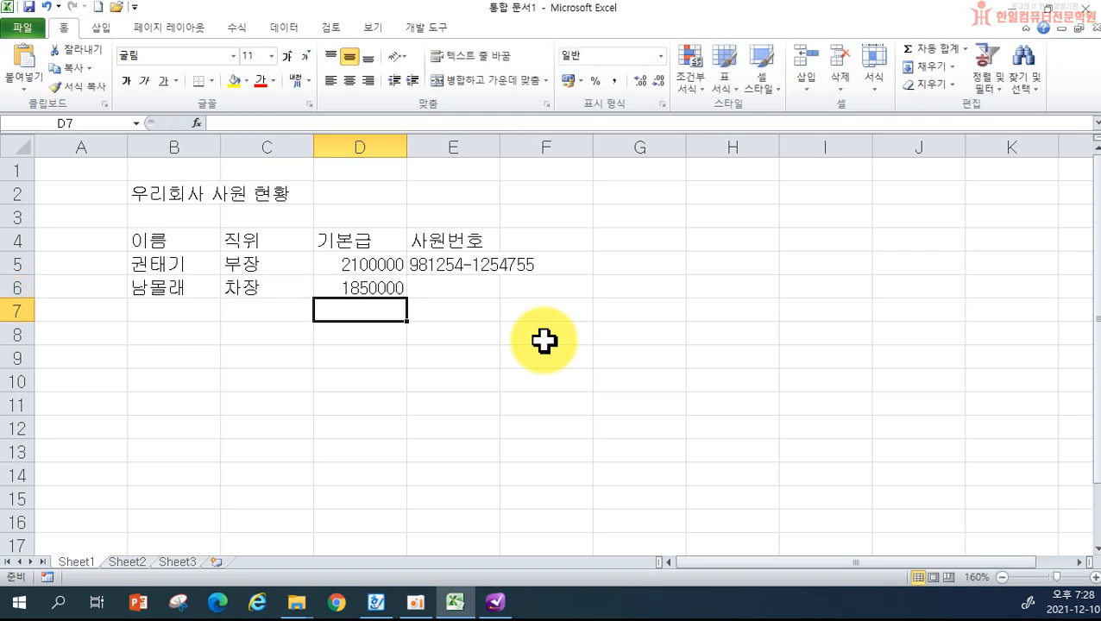
key("Up")
key("Right")
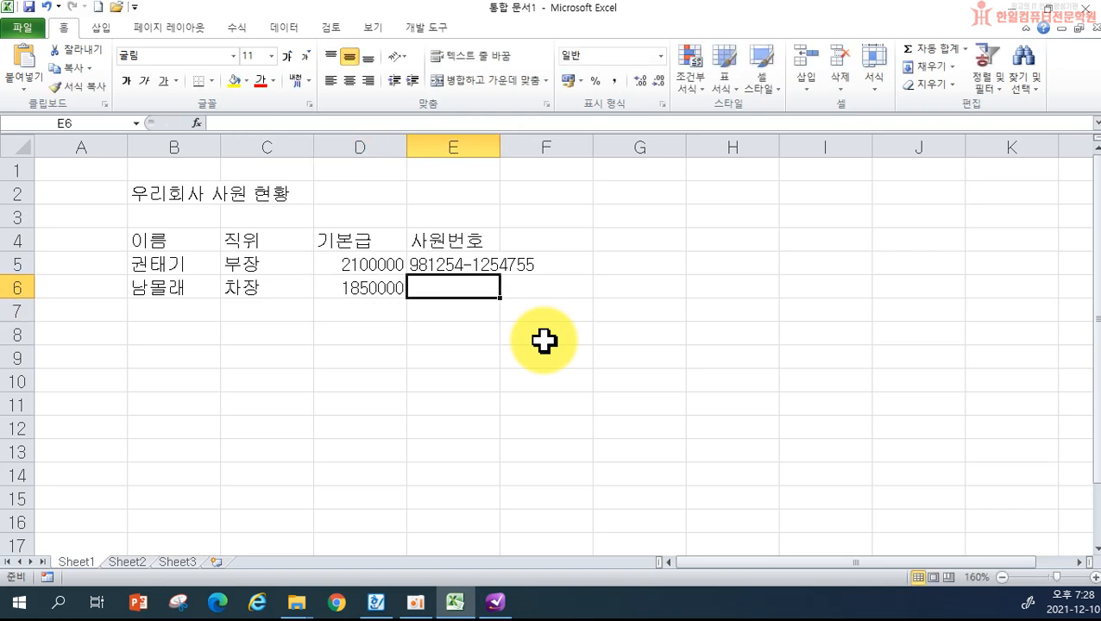
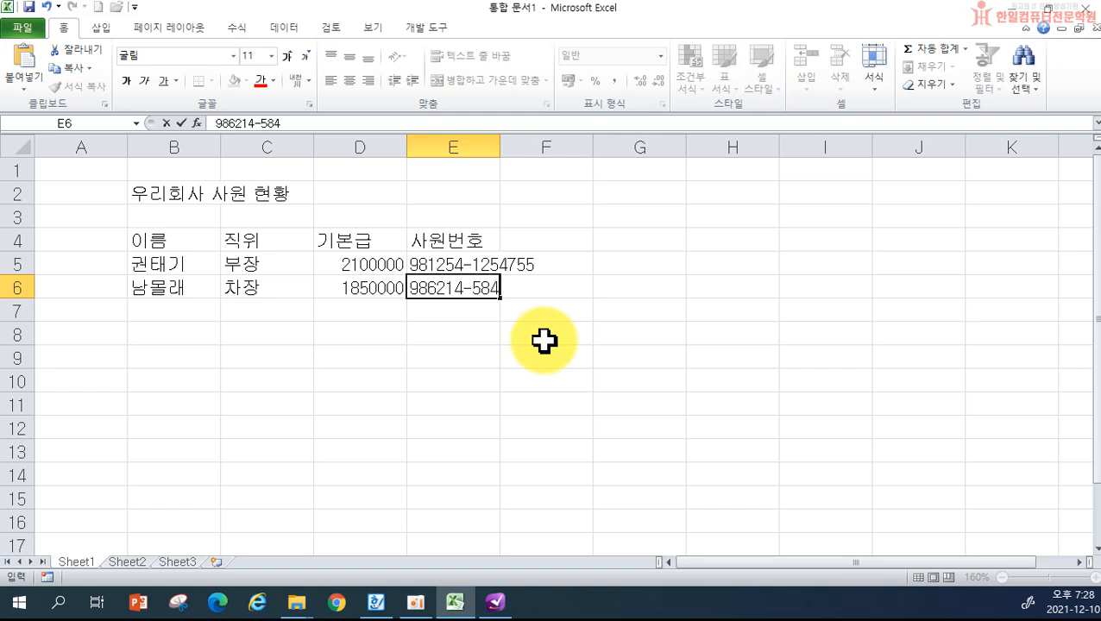
- Enter the second employee's number in E6 and check its full value
key("Return")
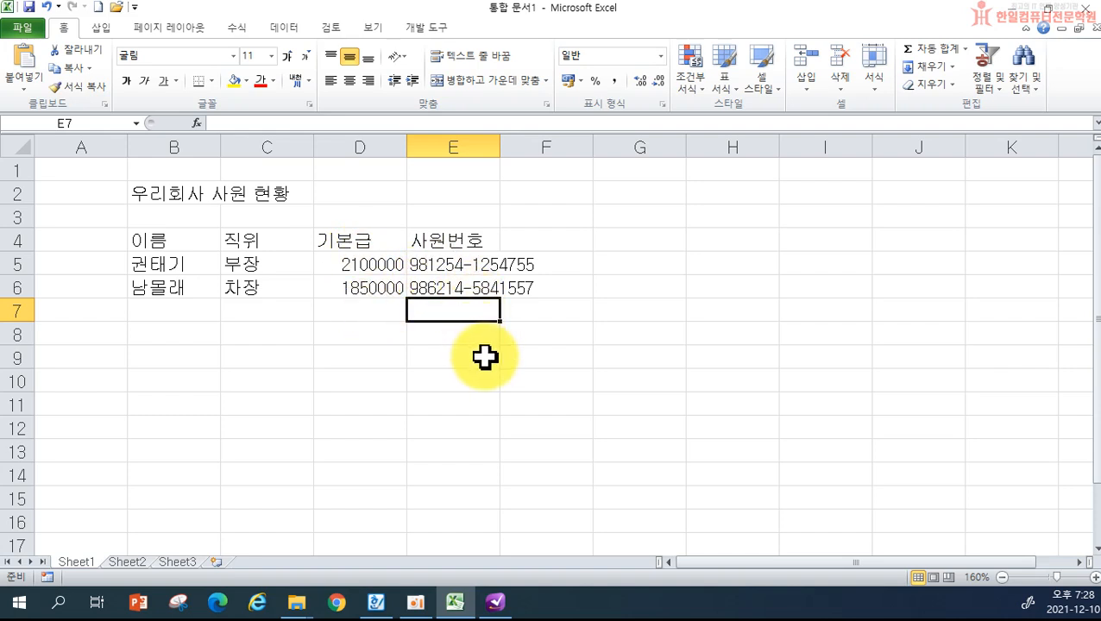
left_click(464, 292)
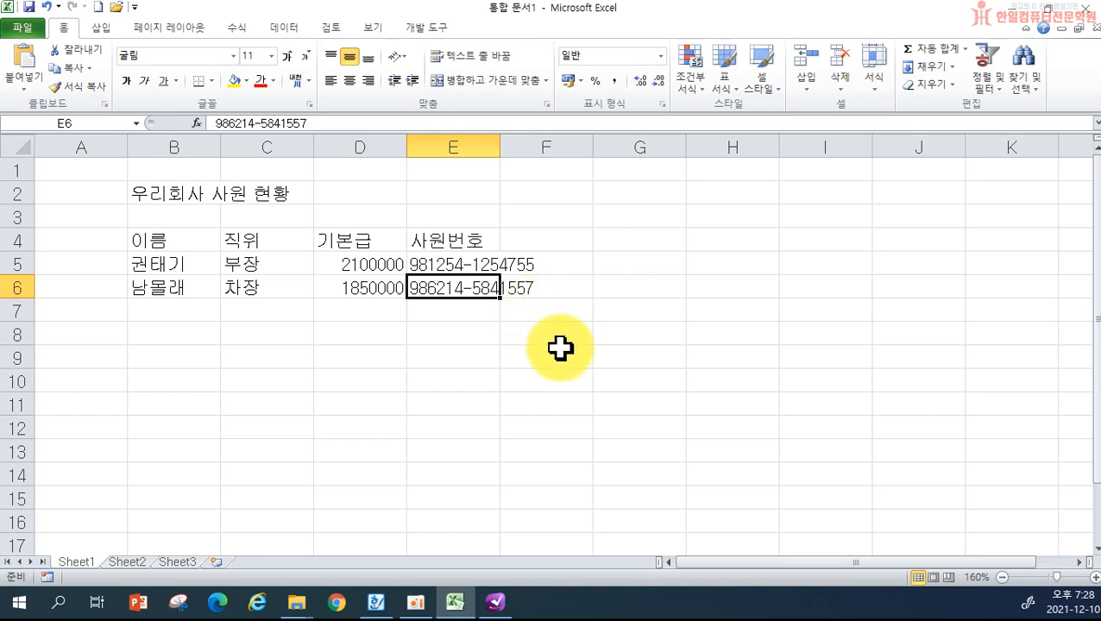
left_click(527, 316)
- Add the heading 주소 in F4 and the address 서울시 in F5
left_click(160, 310)
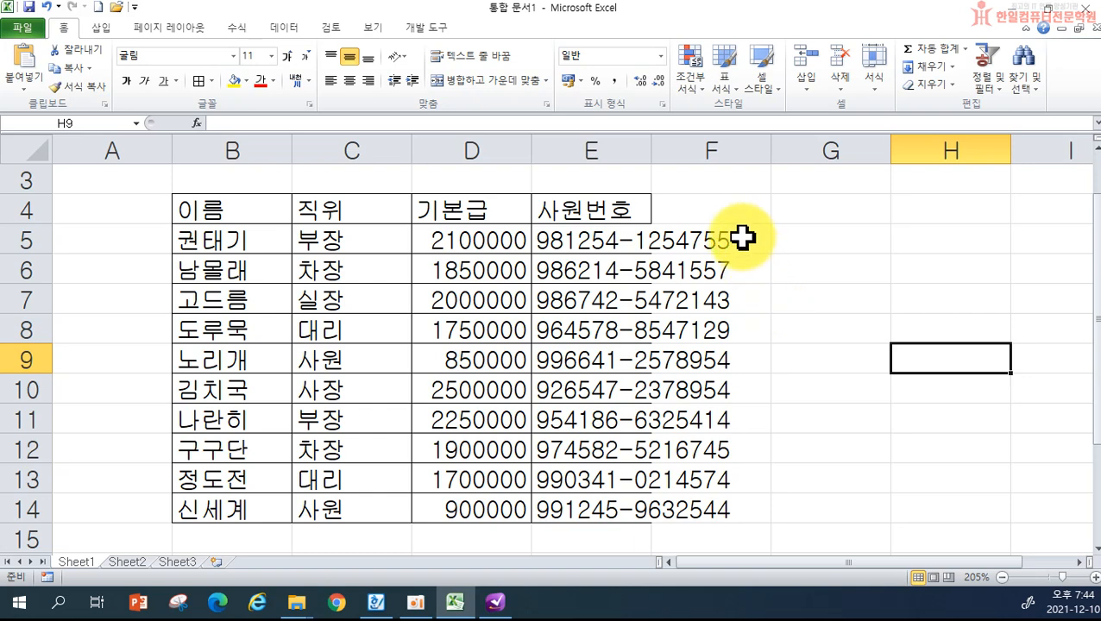
left_click(718, 209)
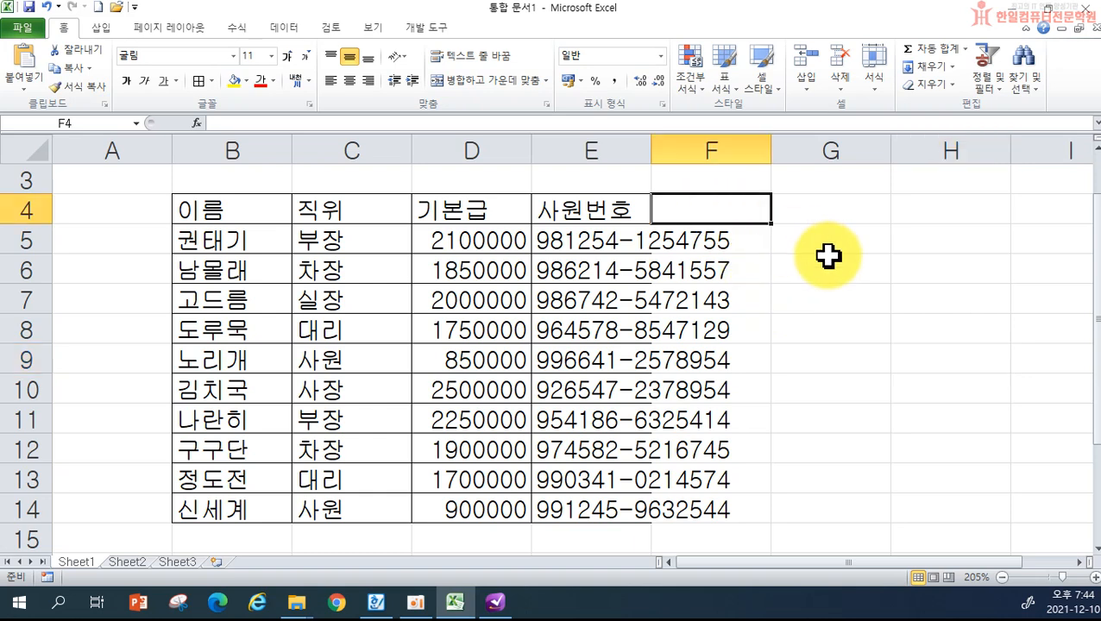
type("주소")
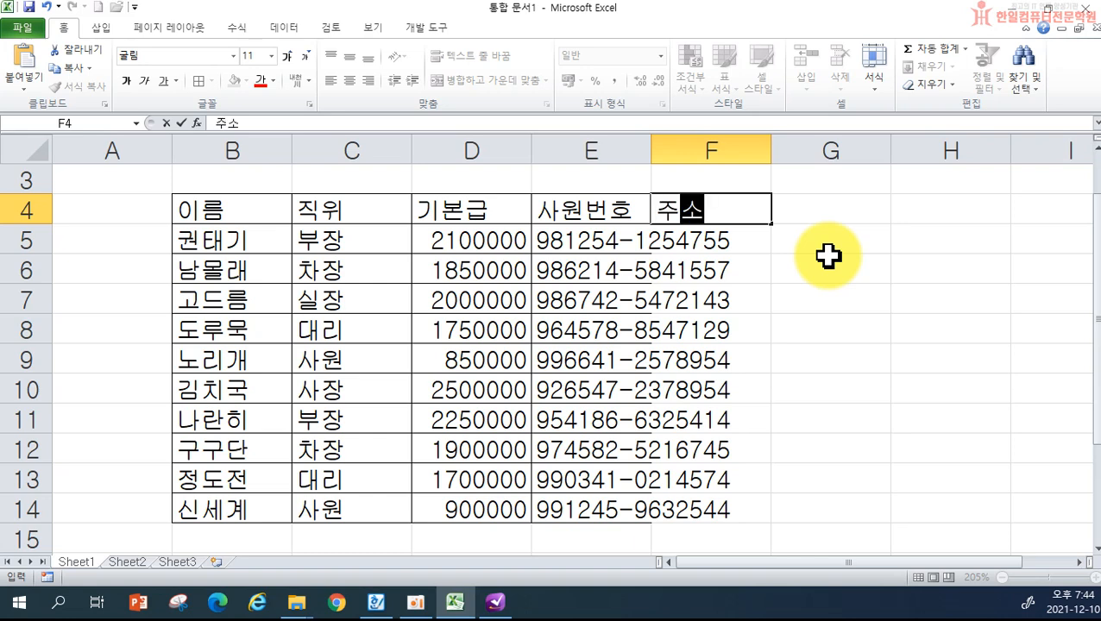
key("Return")
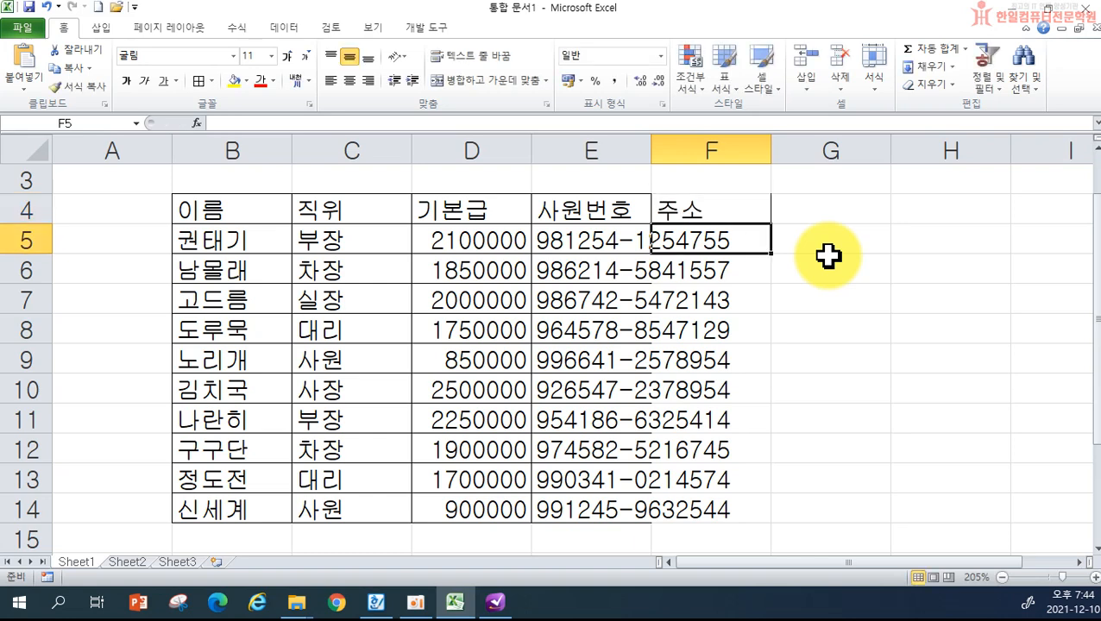
type("서울시")
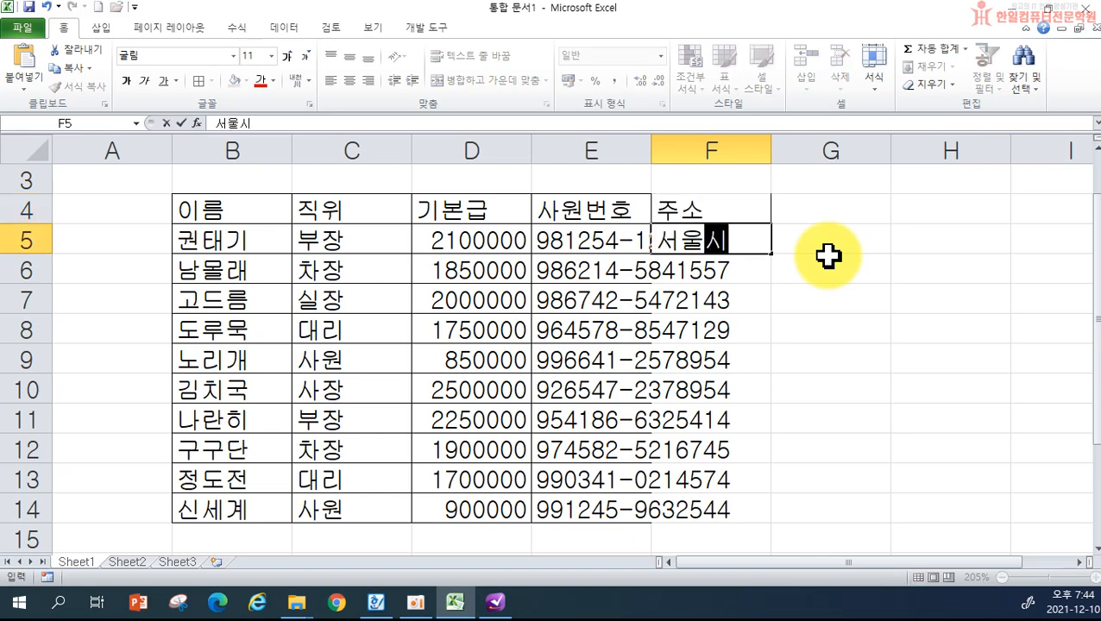
key("Return")
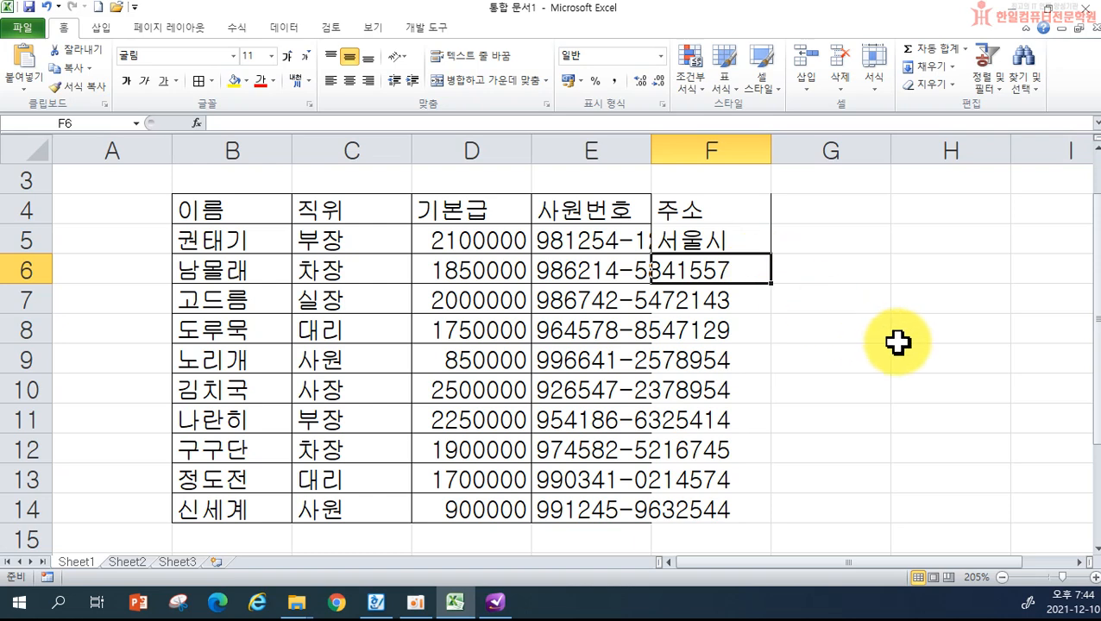
left_click(567, 236)
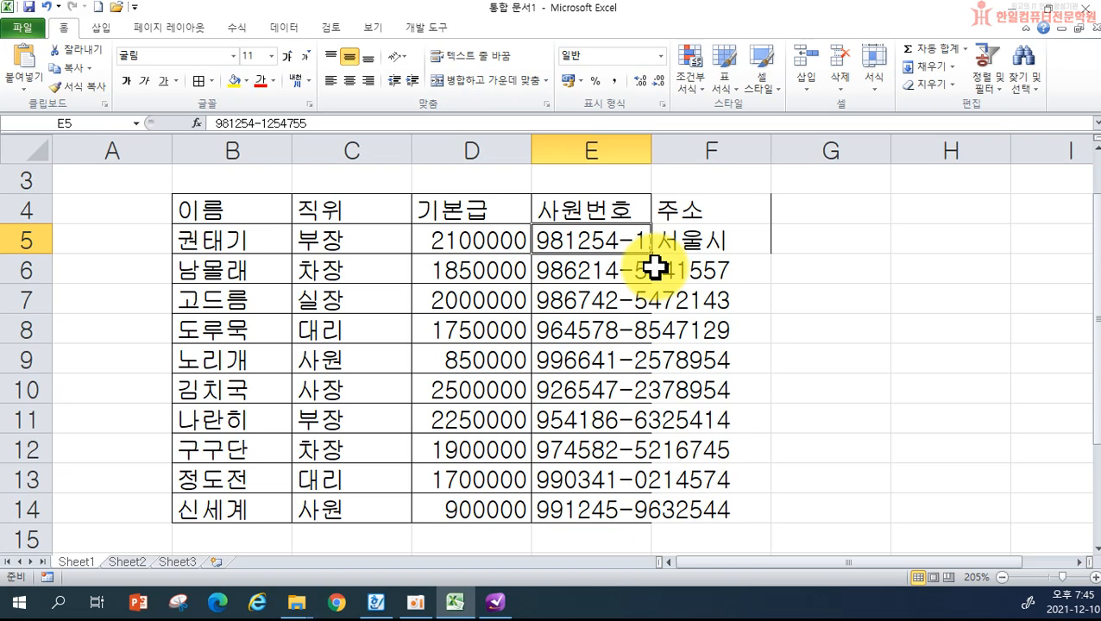
- Delete the 주소 and 서울시 entries from F4:F5
left_click(676, 211)
left_click_drag(676, 211, 699, 242)
key("Delete")
left_click(794, 337)
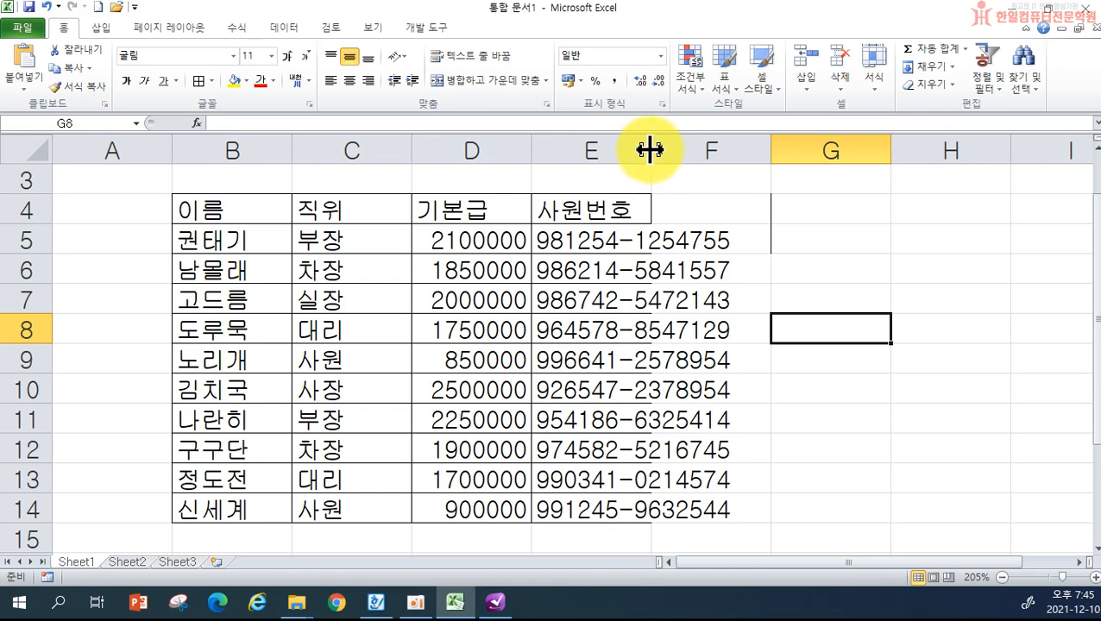
- Widen column E for the employee numbers and narrow columns C and B to fit
left_click_drag(650, 150, 746, 150)
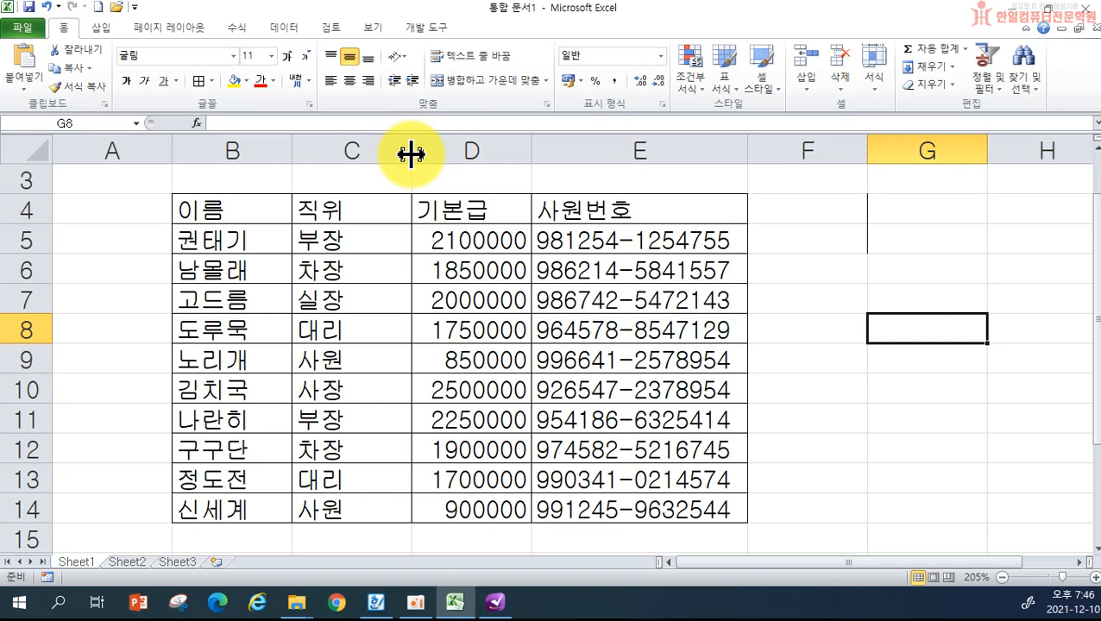
left_click_drag(411, 152, 362, 155)
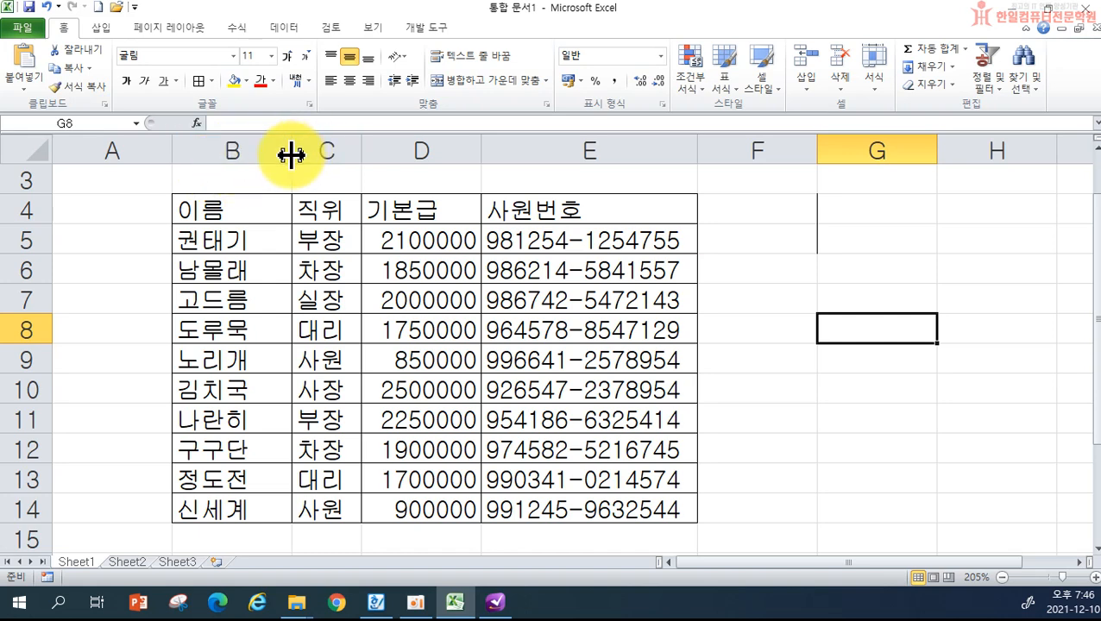
left_click_drag(290, 153, 264, 154)
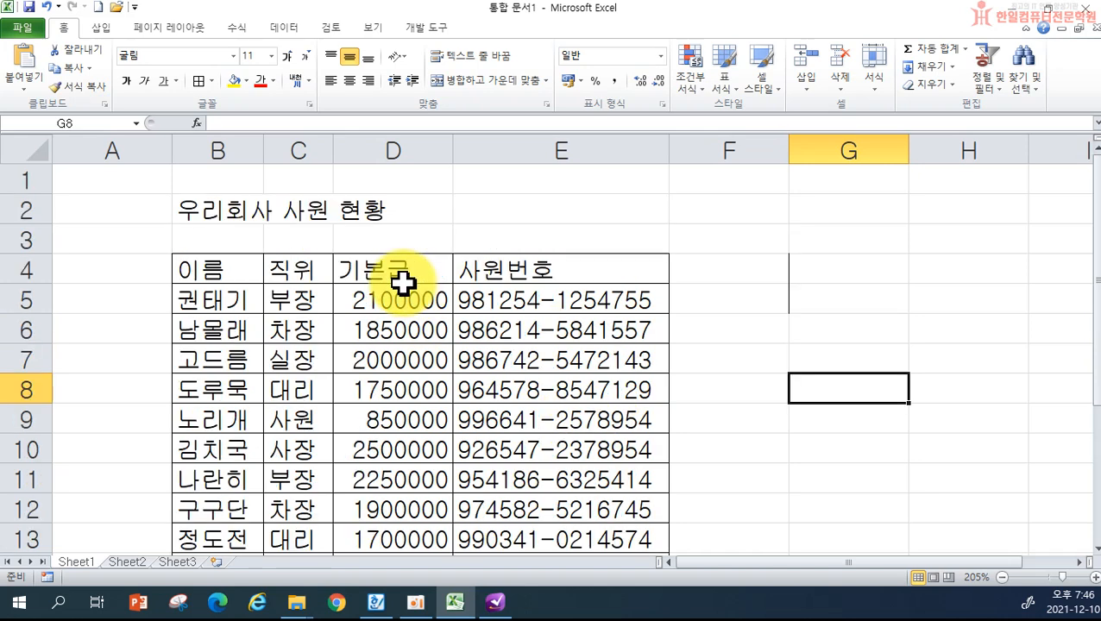
- Scroll up and down to review the employee table under the title
scroll(403, 280, "up", 1)
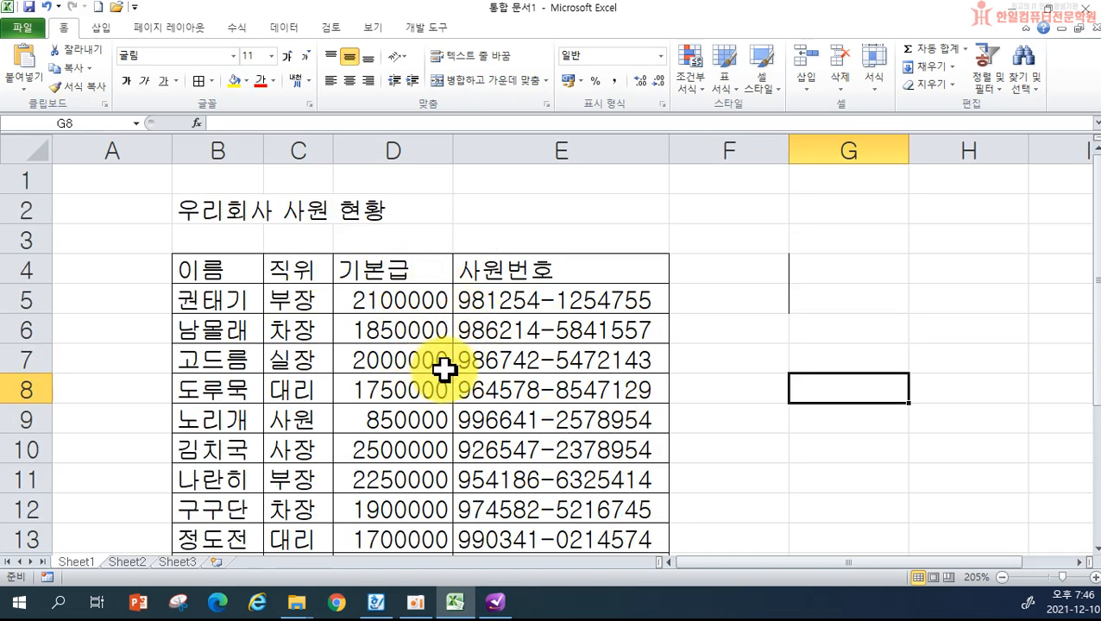
scroll(311, 308, "down", 1)
scroll(324, 315, "up", 1)
scroll(337, 322, "down", 1)
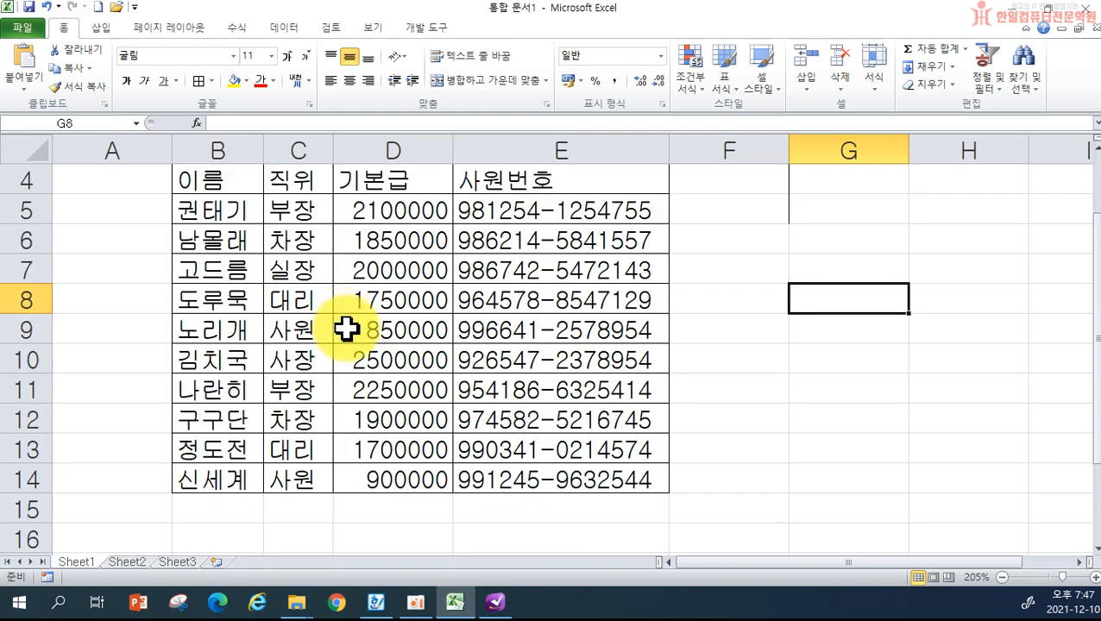
scroll(342, 329, "up", 1)
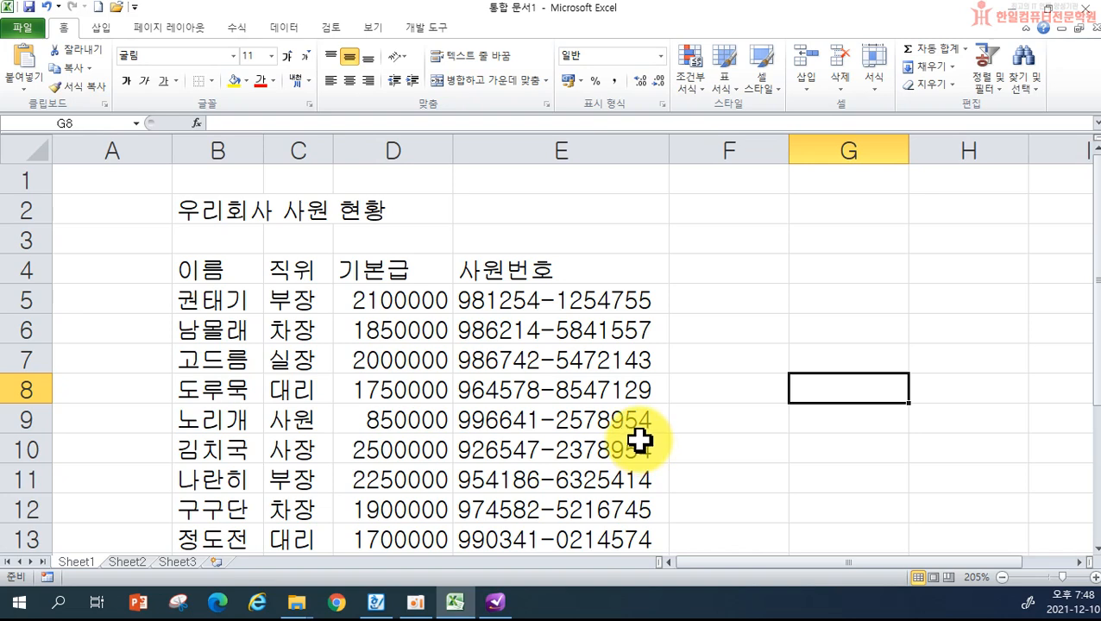
left_click(32, 26)
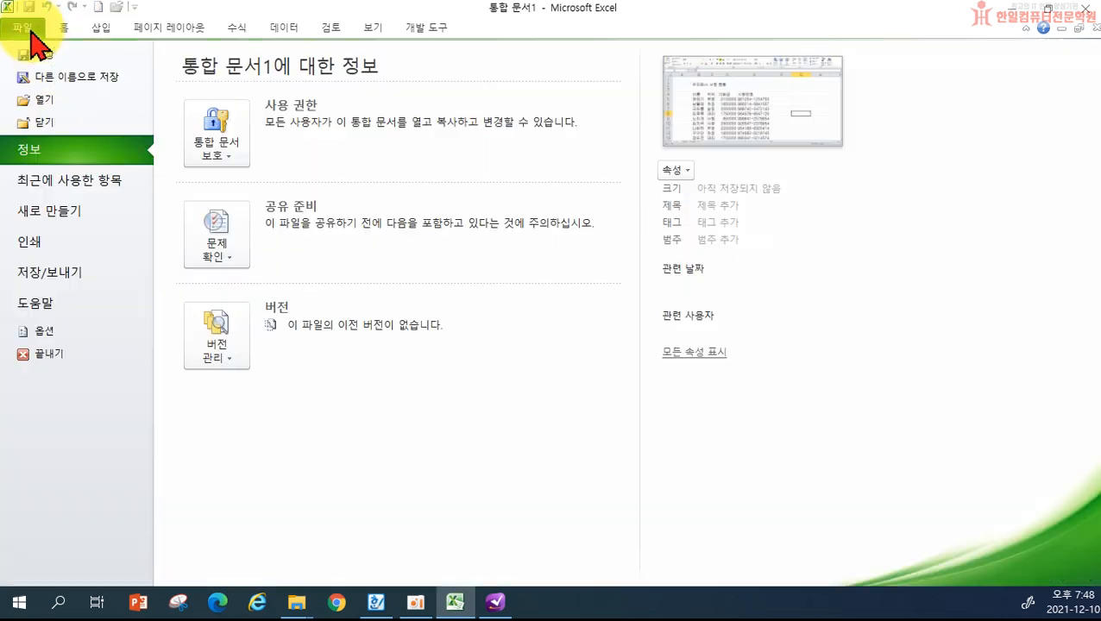
left_click(65, 257)
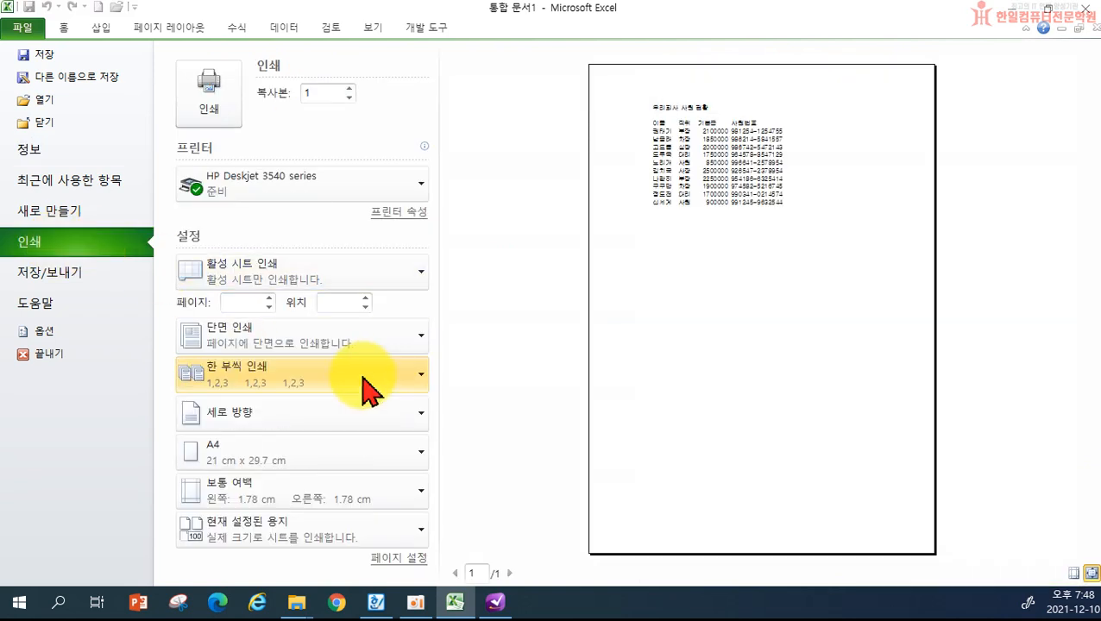
left_click(62, 26)
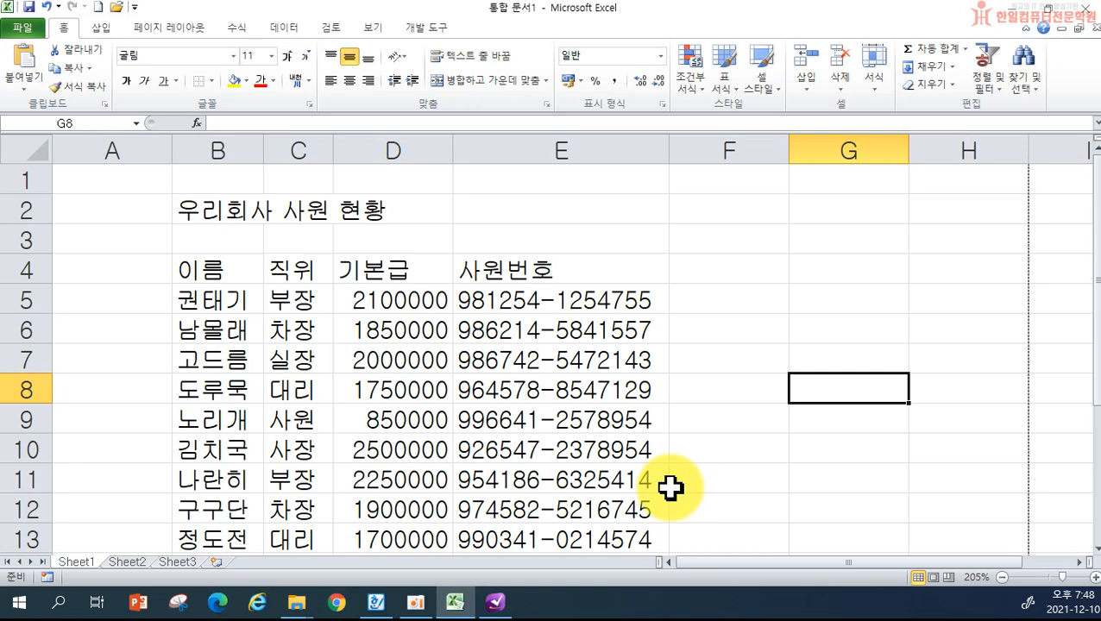
left_click(24, 26)
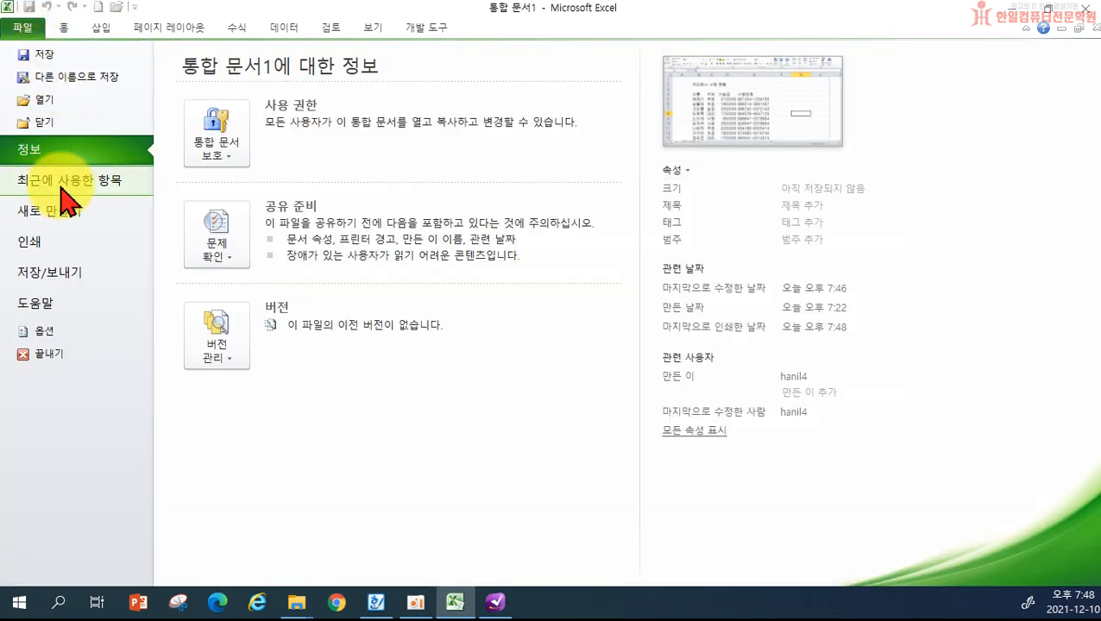
left_click(69, 244)
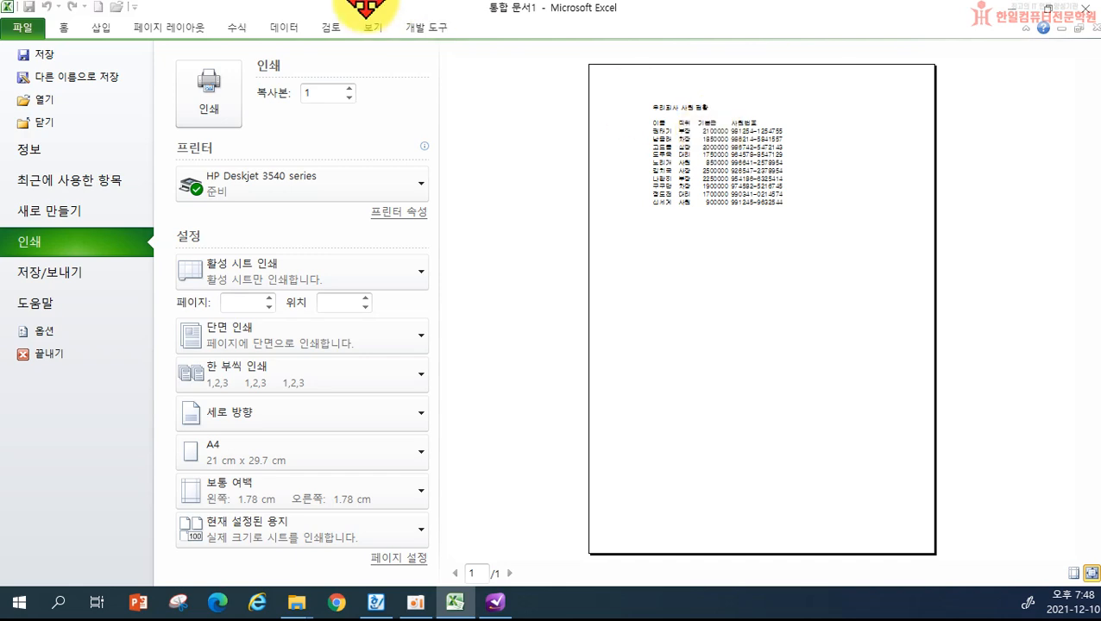
left_click(73, 27)
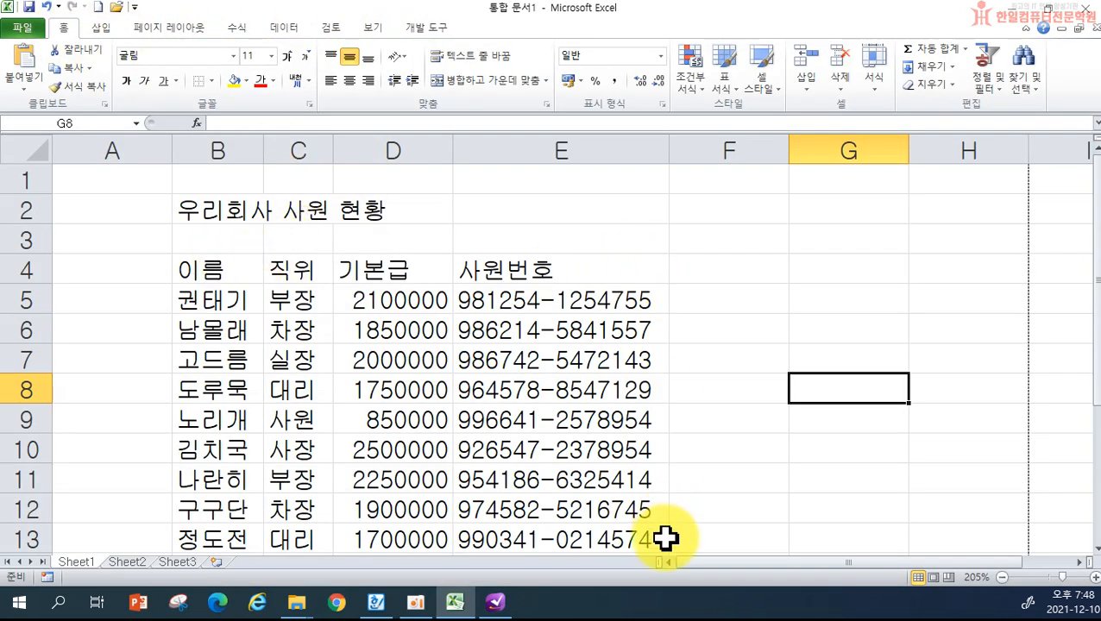
mouse_move(488, 614)
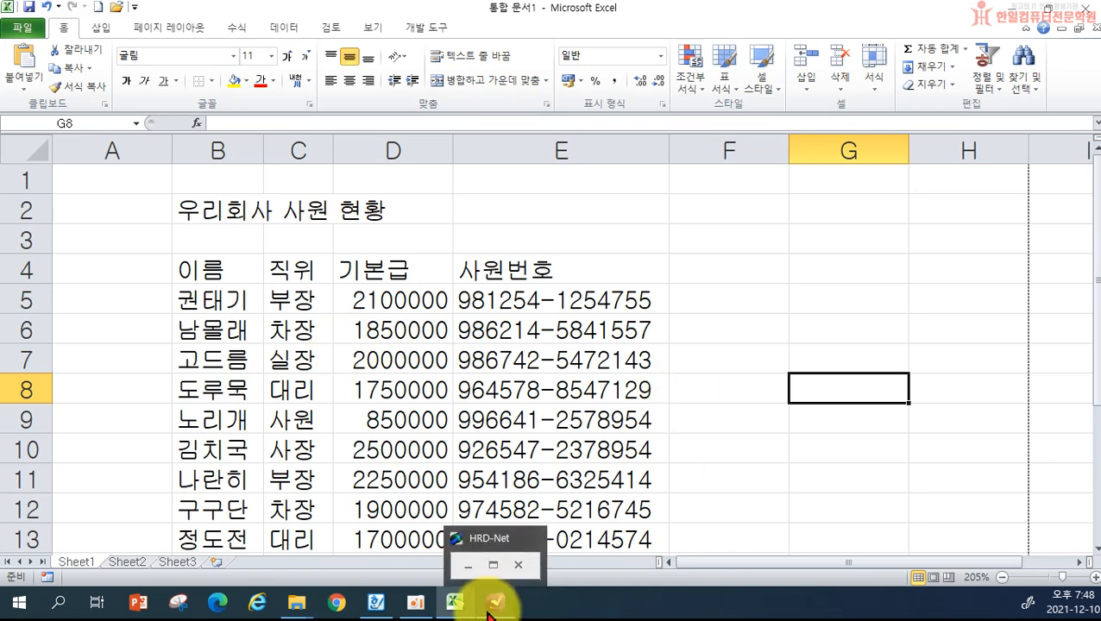
left_click(366, 356)
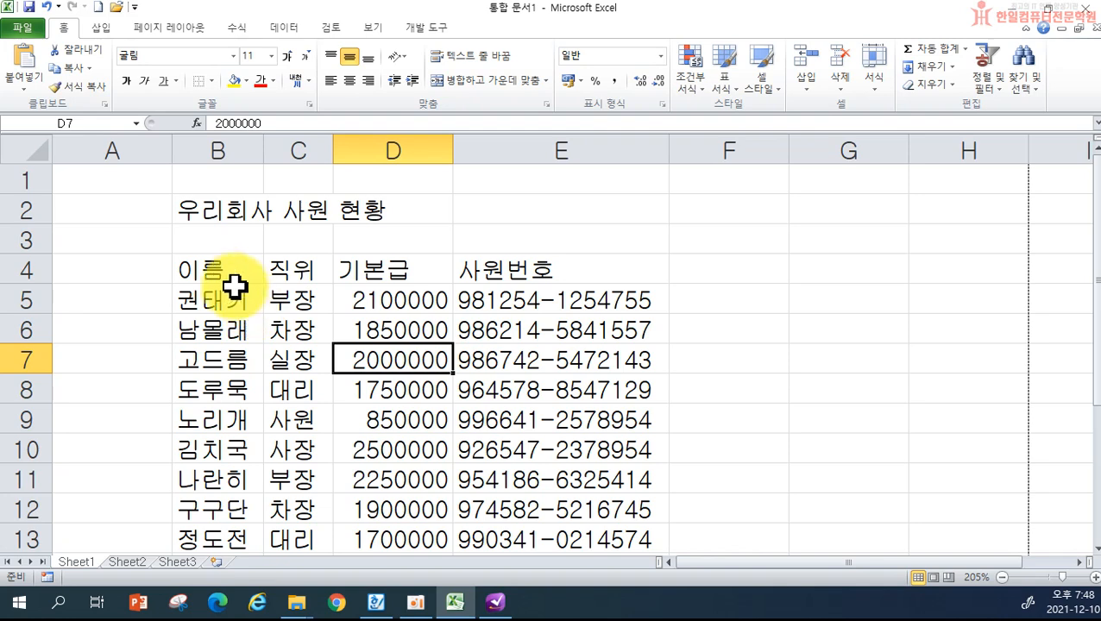
left_click(203, 267)
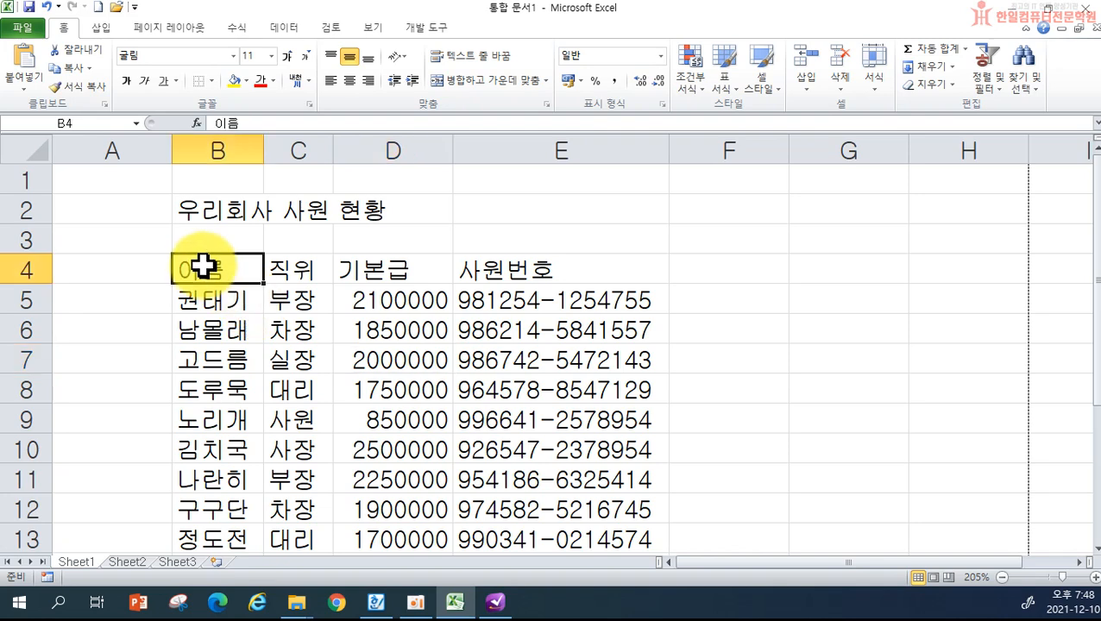
- Apply All Borders to the employee table B4:E14
left_click_drag(206, 268, 568, 506)
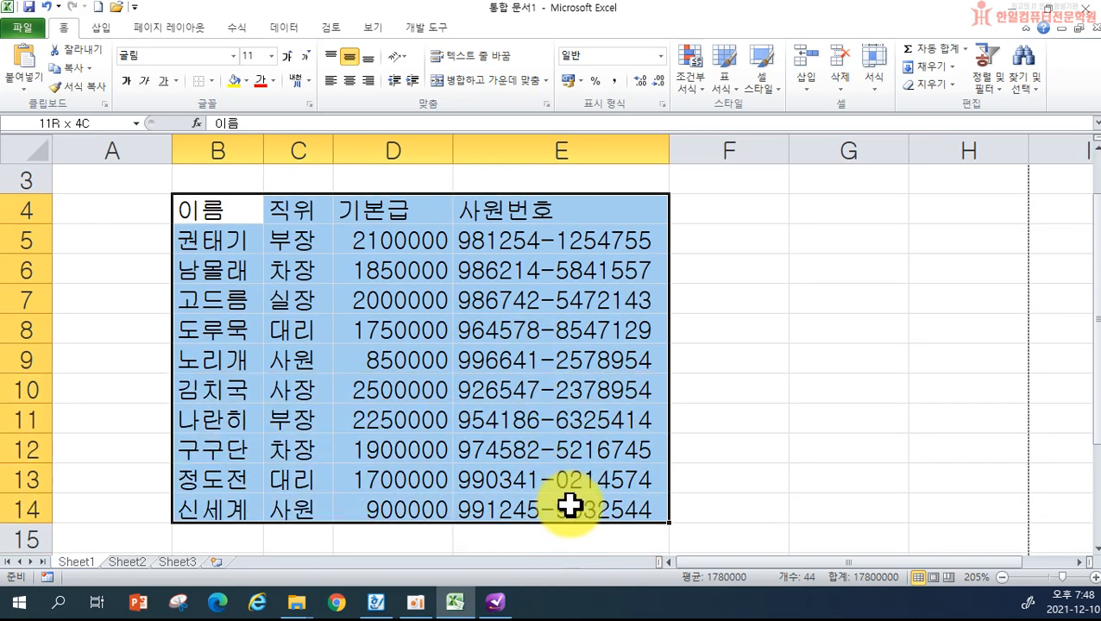
left_click_drag(569, 507, 577, 502)
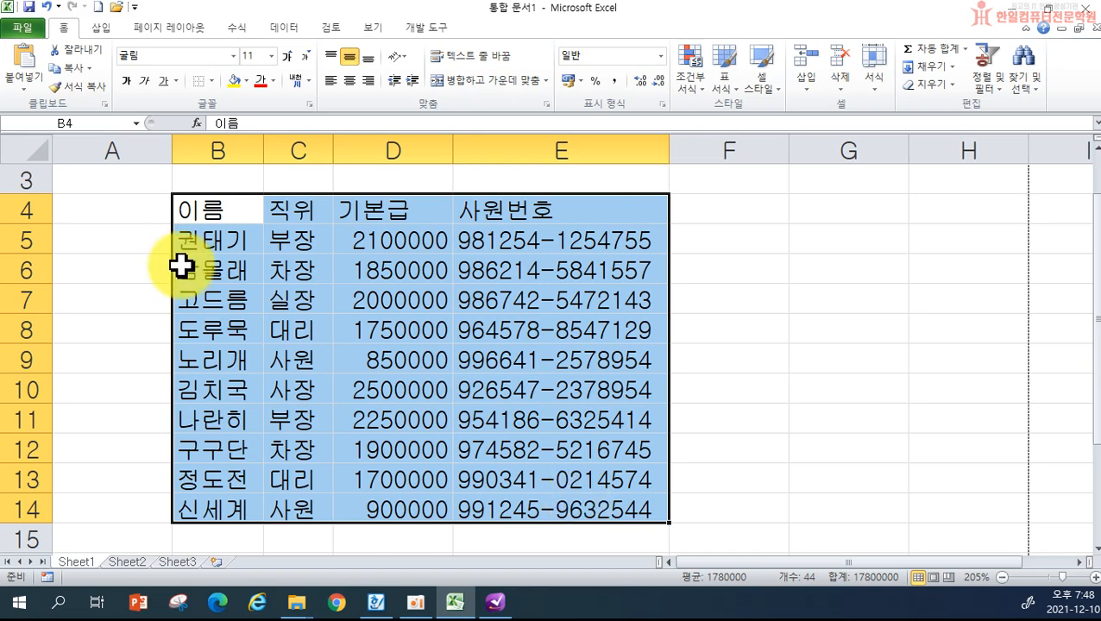
left_click_drag(205, 211, 564, 509)
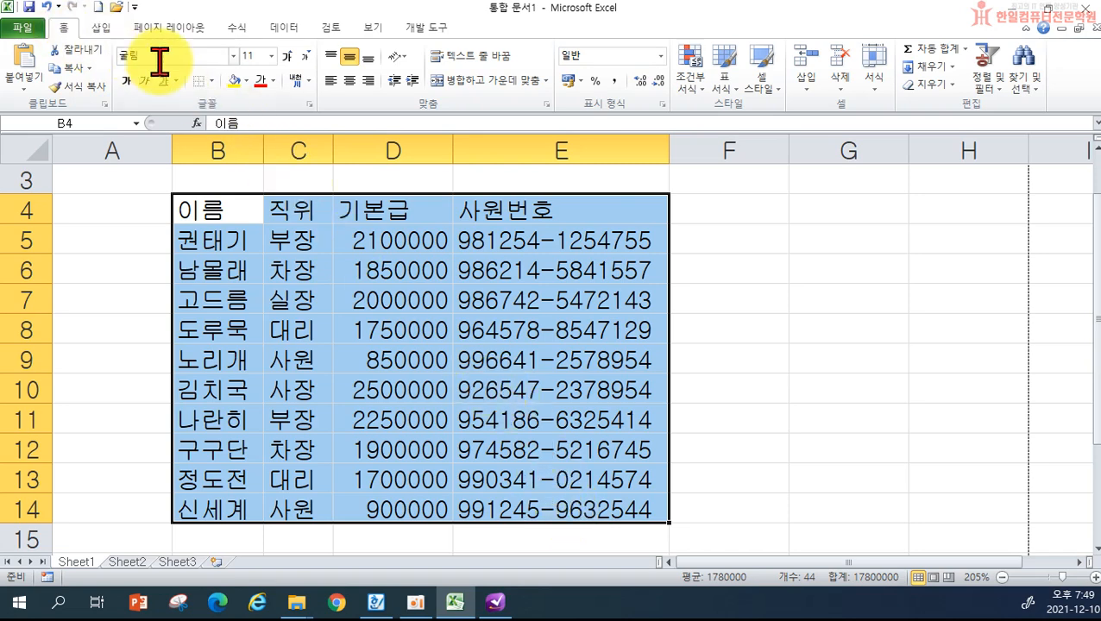
left_click(212, 81)
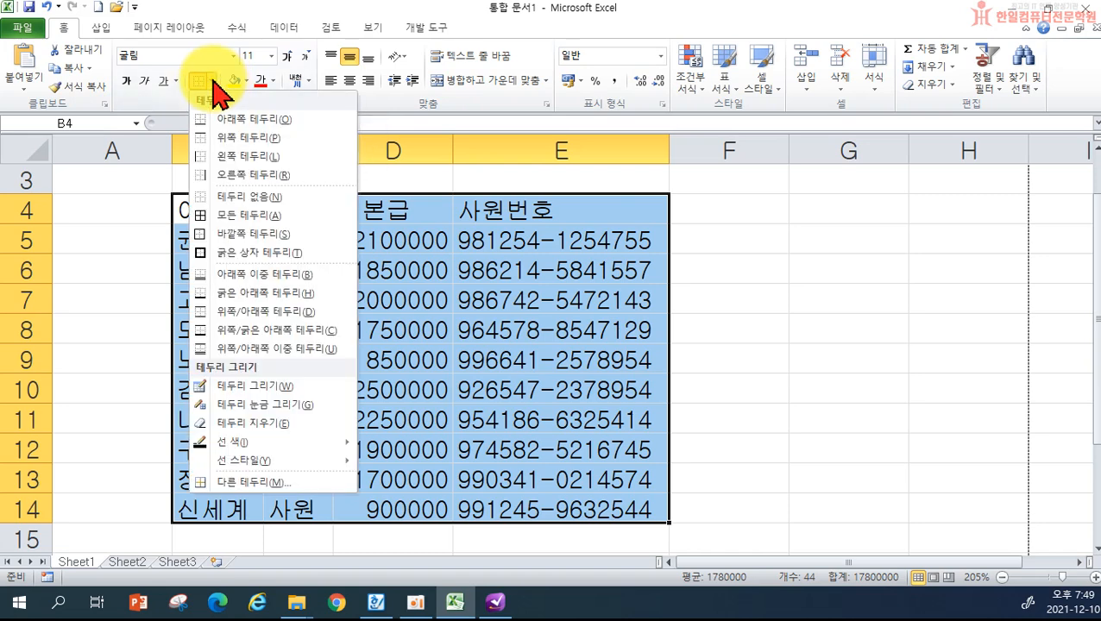
left_click(232, 218)
left_click(876, 355)
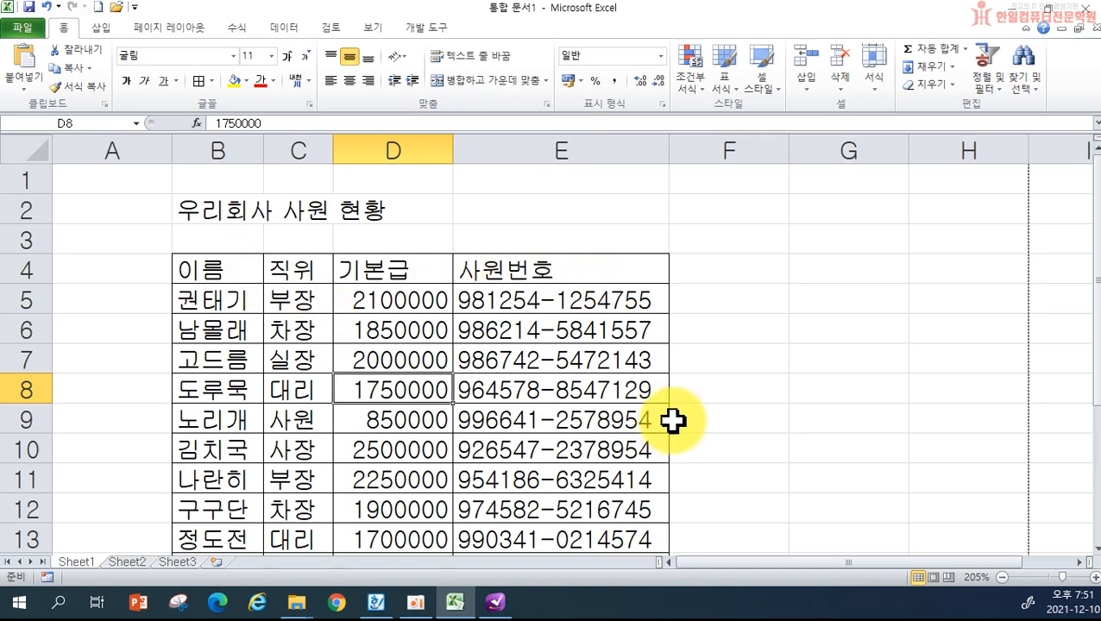
- Give the header cells B4:E4 (이름, 직위, 기본급, 사원번호) a Yellow standard fill
left_click(201, 268)
left_click_drag(201, 269, 528, 272)
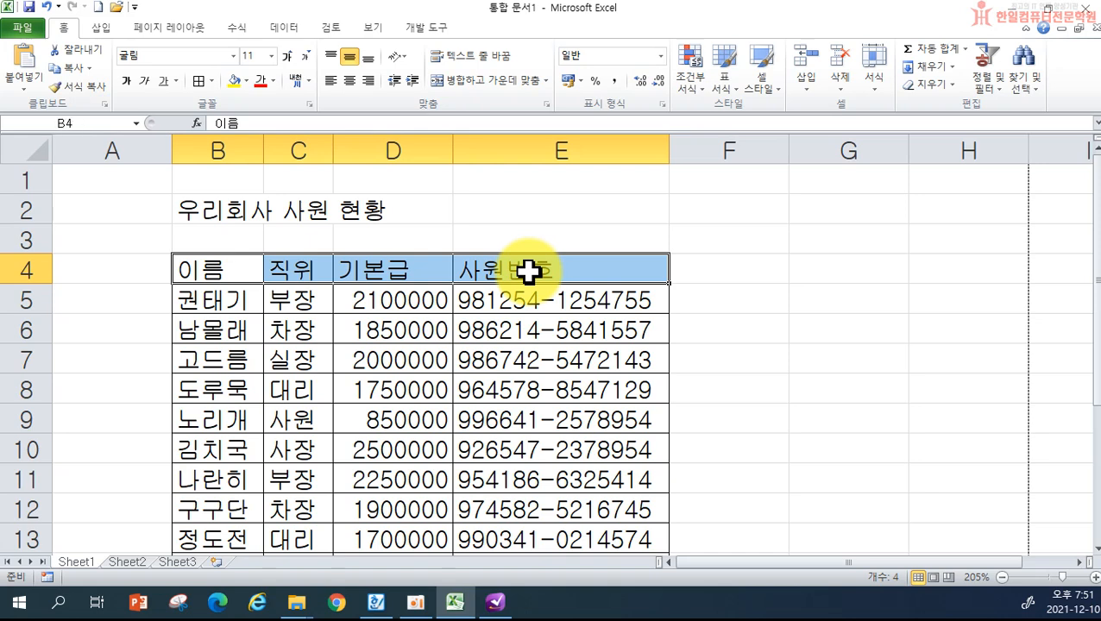
left_click(246, 82)
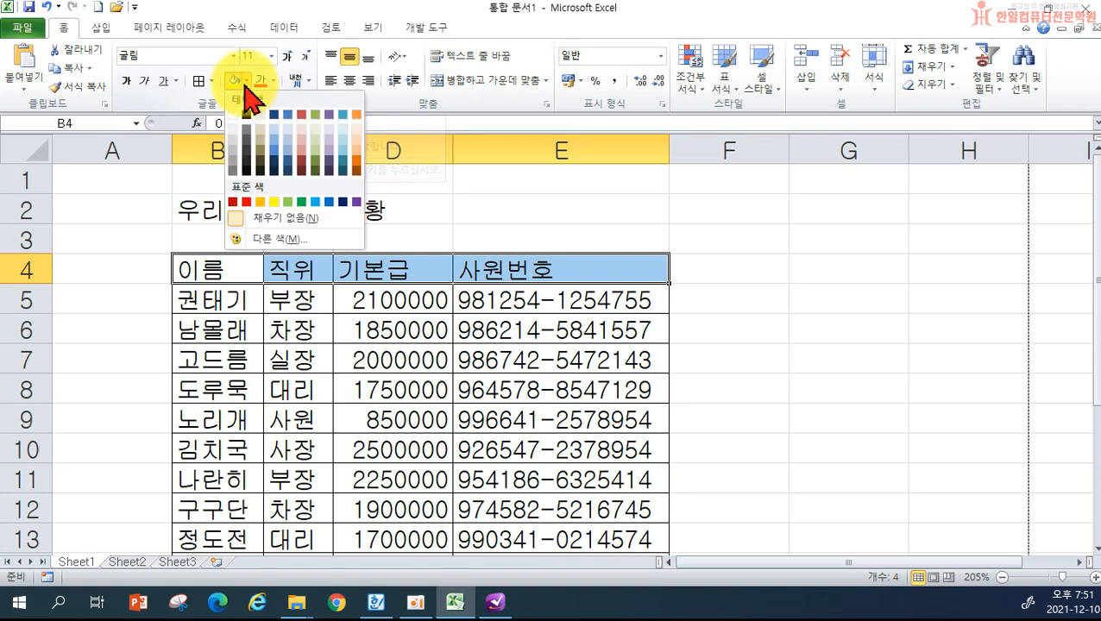
left_click(260, 201)
left_click(781, 271)
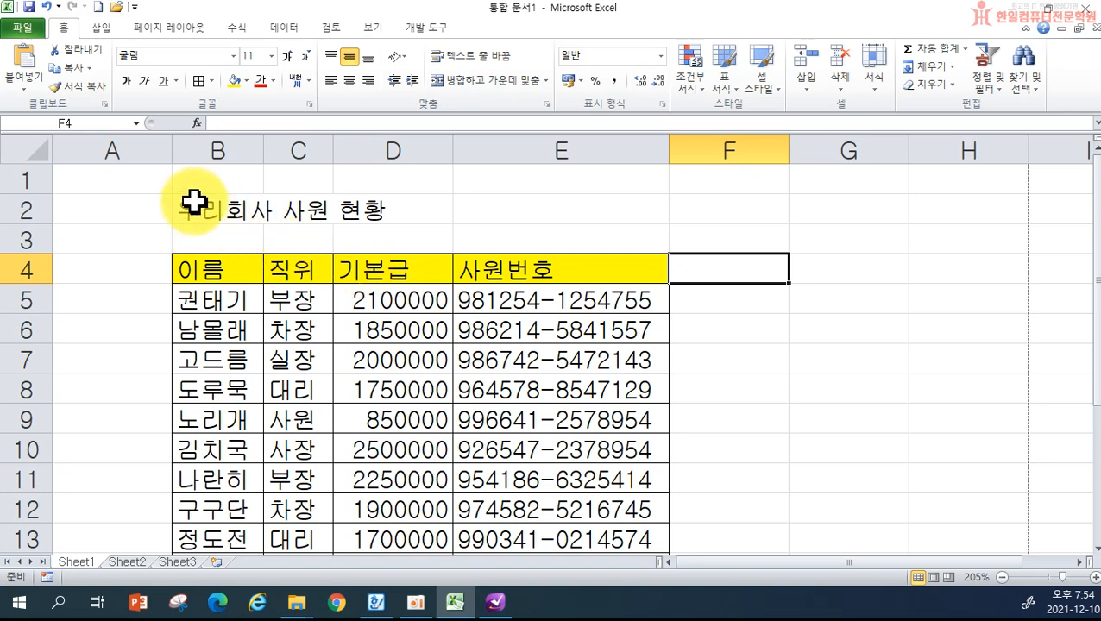
- Apply Merge & Center to B2:E2 so 우리회사 사원 현황 spans the table
left_click_drag(195, 203, 489, 217)
left_click(575, 354)
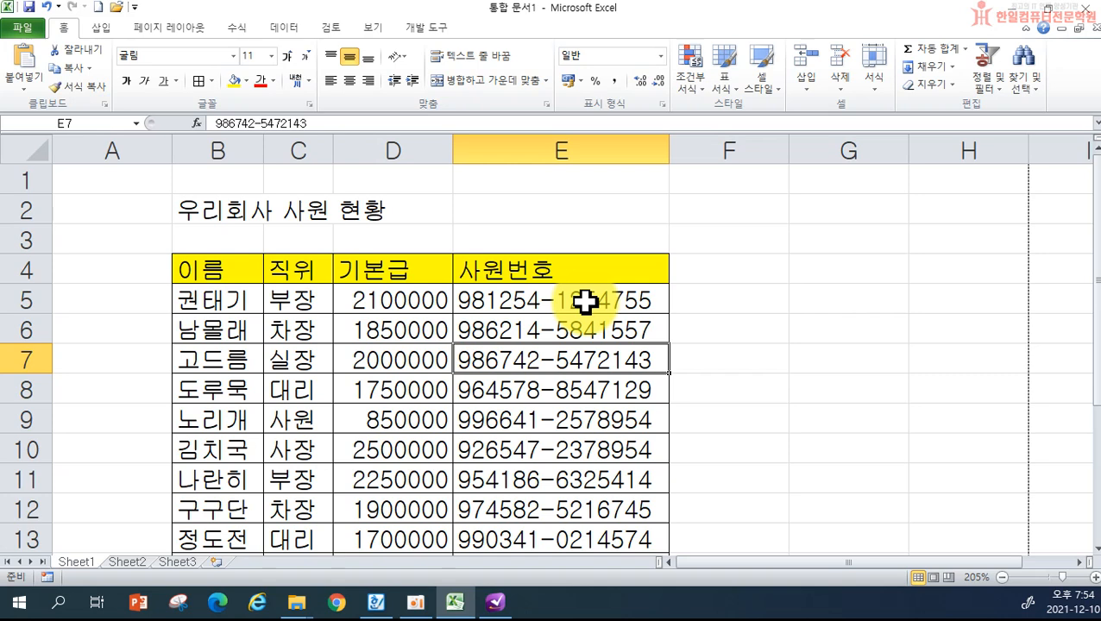
left_click_drag(212, 210, 486, 208)
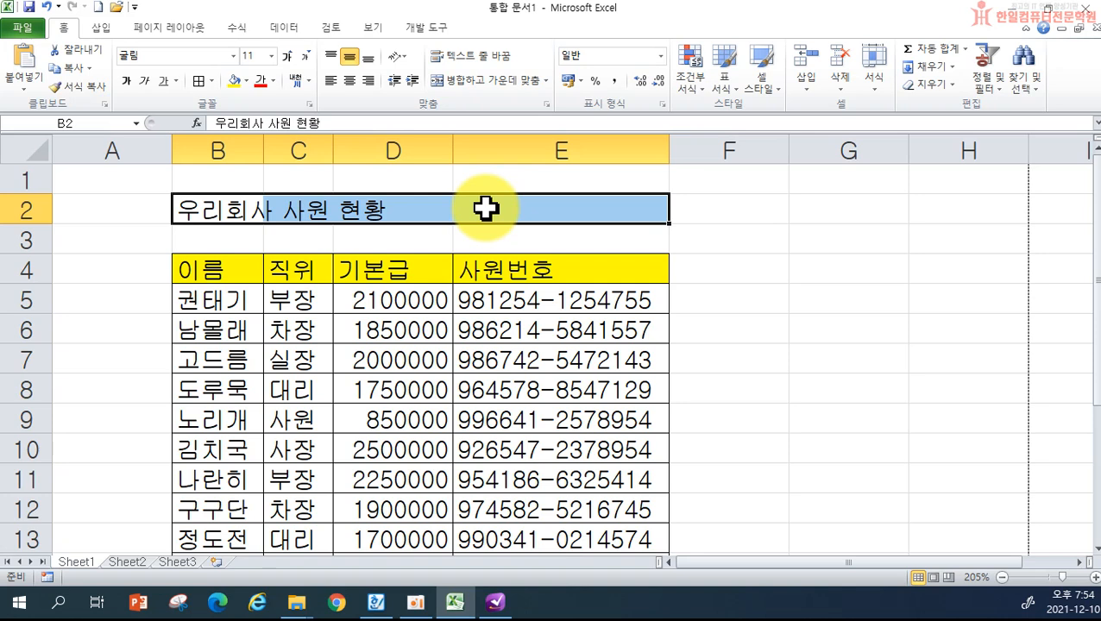
left_click(477, 80)
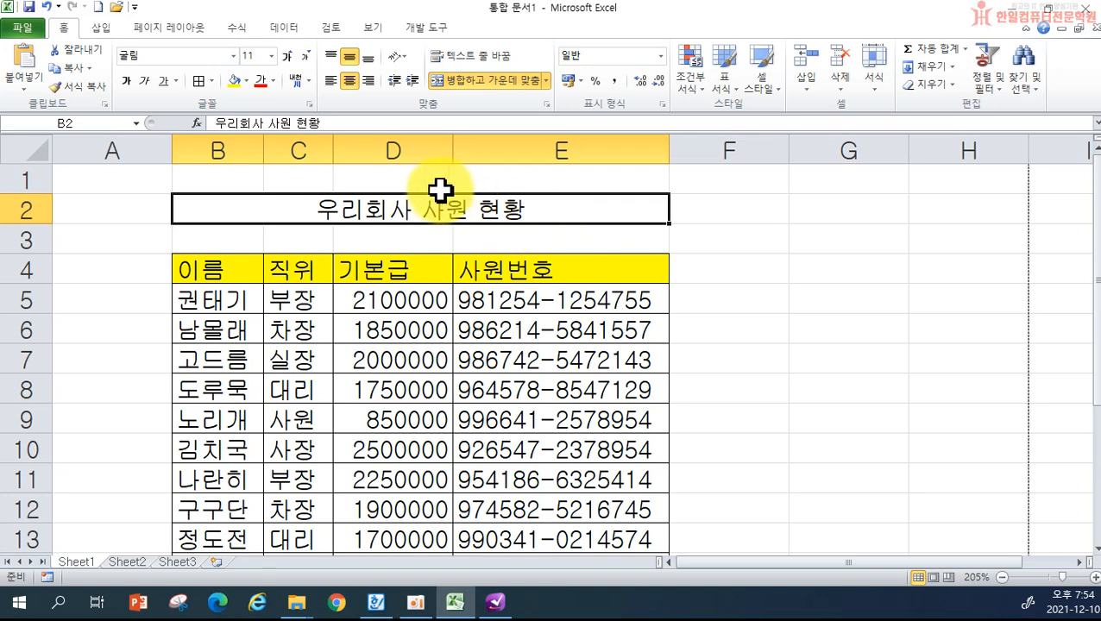
- Set the title 우리회사 사원 현황 to 경기천년제목 Bold at 16 pt
left_click(233, 56)
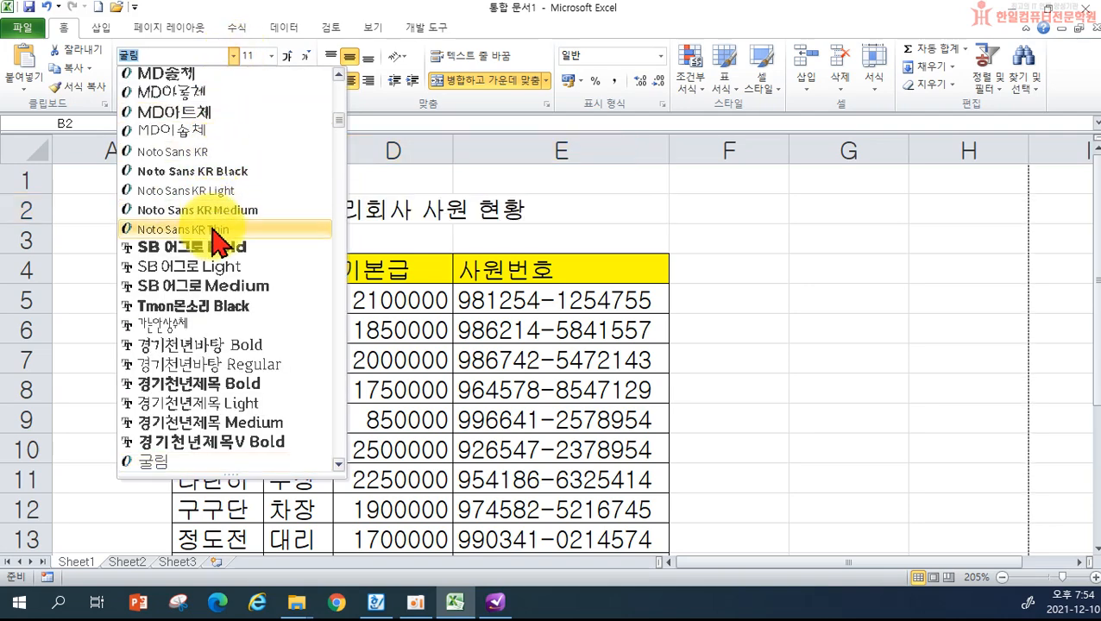
left_click(235, 385)
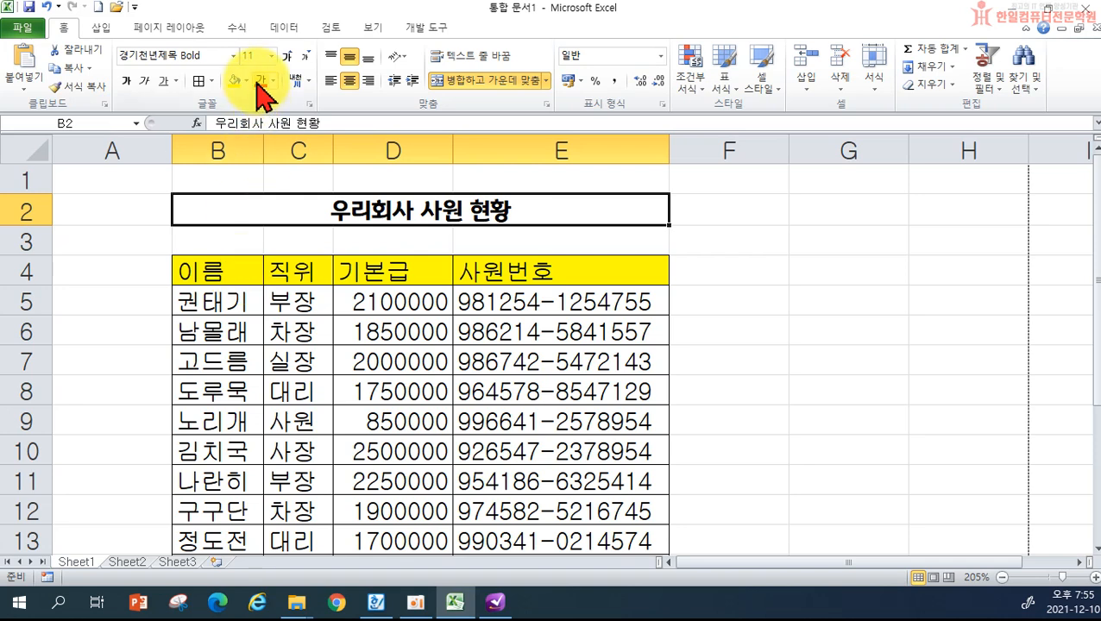
left_click(271, 56)
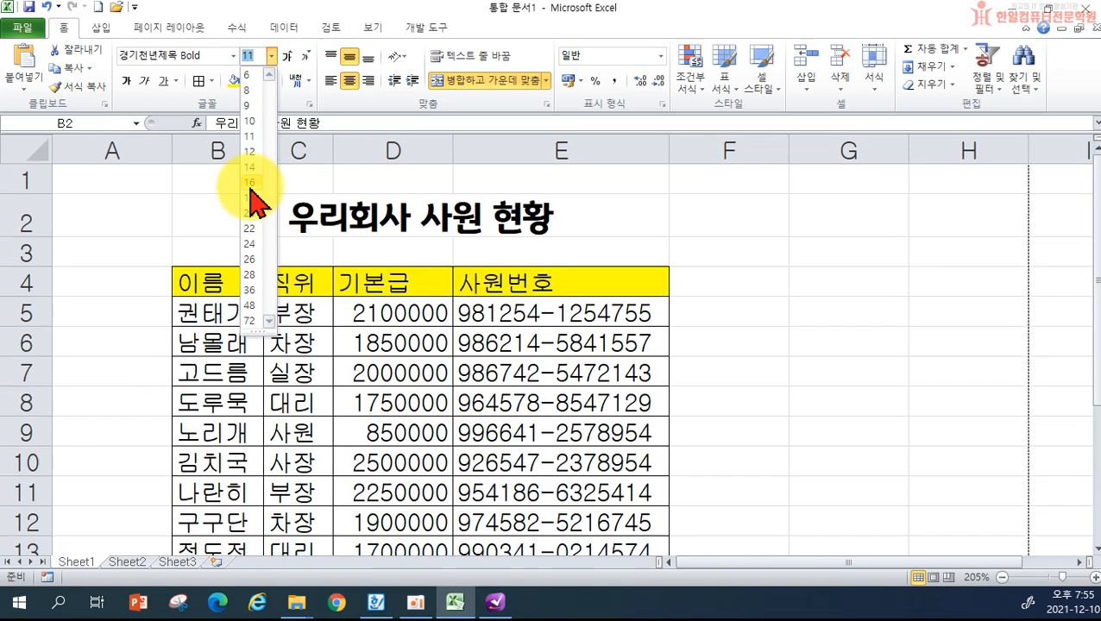
left_click(250, 190)
left_click(777, 278)
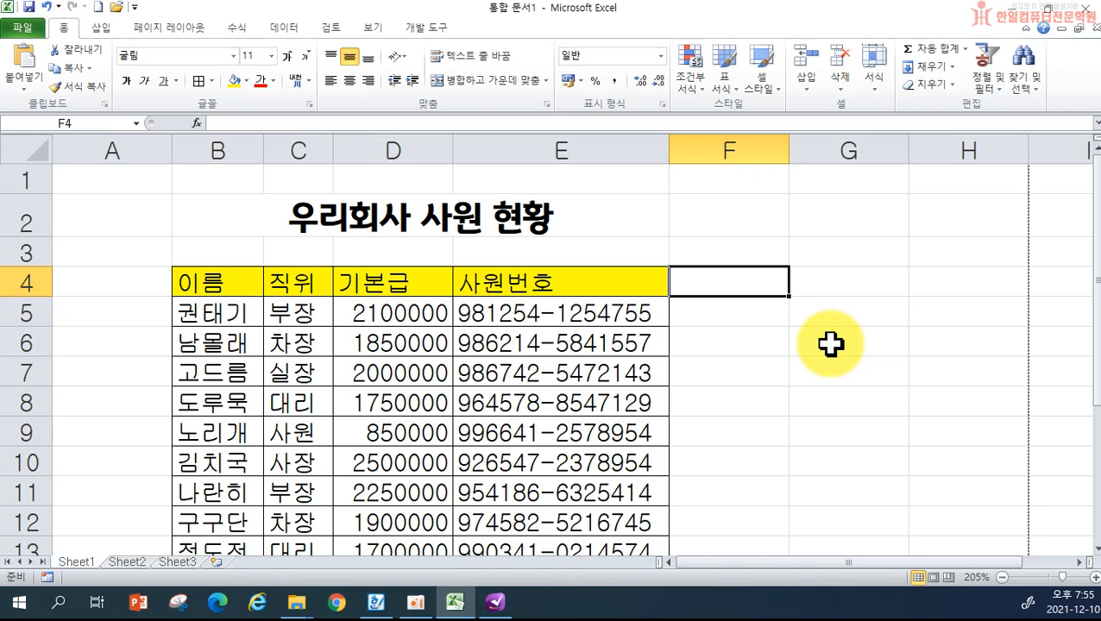
- Apply Center alignment to the header cells B4:E4
left_click_drag(236, 276, 527, 270)
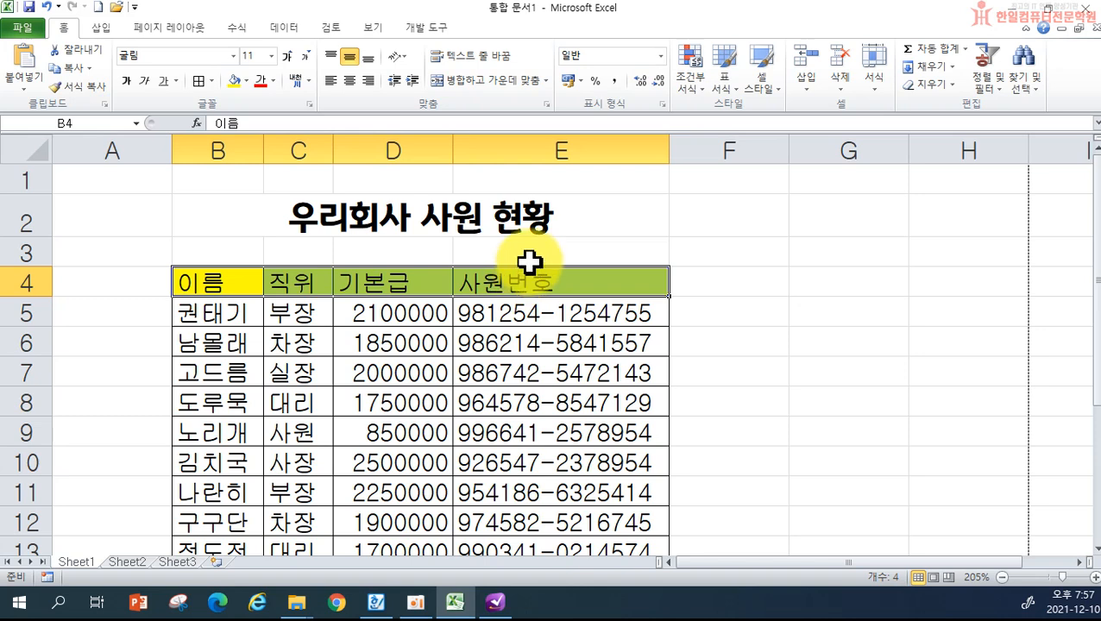
left_click(350, 82)
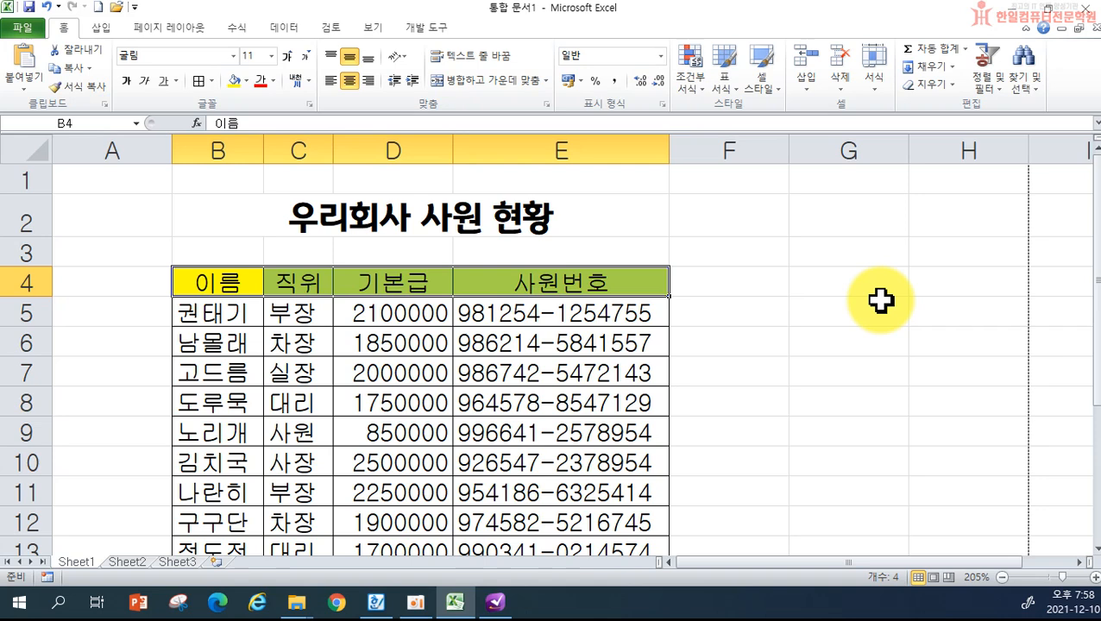
left_click(846, 340)
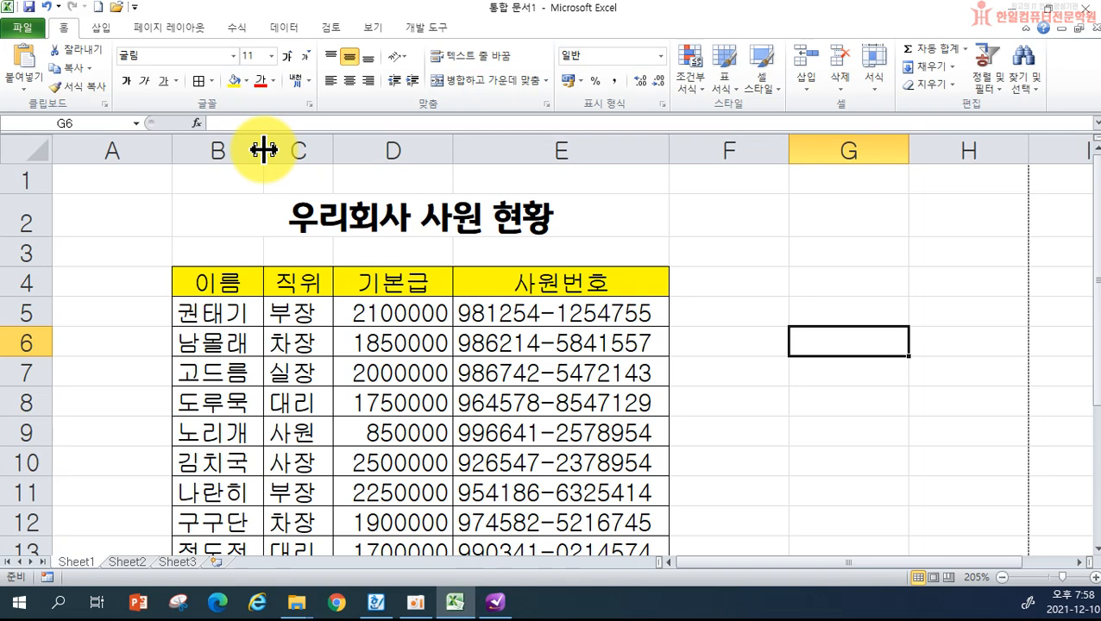
- AutoFit columns B and C, then widen column D slightly to about 8.38
left_click_drag(263, 151, 289, 153)
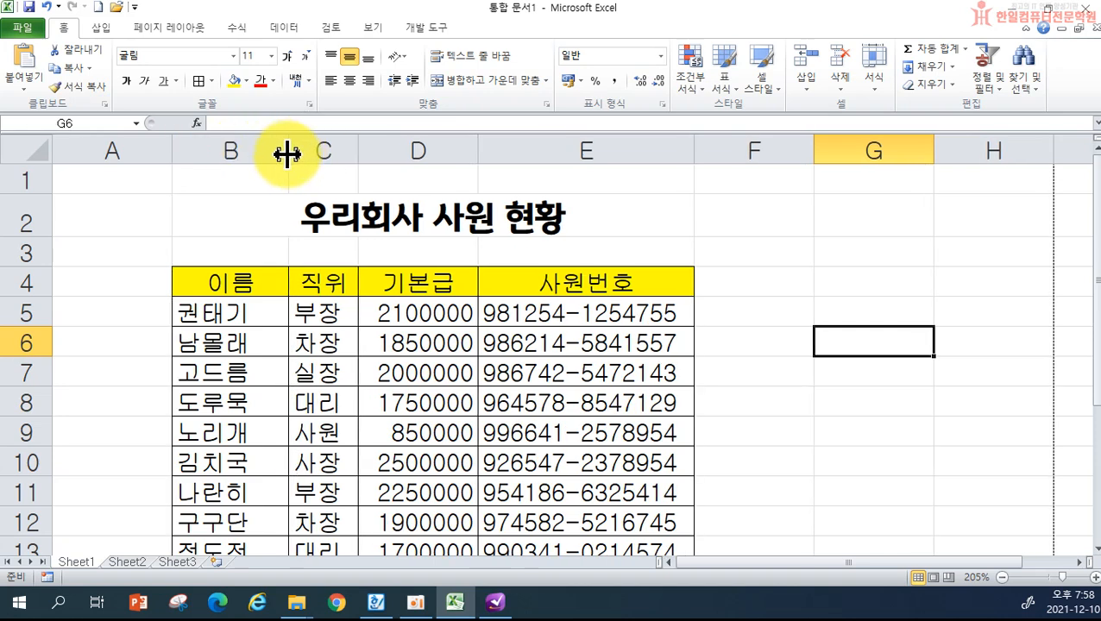
double_click(287, 153)
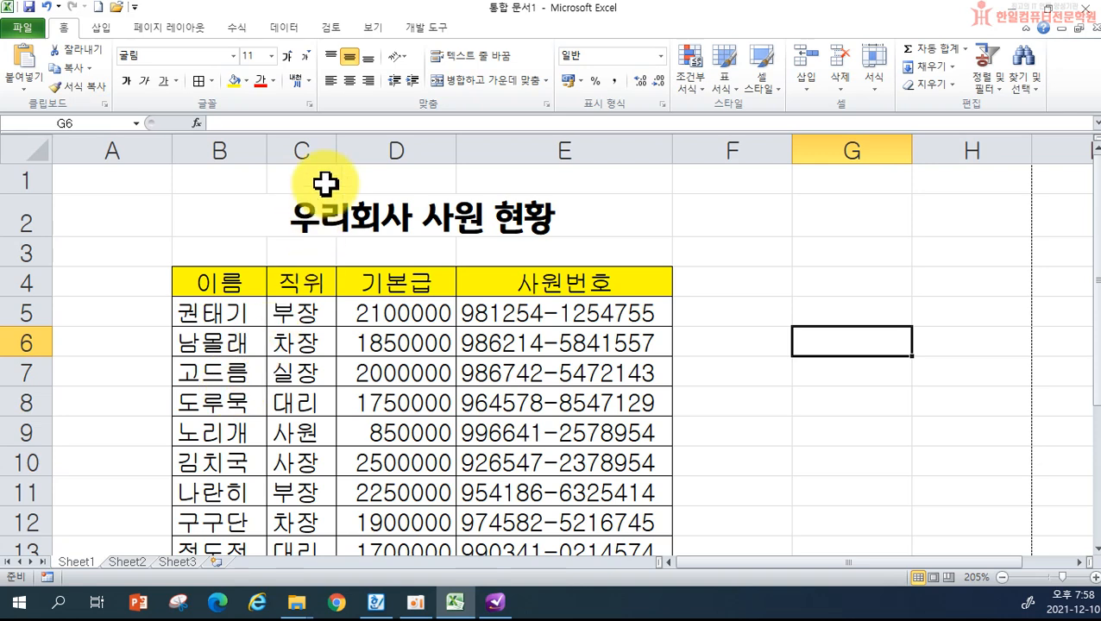
left_click_drag(341, 147, 435, 150)
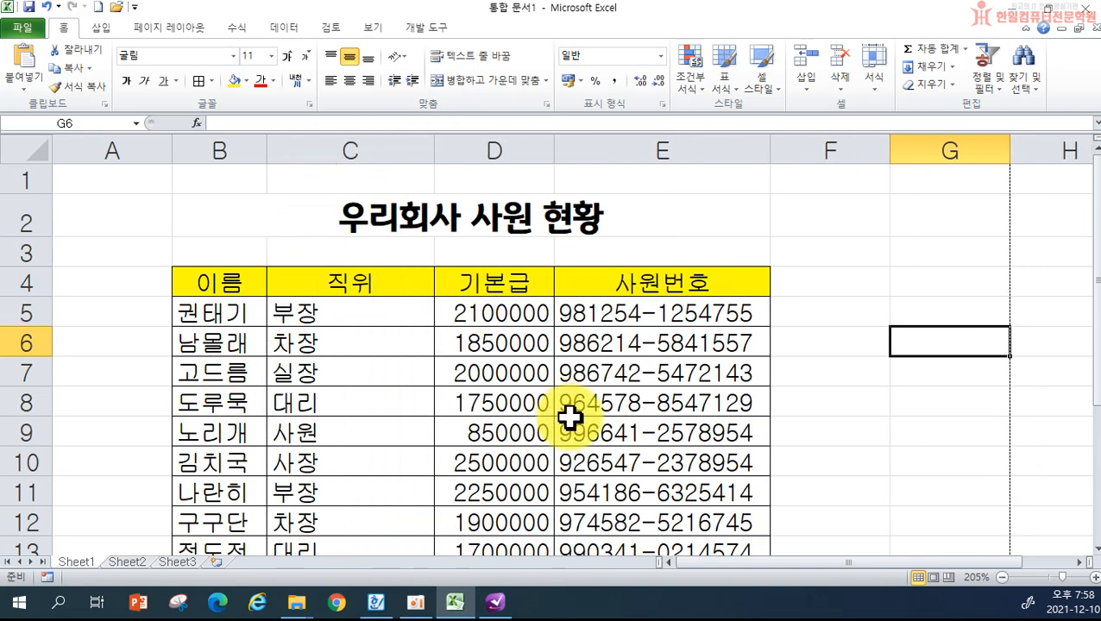
double_click(434, 155)
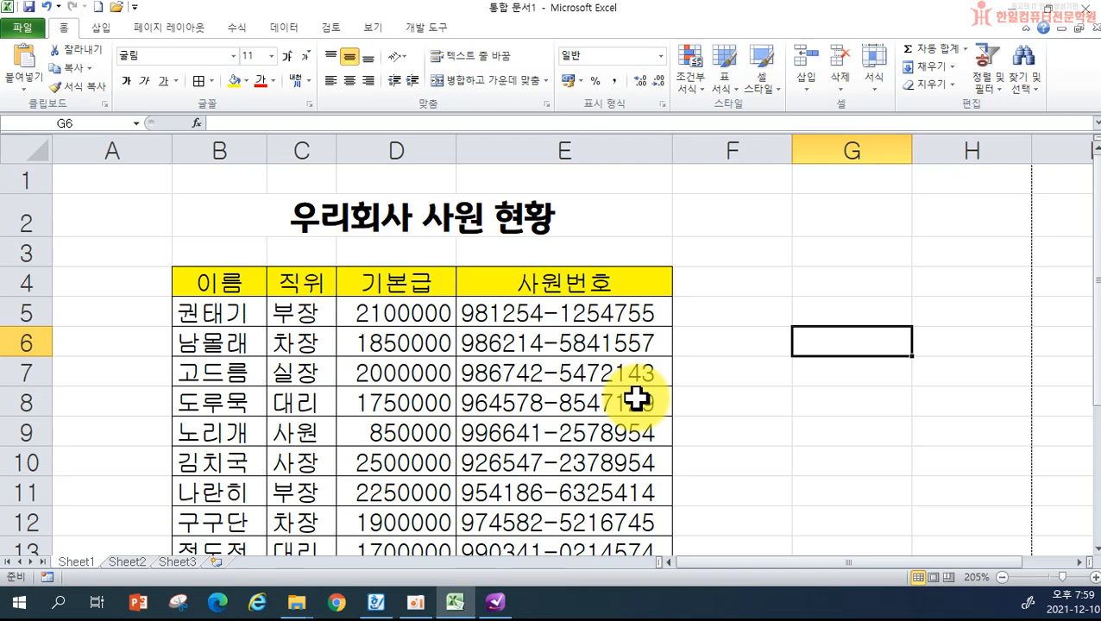
left_click_drag(453, 153, 458, 151)
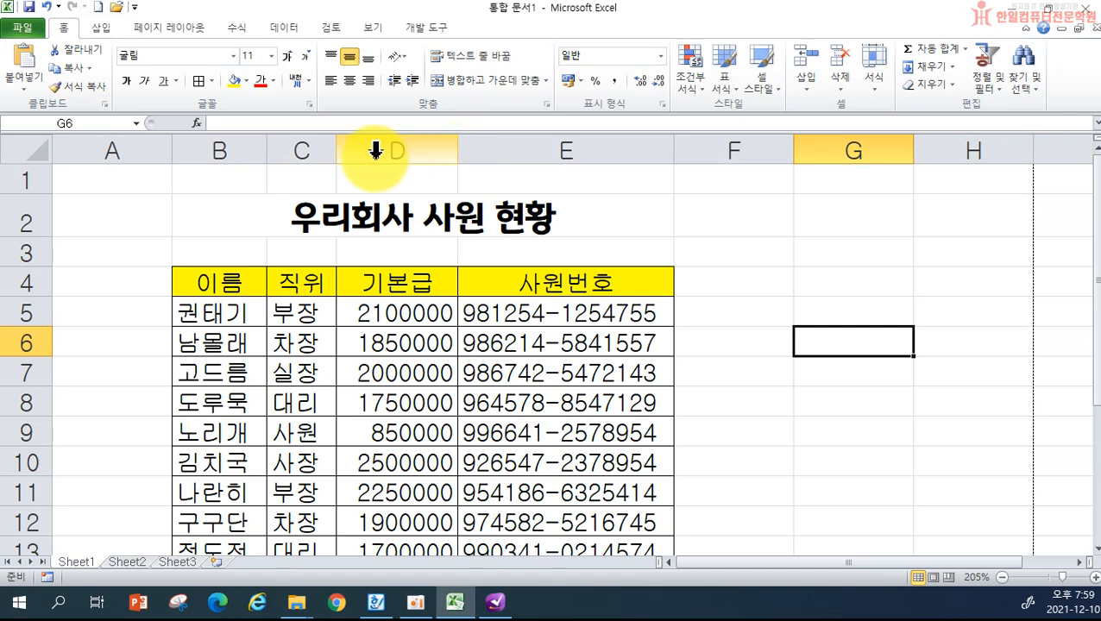
- Set column A's width to 1 and nudge column B slightly wider
left_click(104, 143)
right_click(105, 157)
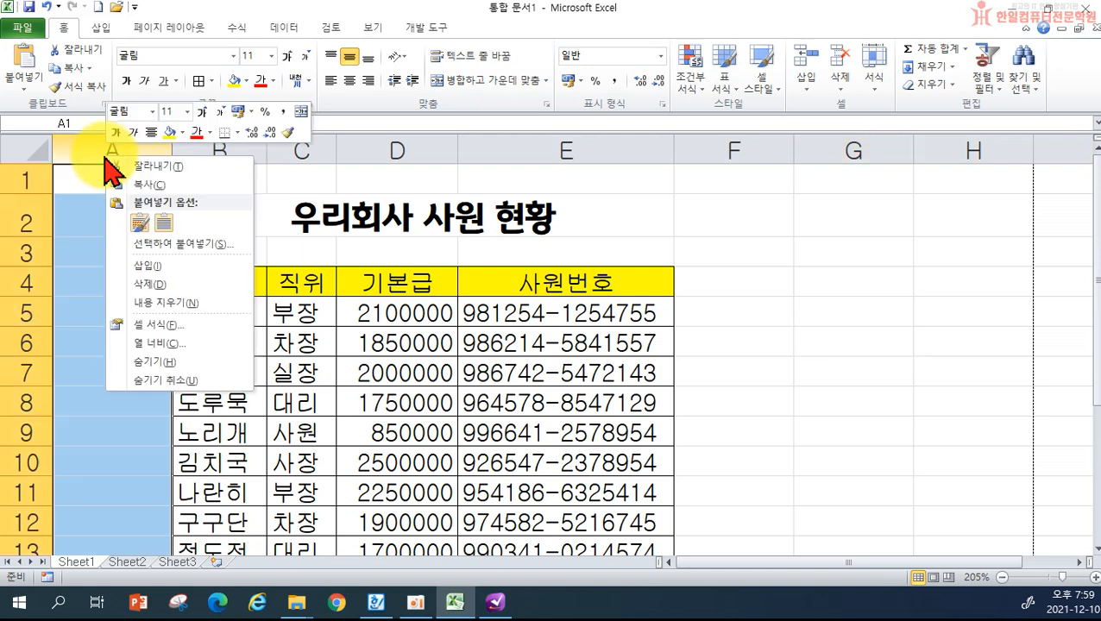
left_click(165, 345)
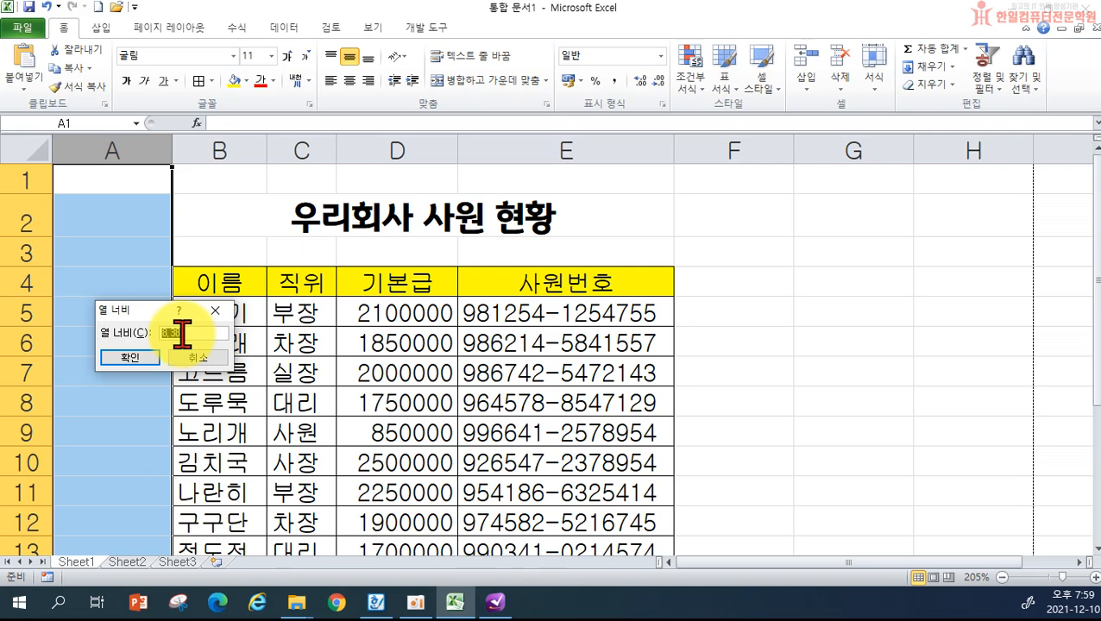
type("1")
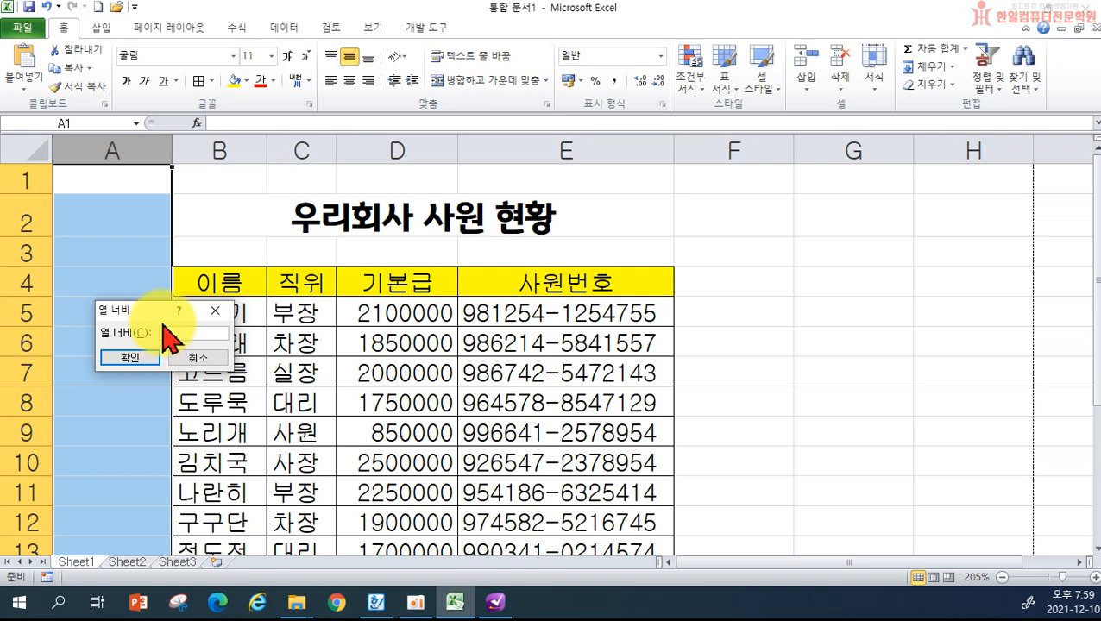
left_click(130, 357)
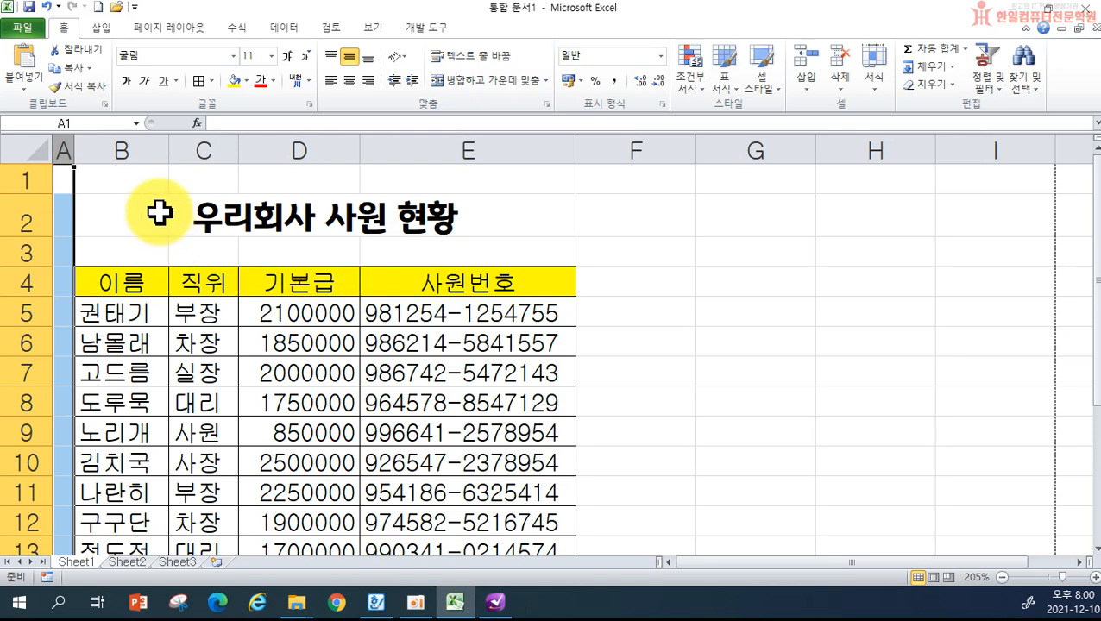
left_click_drag(168, 152, 171, 152)
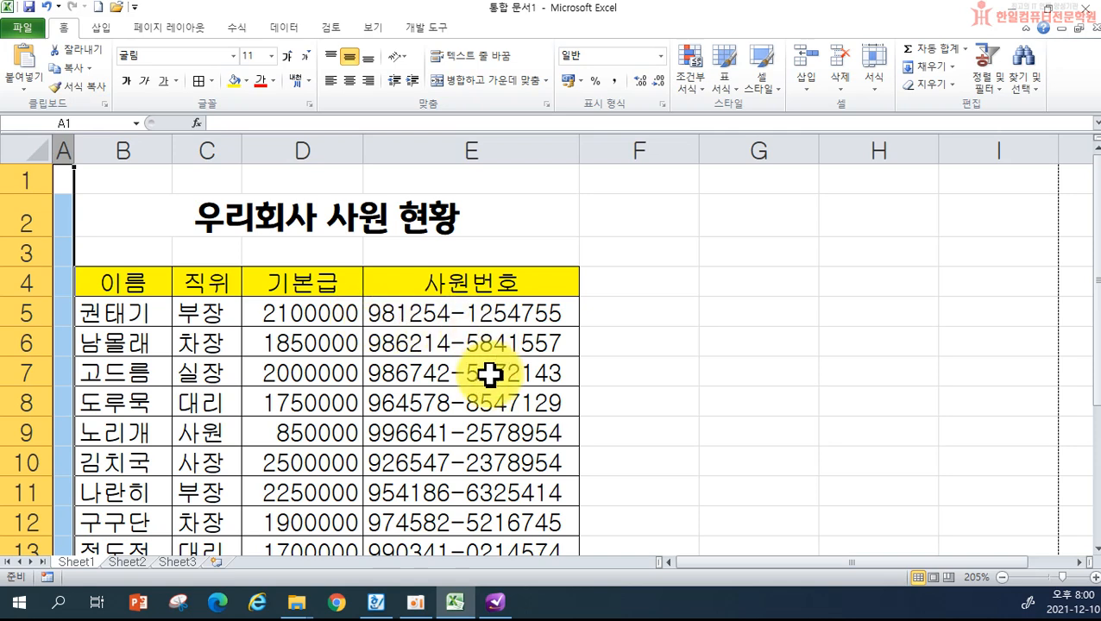
scroll(488, 383, "down", 1)
scroll(185, 379, "up", 1)
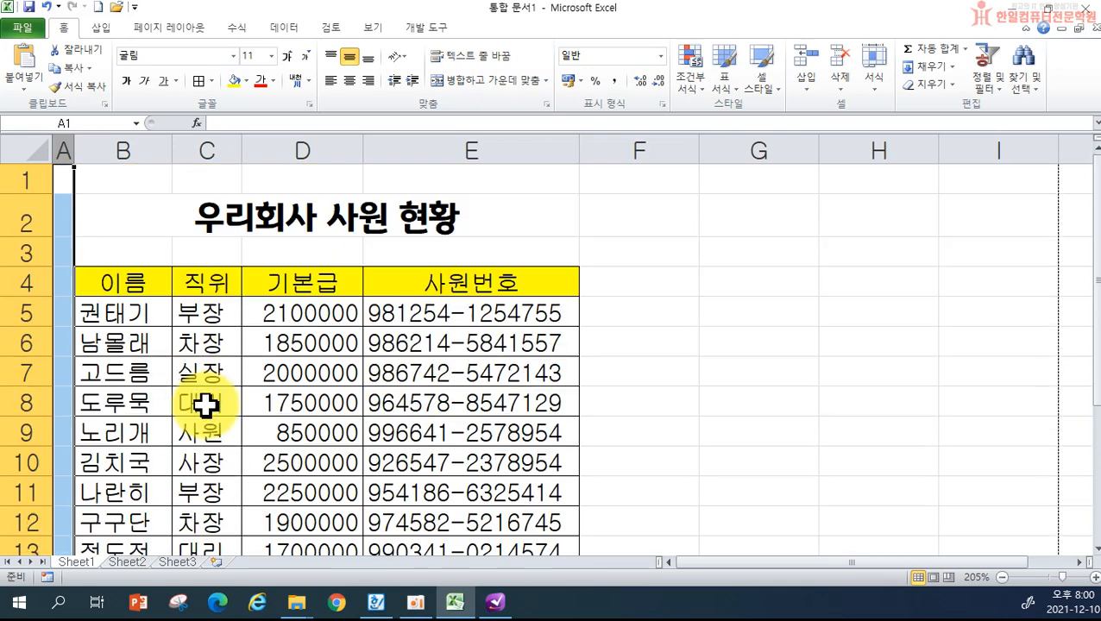
left_click(204, 314)
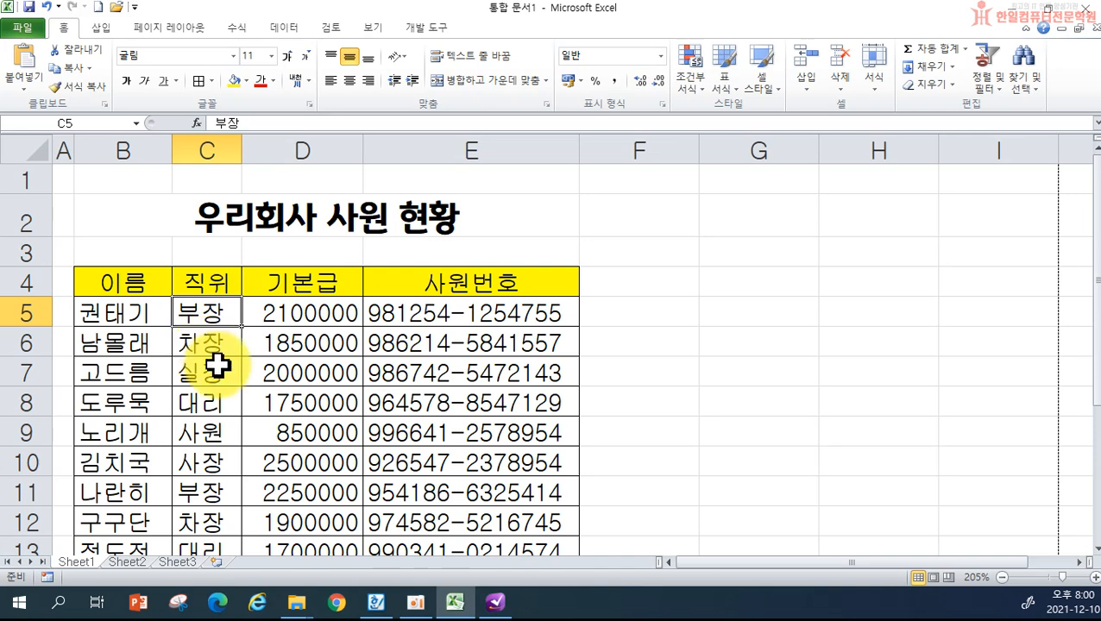
scroll(224, 397, "down", 1)
left_click(210, 507)
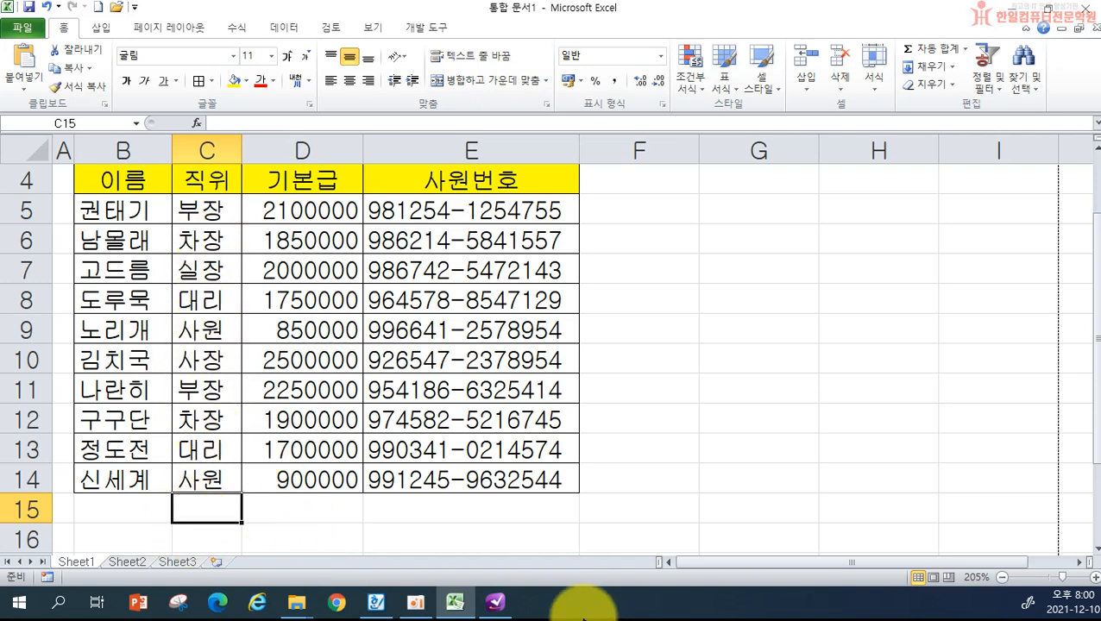
type("부장")
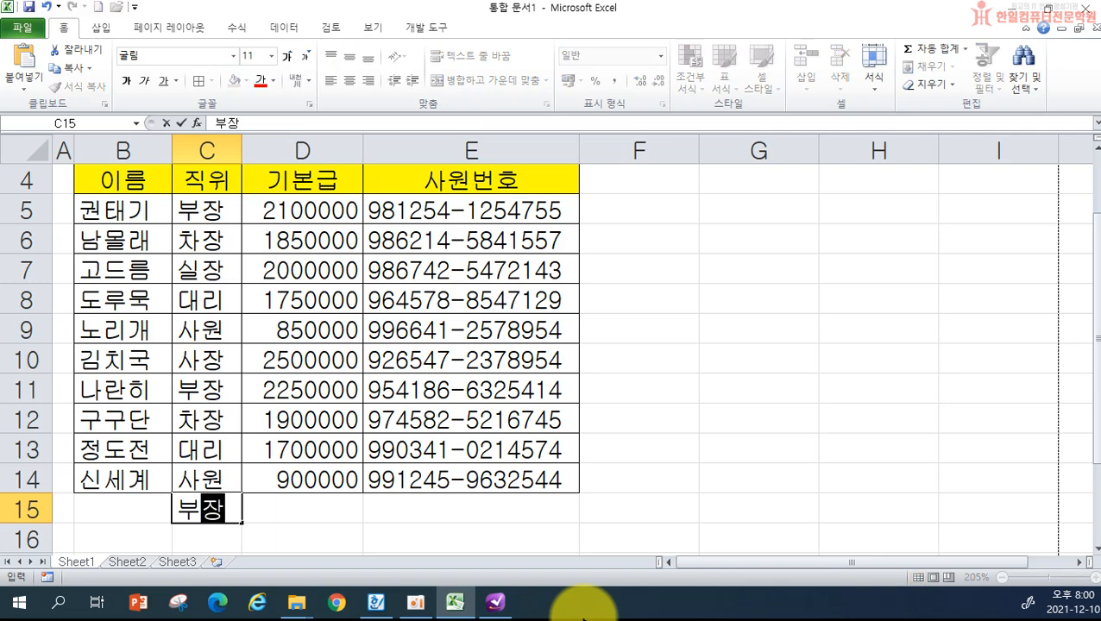
key("Return")
type("대리")
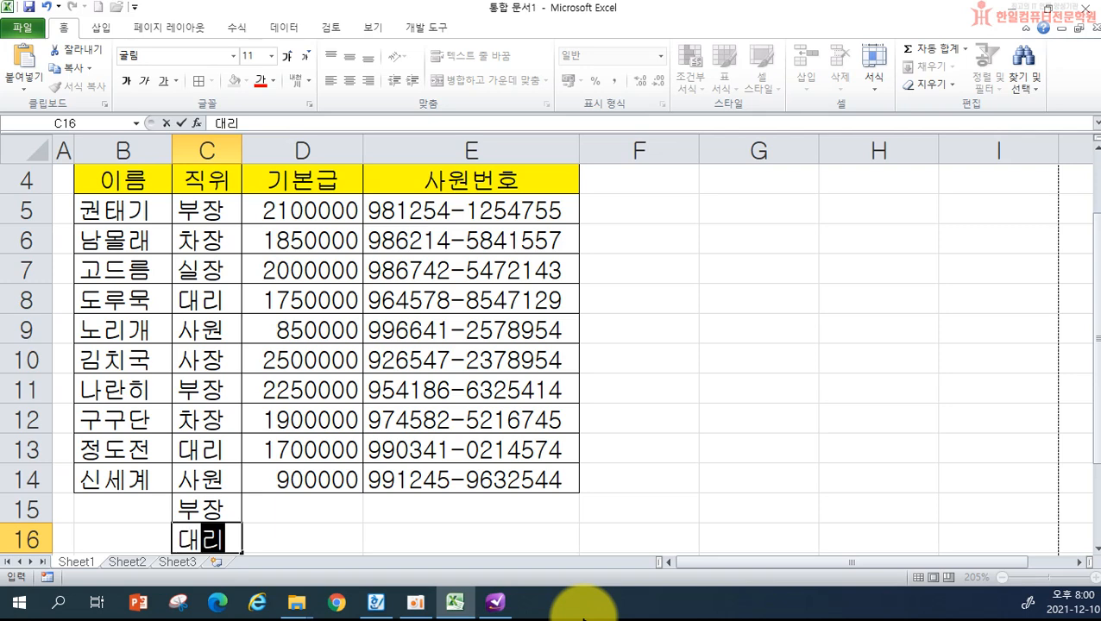
key("Return")
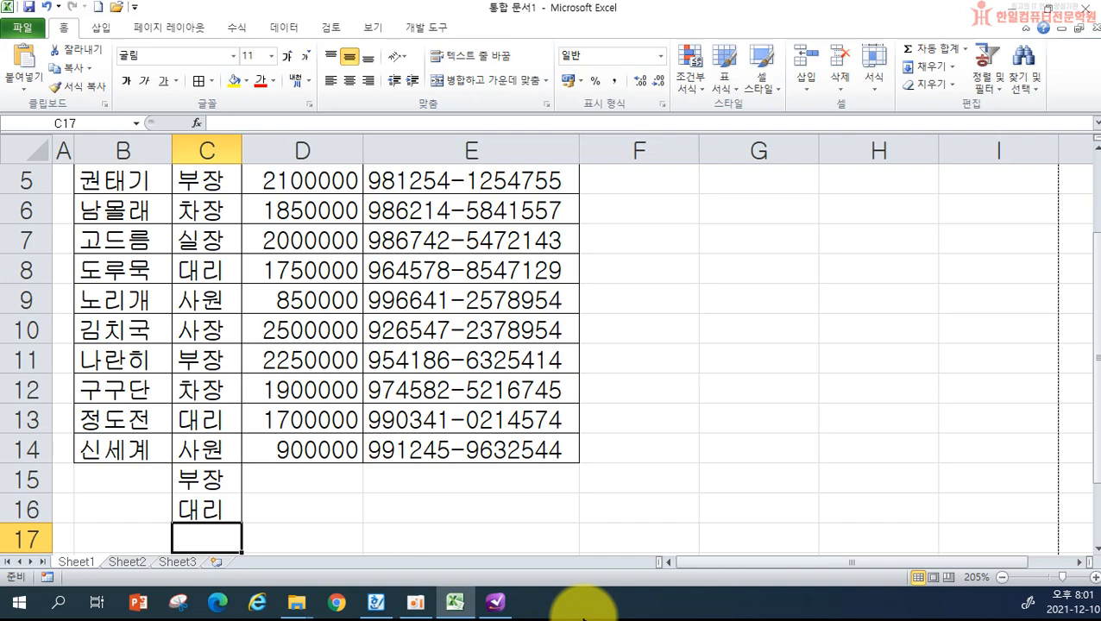
scroll(647, 209, "up", 2)
scroll(384, 312, "down", 3)
scroll(206, 410, "up", 3)
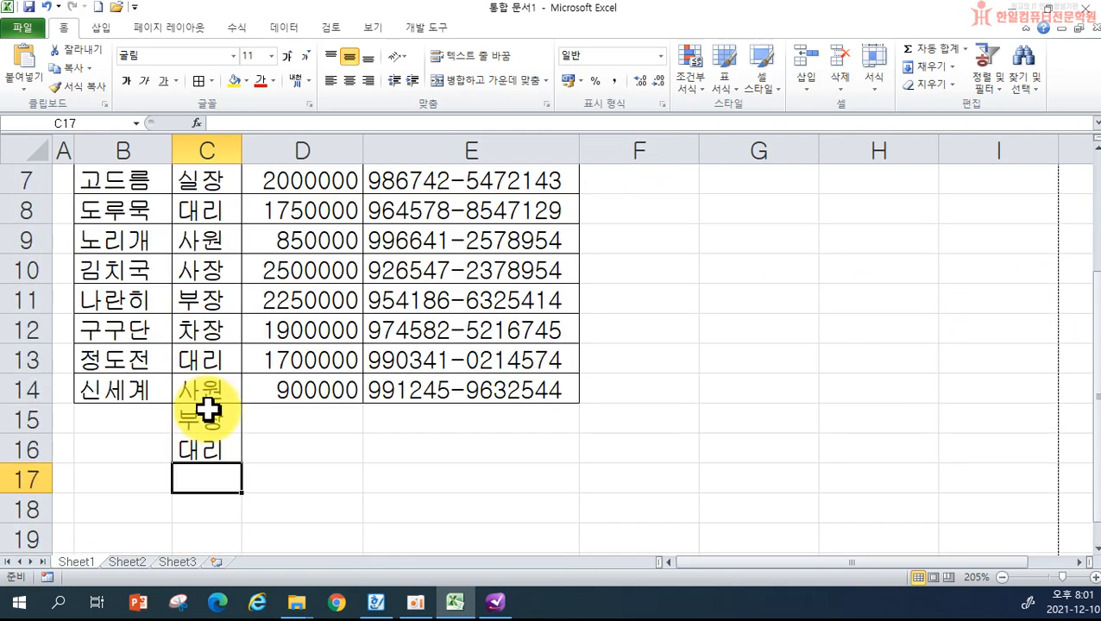
scroll(640, 371, "down", 1)
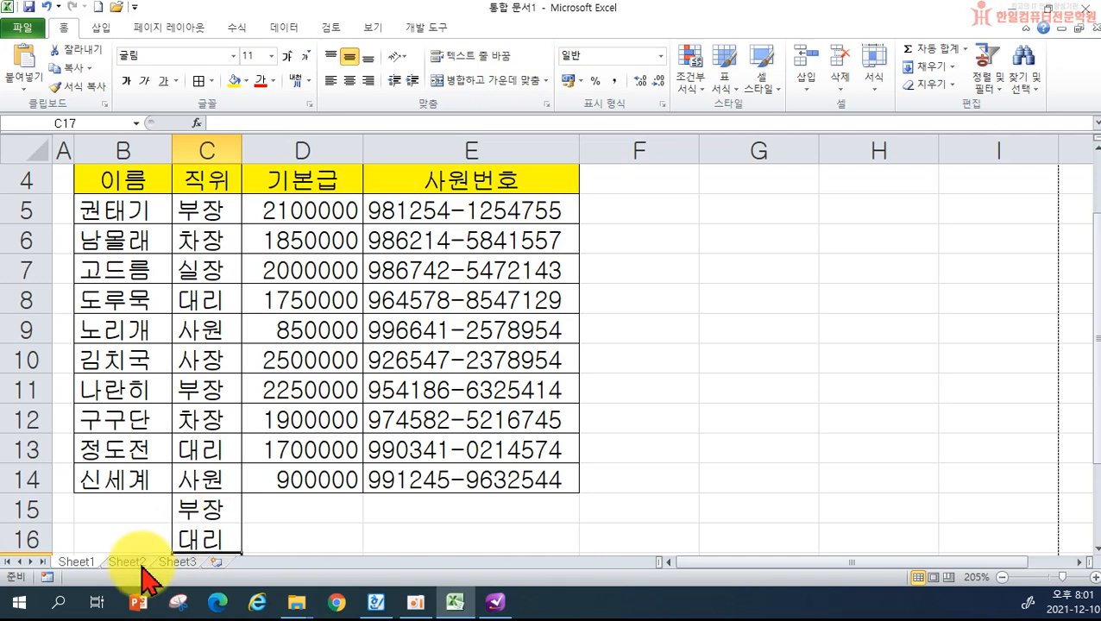
scroll(198, 516, "down", 2)
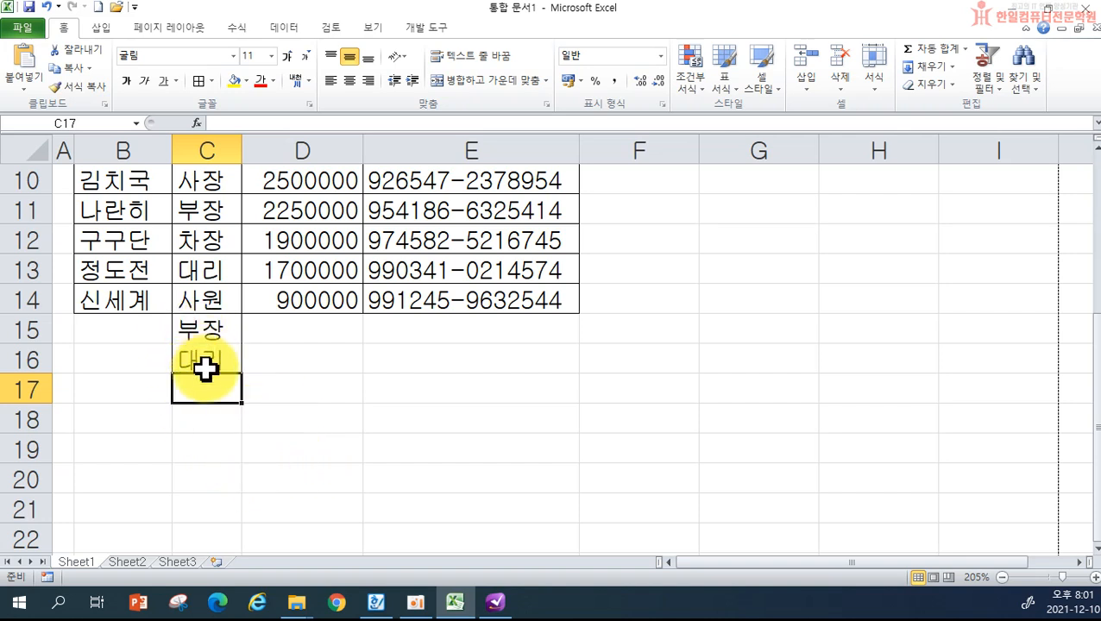
left_click_drag(207, 333, 214, 367)
key("Delete")
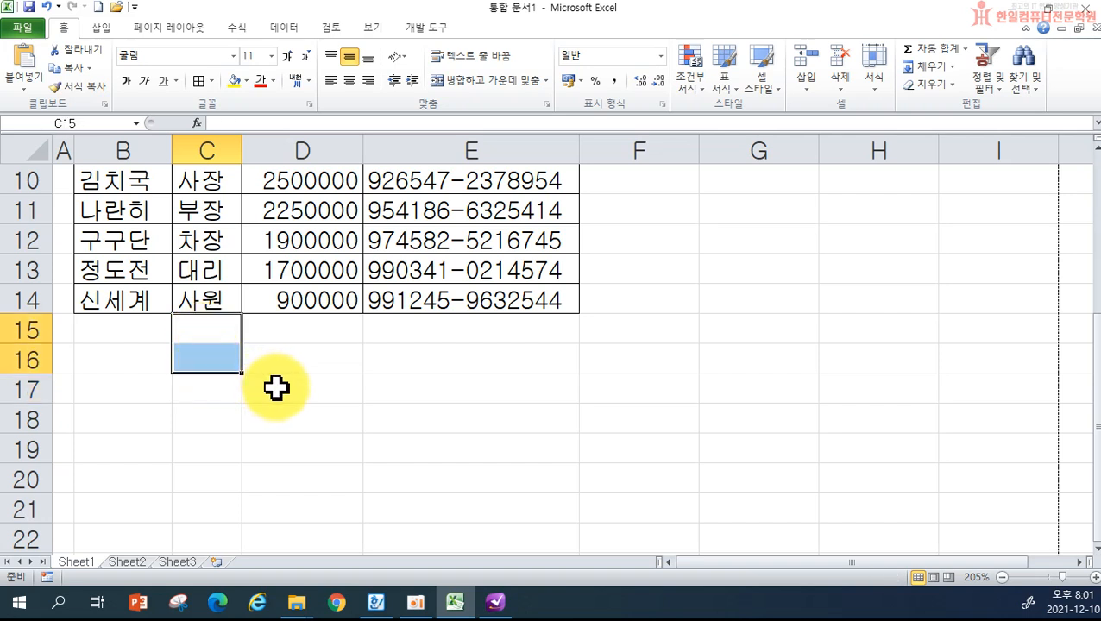
left_click(221, 418)
left_click(147, 444)
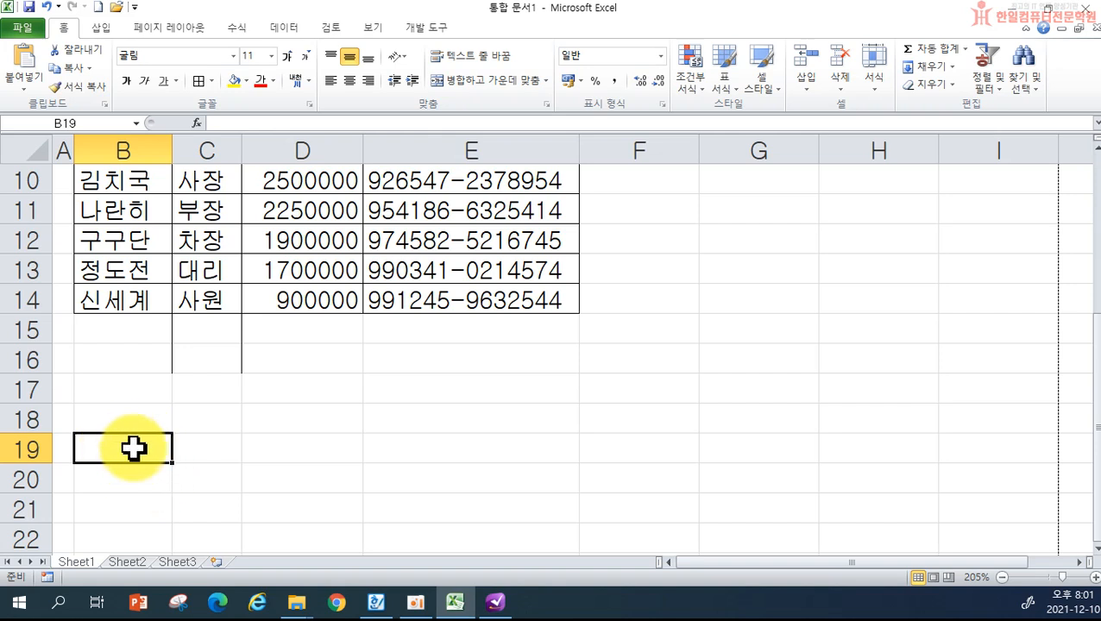
- Enter 서울시 in cell B19
scroll(122, 436, "down", 1)
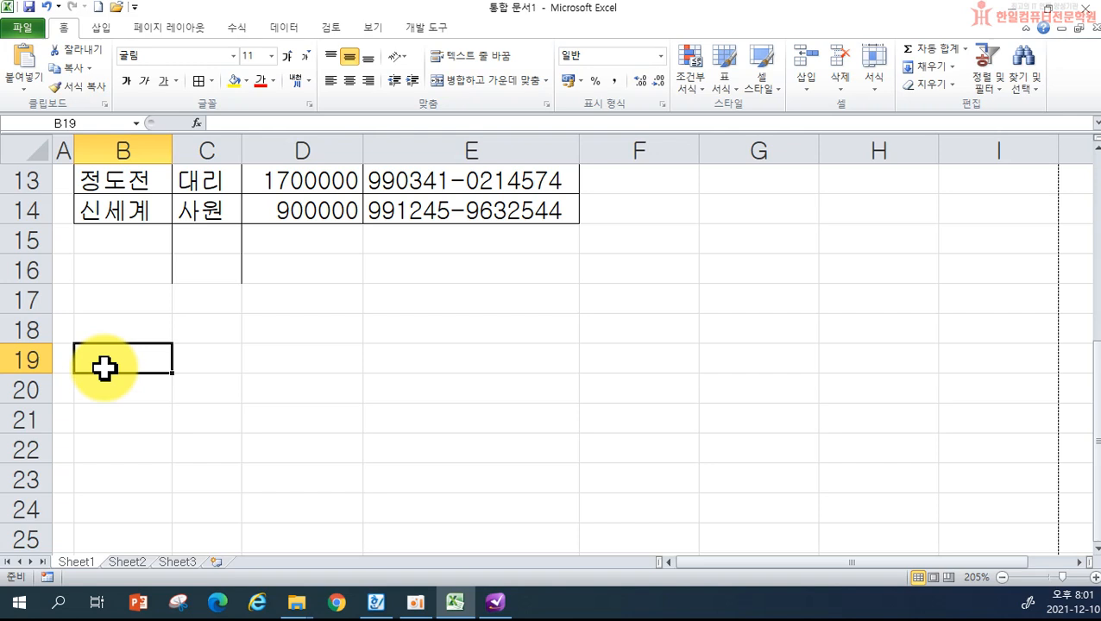
type("서울시")
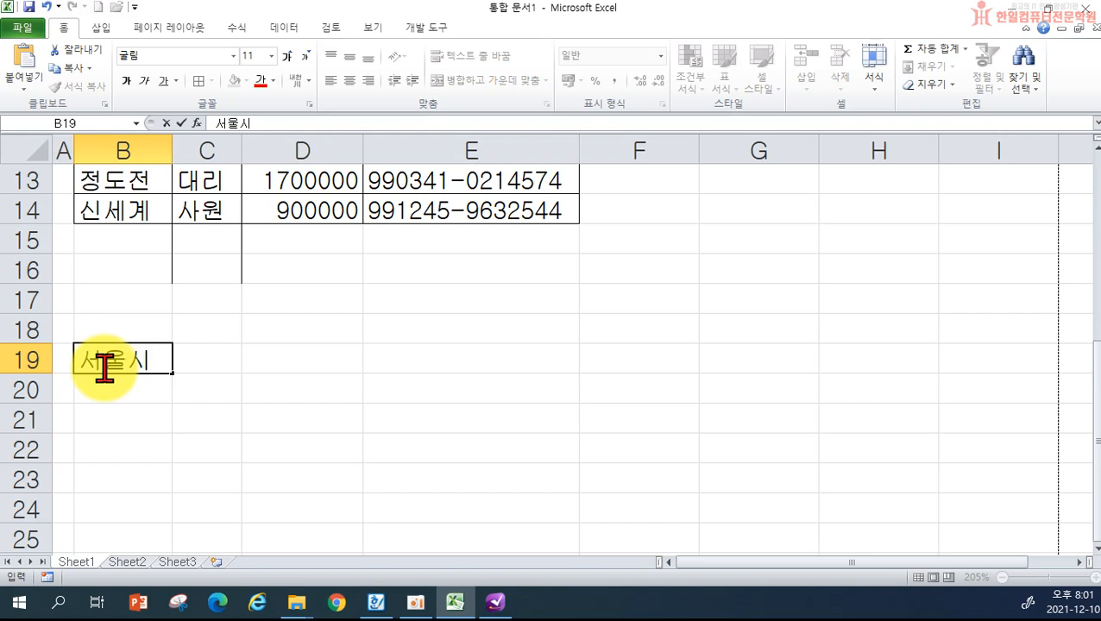
key("Return")
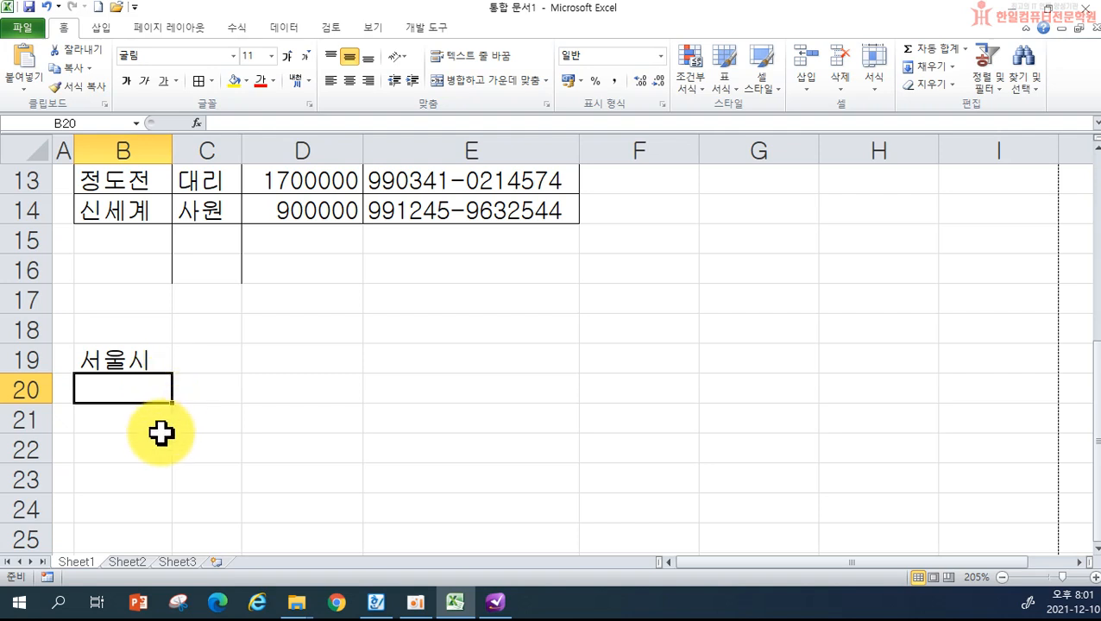
- Enter 서울시, 광진구 and 중곡동 as three lines in cell B22
left_click(110, 446)
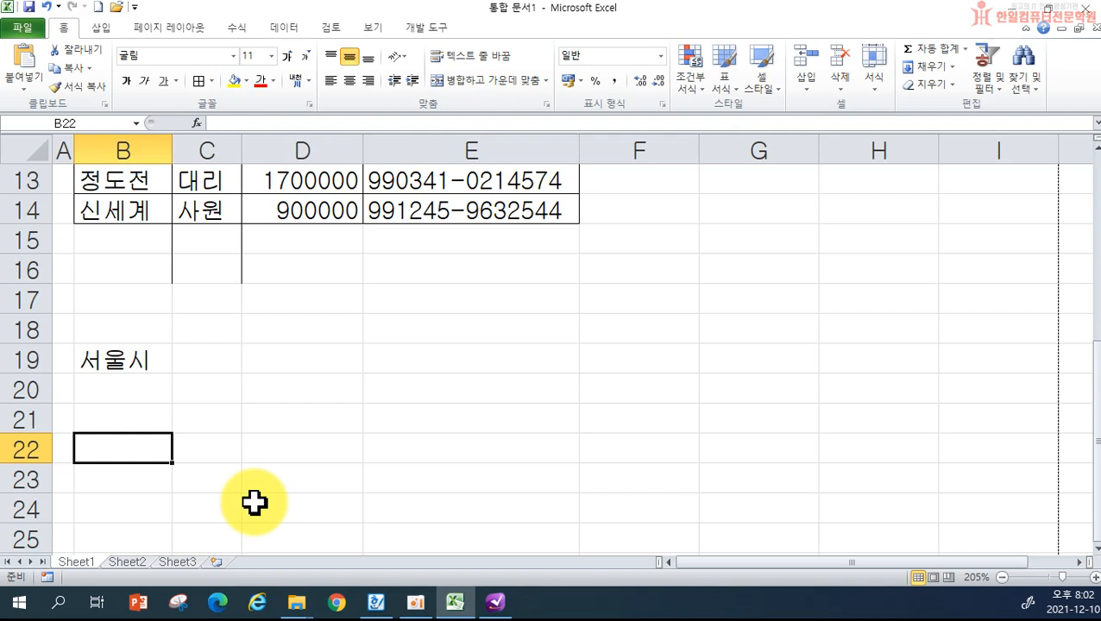
type("서울시")
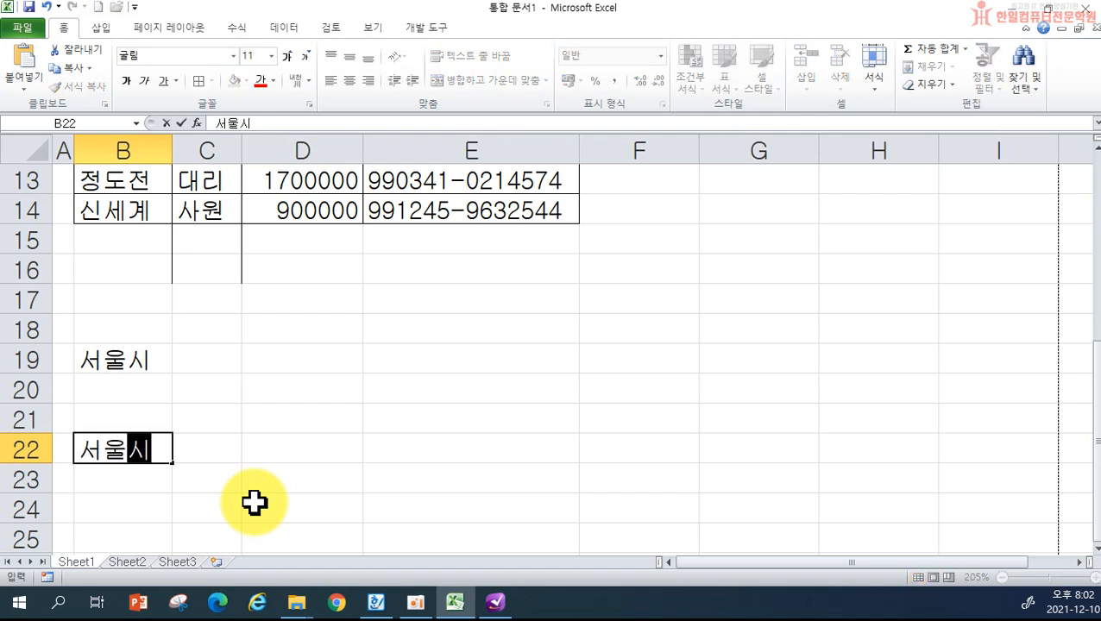
key("alt")
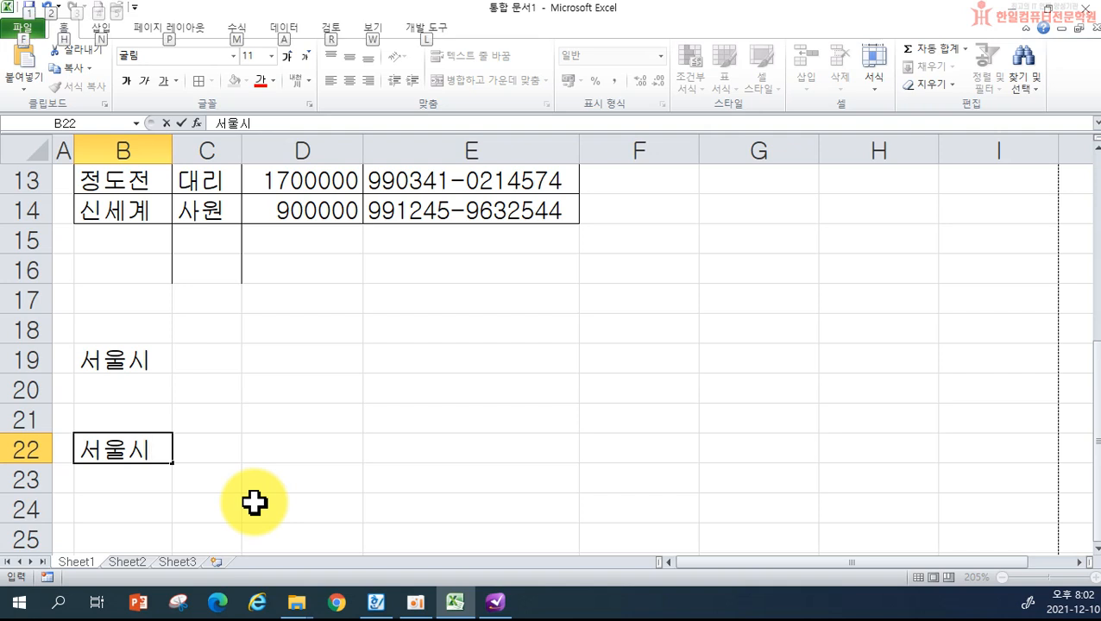
key("alt+Return")
type("광ㅈ")
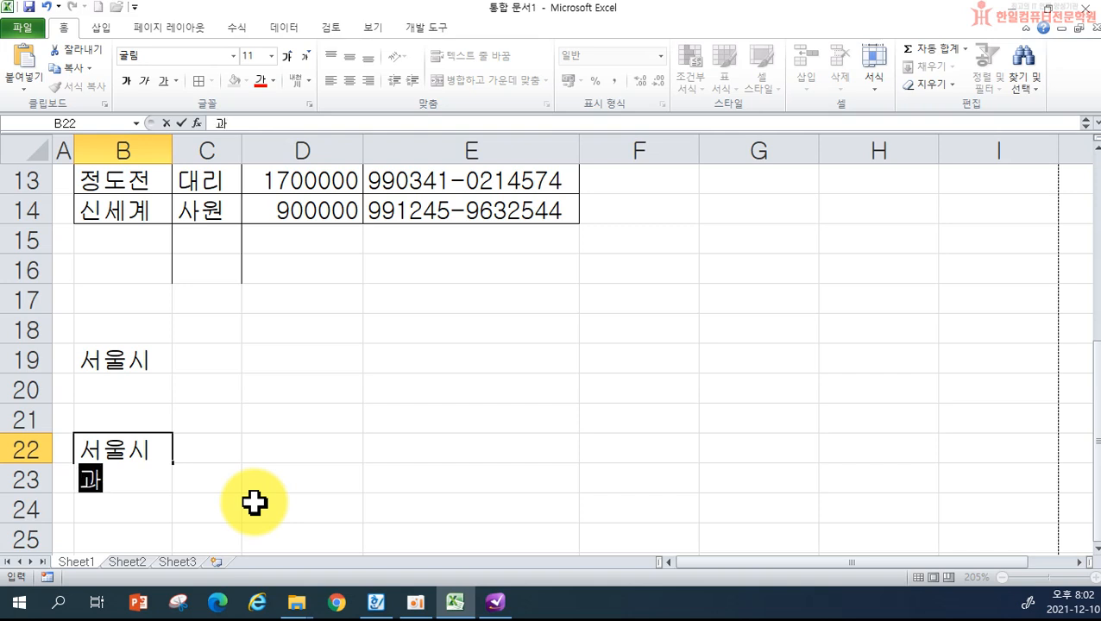
type("진구")
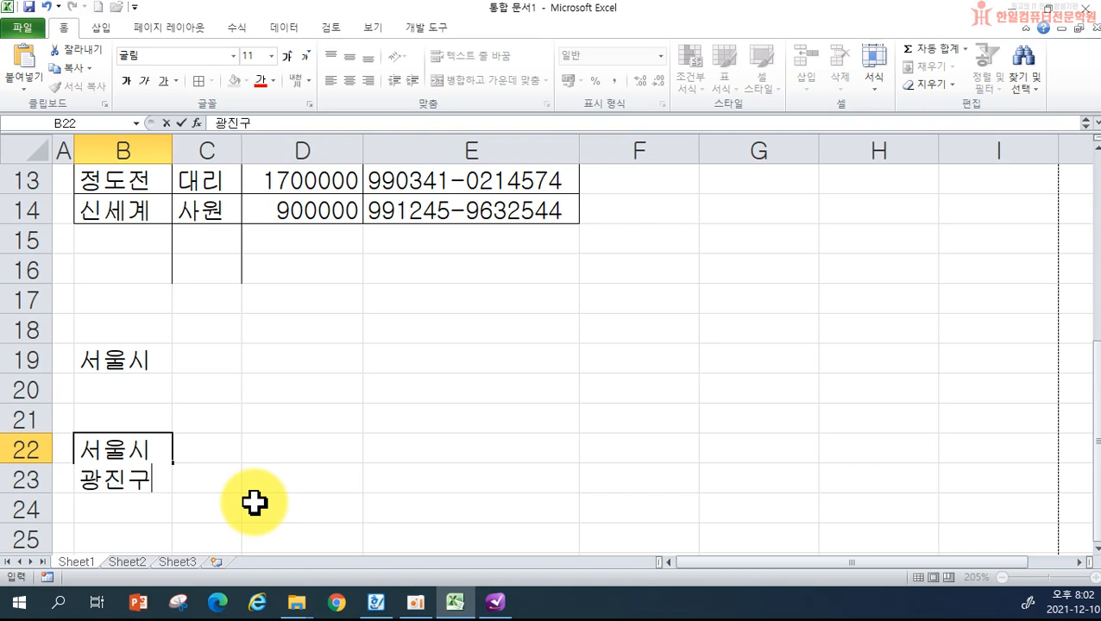
key("alt+Return")
type("중곡동")
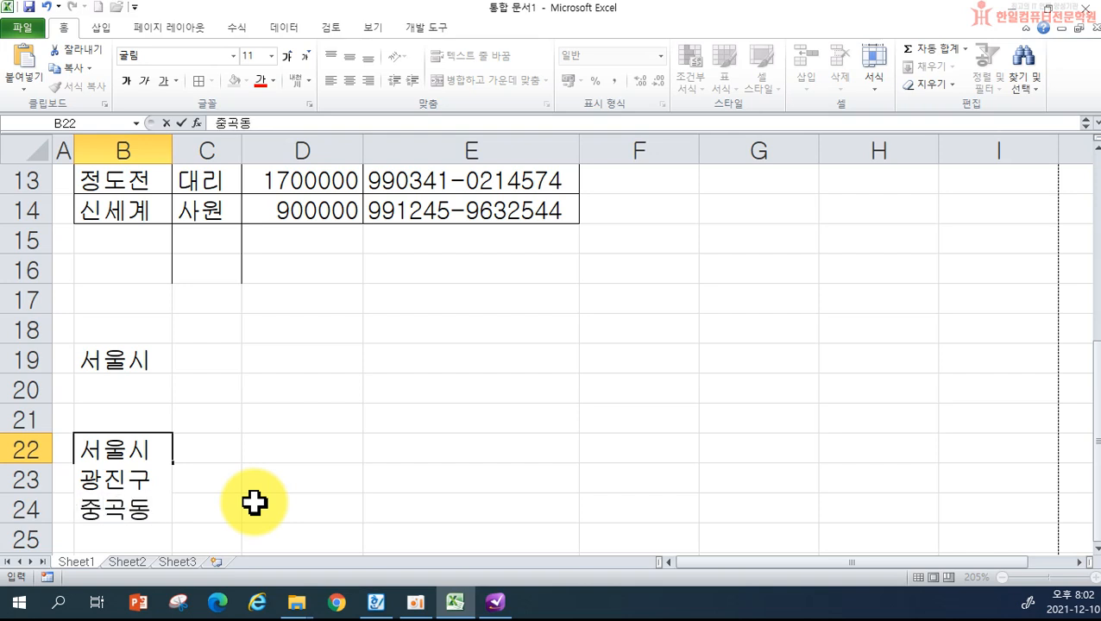
key("Return")
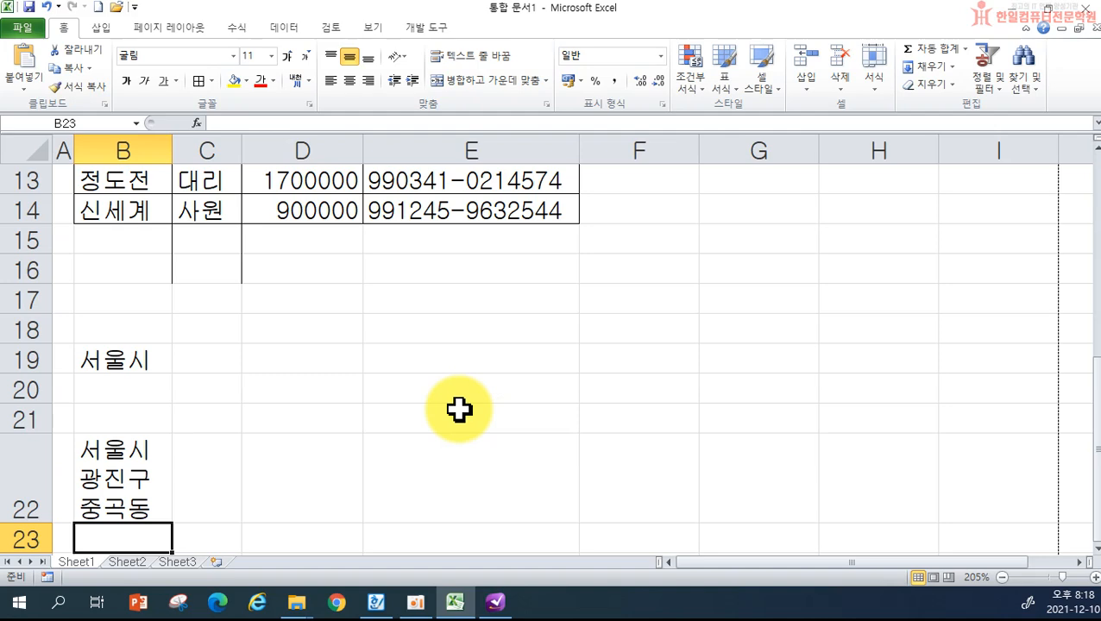
- Change the Sheet1 tab name to 사원현황, then display the empty Sheet2
scroll(379, 394, "up", 2)
scroll(345, 414, "down", 3)
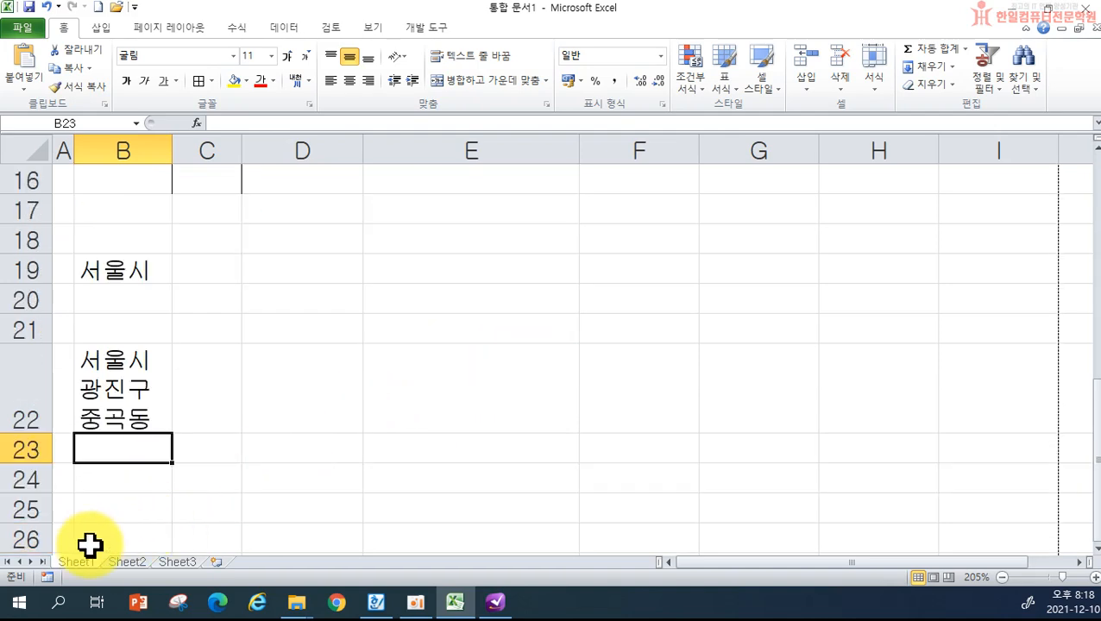
scroll(194, 414, "up", 4)
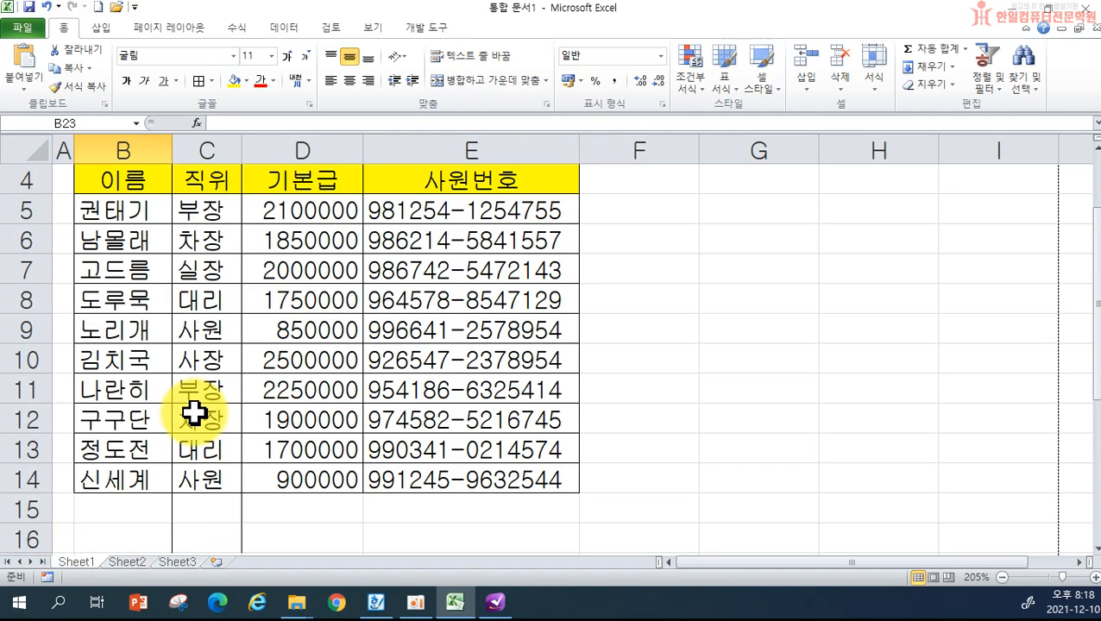
scroll(194, 414, "up", 1)
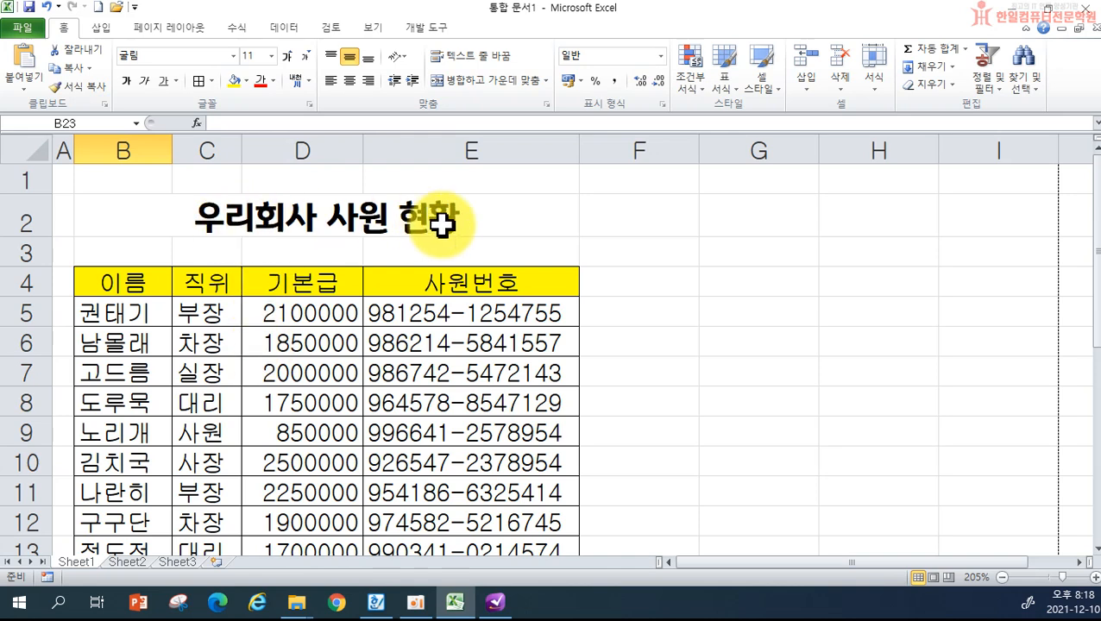
double_click(76, 562)
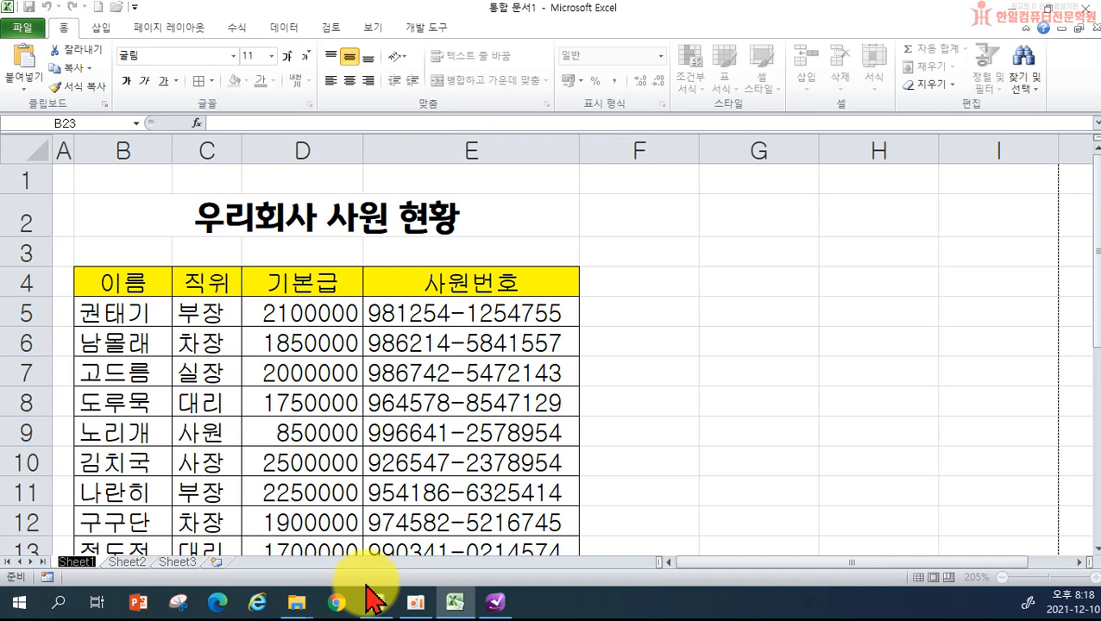
type("우리쇠")
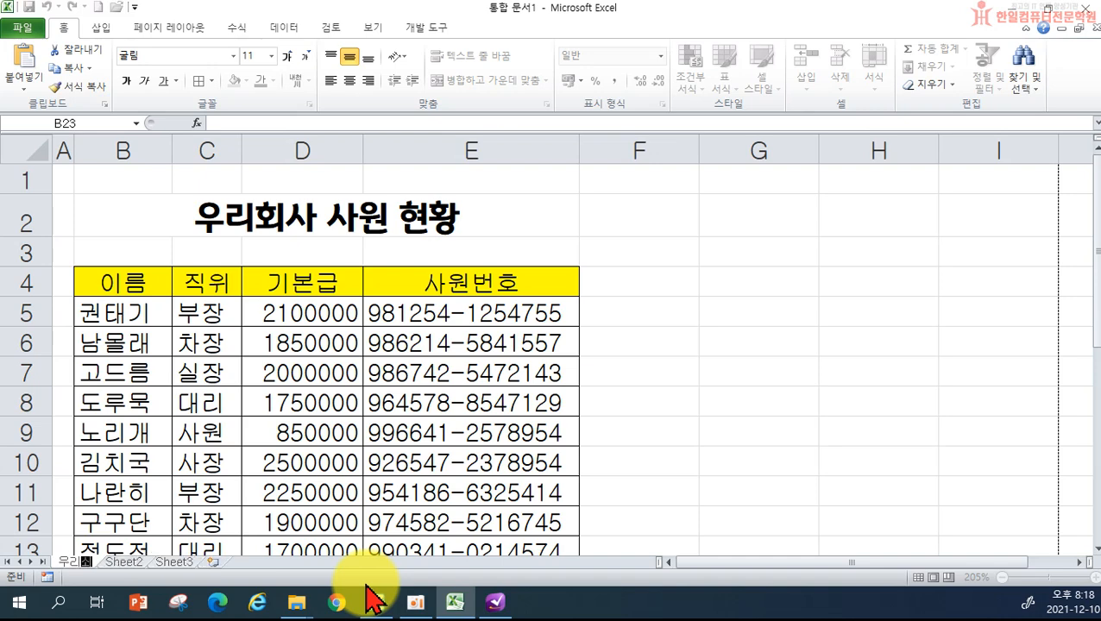
key("BackSpace")
key("BackSpace")
key("BackSpace")
key("BackSpace")
key("BackSpace")
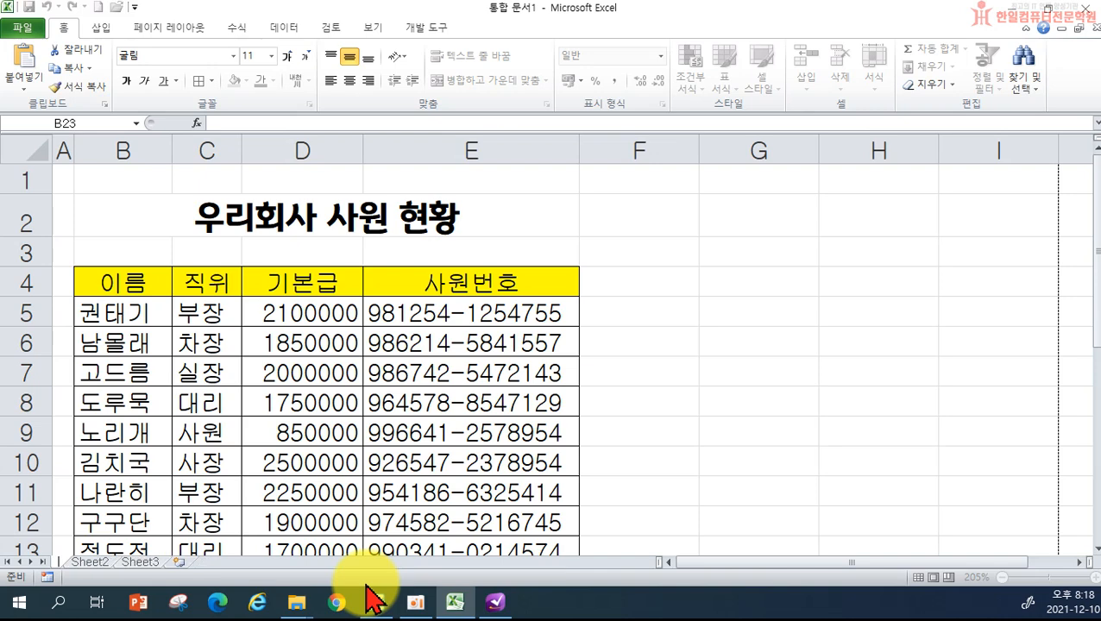
type("사원현황")
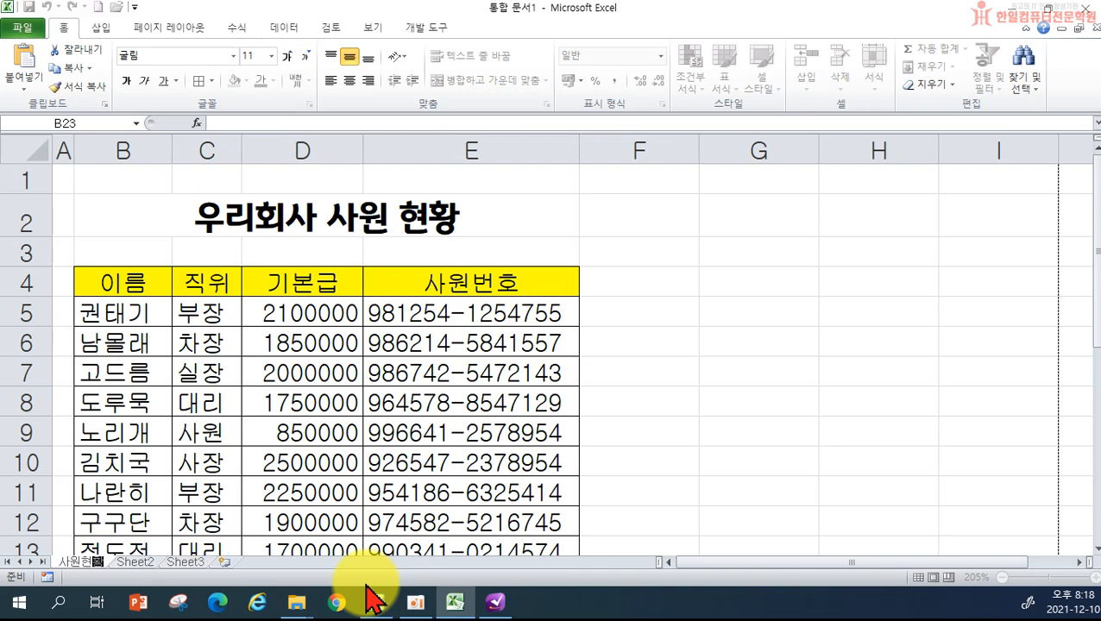
key("Return")
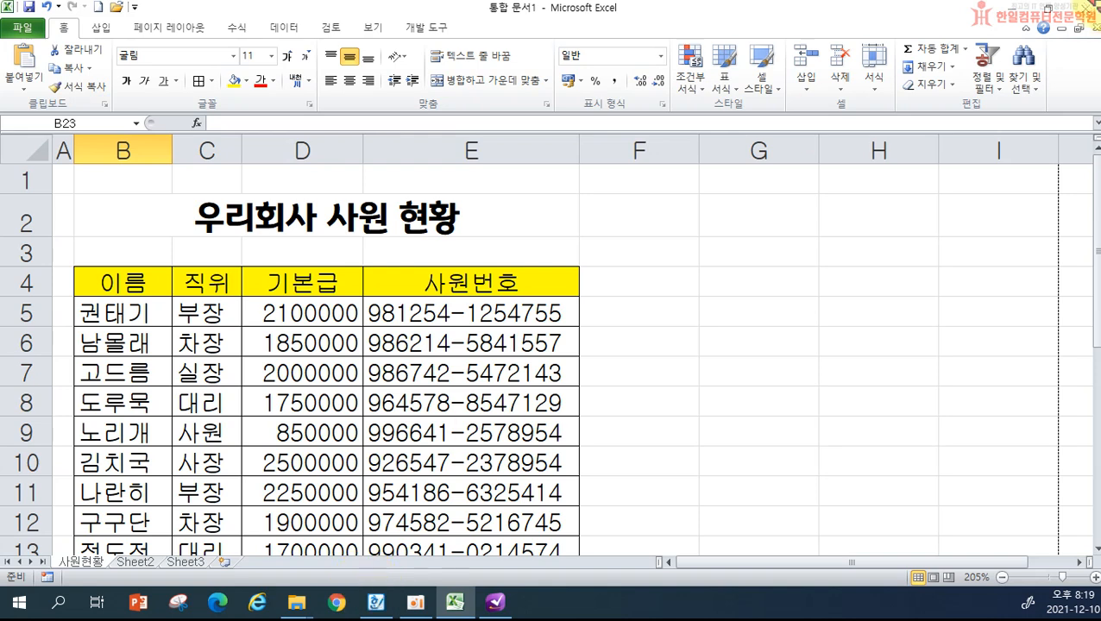
left_click(137, 562)
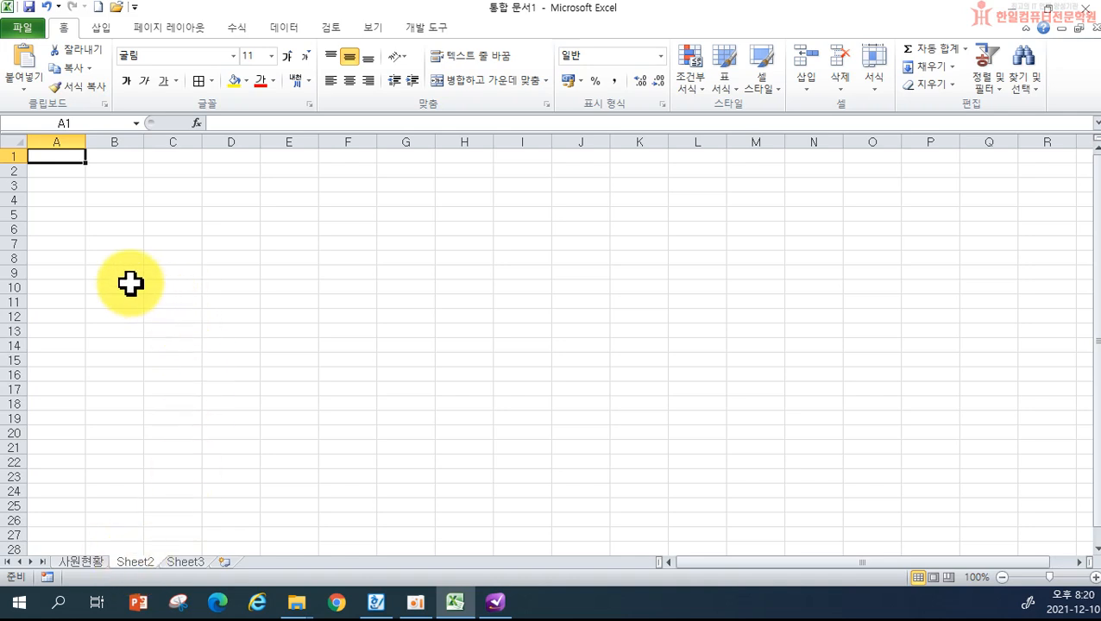
- On Sheet2, use 열 너비 to make column A 1 wide
scroll(108, 271, "up", 5)
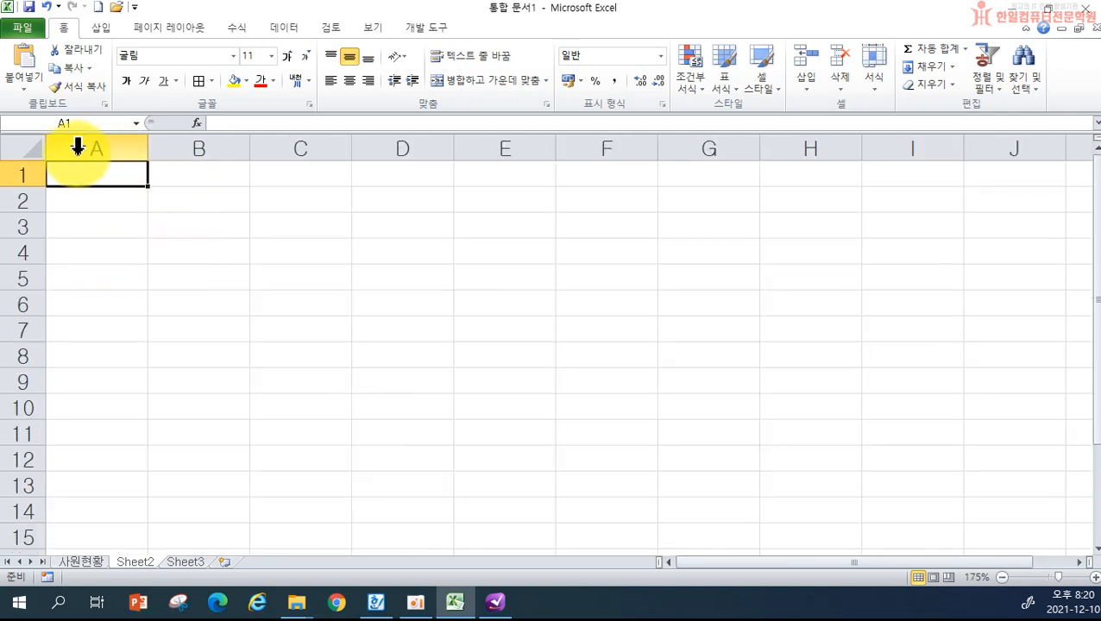
right_click(78, 152)
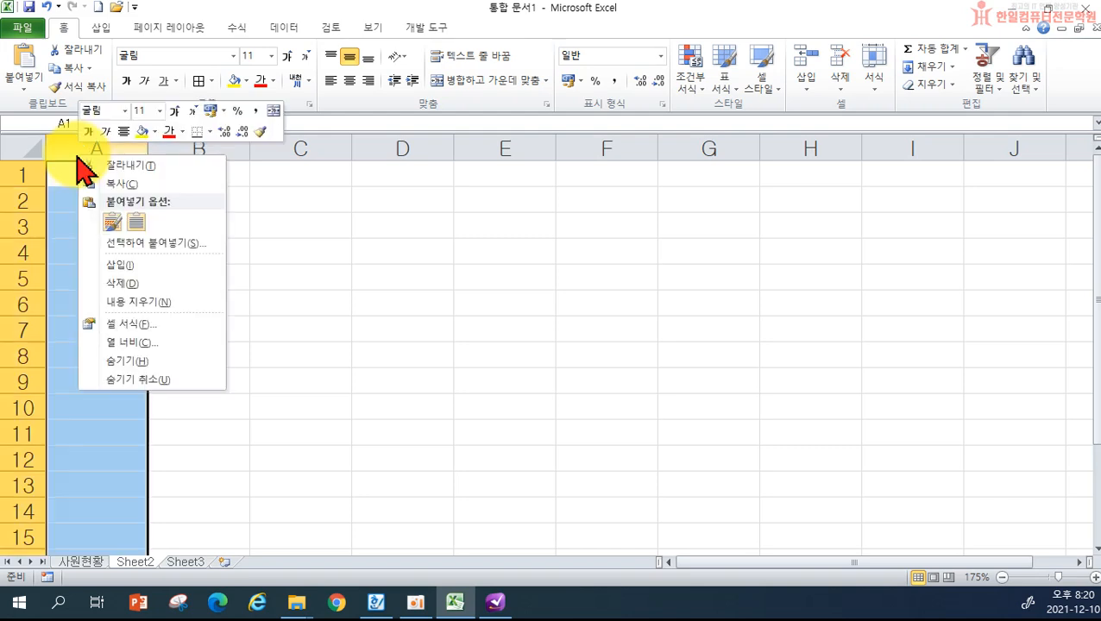
left_click(155, 349)
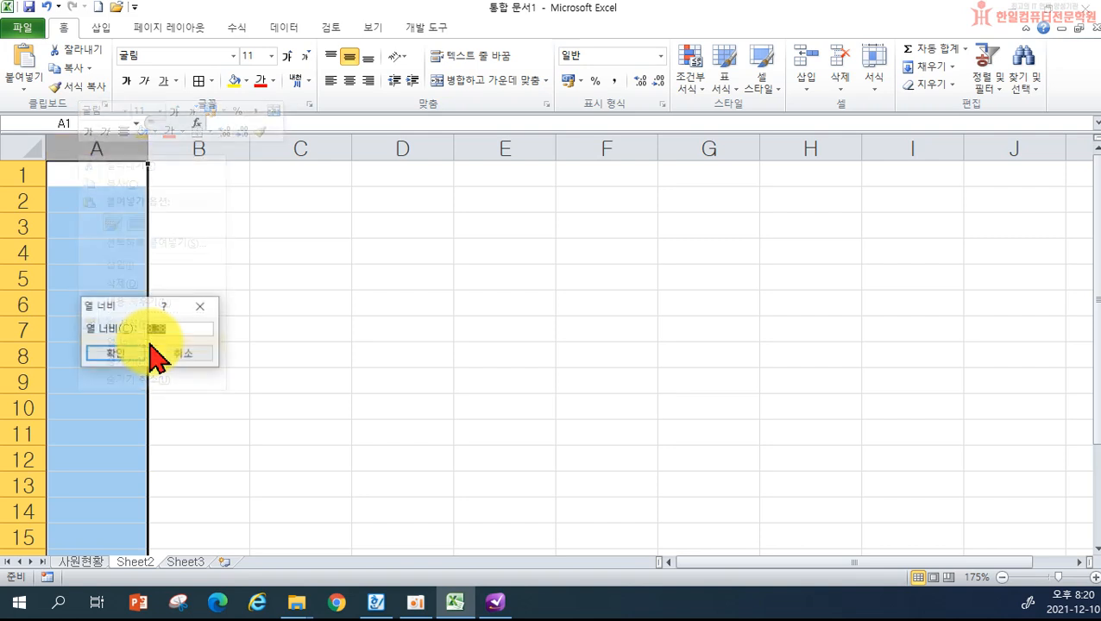
type("1")
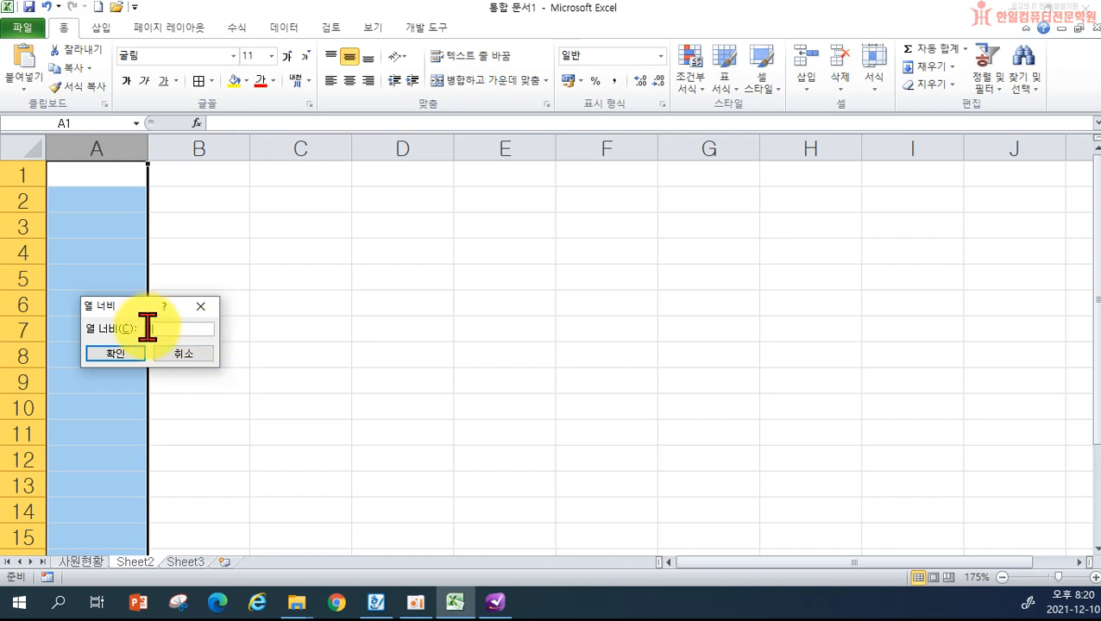
left_click(116, 354)
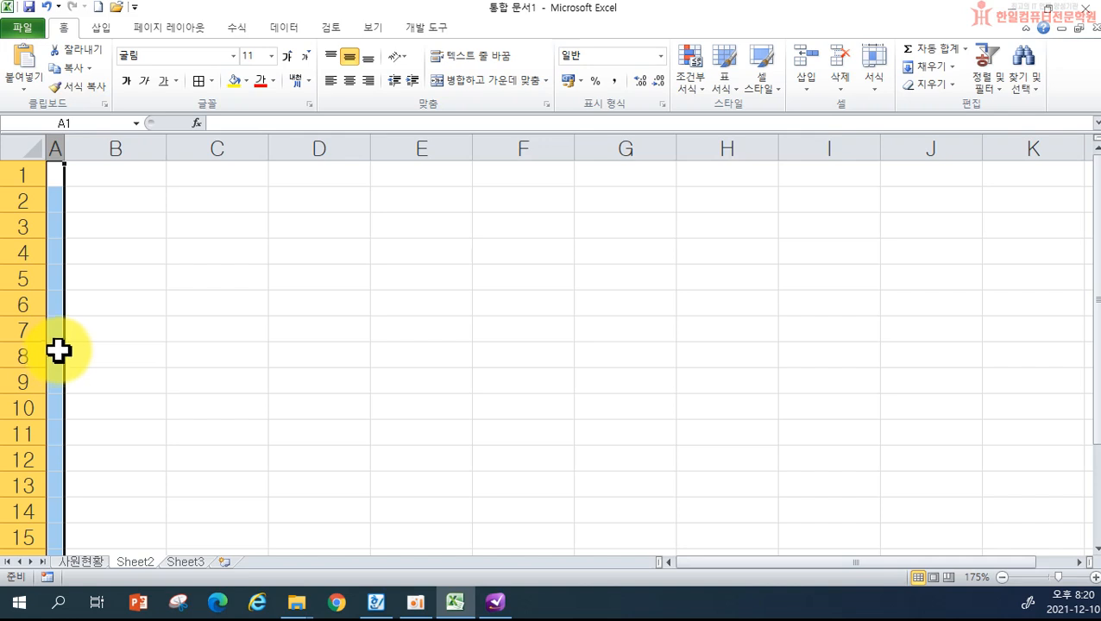
- Type the title 산업 분류 개요 into B2 and the heading 1. 기능 into B4
left_click(99, 198)
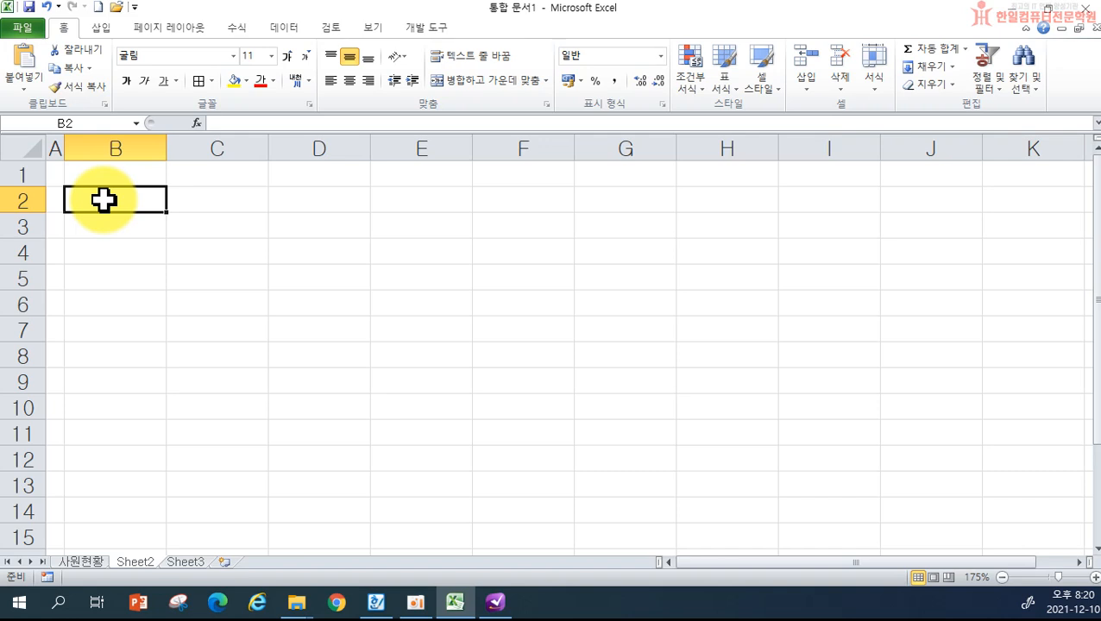
type("산업 분류")
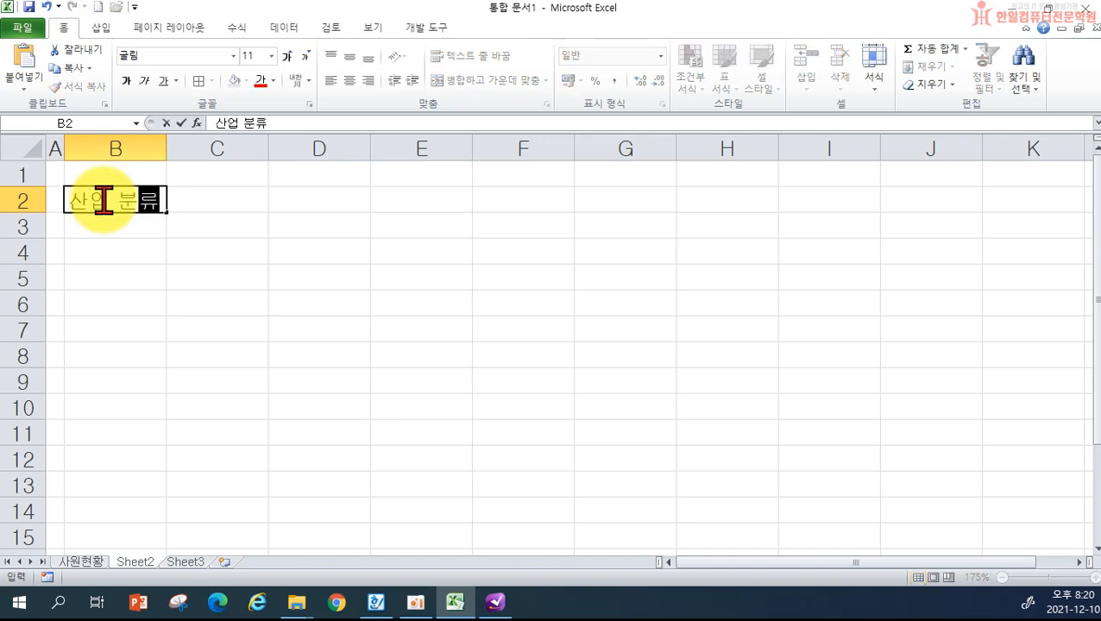
type(" 갱요")
key("Return")
key("Return")
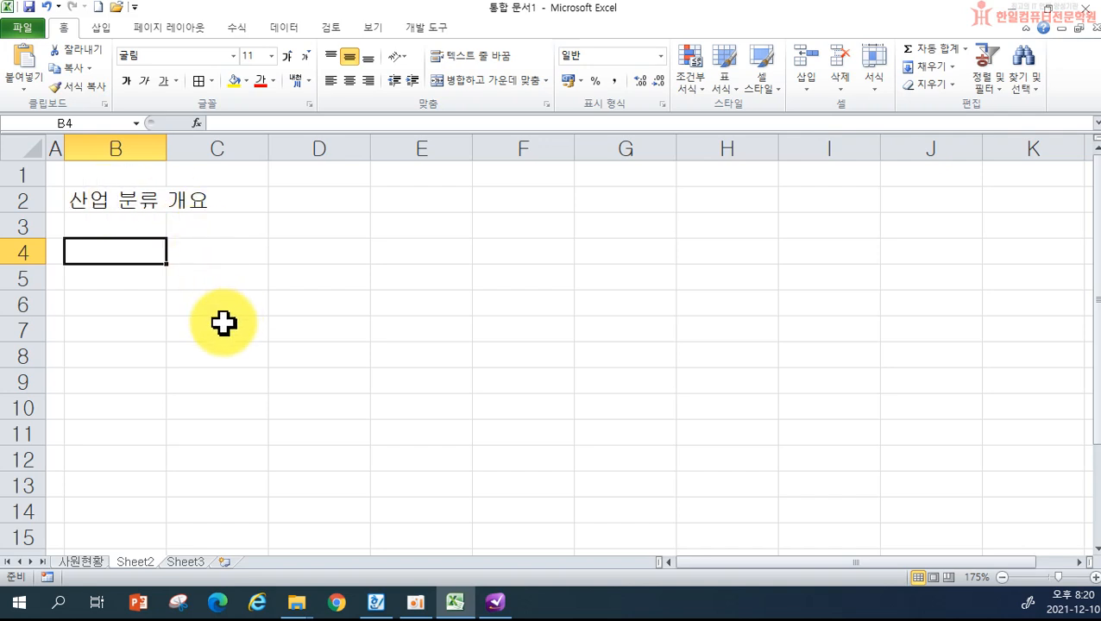
scroll(222, 323, "up", 4, "ctrl")
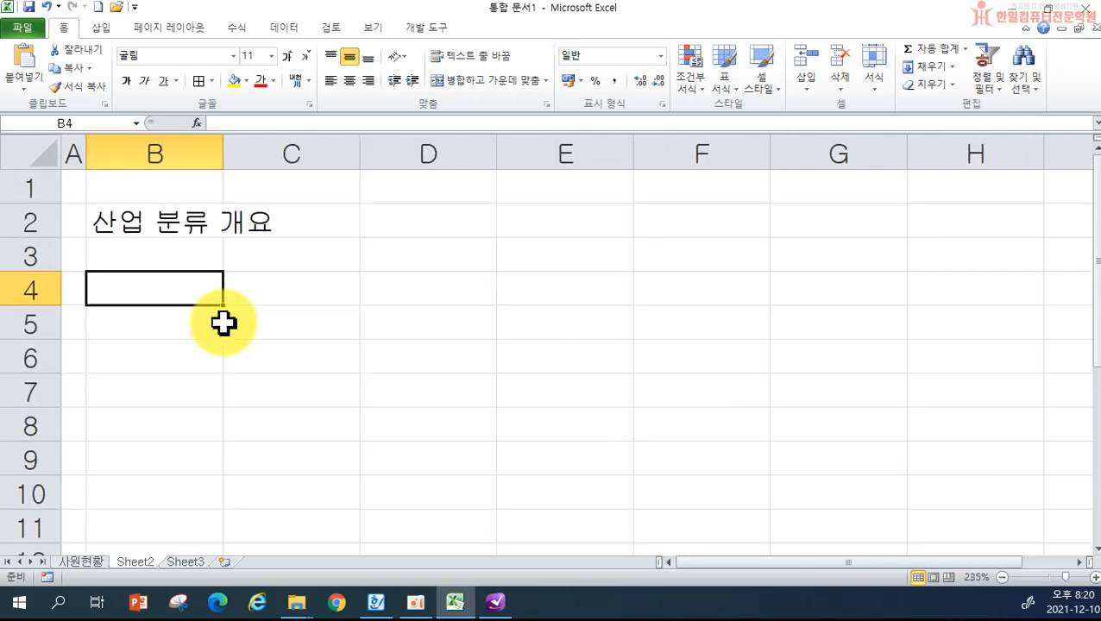
scroll(223, 323, "down", 3, "ctrl")
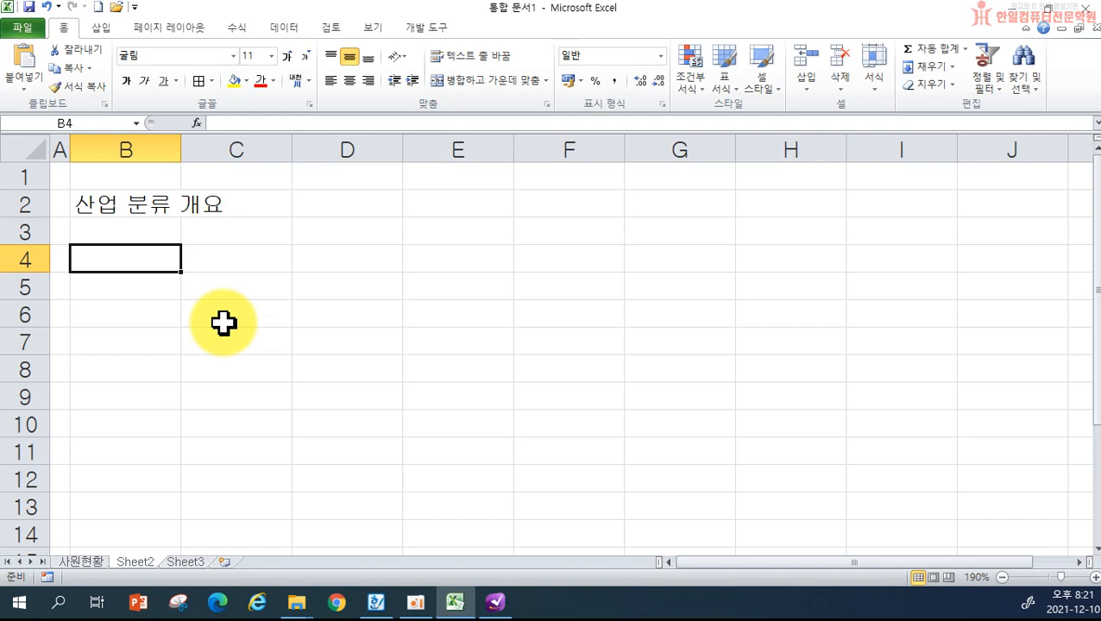
type("1. 기능")
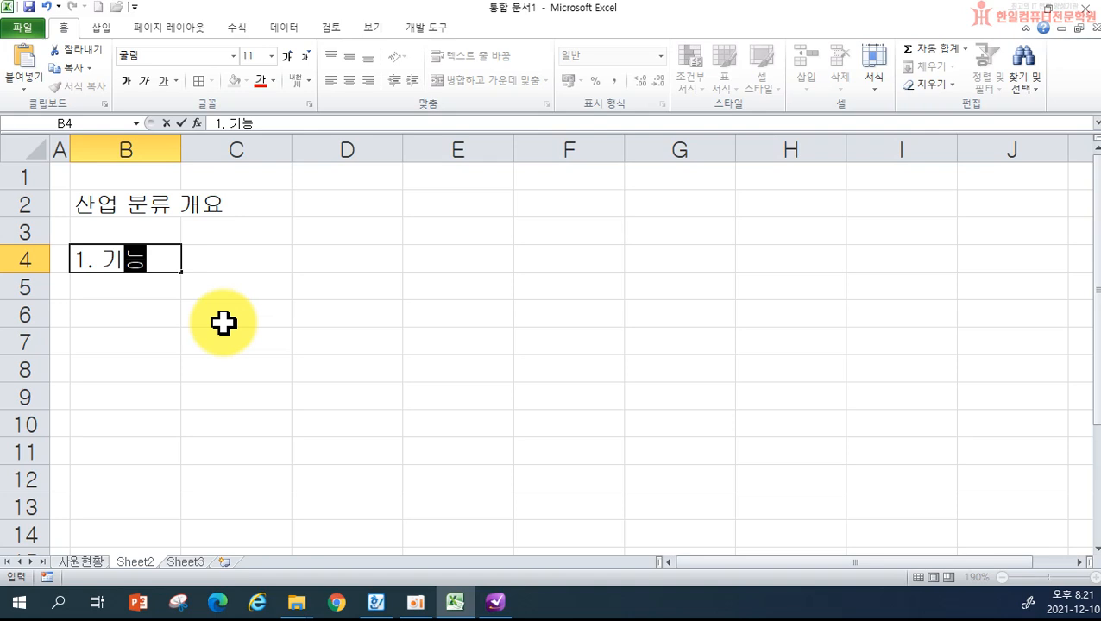
key("Return")
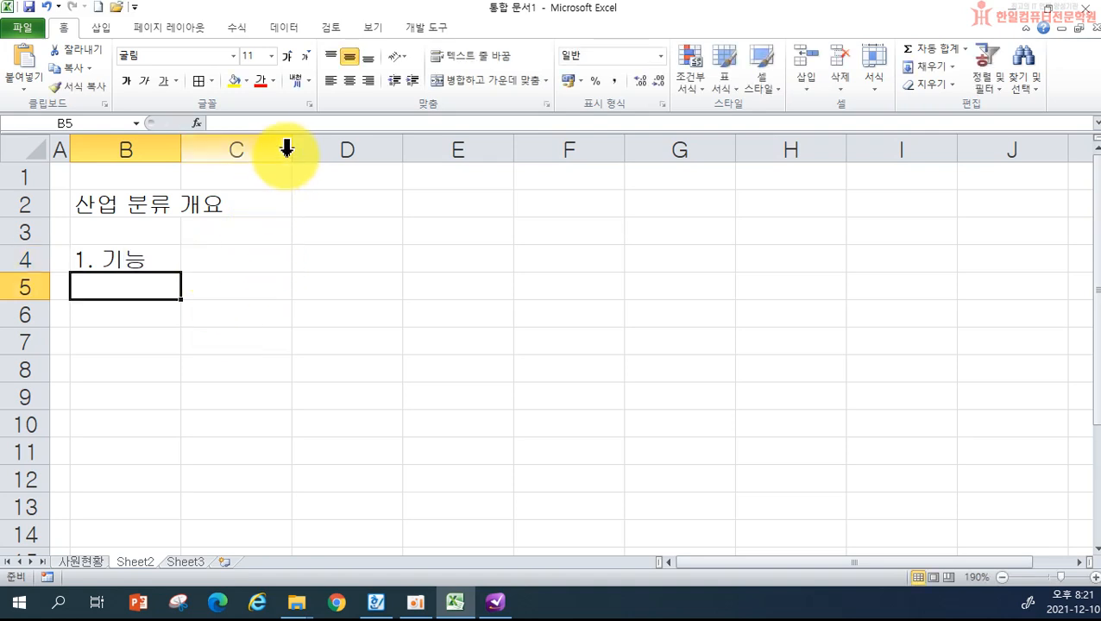
- Widen column C considerably and turn on Wrap Text for the whole column
left_click_drag(291, 154, 681, 181)
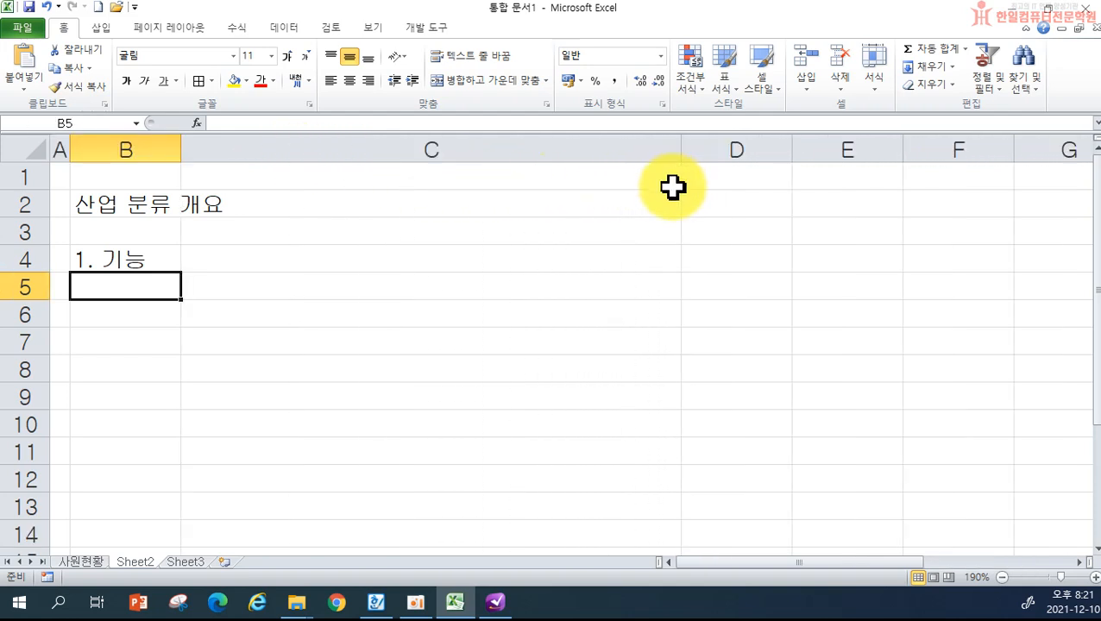
left_click(354, 261)
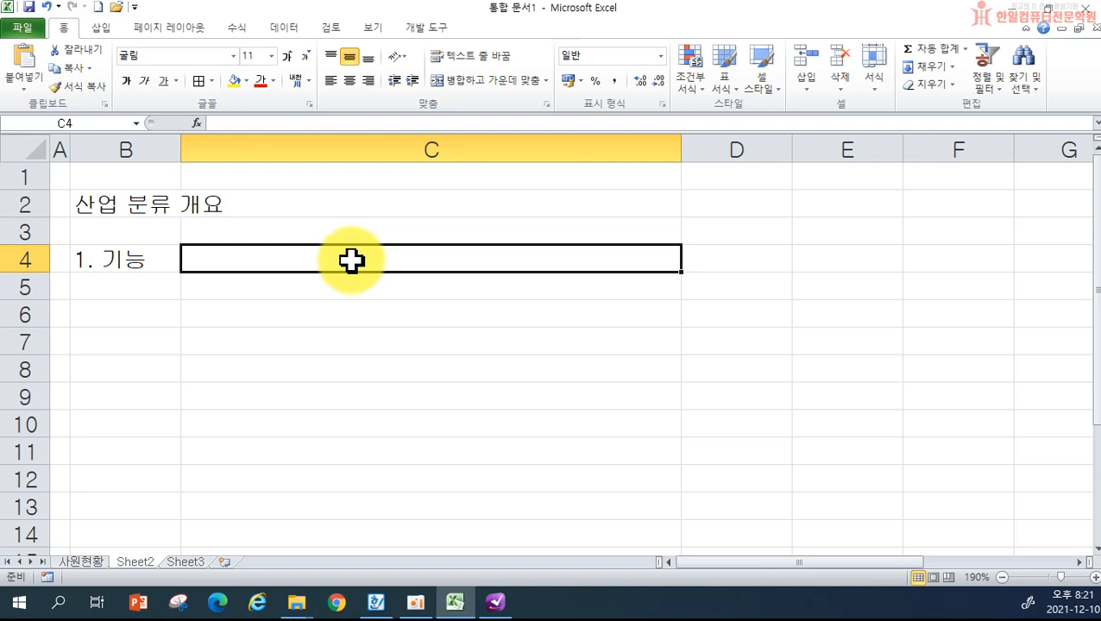
left_click(370, 146)
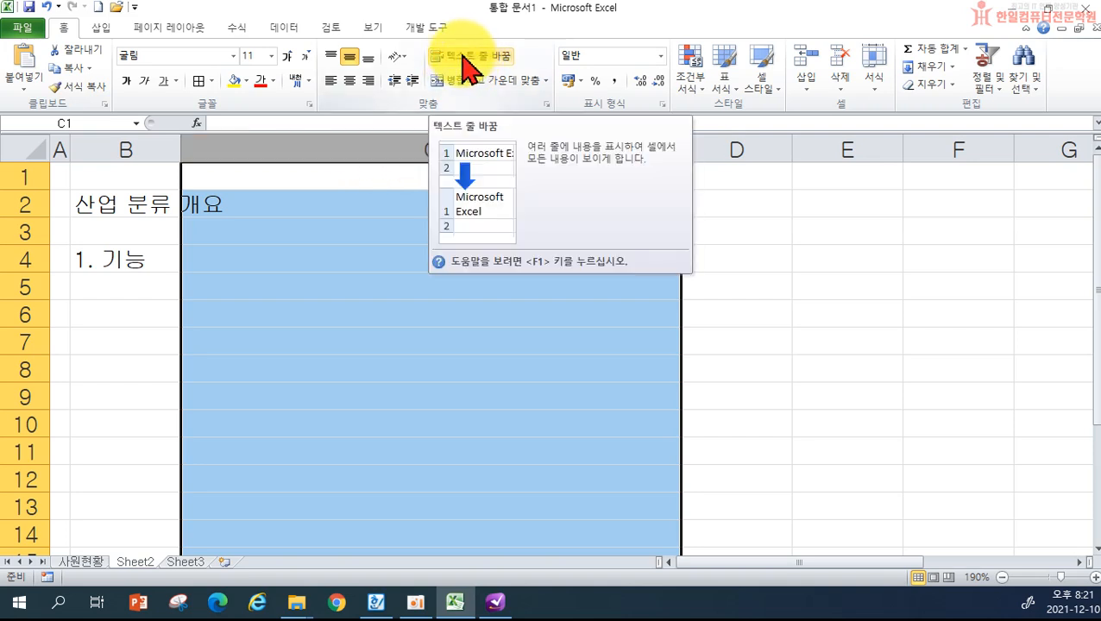
left_click(330, 313)
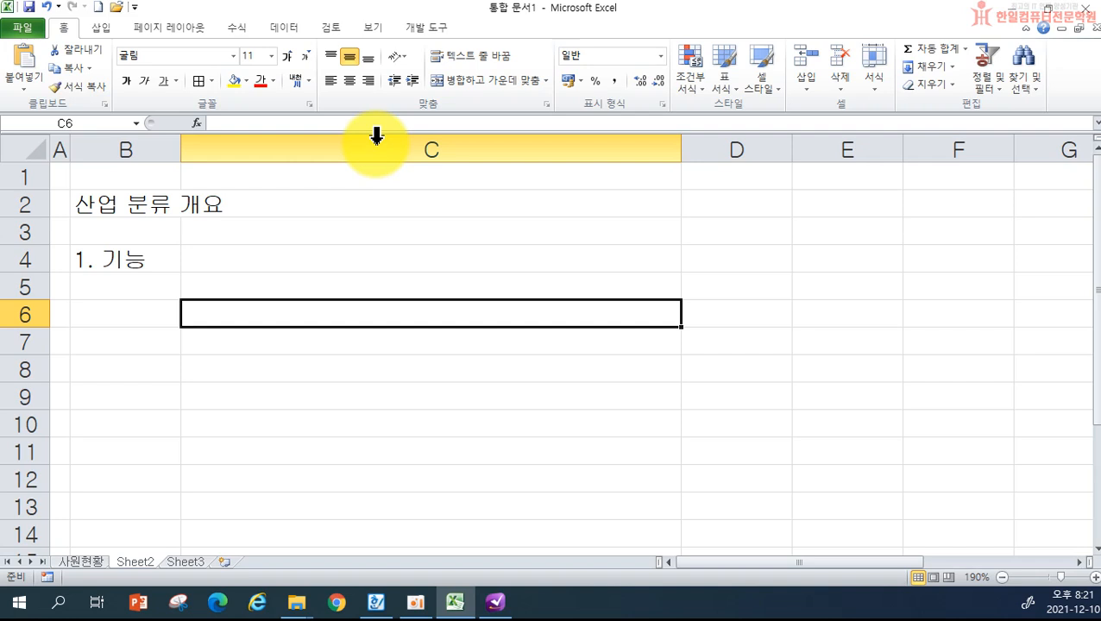
left_click(377, 138)
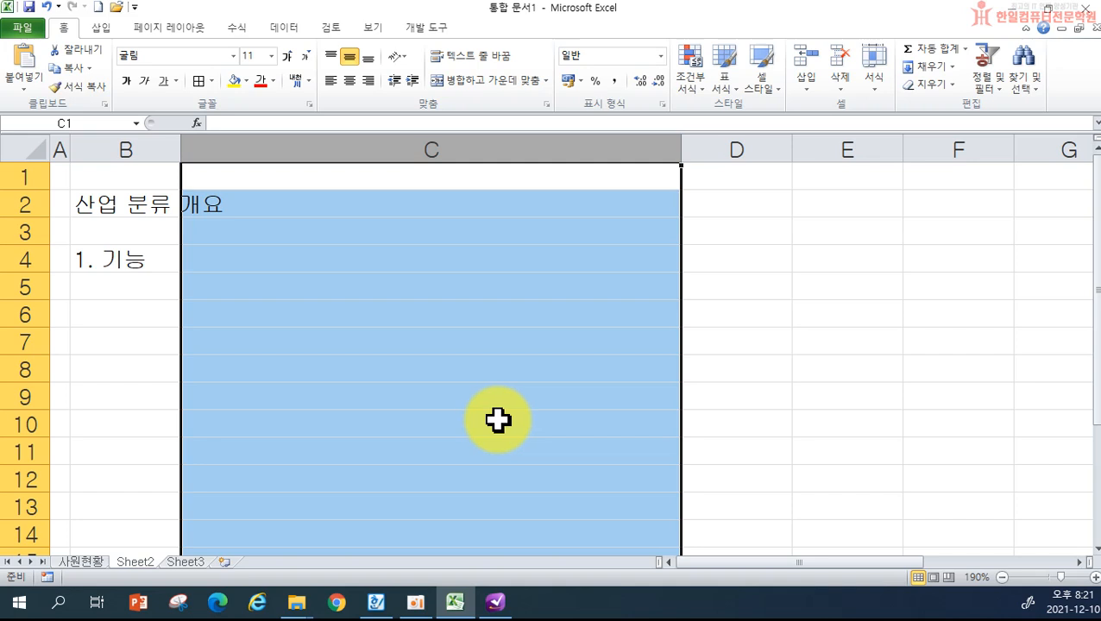
left_click(450, 59)
- Enter the 기능 description in C4, ending with '산업분류체계 표준화'
left_click(246, 263)
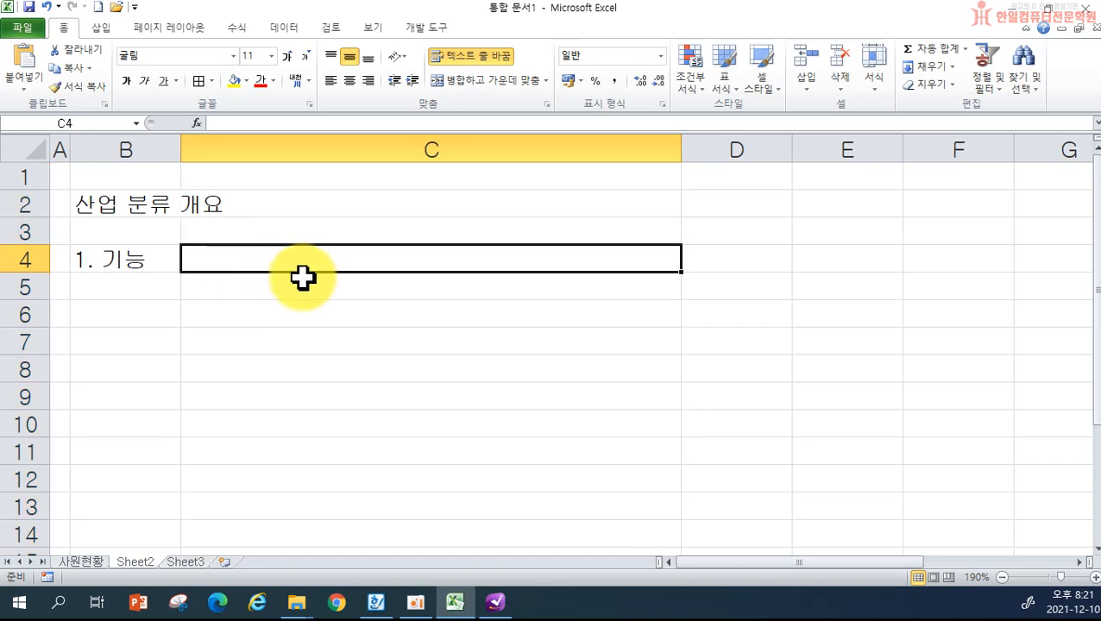
type("생산주체들이")
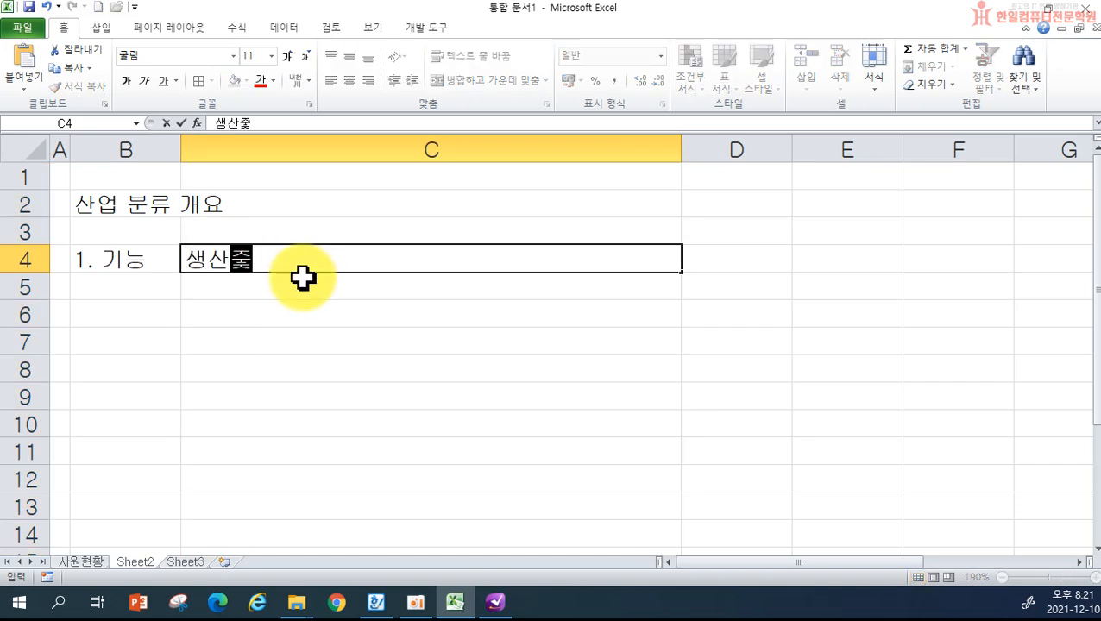
type(" 수행하는 생")
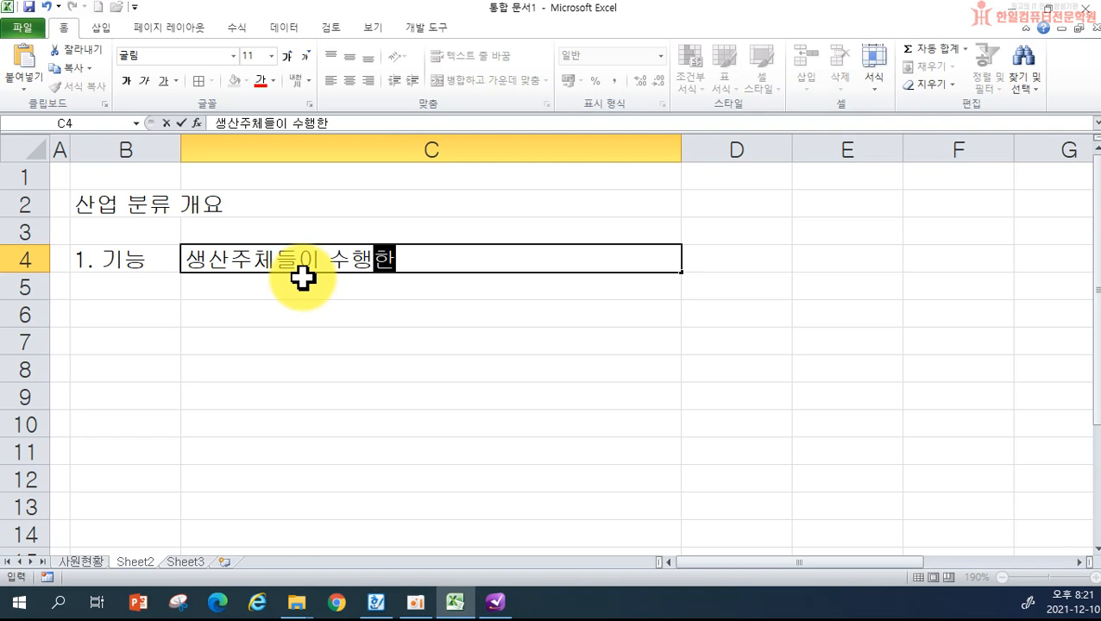
type("산활동ㅇ")
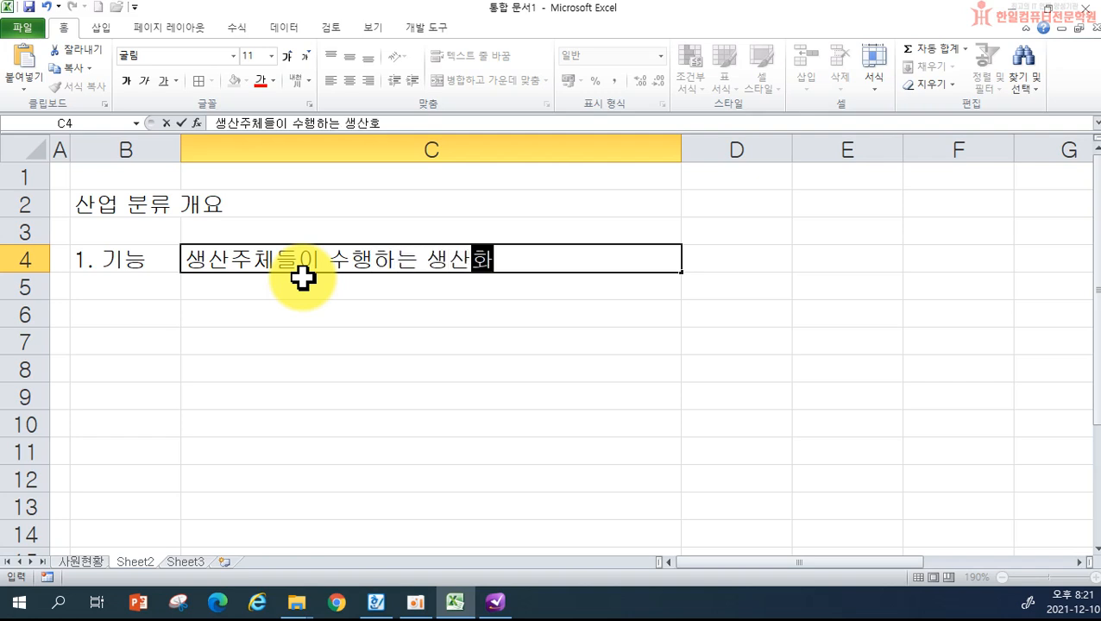
type("을 ")
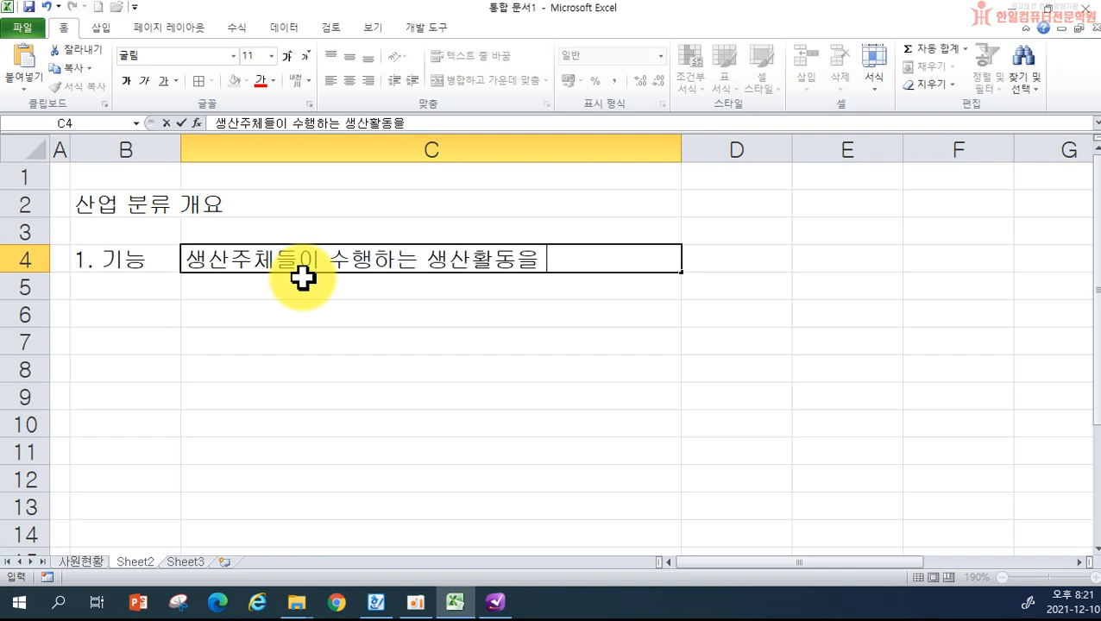
type("그 결경제적")
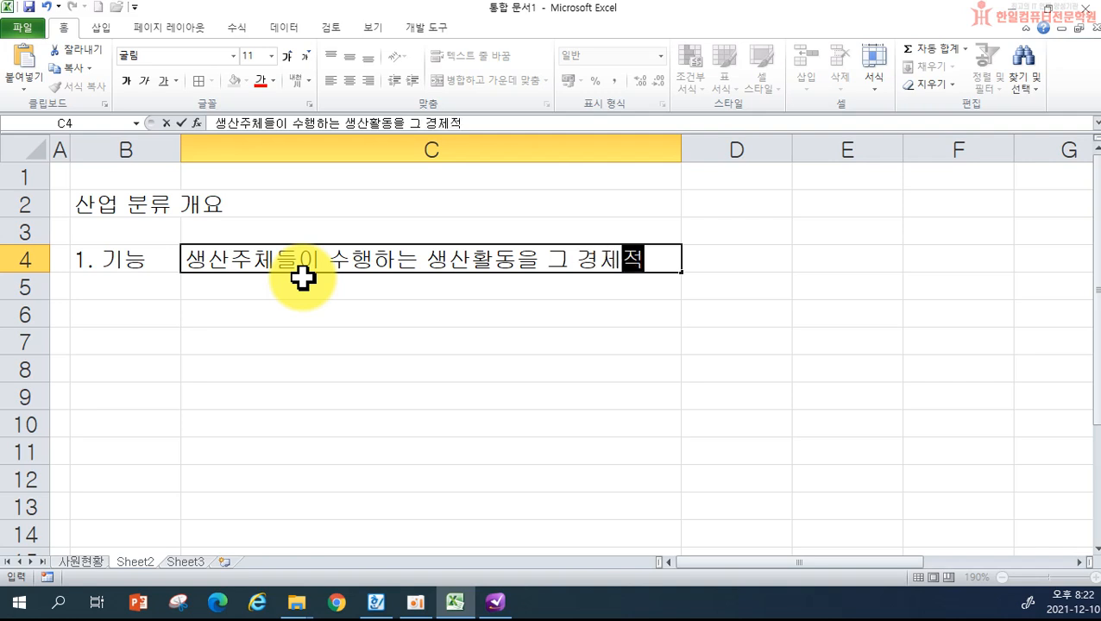
type(" 성질의 유상ㅅ")
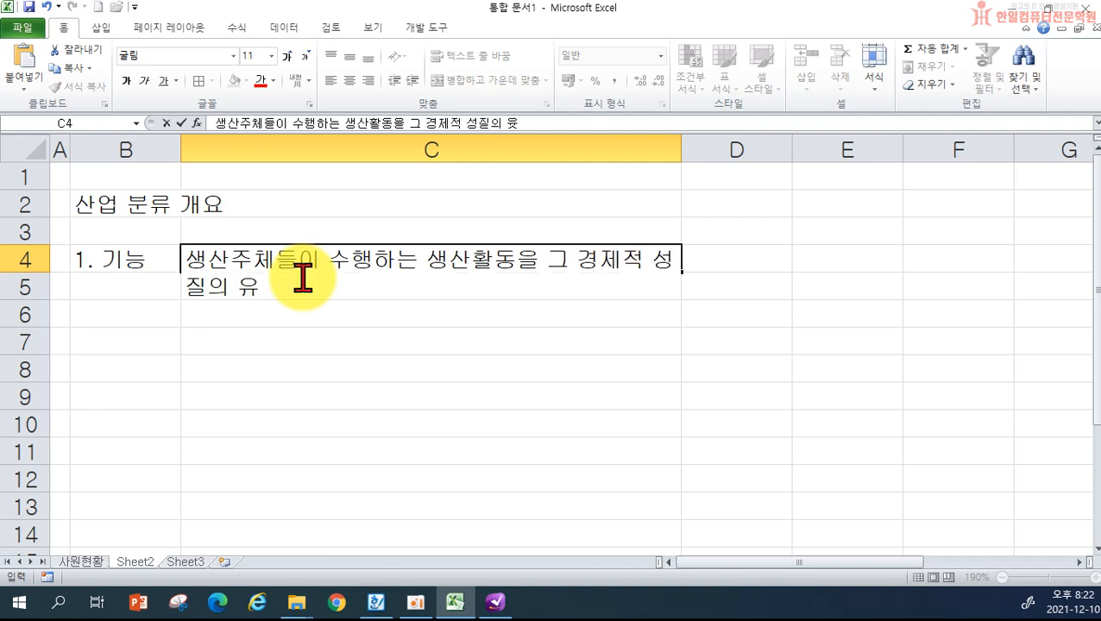
type("성에")
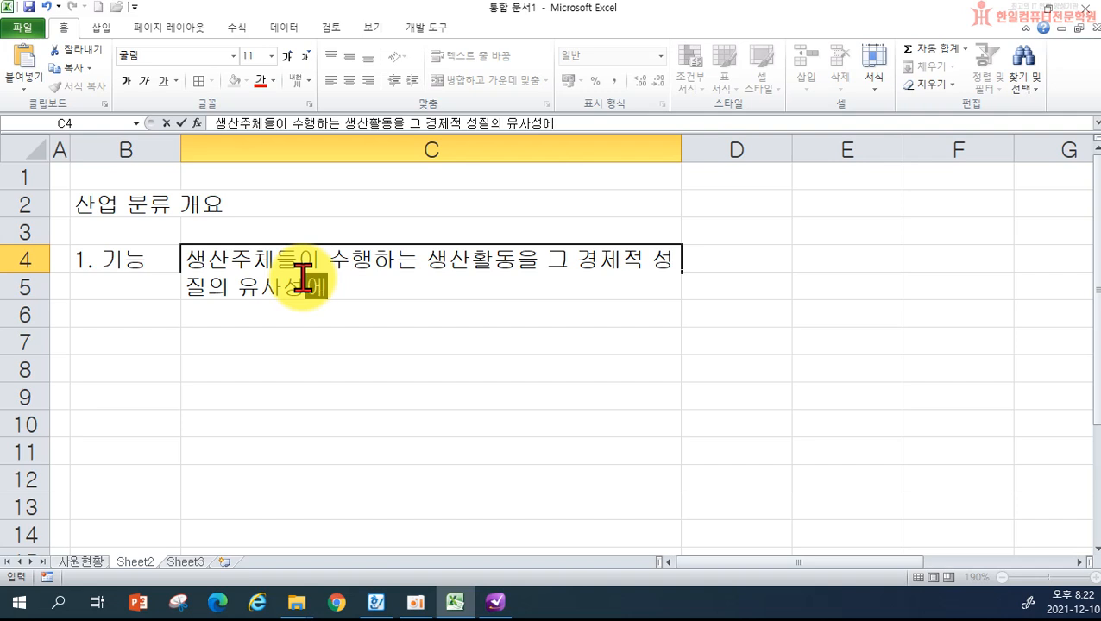
type(" 따라 체")
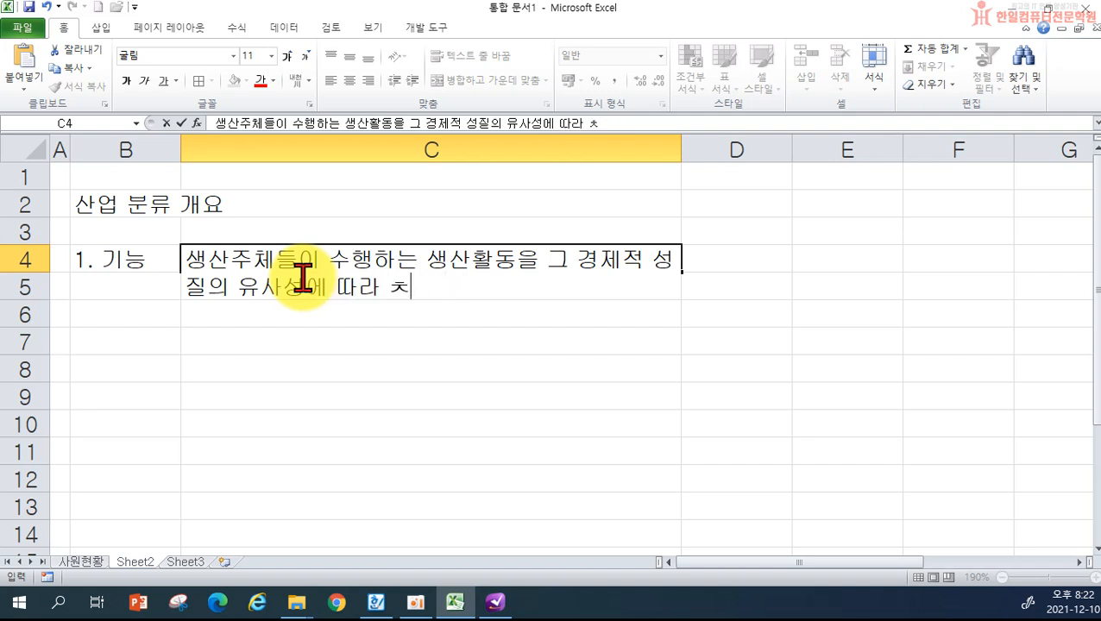
type("계적으로 분류")
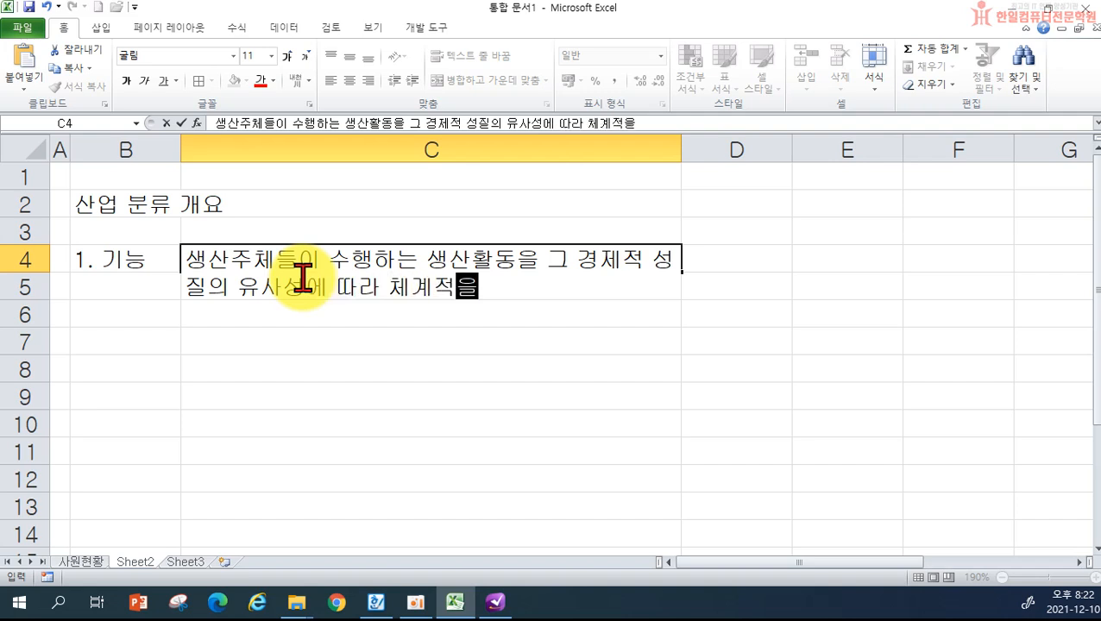
type(" 산업")
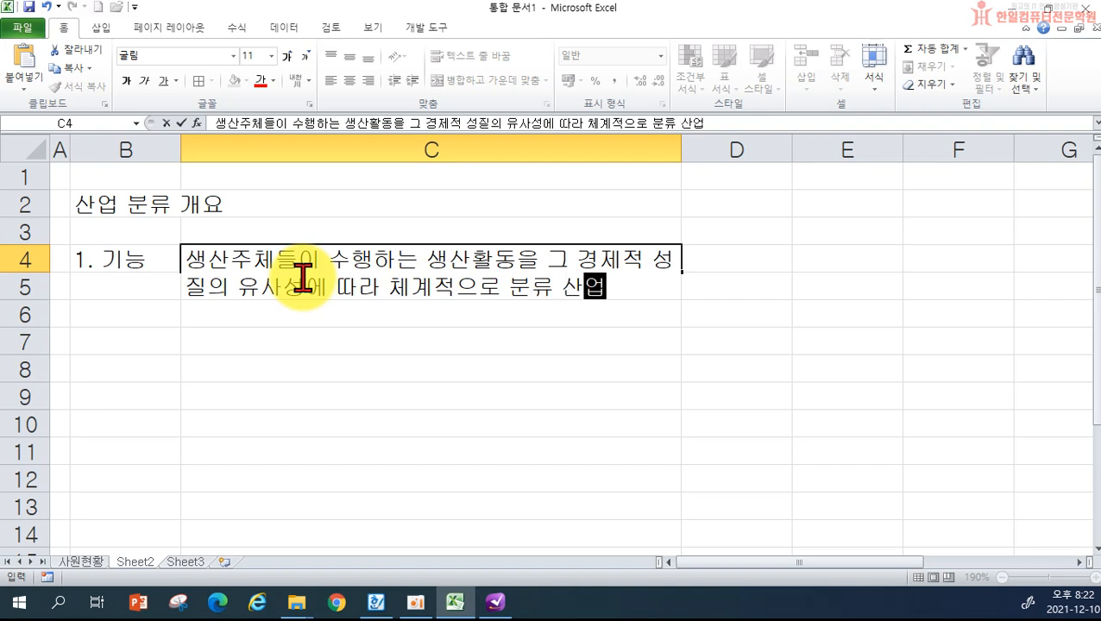
type("구조 파아은 물론 ")
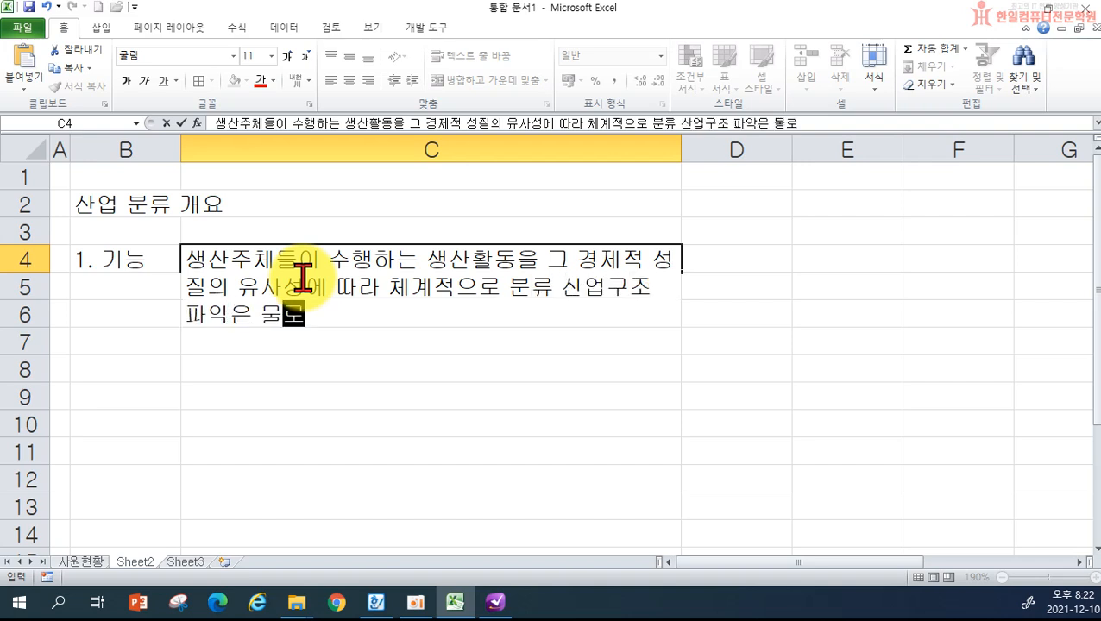
type("생산성,")
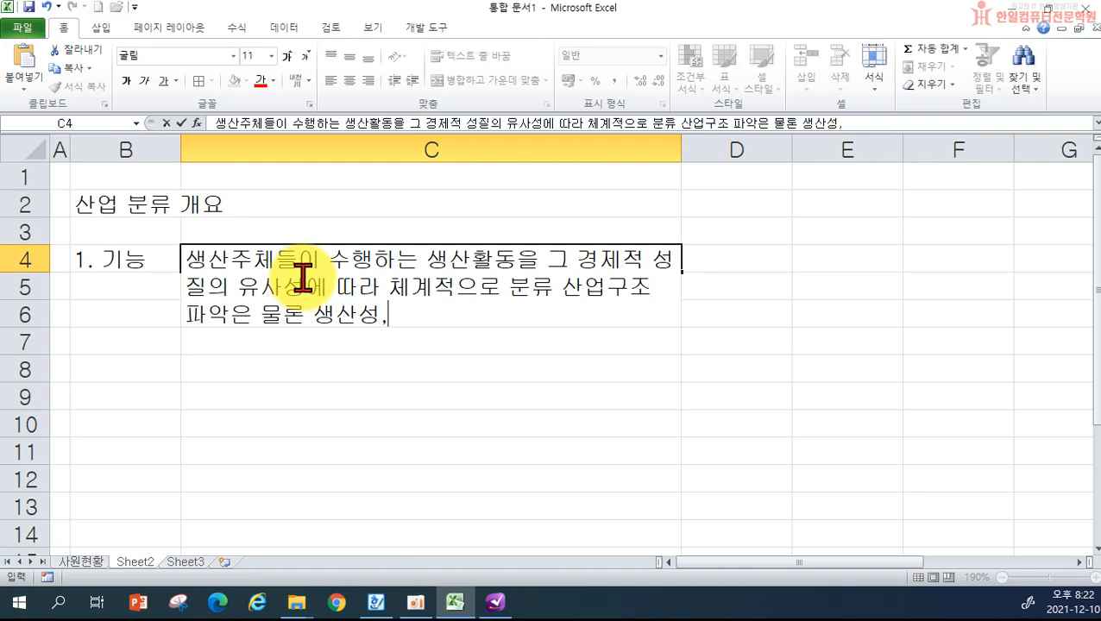
type(" 경쟁려 등 ")
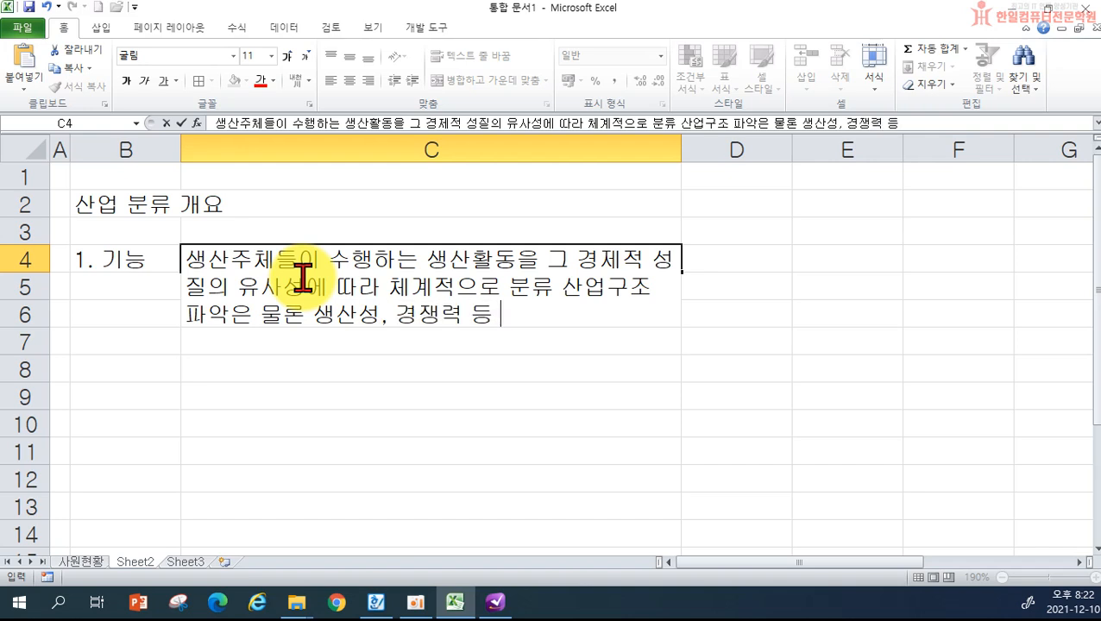
type("경제분석")
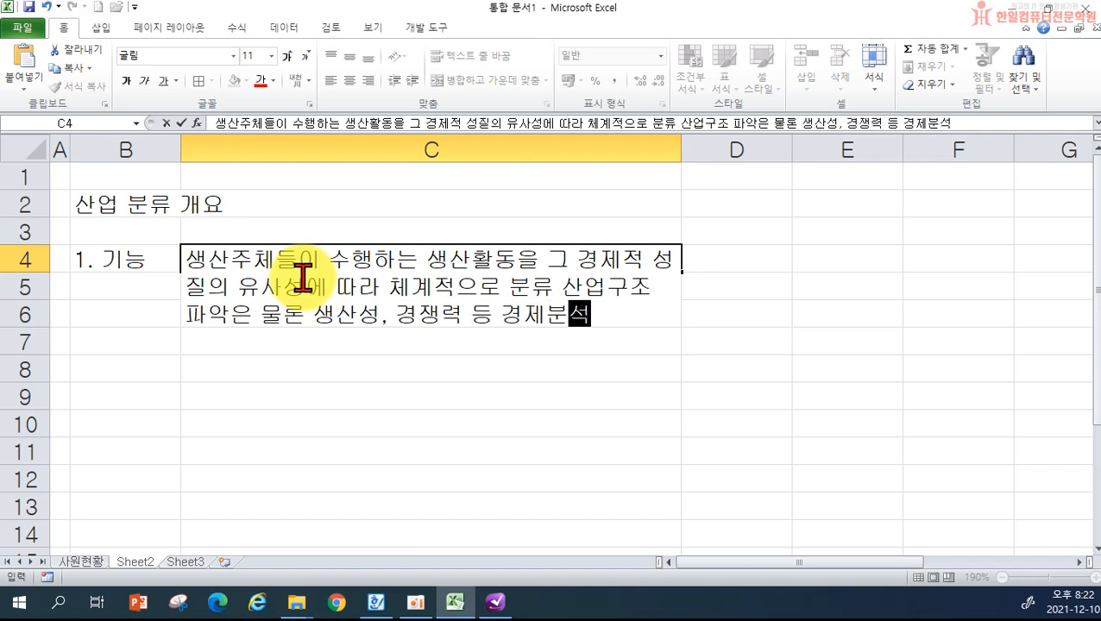
type("을 ㅇ위한 기본틀 제공,")
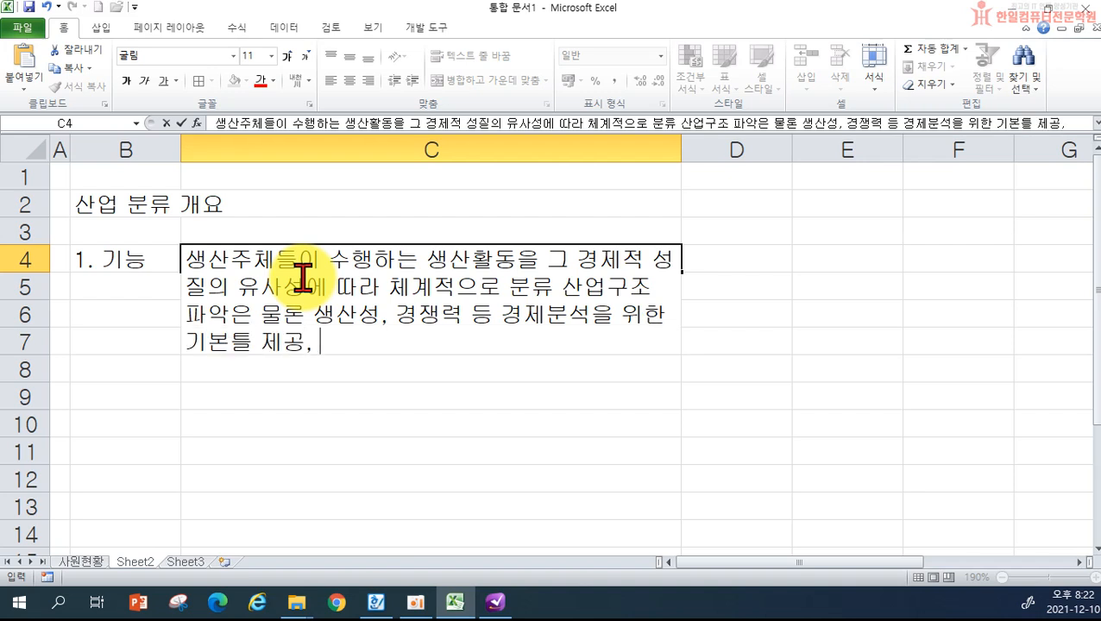
type(" 일관성과 ㄱ")
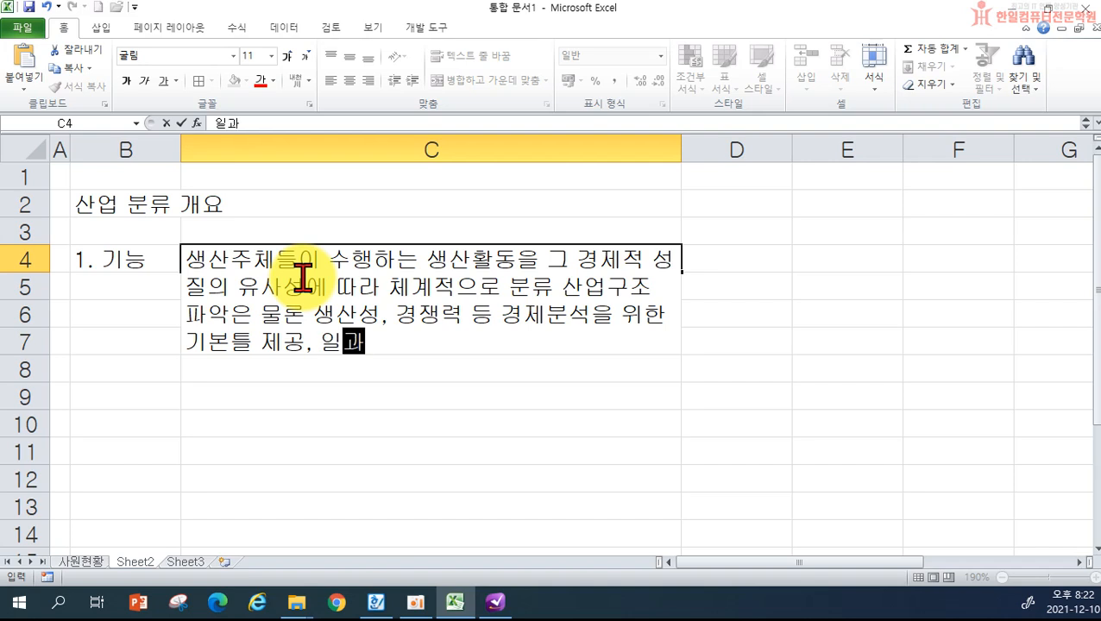
type("국제 ")
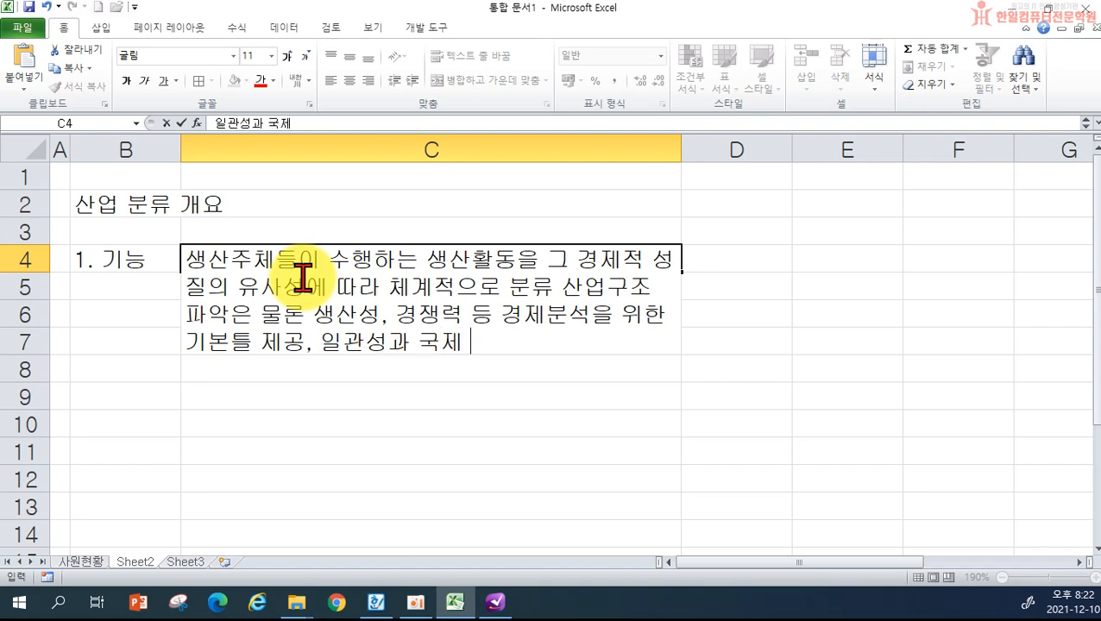
type("비교성을 갖는")
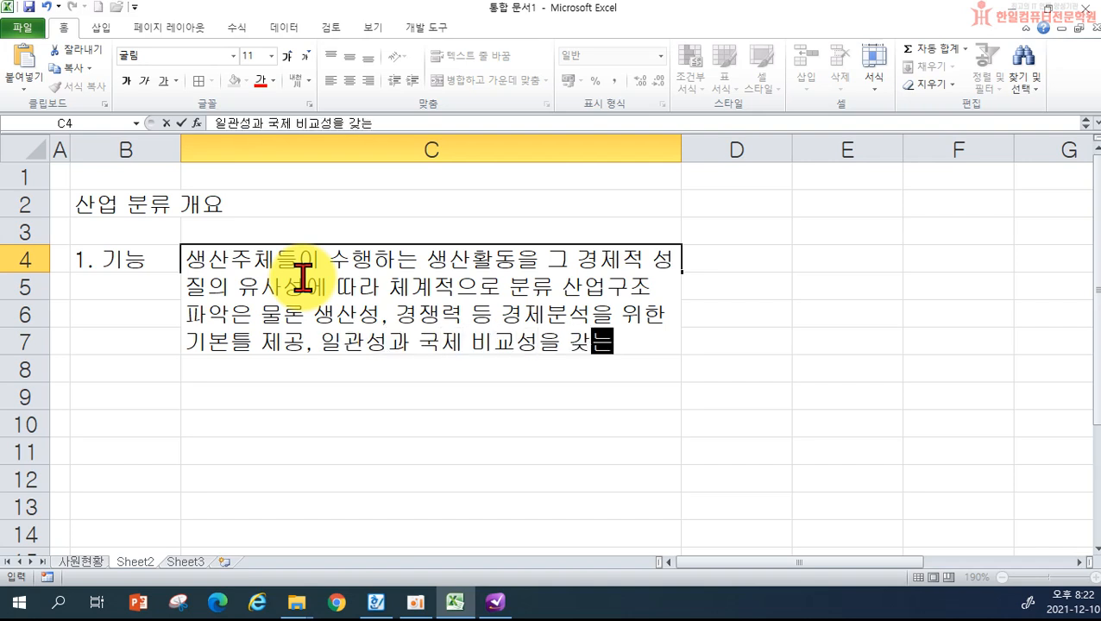
type(" 통계를 ")
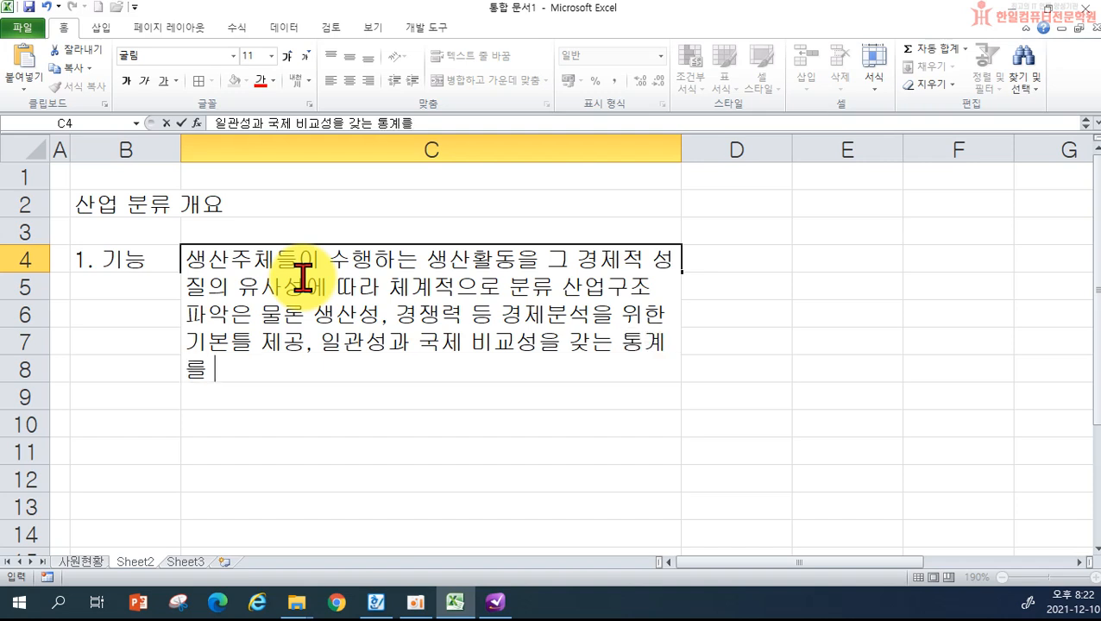
type("생산할 수 ")
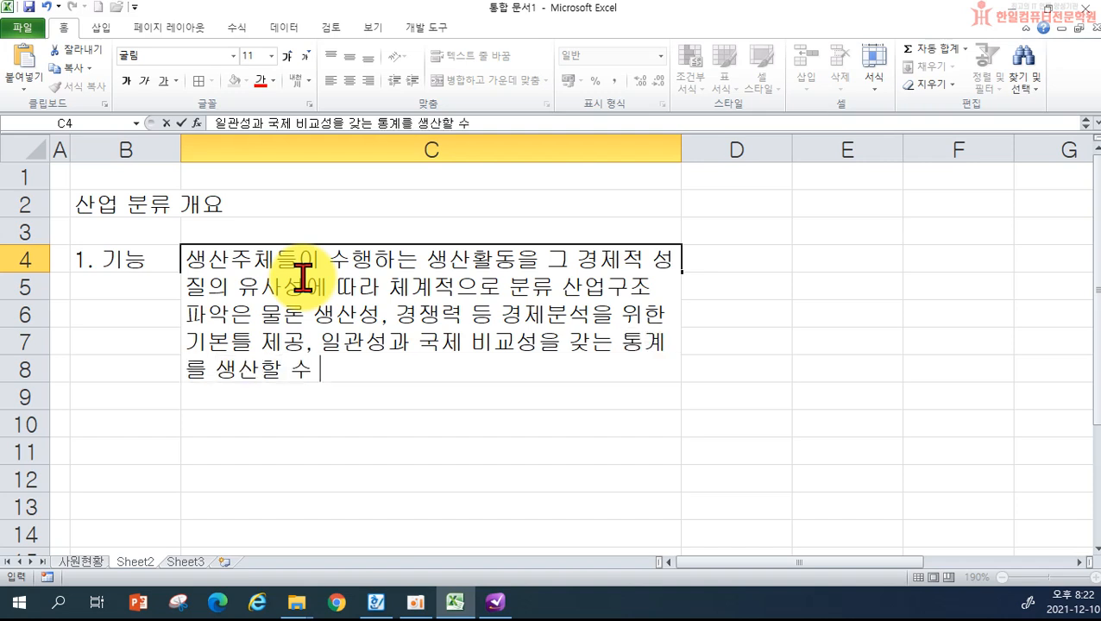
type("있ㄷ홀")
key("BackSpace")
key("BackSpace")
key("BackSpace")
type("ㄷㅗ록 ㅅㅏㄴ업분류체계")
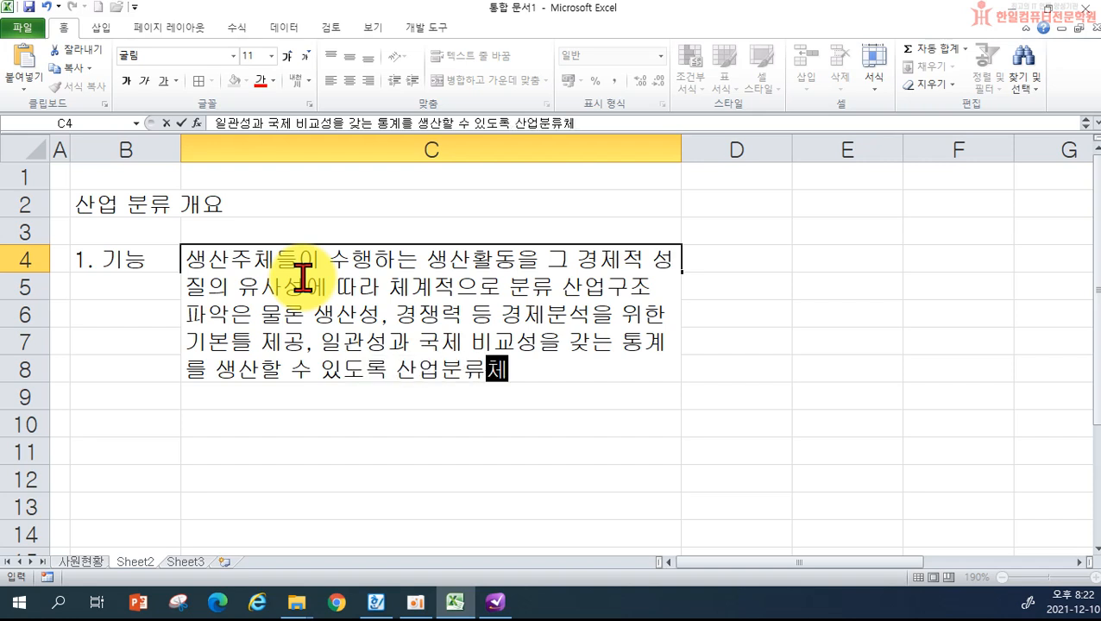
type(" 표준화")
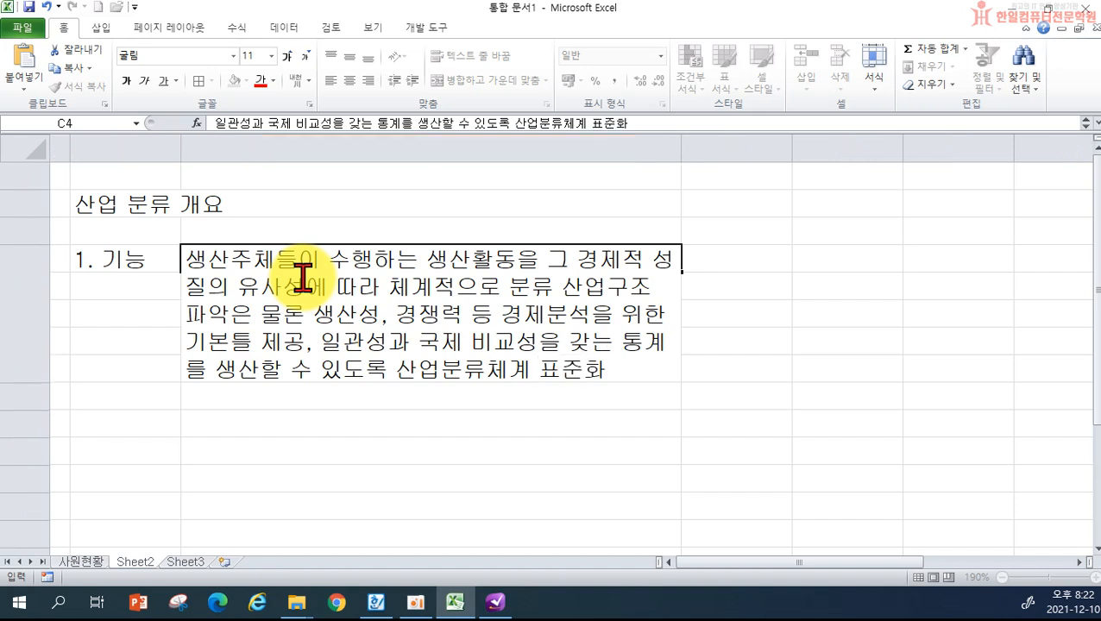
key("Return")
- Drag column C wider so the C4 description rewraps into four longer lines
left_click_drag(680, 150, 805, 153)
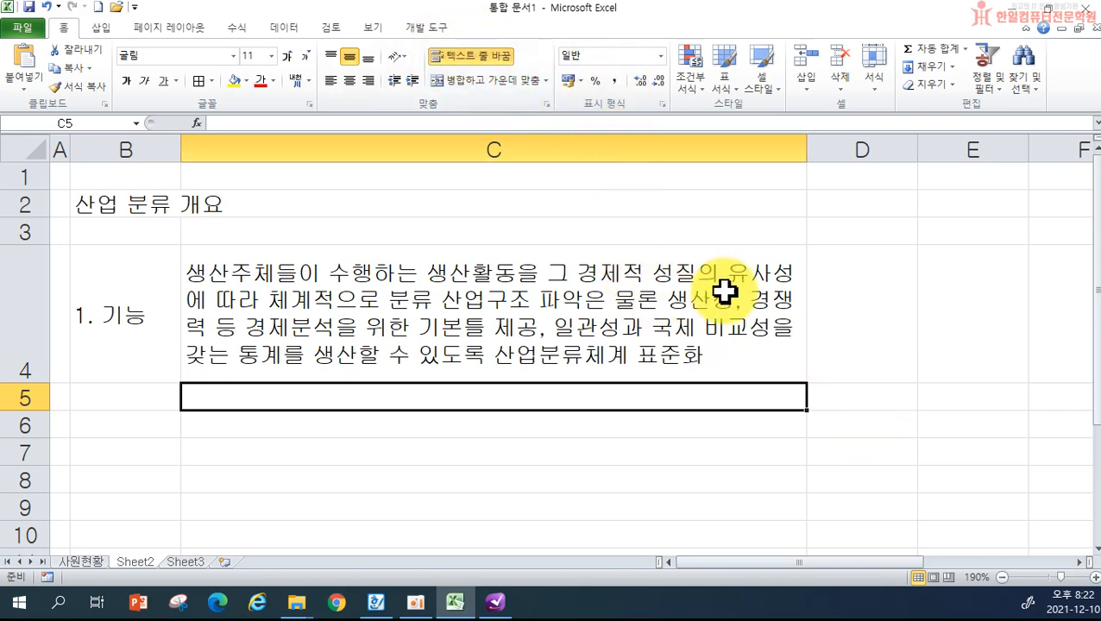
left_click_drag(808, 150, 893, 150)
left_click_drag(893, 151, 841, 150)
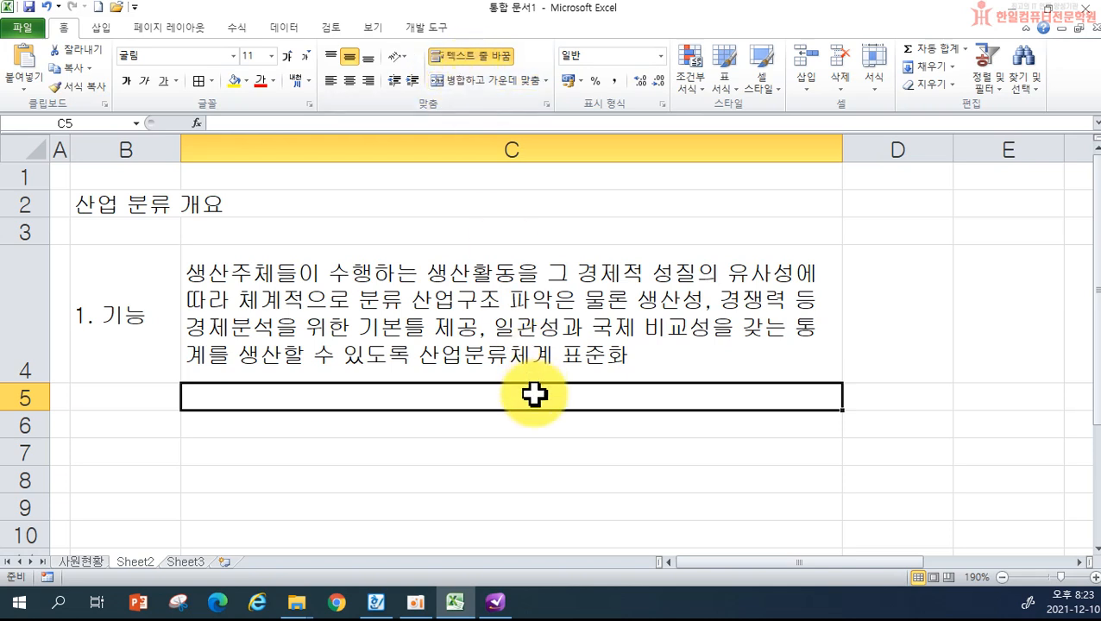
- Enter the heading '2. 연혁' in B5
left_click(121, 396)
type("2.")
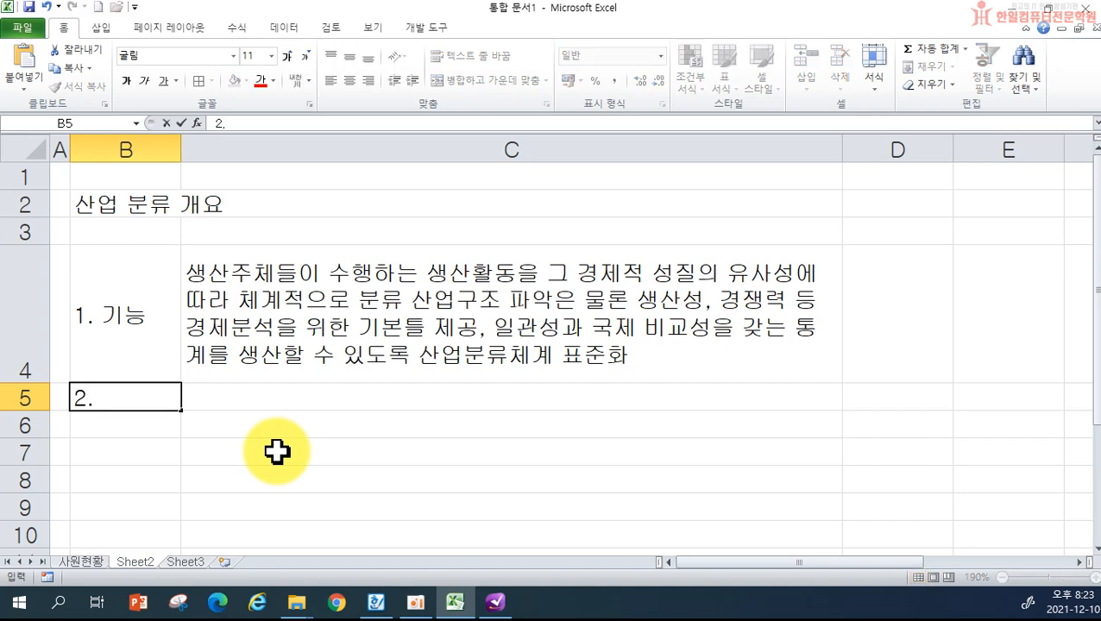
type(" 연혁")
key("Tab")
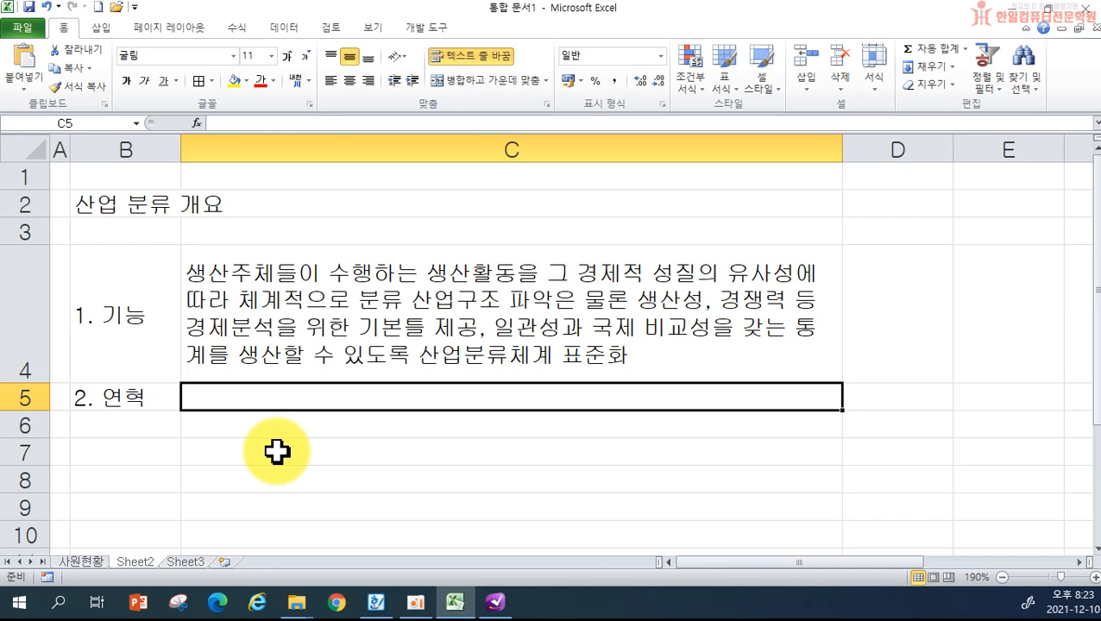
- Type the history description in C5, covering 1963 광공업편 through the 1991 revisions
type("10")
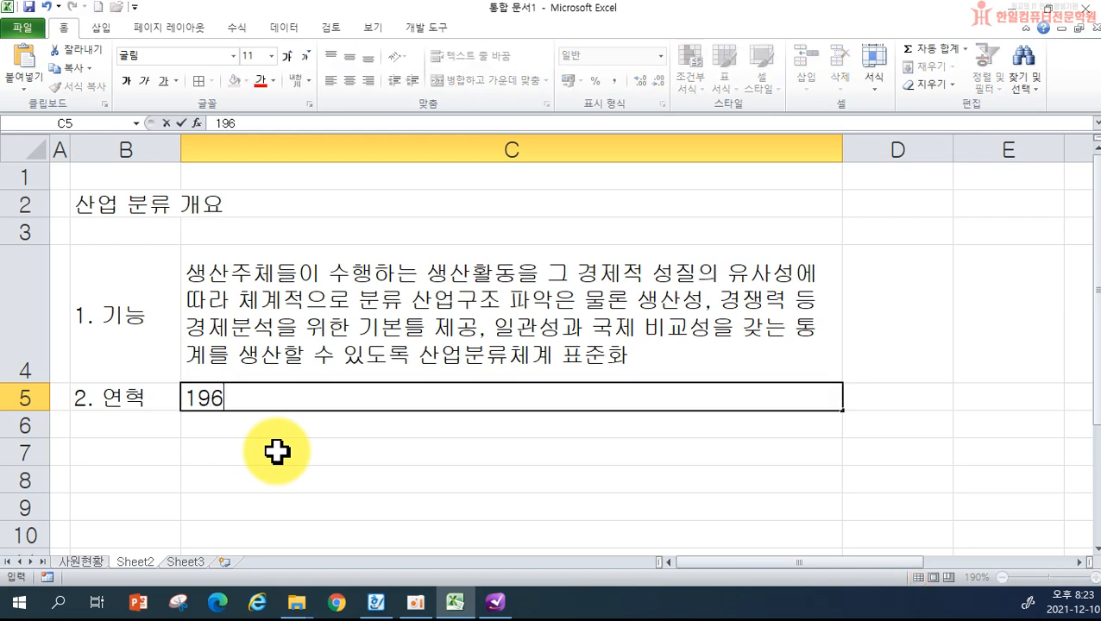
type("63년에 광공업")
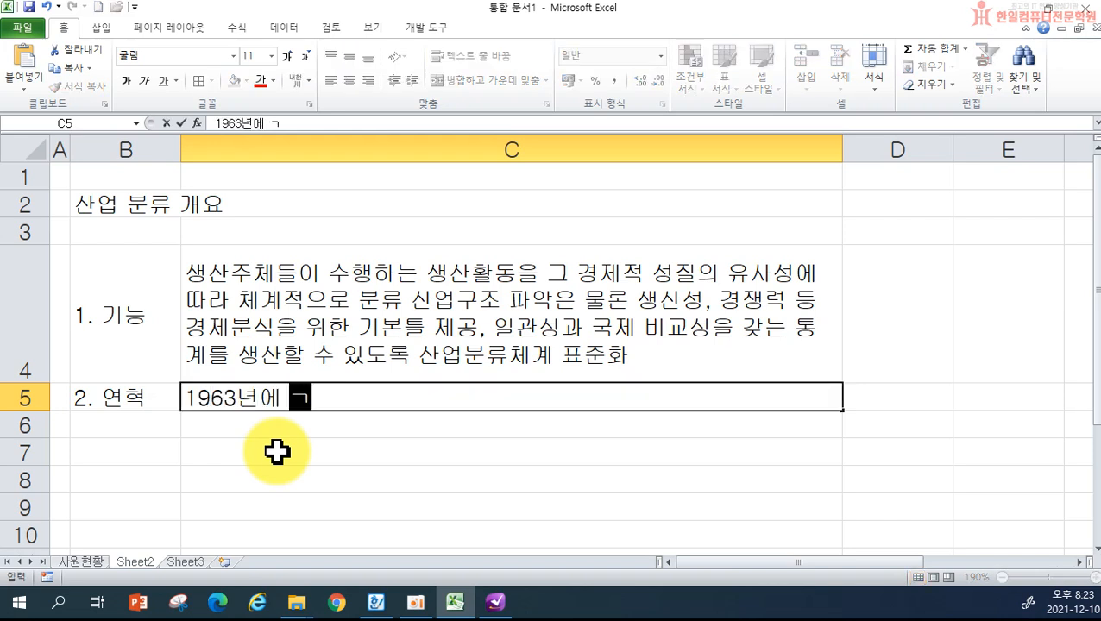
type("편 ")
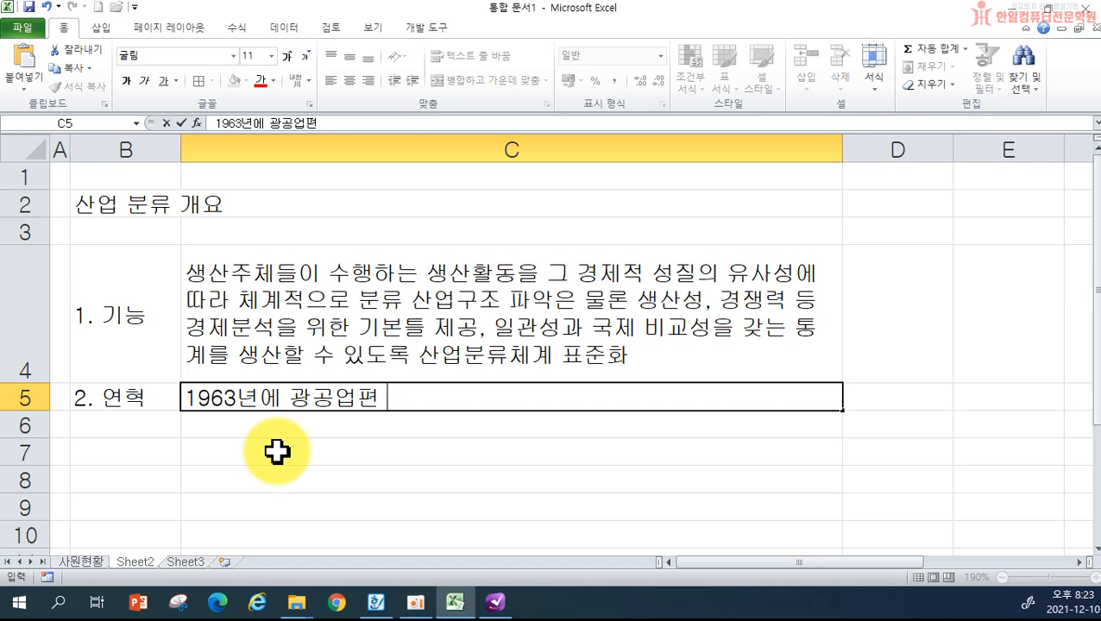
type(", 19645")
key("BackSpace")
type("년에 비제조업편이")
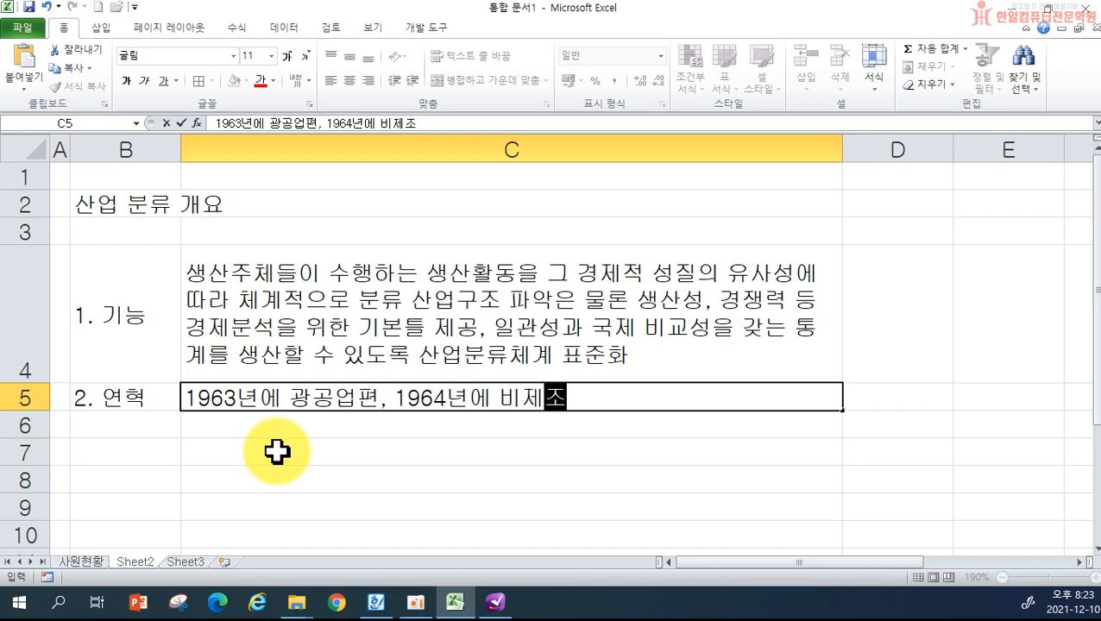
key("BackSpace")
key("BackSpace")
type("의 한국표주")
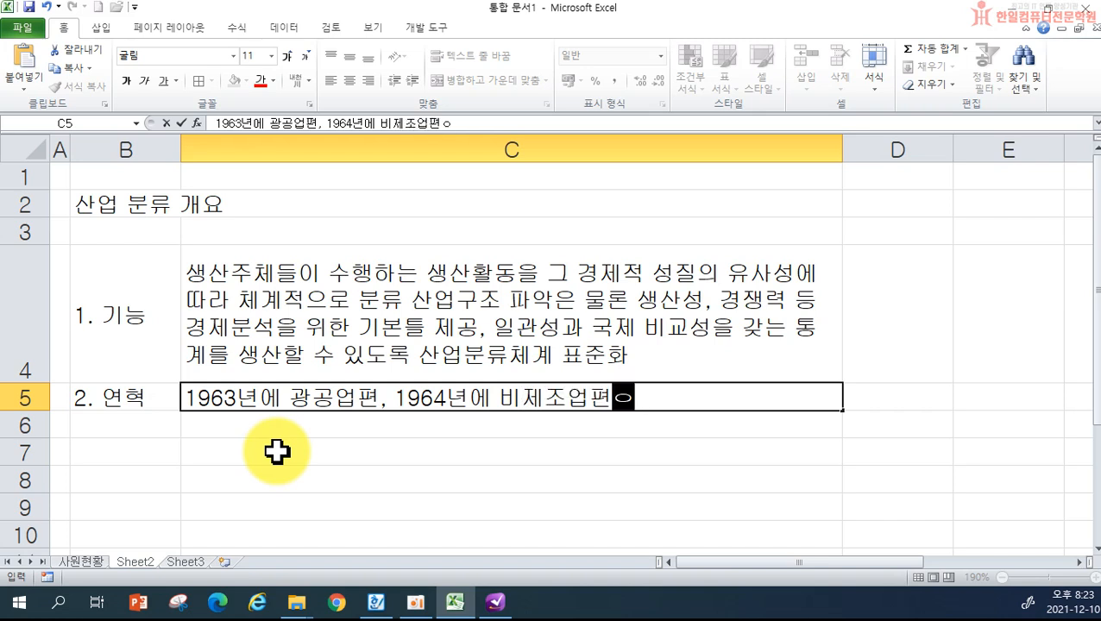
type("준산업분류 제저")
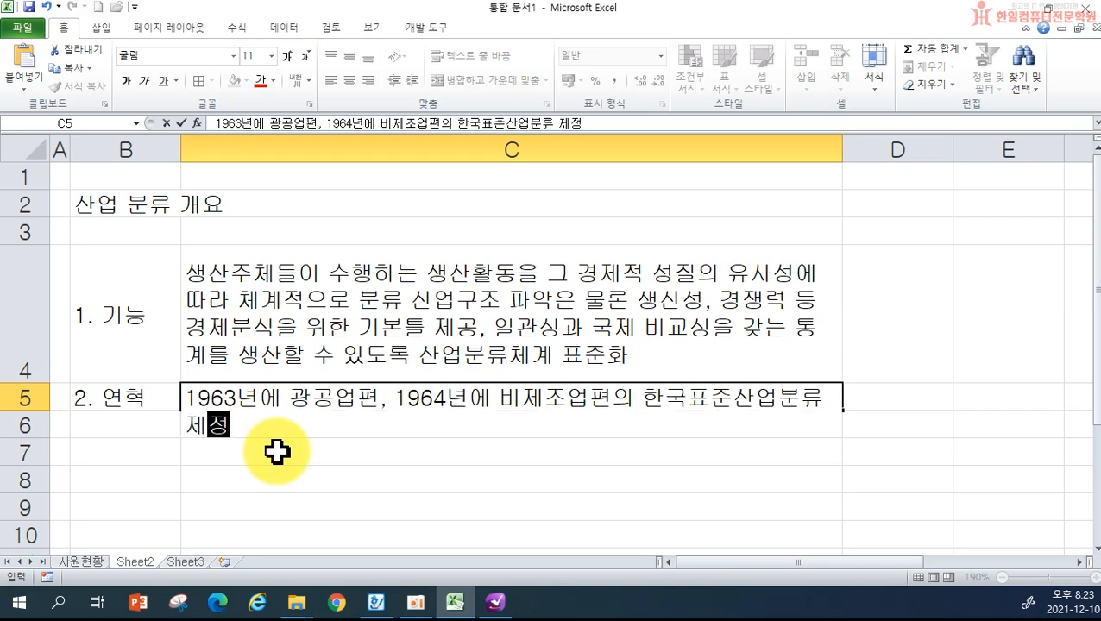
type(" 지금까지")
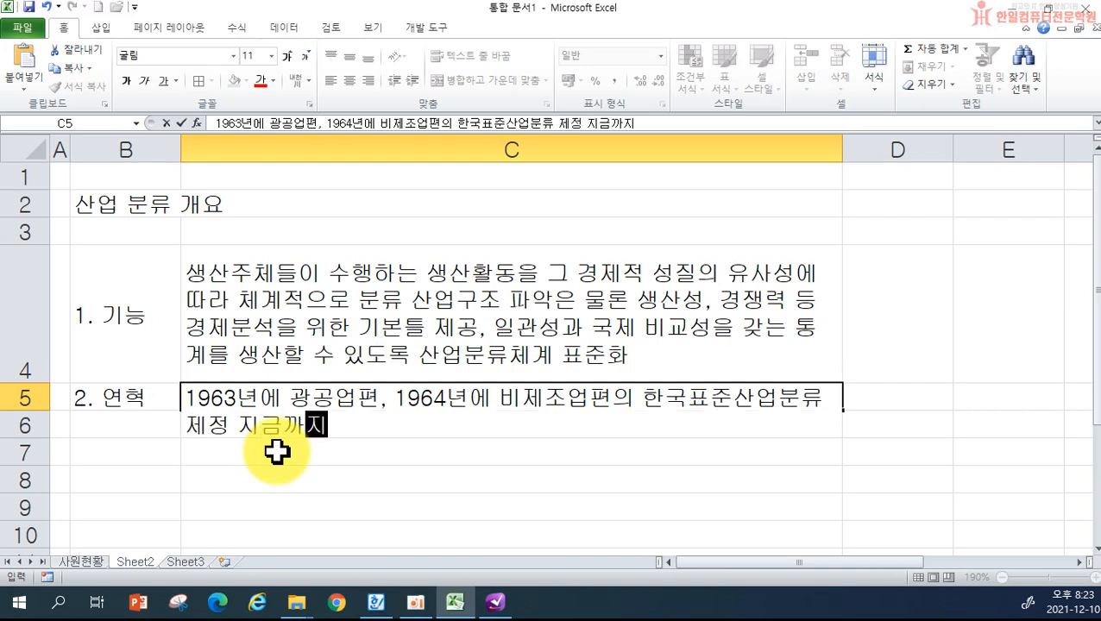
type(" 6차에 걸")
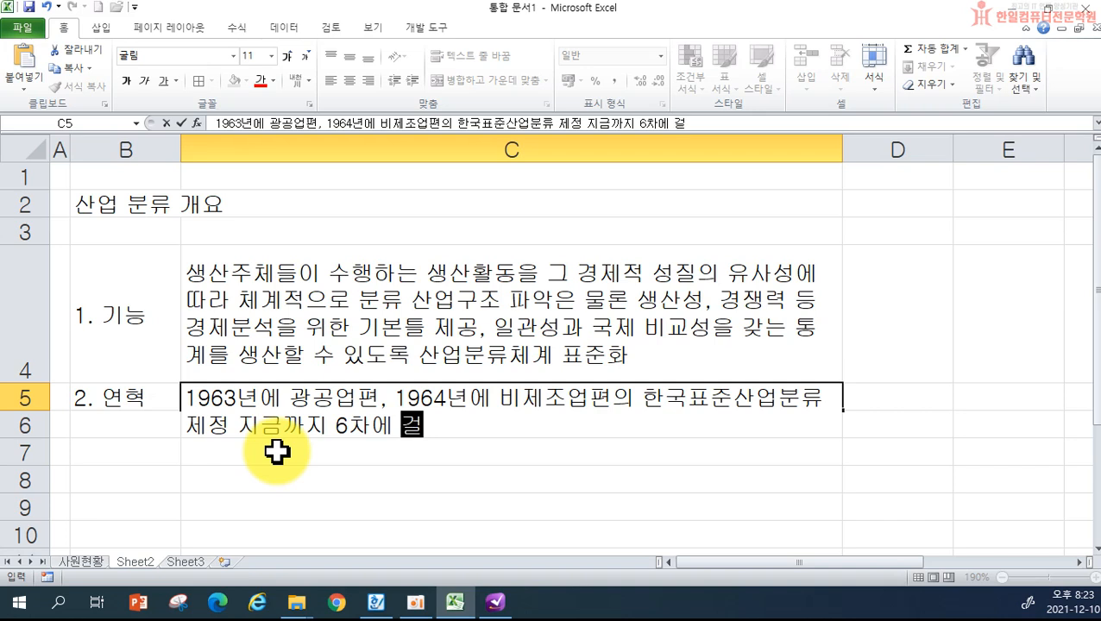
type("쳐 전면 개정(1965, 1968, 1970, 1984")
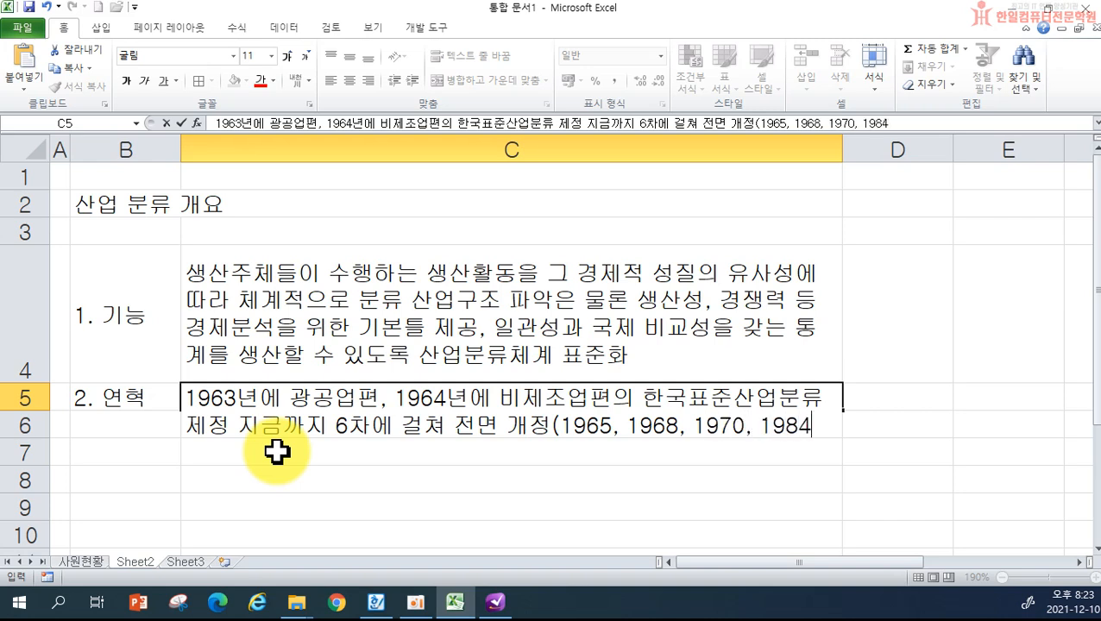
type(", 1991")
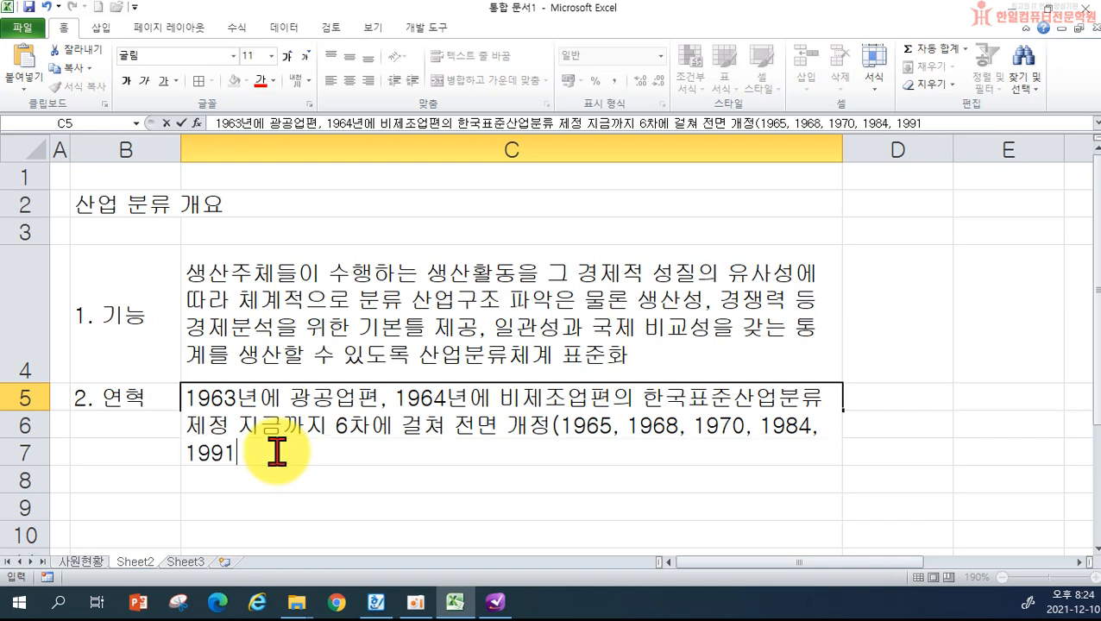
type(")")
key("Return")
- Widen column C slightly, enter '3. 분류기준' in B6, and widen column B to fit
left_click_drag(843, 150, 891, 151)
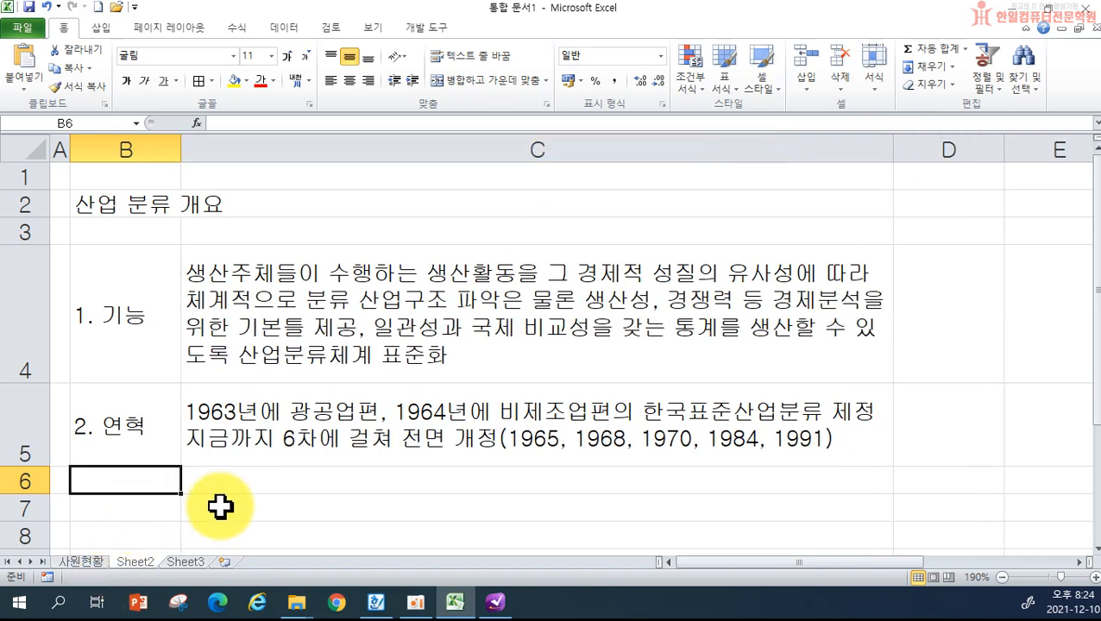
type("3. 분류기줒")
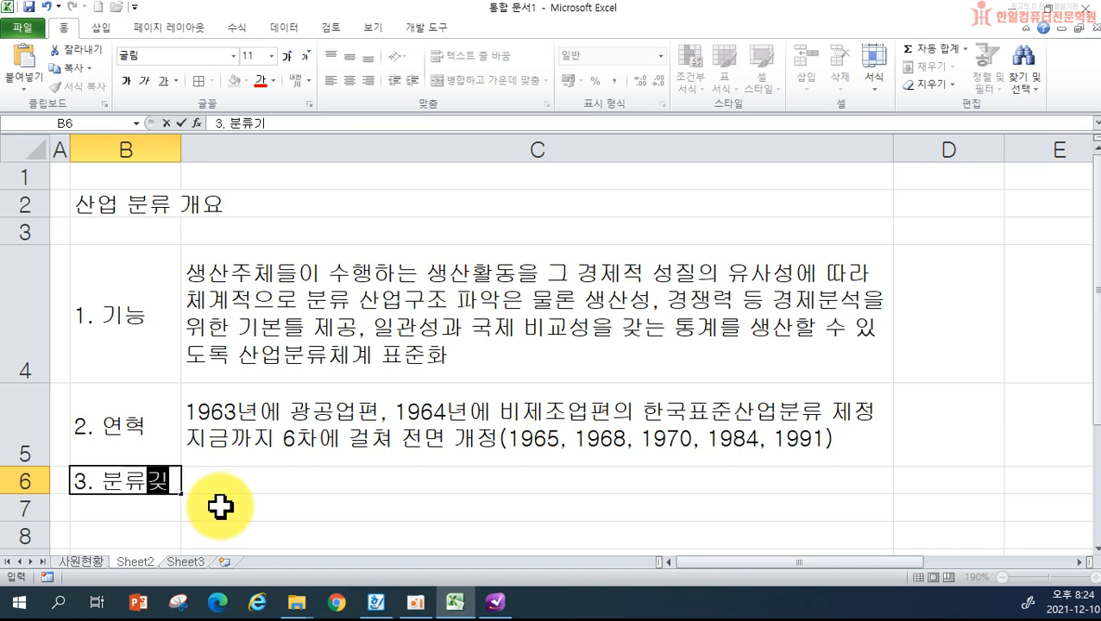
key("Return")
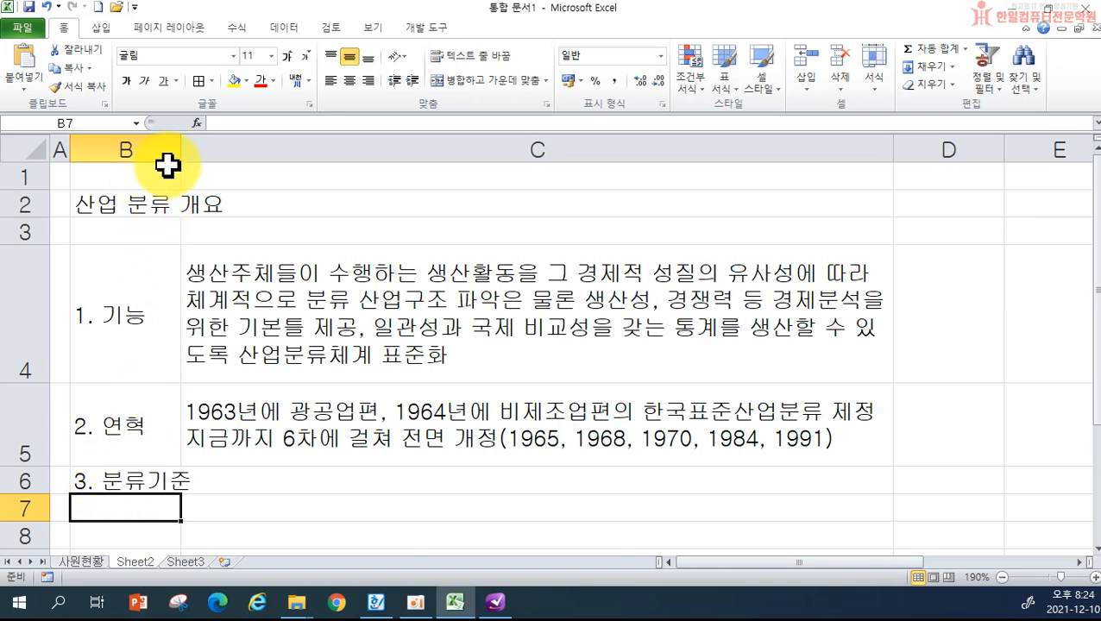
left_click_drag(180, 154, 201, 156)
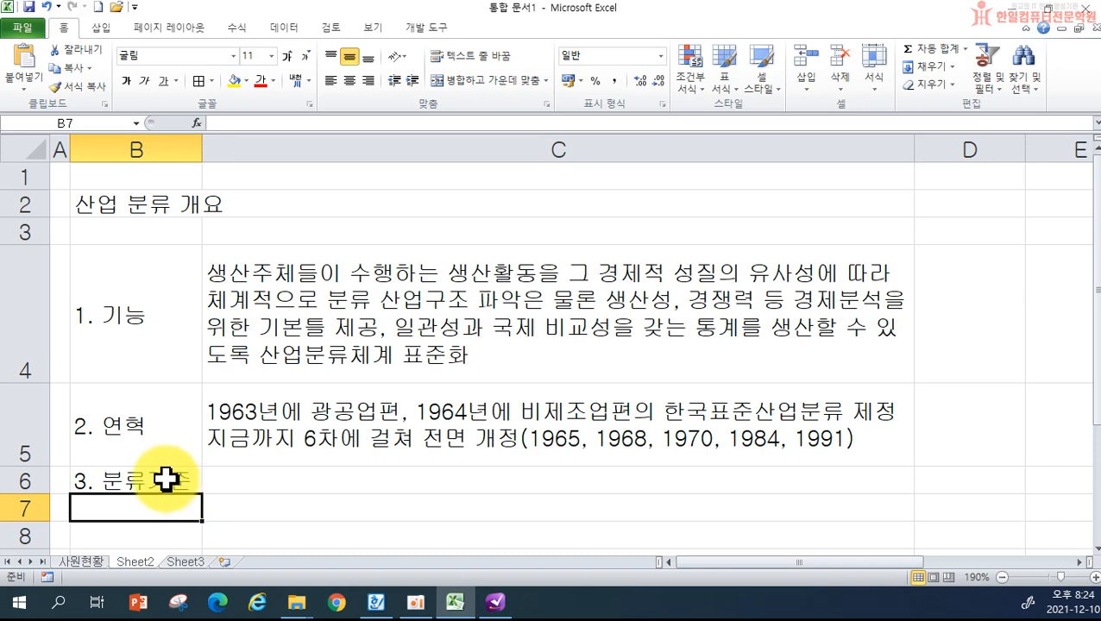
left_click(238, 484)
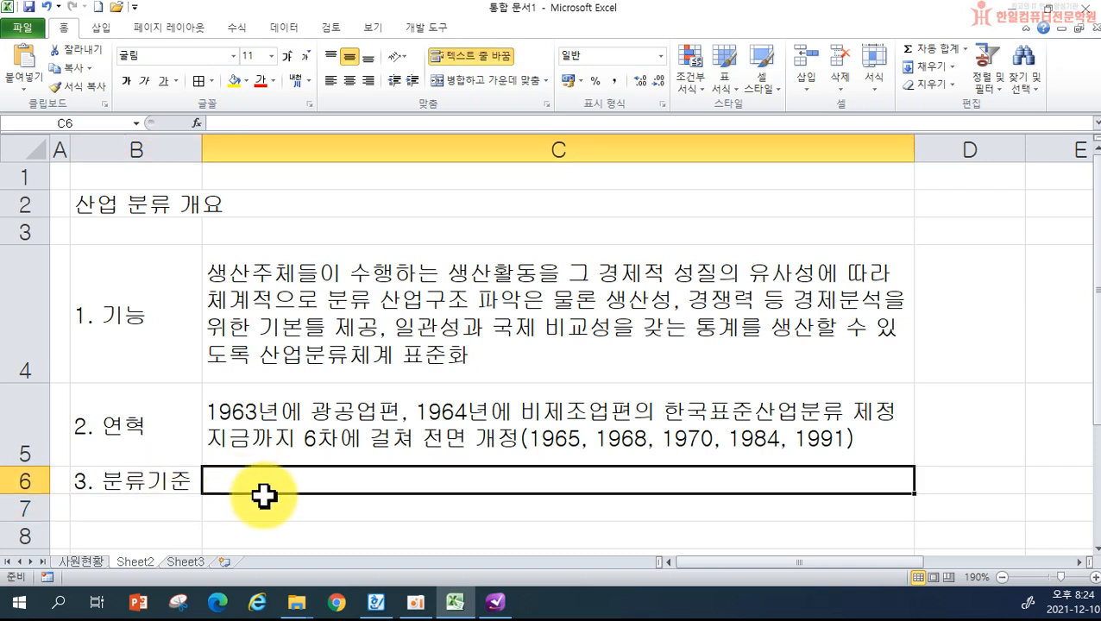
- Type the 분류기준 description in C6, ending with 'UN에서 각국에 권고하고 있는 기준 적용'
type("각 생산주")
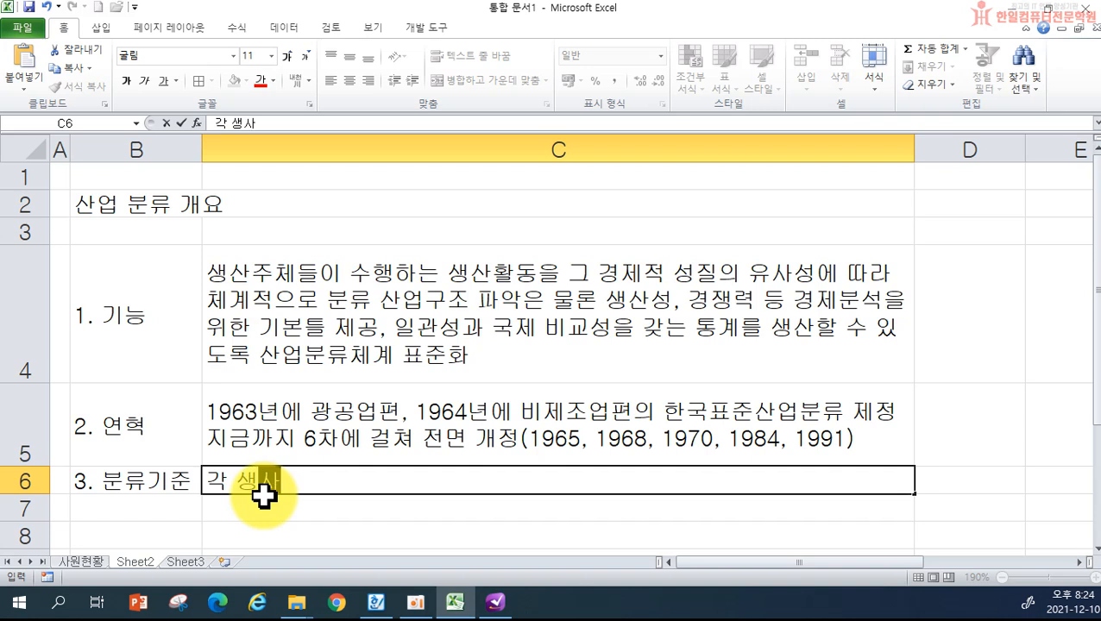
type("체가 수행하")
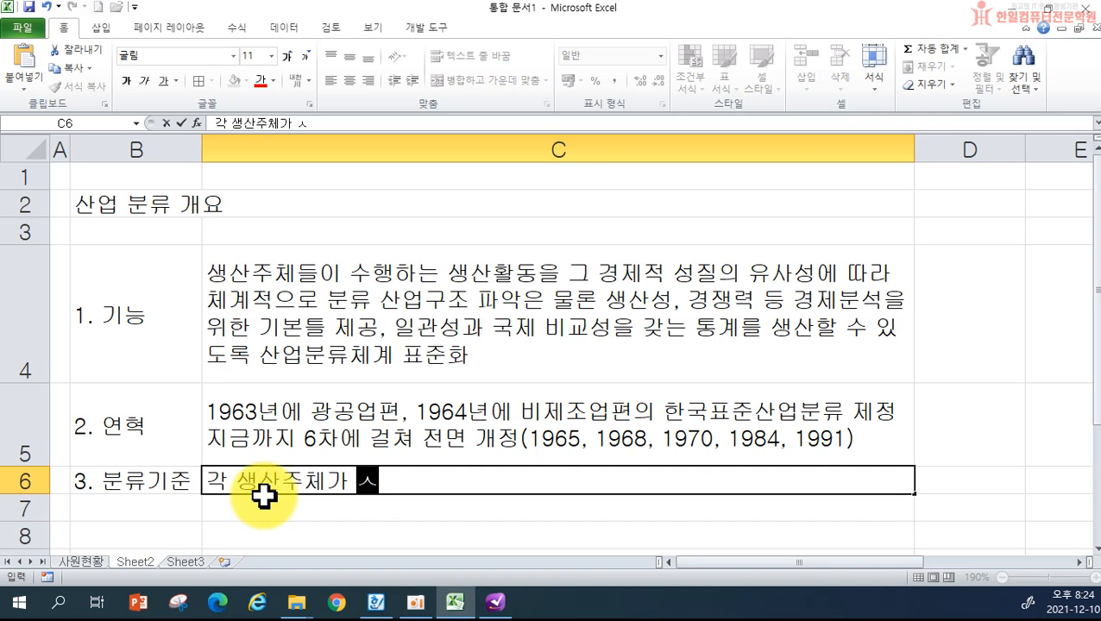
type("는 생산활")
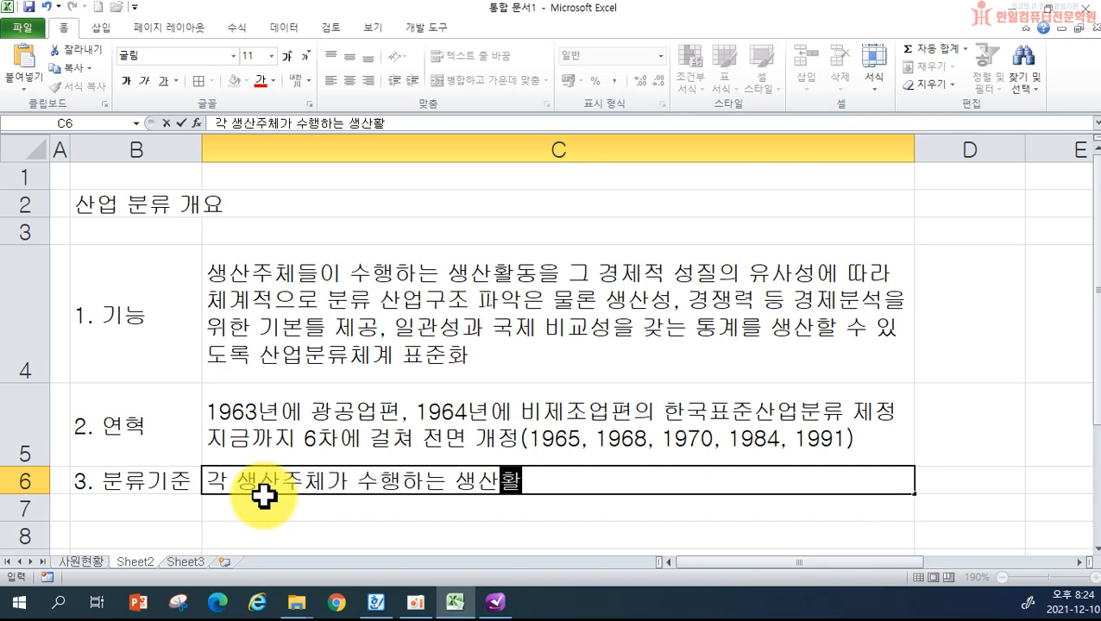
type("동ㅇ을 그 경제적 ")
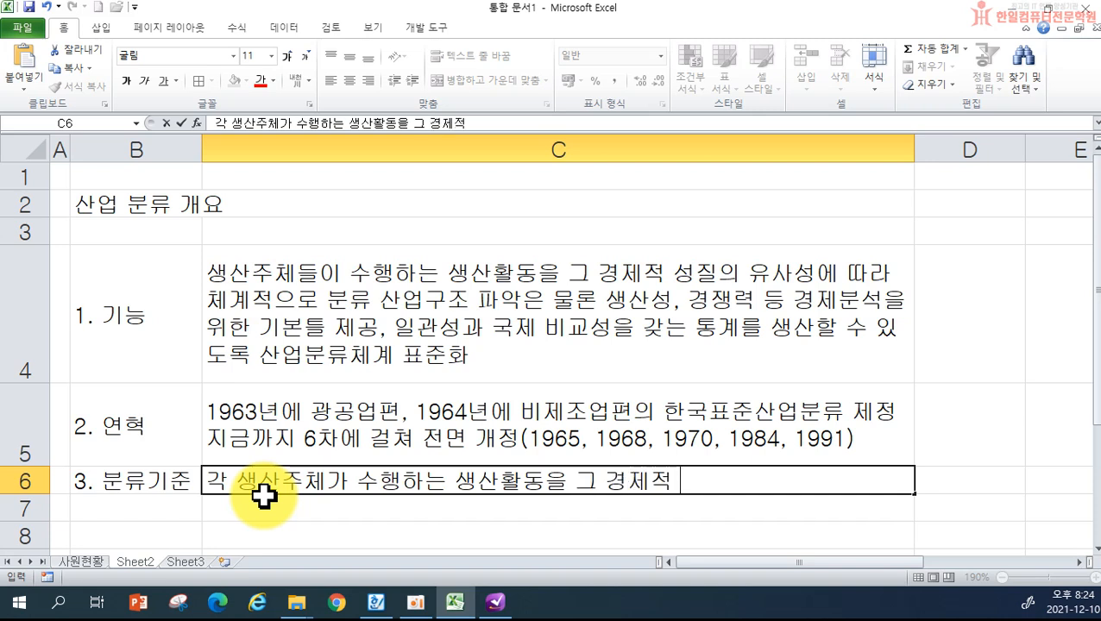
type("특성에 따라 분류,")
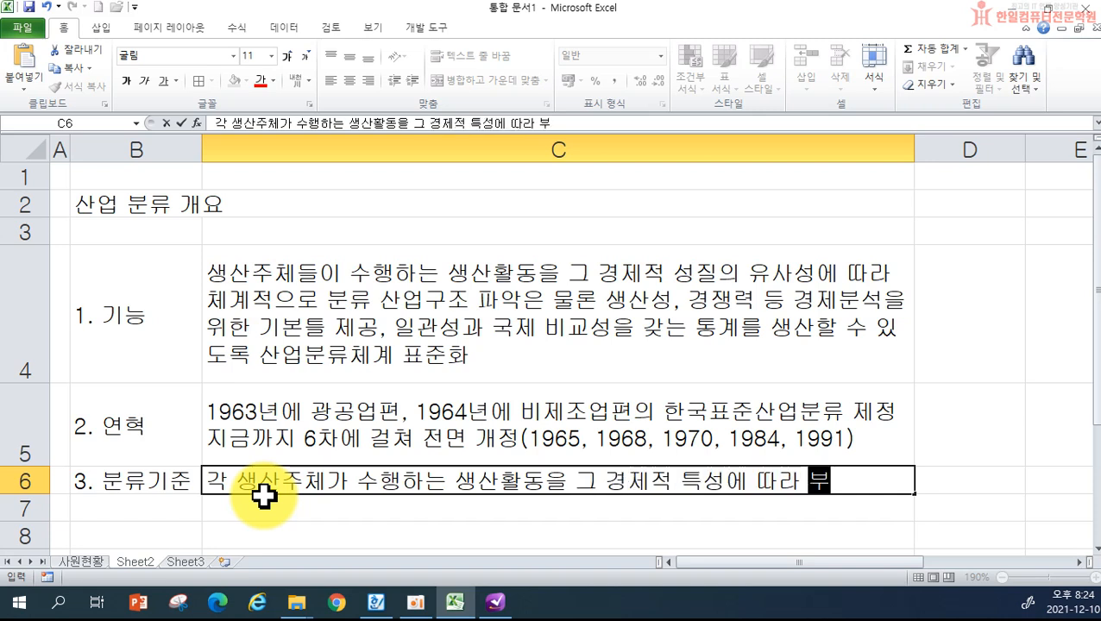
type(" 국제비교성")
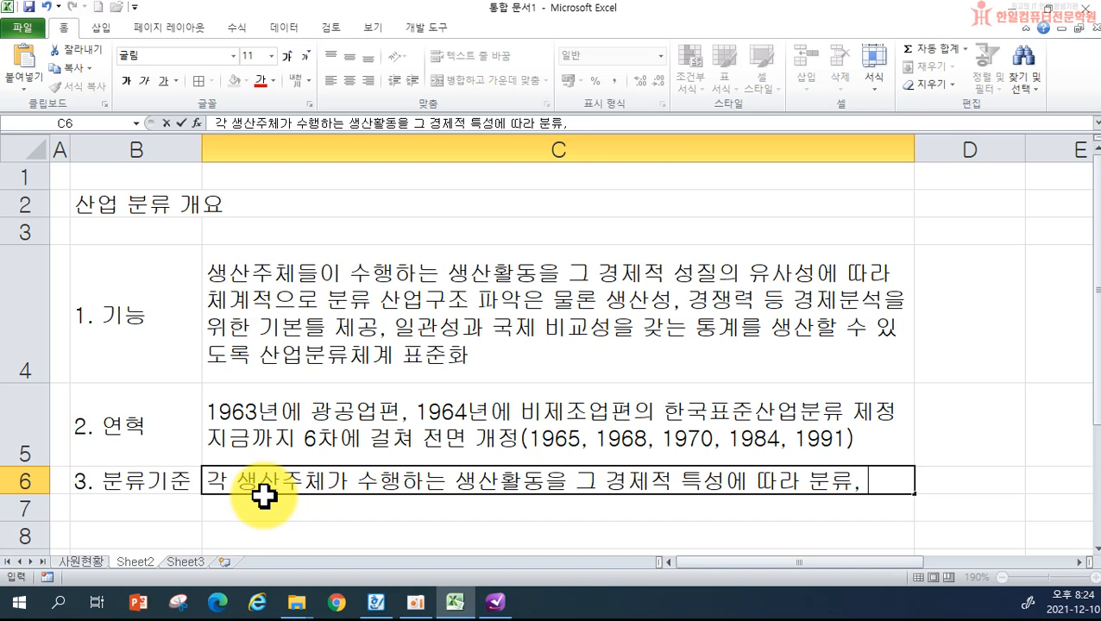
type("을 위하여")
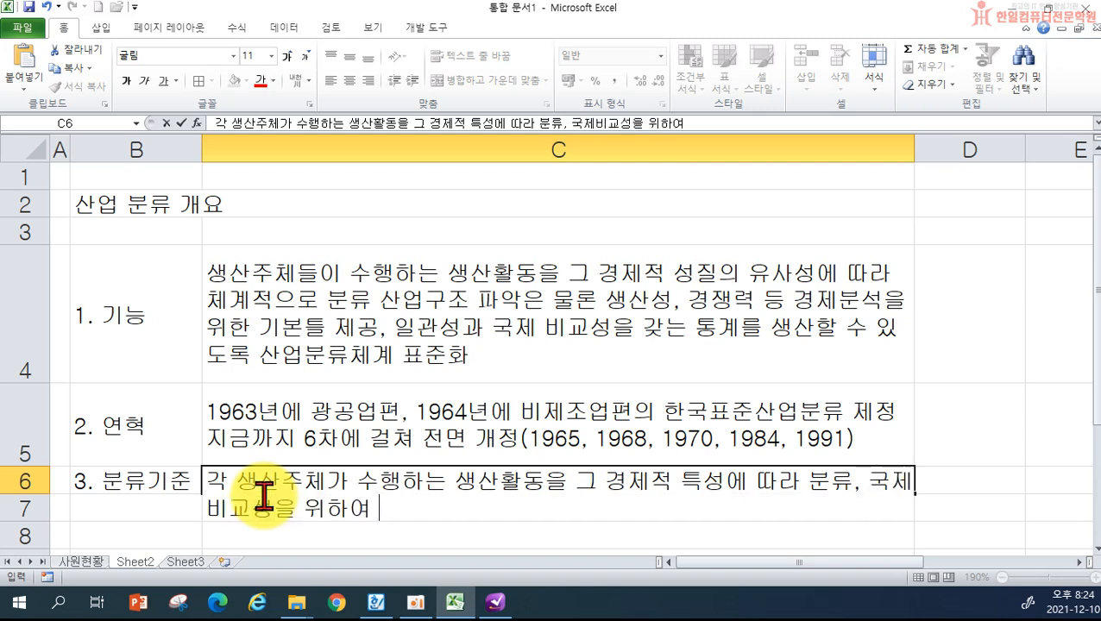
type(" UN에서 ")
type("각국에 권고하고")
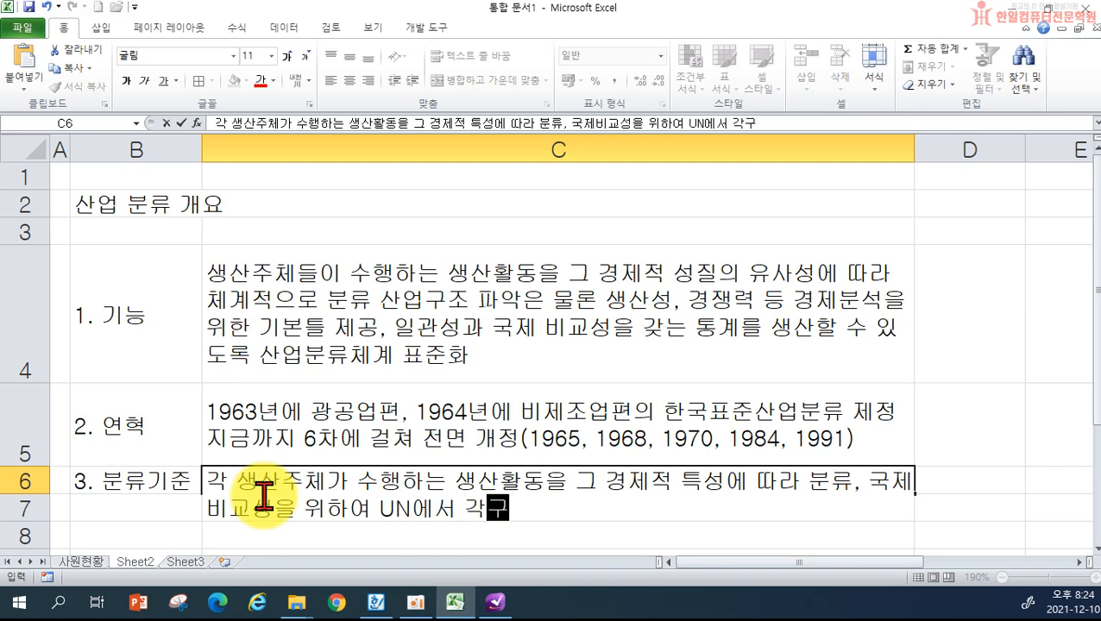
type(" 있는 기준 적")
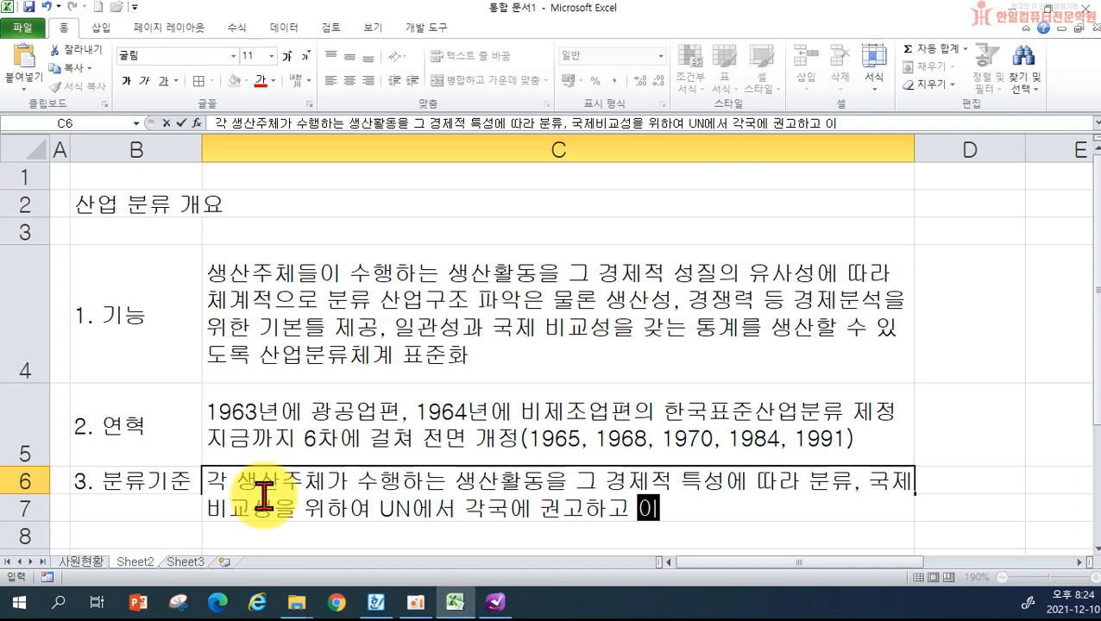
type("용")
key("Return")
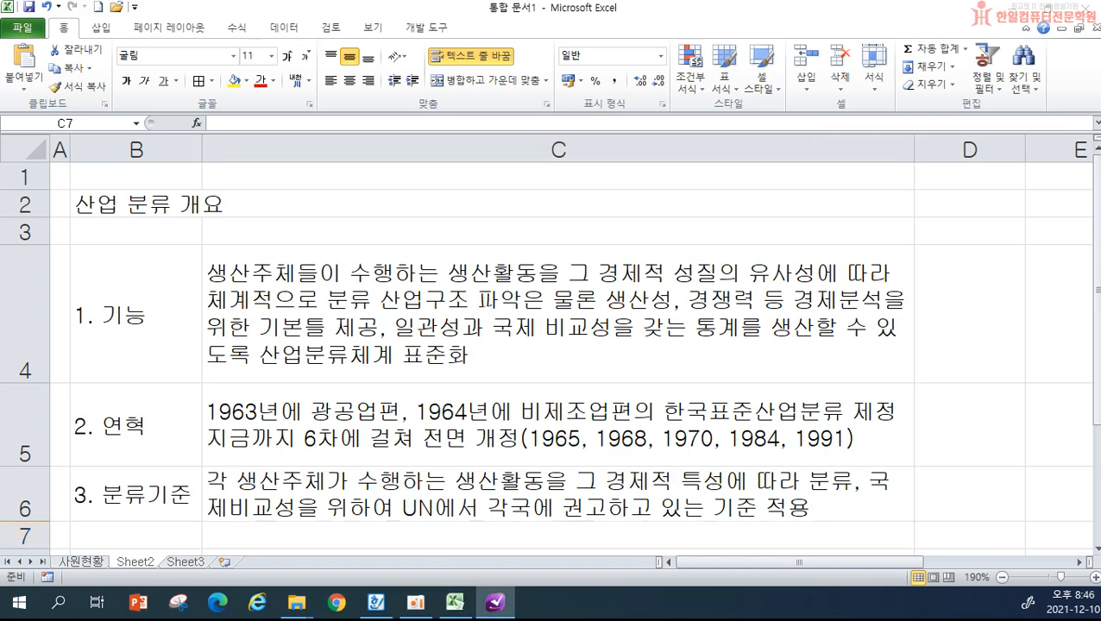
- Apply borders to every cell of the outline table B4:C6
left_click(126, 301)
left_click_drag(125, 301, 445, 481)
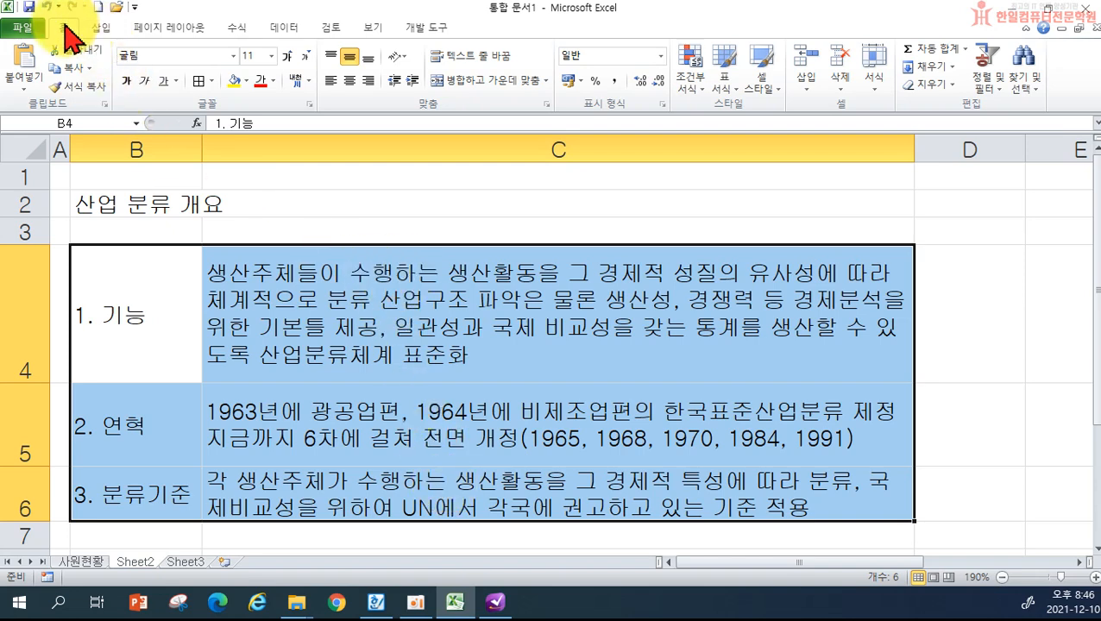
left_click(199, 81)
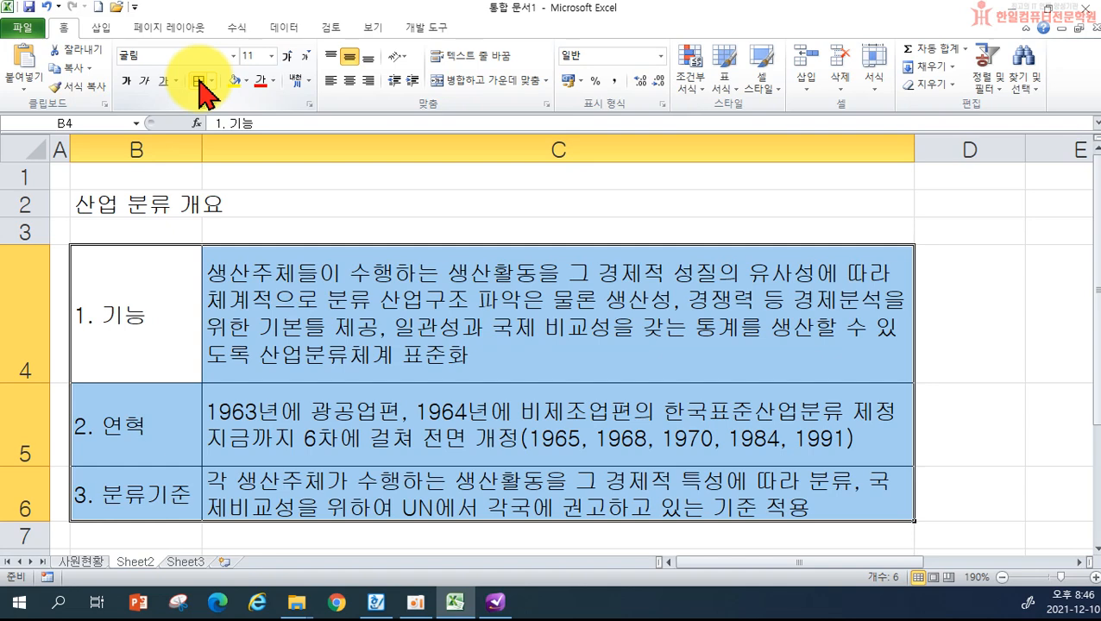
left_click(327, 203)
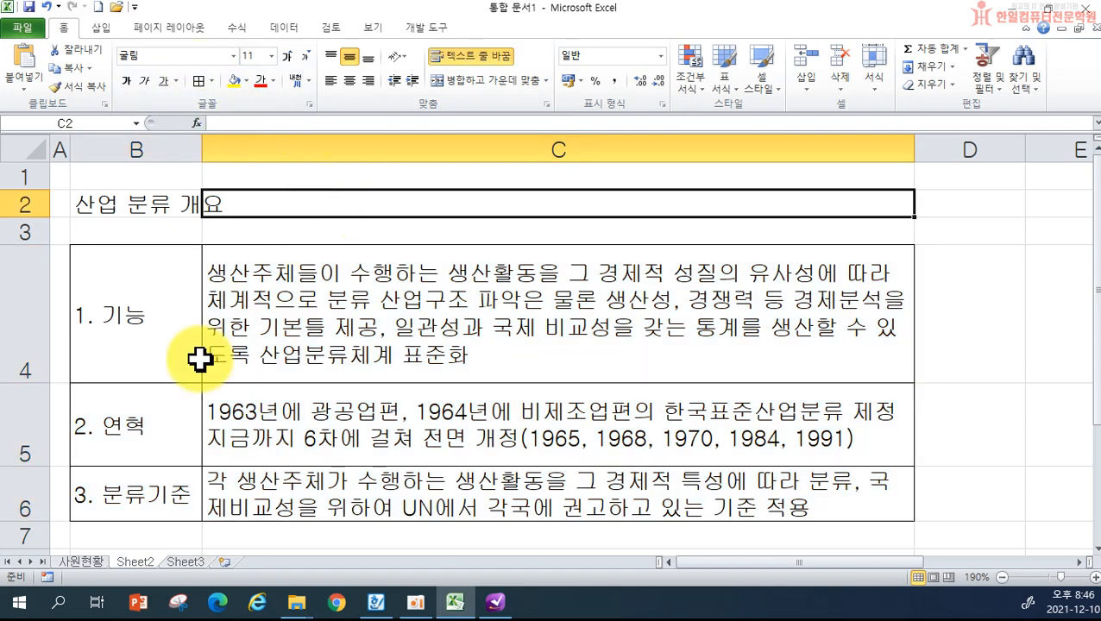
- Fill the heading cells B4:B6 with a light blue theme colour
left_click_drag(131, 341, 136, 489)
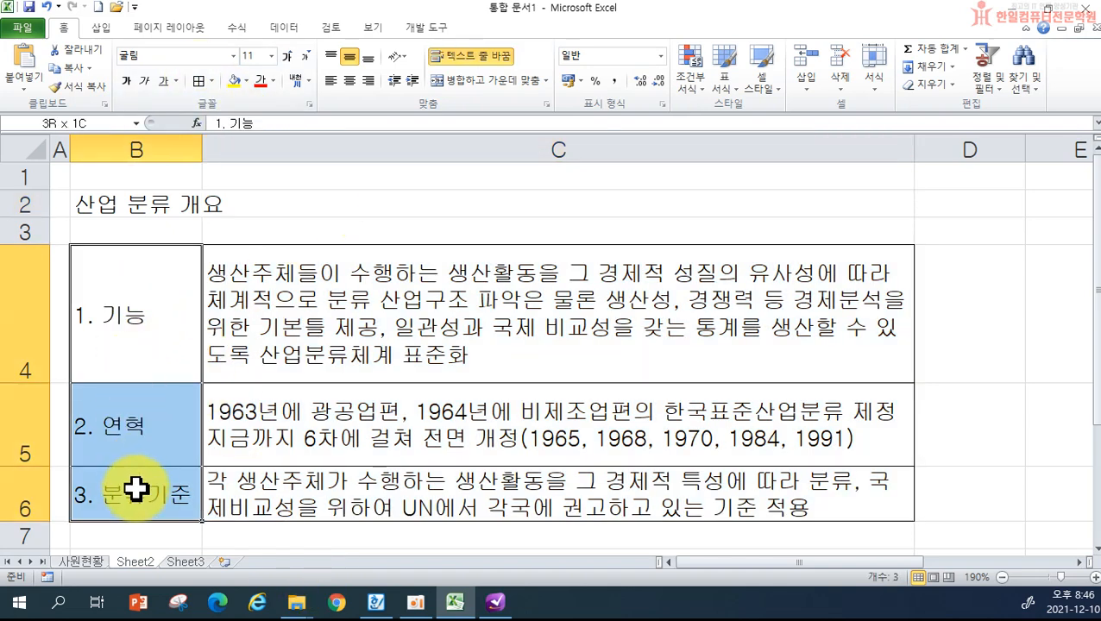
left_click(246, 81)
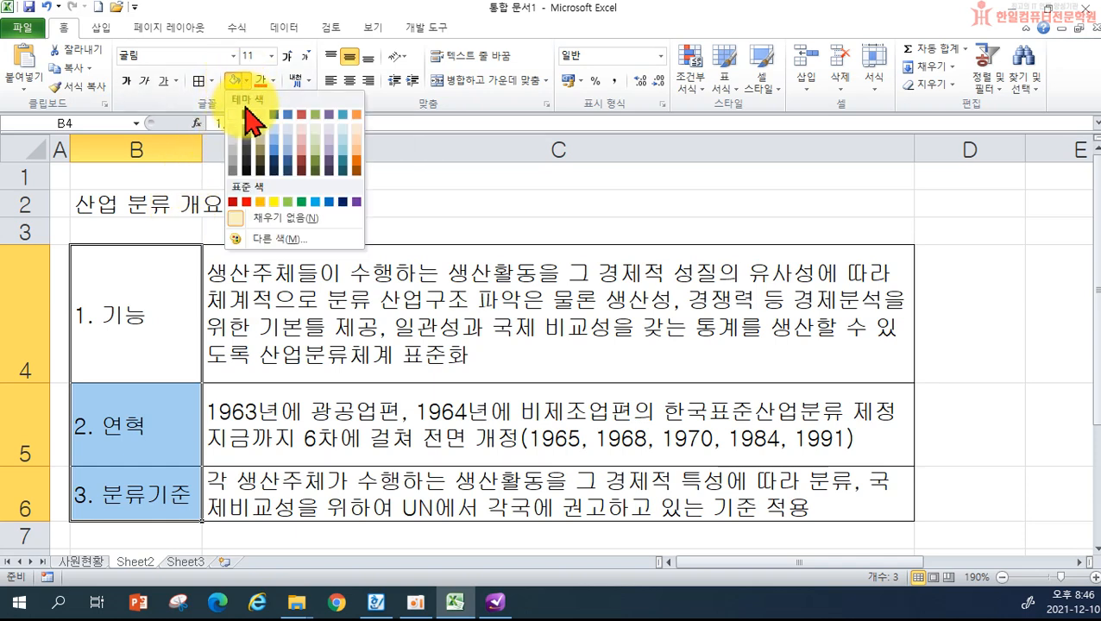
left_click(277, 135)
left_click(492, 212)
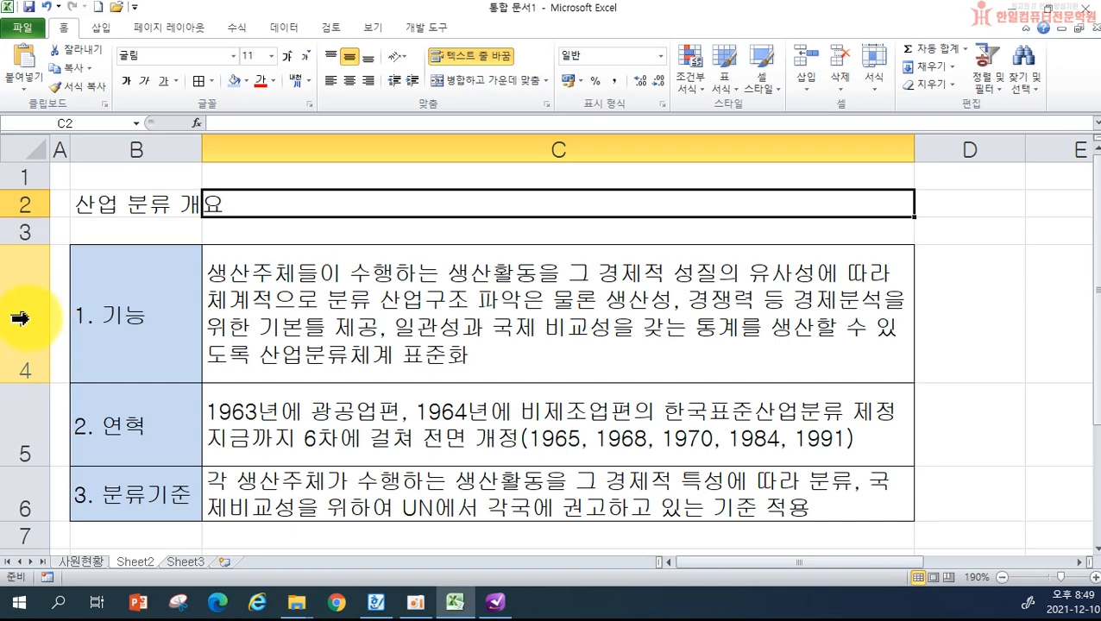
- Make rows 4–6 taller with one shared height of about 65
left_click_drag(19, 318, 11, 483)
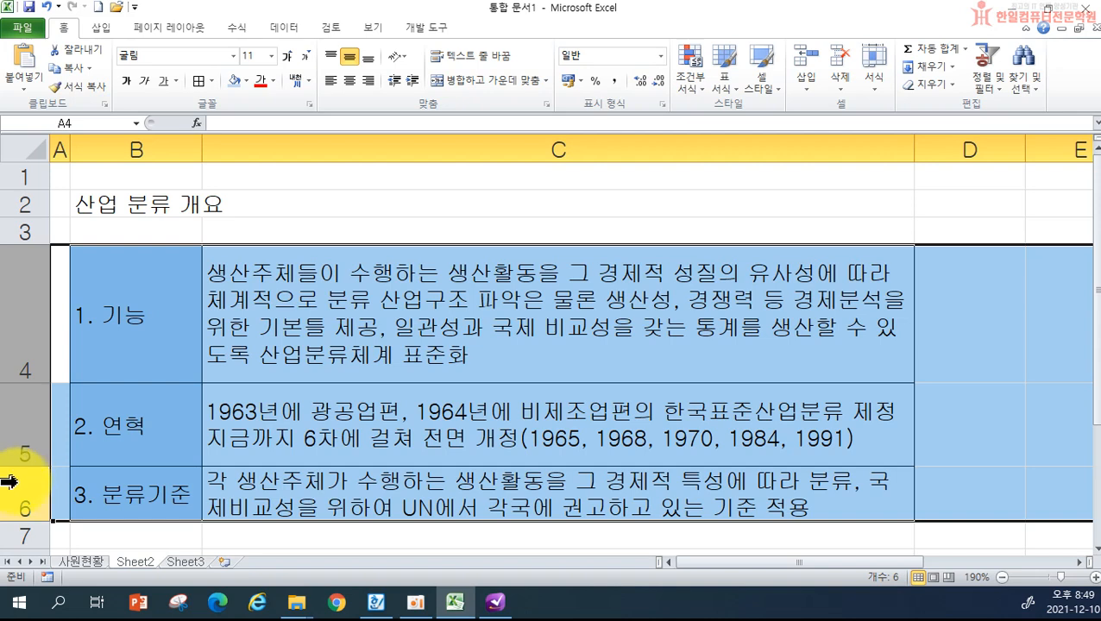
left_click_drag(24, 351, 8, 482)
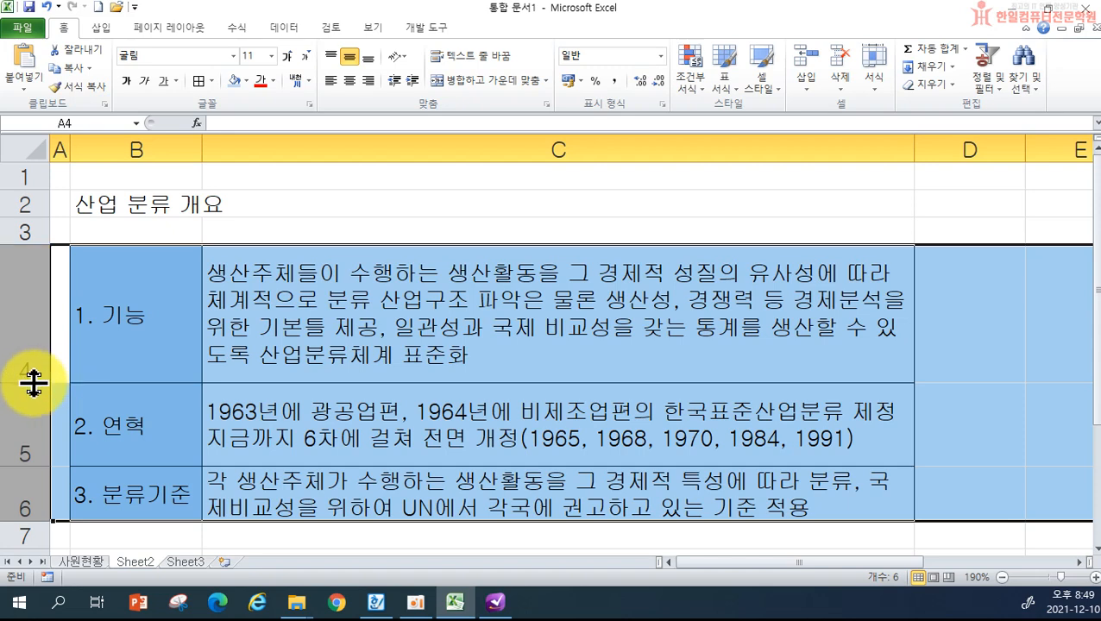
left_click_drag(34, 382, 32, 379)
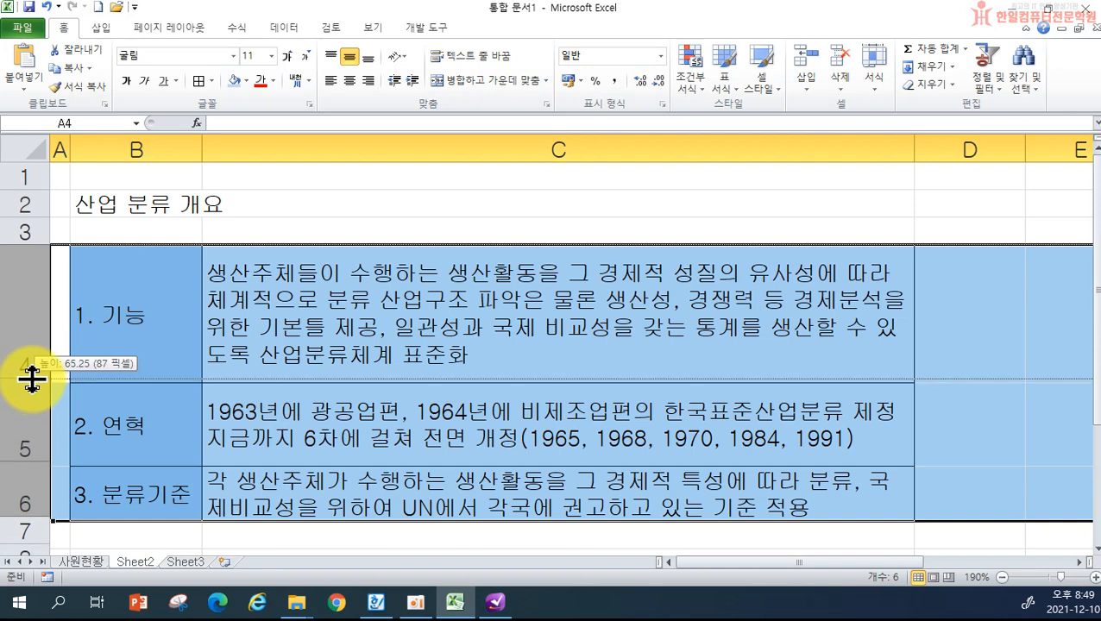
left_click_drag(32, 380, 35, 380)
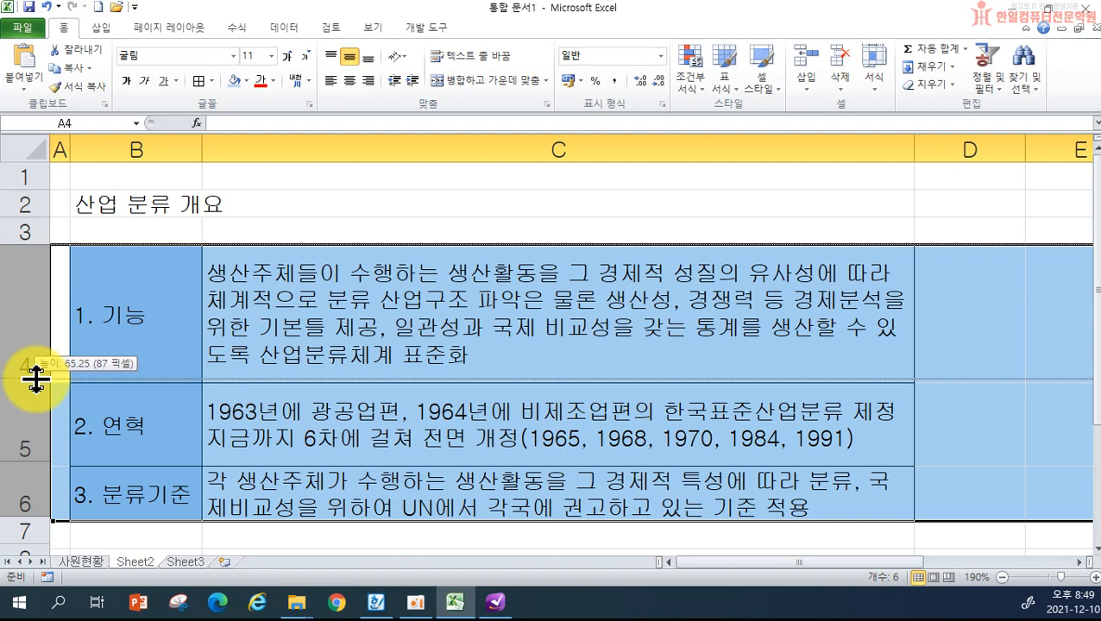
left_click_drag(35, 380, 35, 379)
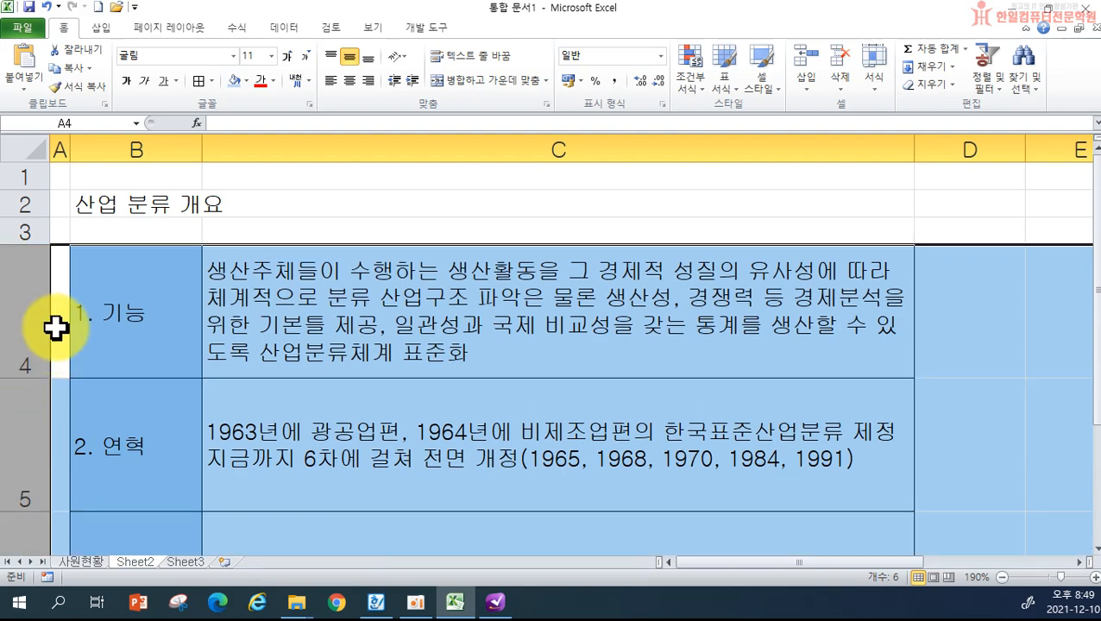
scroll(121, 393, "down", 1)
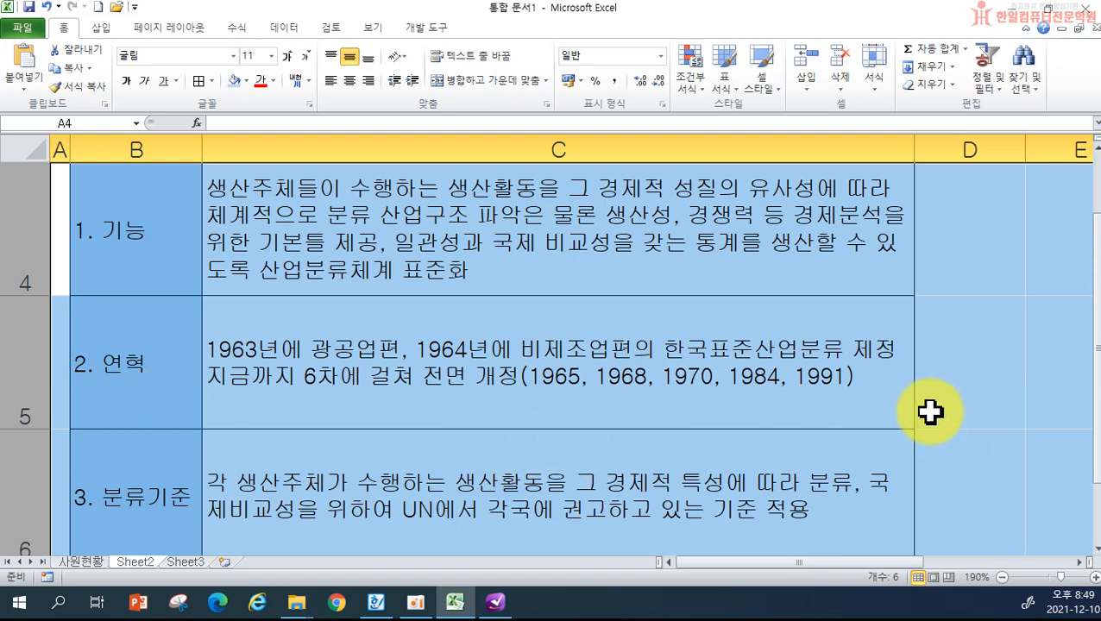
scroll(571, 448, "up", 1)
scroll(576, 437, "down", 3, "ctrl")
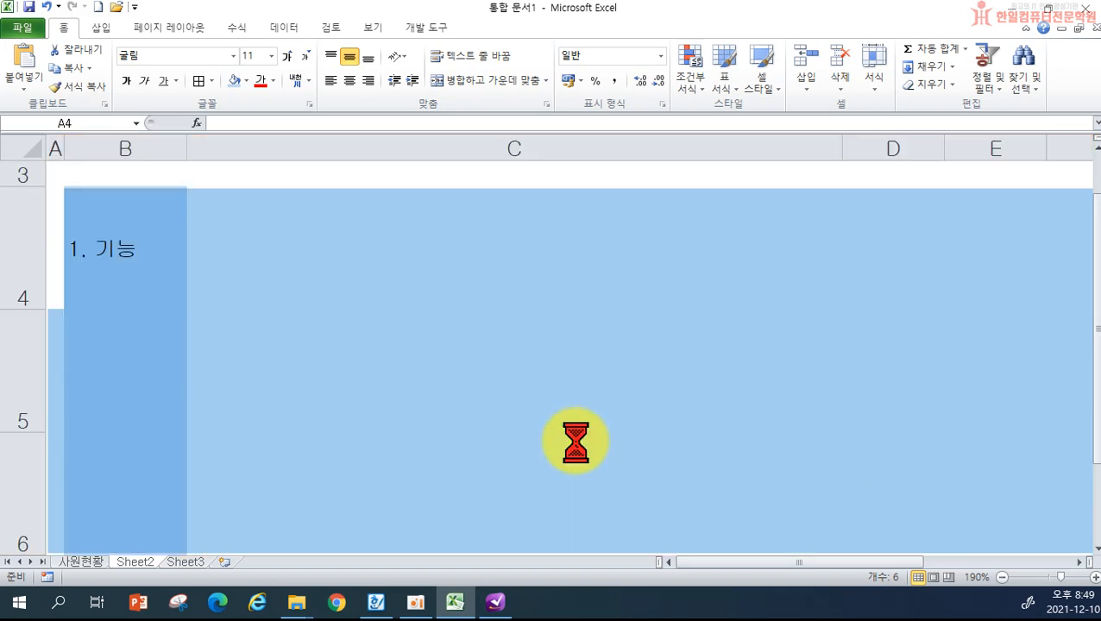
scroll(319, 489, "up", 3, "ctrl")
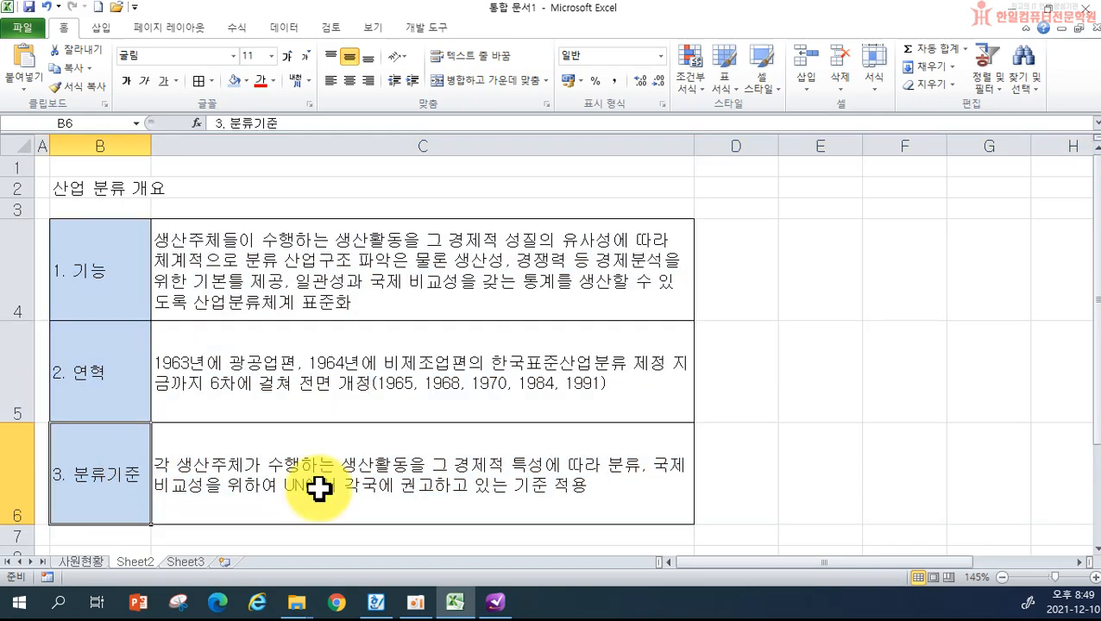
scroll(380, 489, "down", 3, "ctrl")
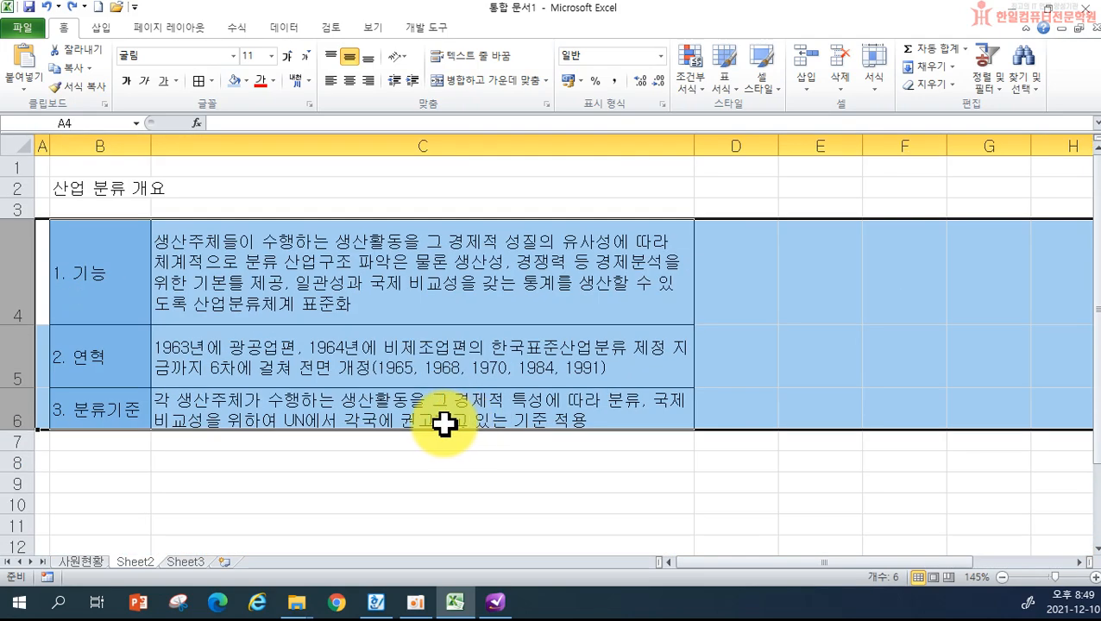
left_click(328, 464)
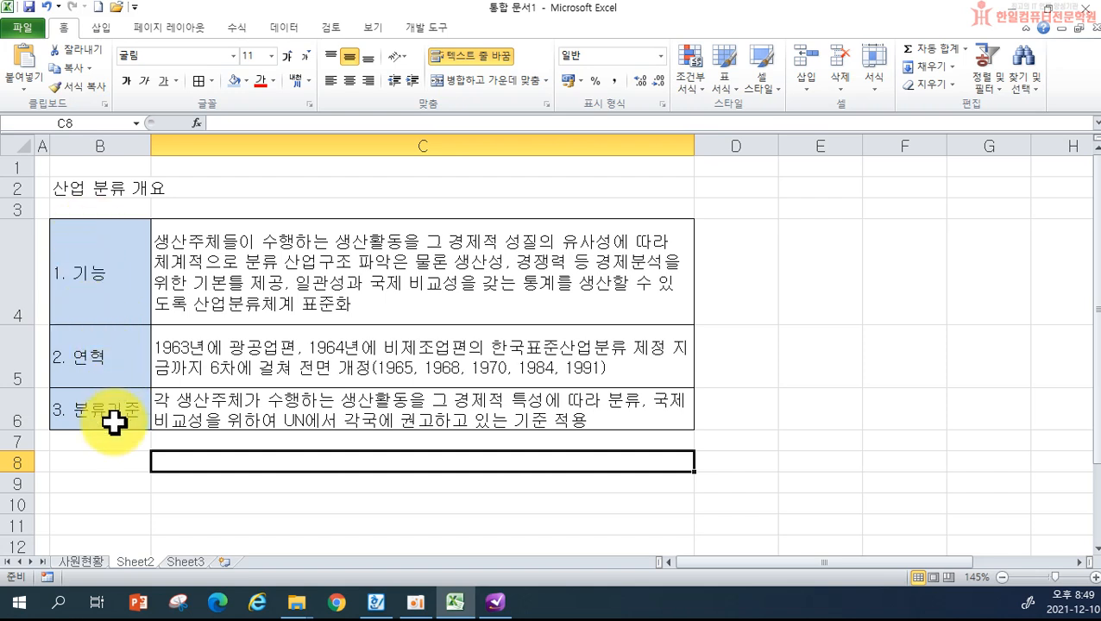
- Reselect rows 4–6 and readjust them to one final uniform height
left_click(3, 280)
left_click_drag(2, 281, 2, 398)
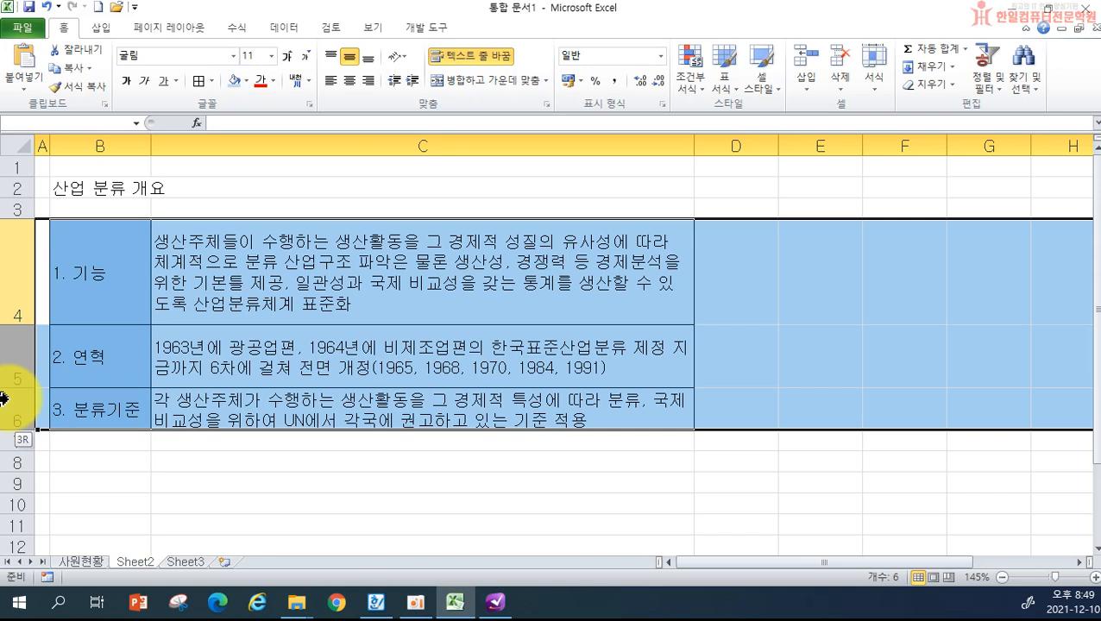
left_click_drag(2, 399, 3, 399)
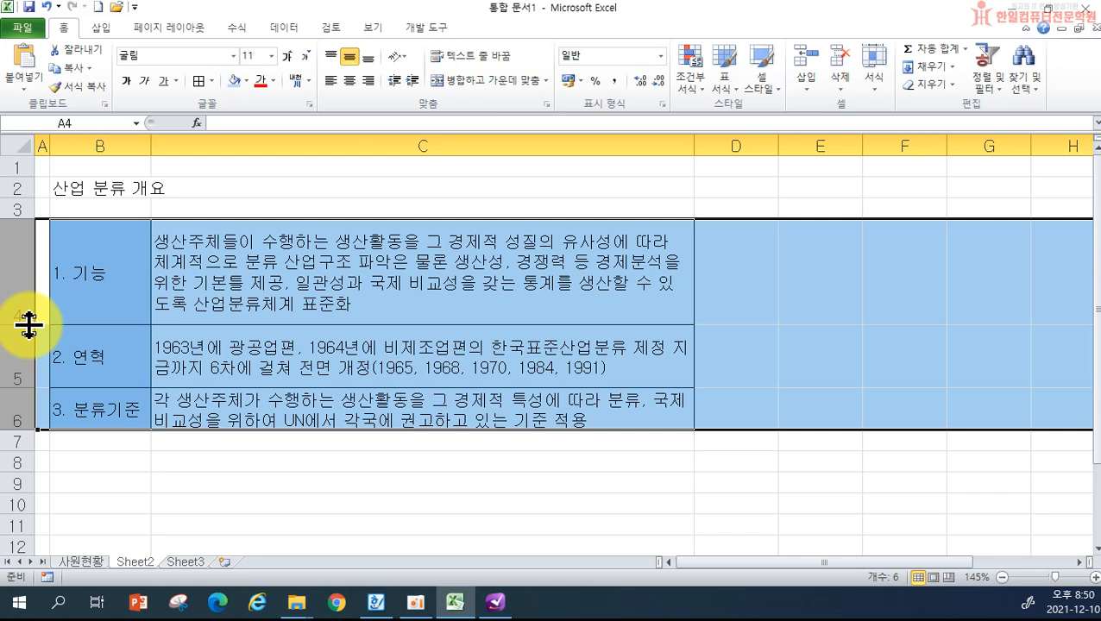
left_click_drag(28, 325, 29, 316)
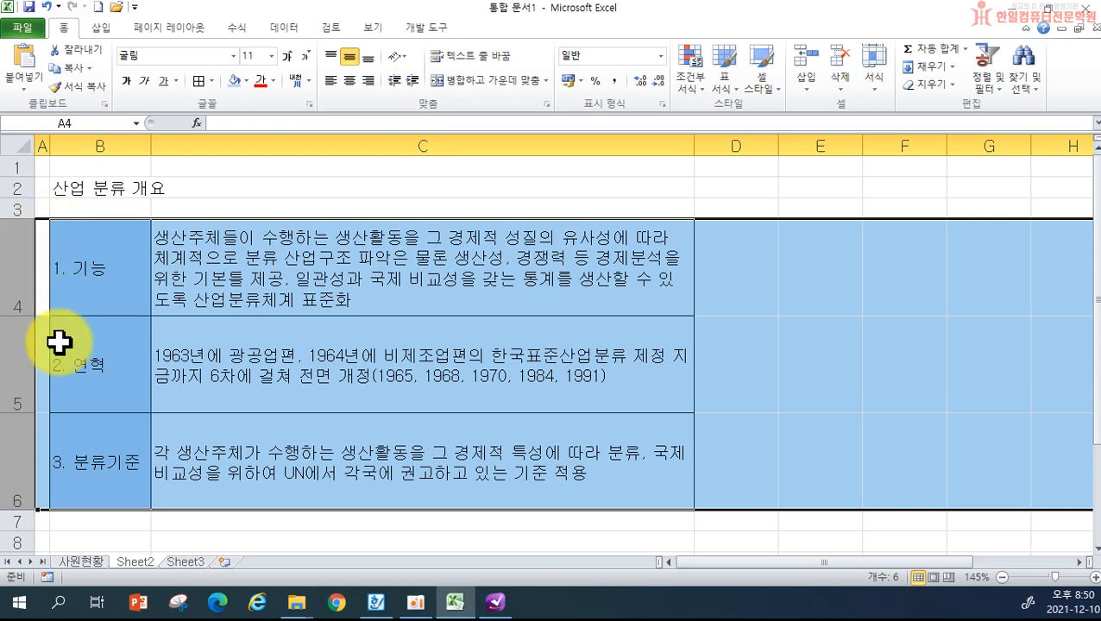
- Merge and centre the title '산업 분류 개요' across B2:C2 at 20 pt
left_click(763, 454)
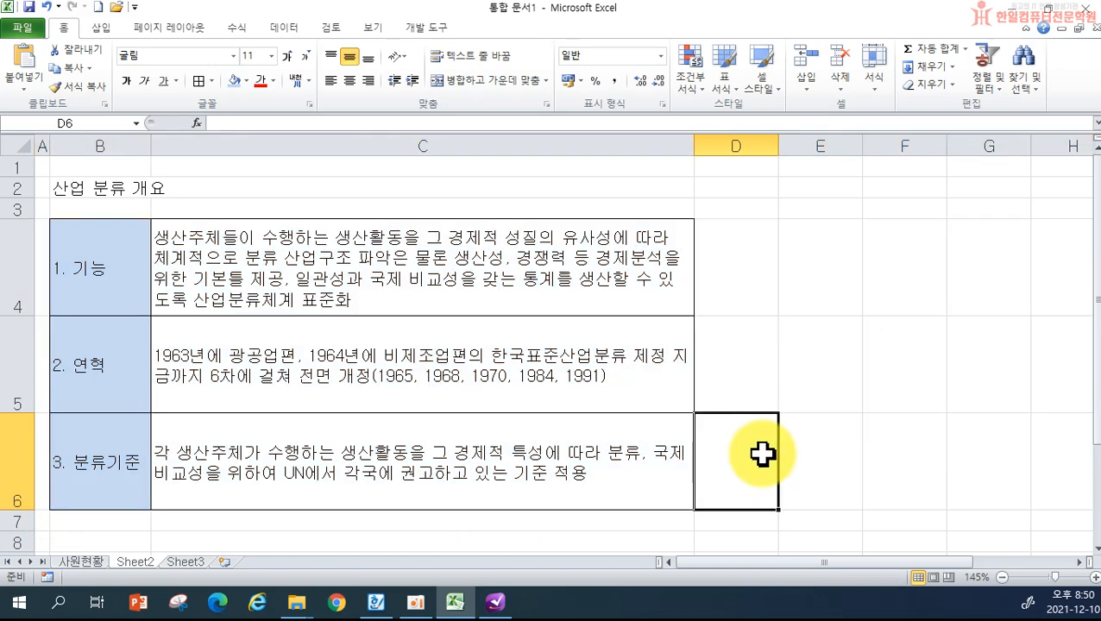
left_click(815, 393)
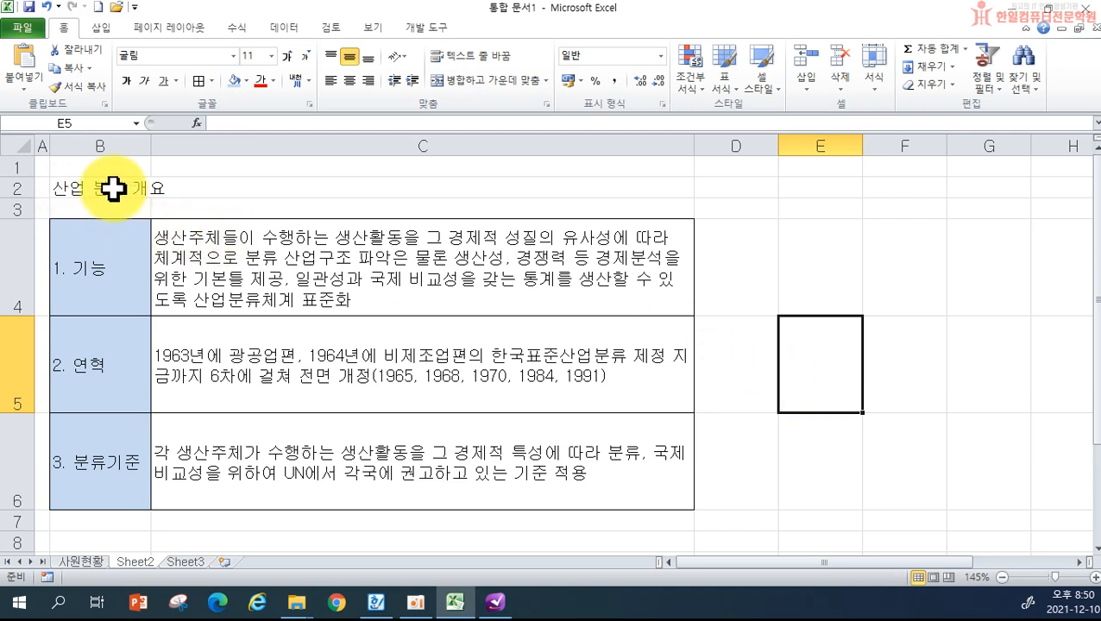
left_click_drag(108, 189, 229, 188)
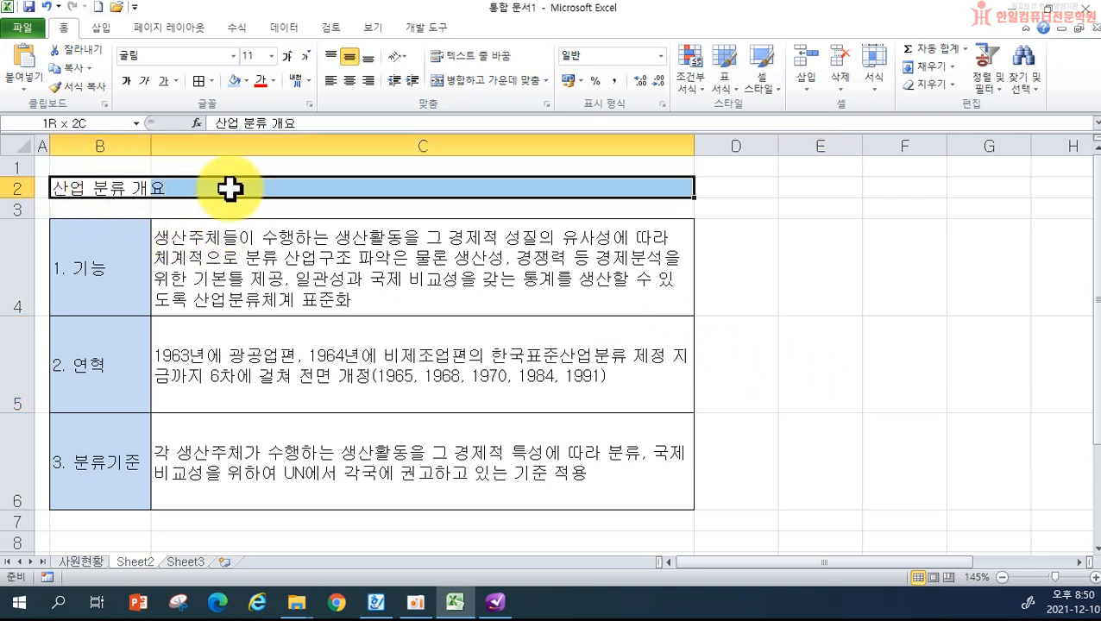
left_click(487, 80)
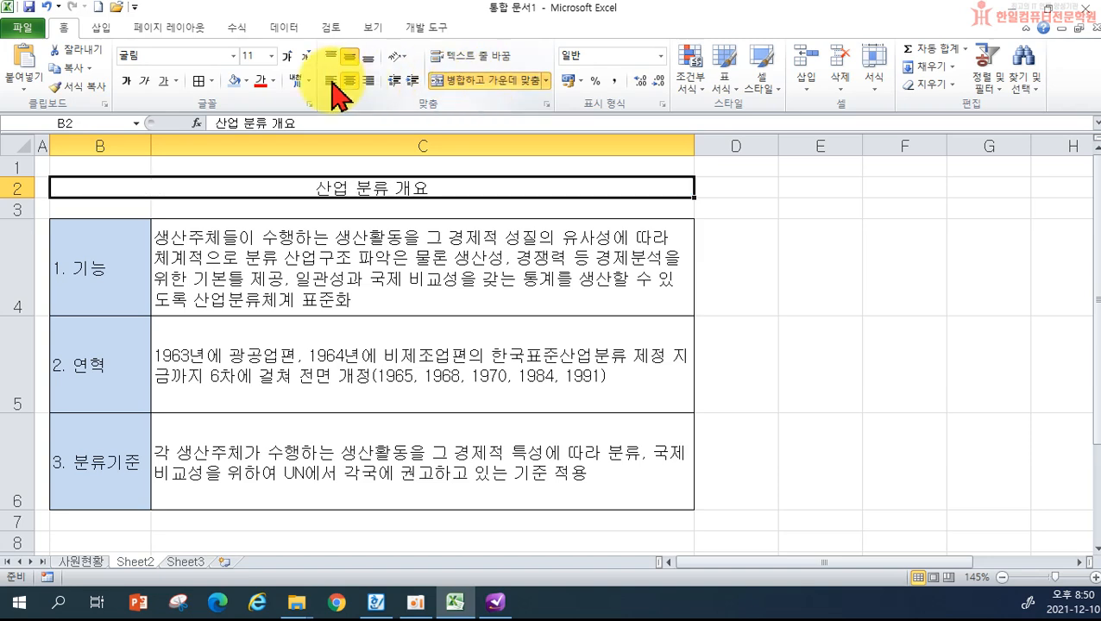
left_click(288, 56)
left_click(288, 56)
left_click(288, 56)
left_click(288, 56)
left_click(287, 57)
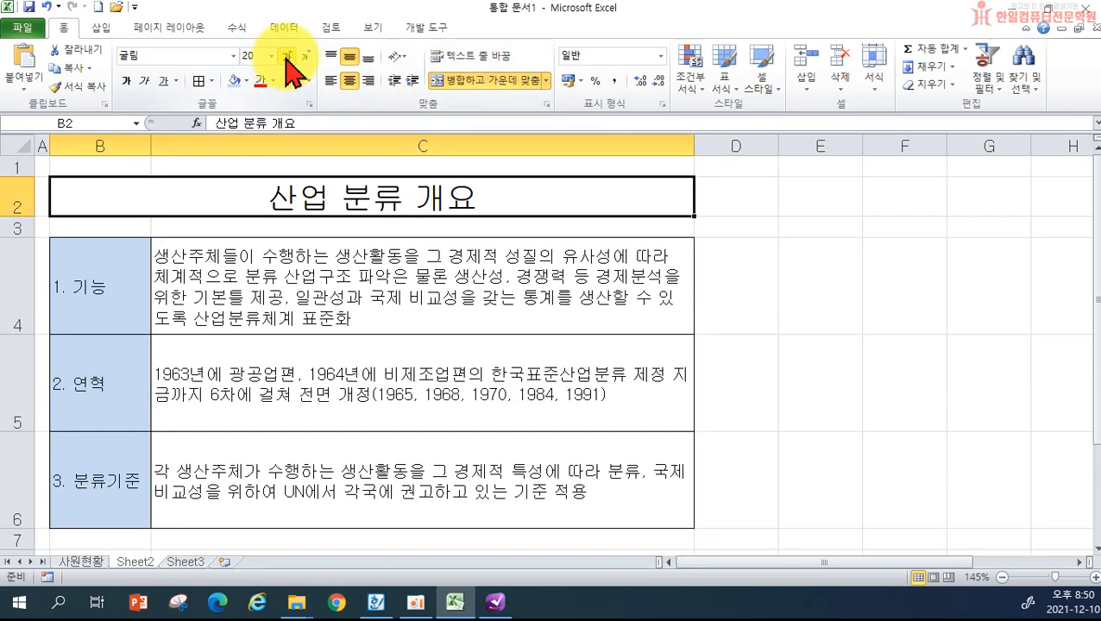
left_click(852, 343)
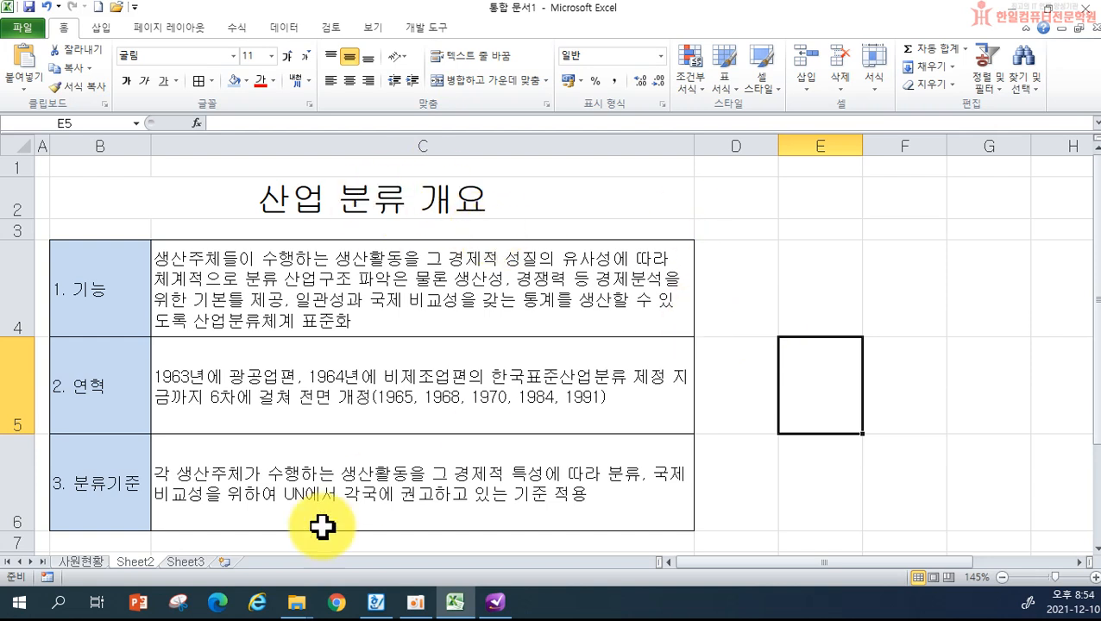
- Rename the Sheet2 tab to '산업분류개요'
double_click(130, 562)
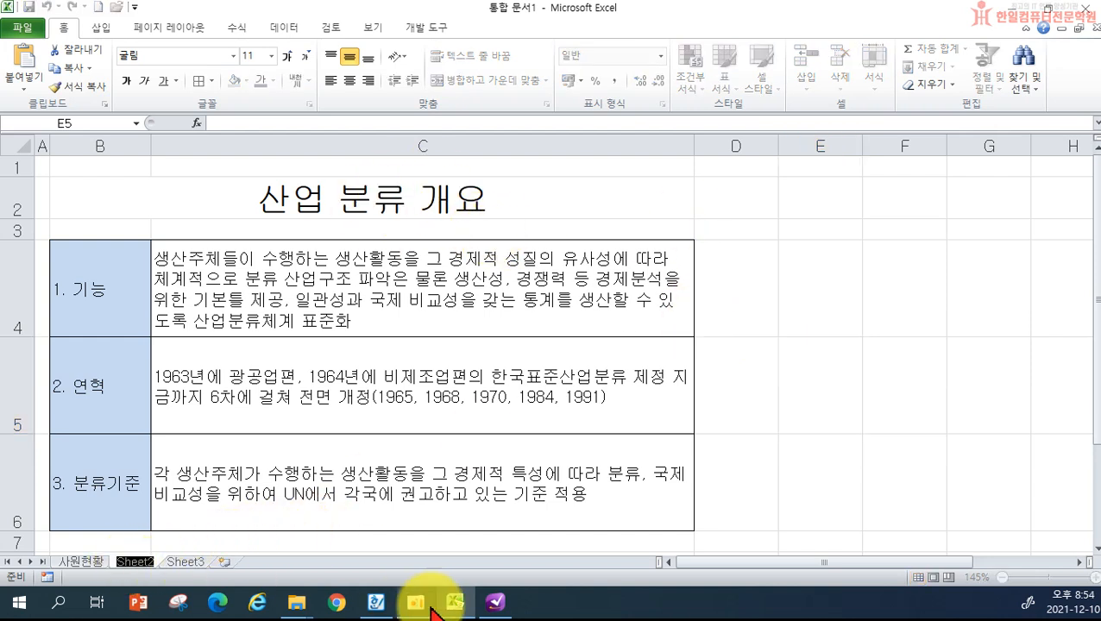
mouse_move(431, 608)
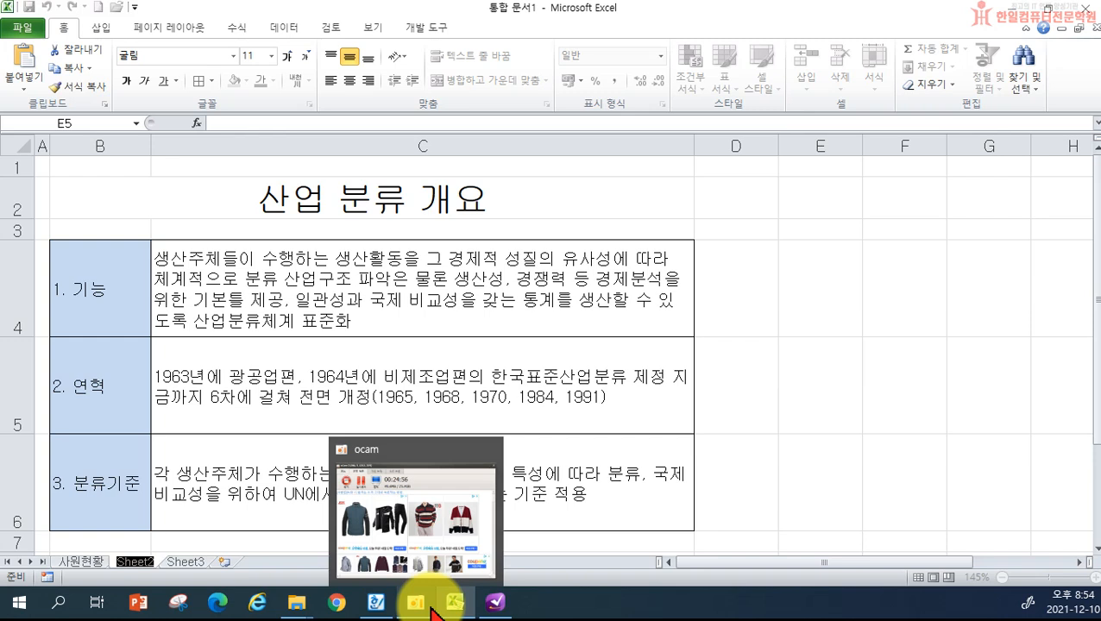
type("산업분류개요")
key("Return")
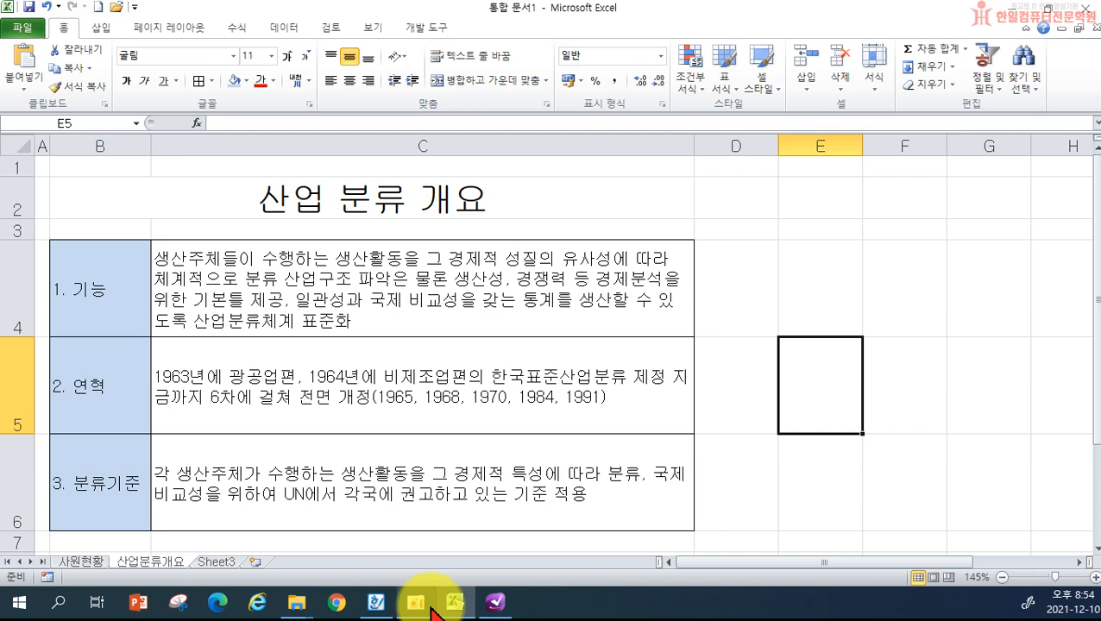
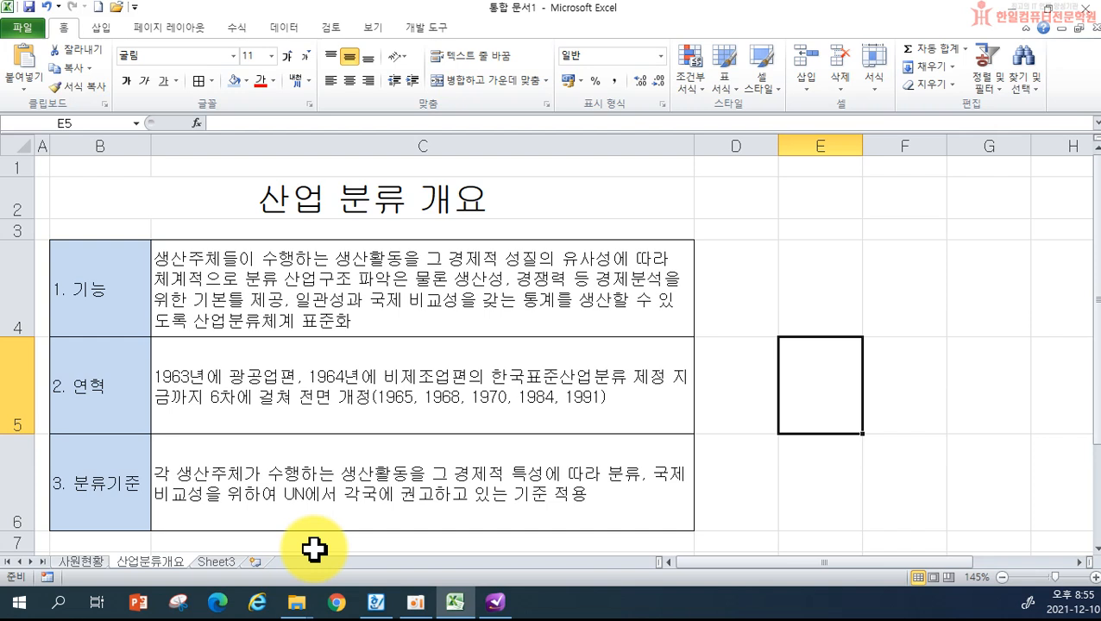
- Switch to the blank Sheet3, zoom in to about 235%, and select cell A2
left_click(216, 561)
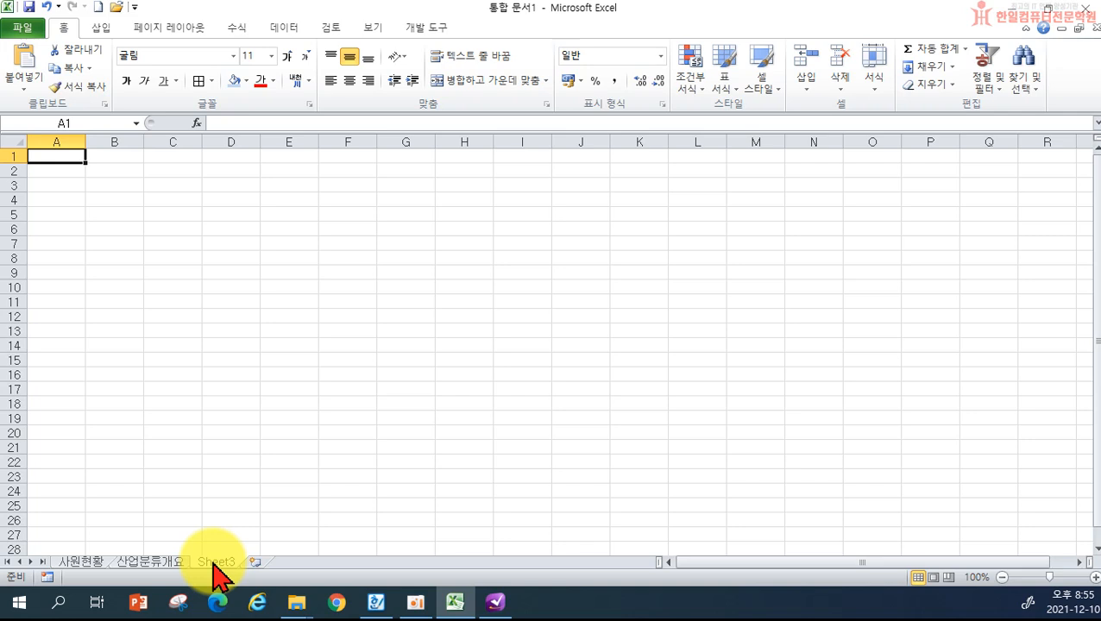
left_click(410, 389)
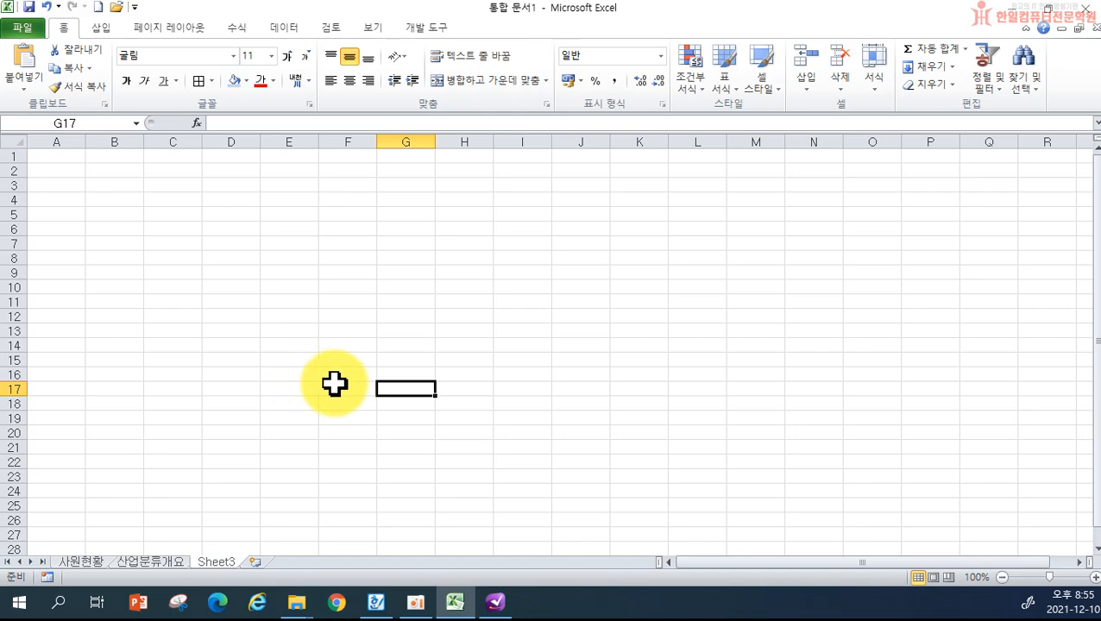
scroll(351, 403, "up", 9)
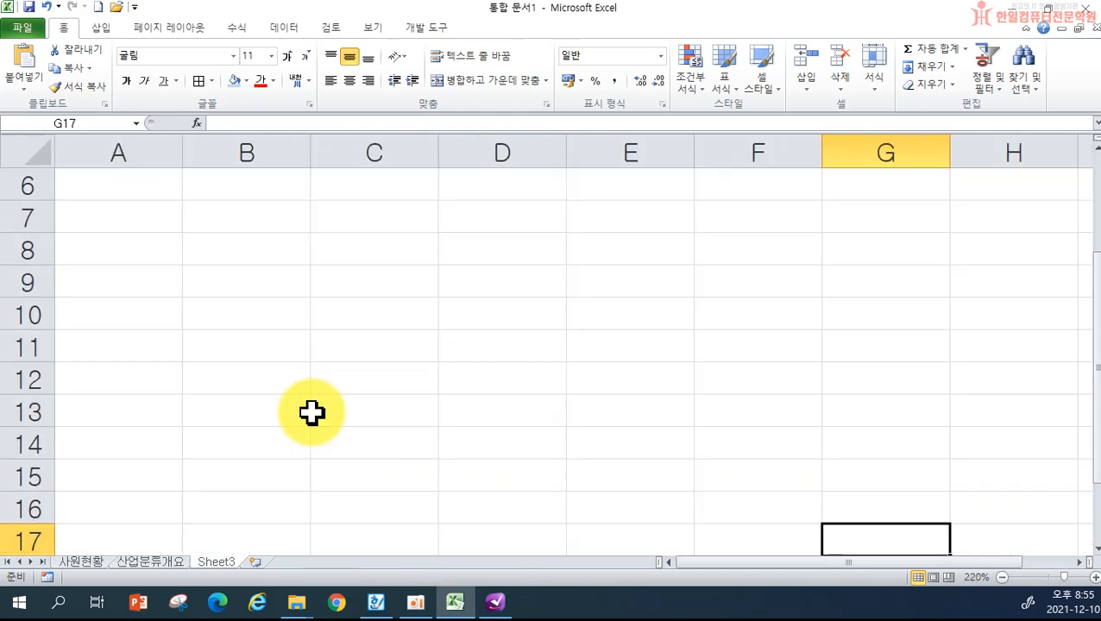
scroll(268, 357, "up", 2)
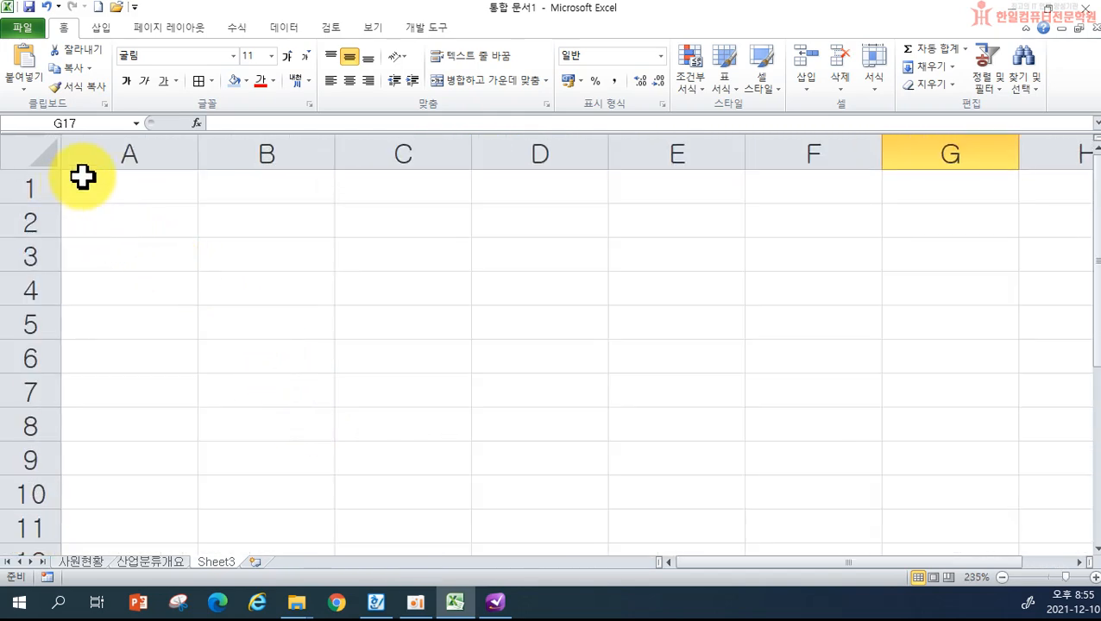
left_click(115, 221)
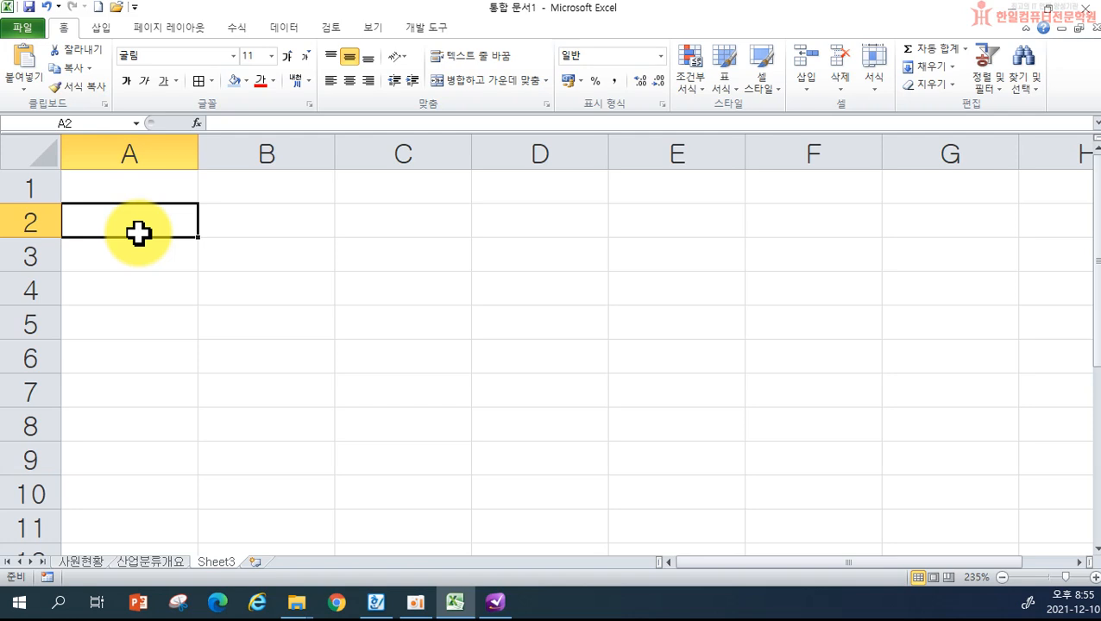
- Start A2 with a square symbol followed by '2020年', converting 년 to hanja
type("ㅁ")
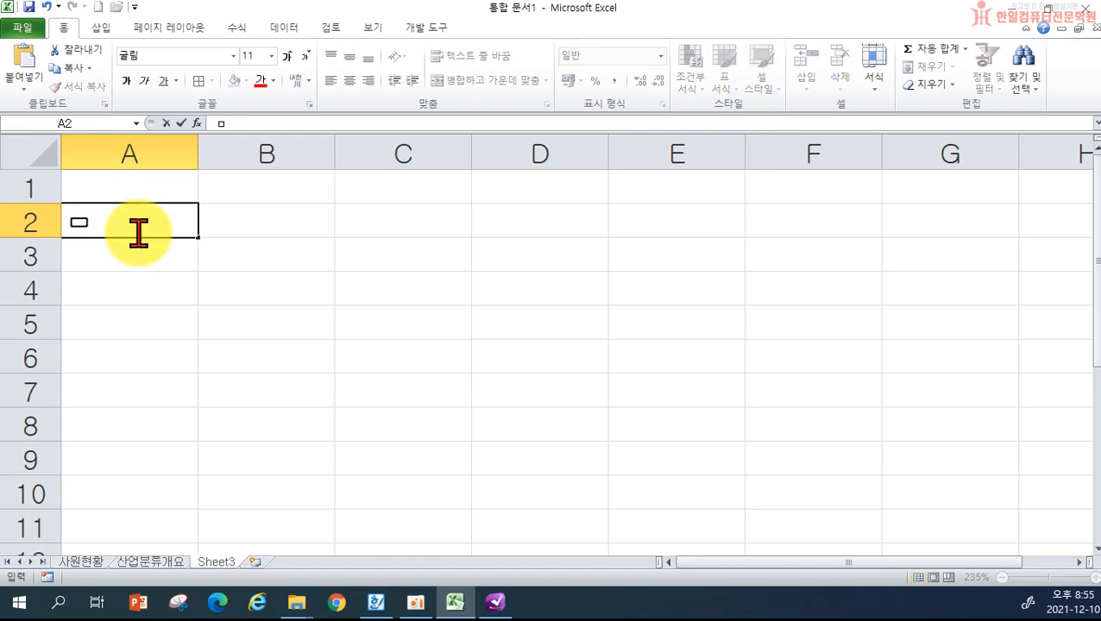
key("Hangul_Hanja")
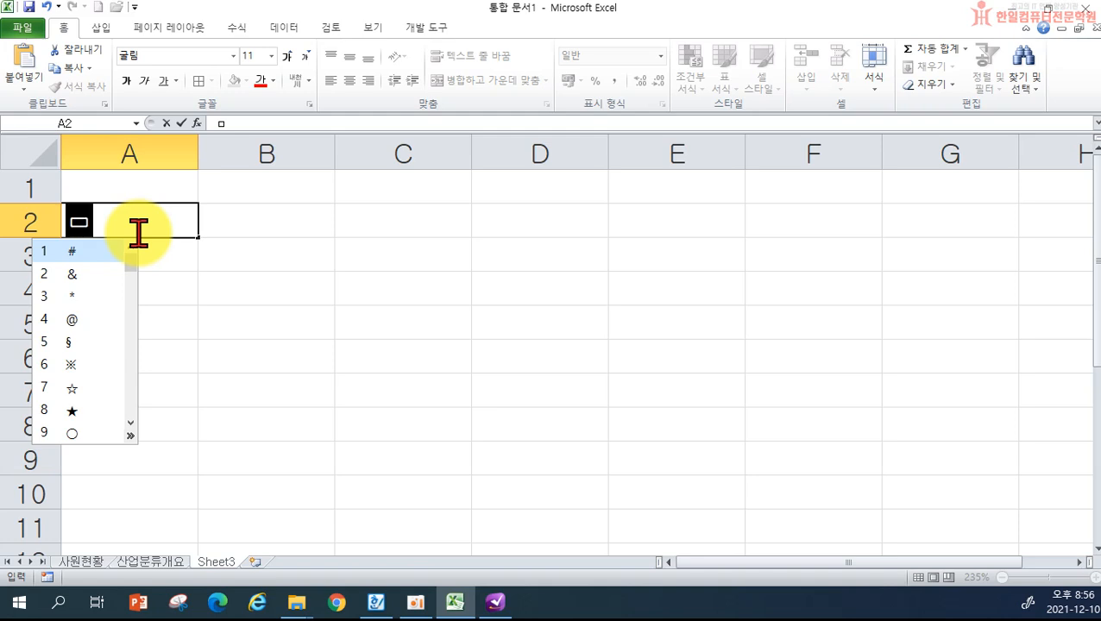
key("Tab")
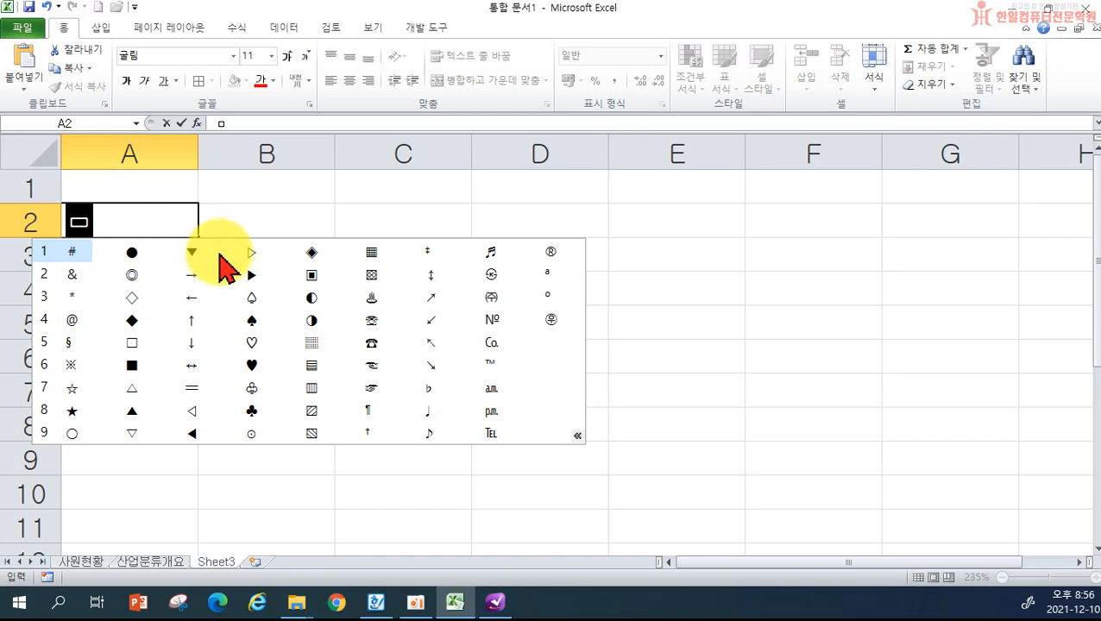
left_click(310, 275)
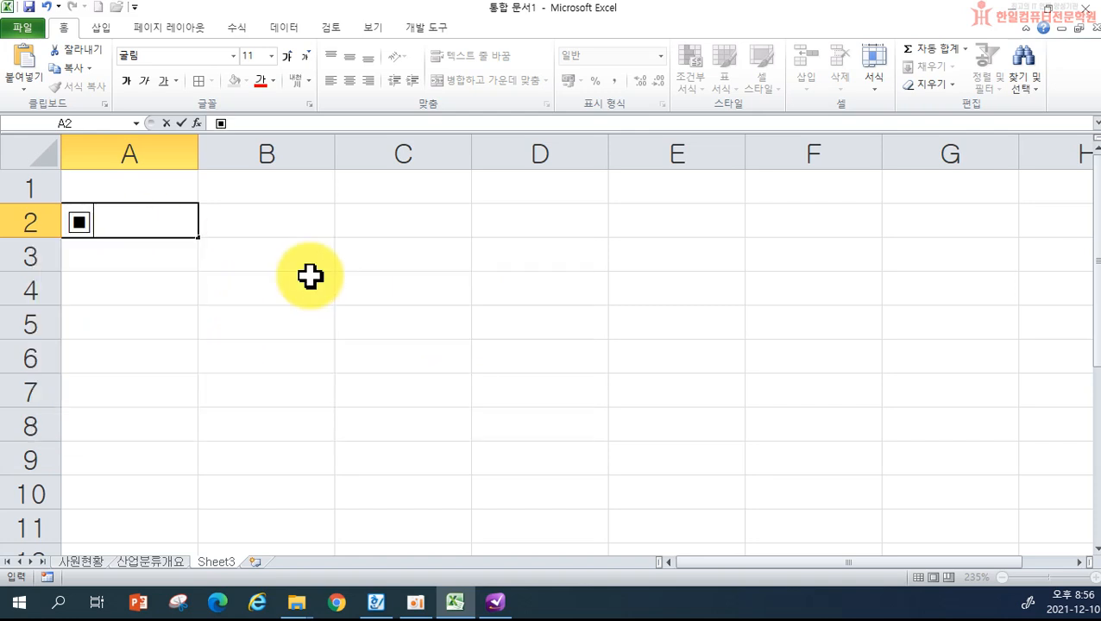
type("2020ㄴ")
type("ㅕㄴ")
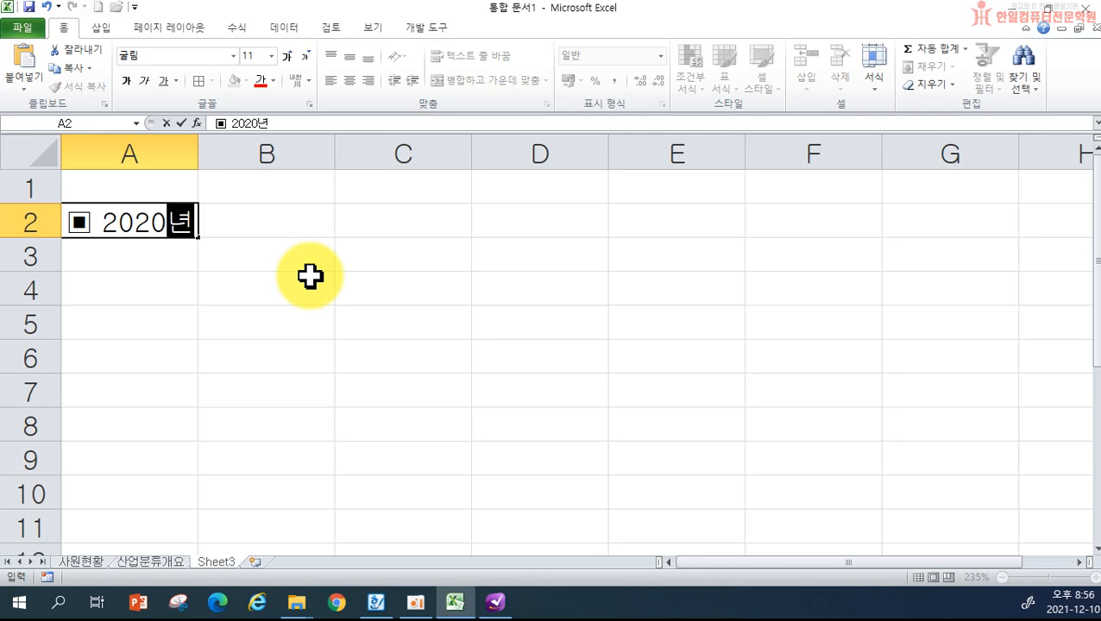
key("Hangul_Hanja")
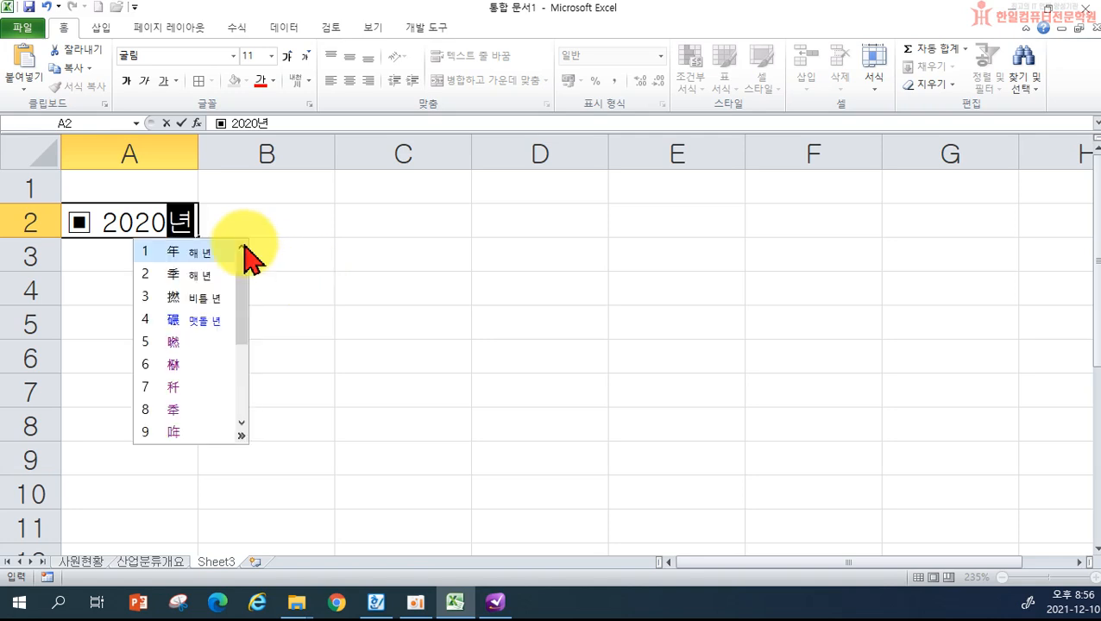
left_click(196, 259)
- Add '上半期' from 상반기, then '주요 수출 현황' and a closing square symbol
type("사")
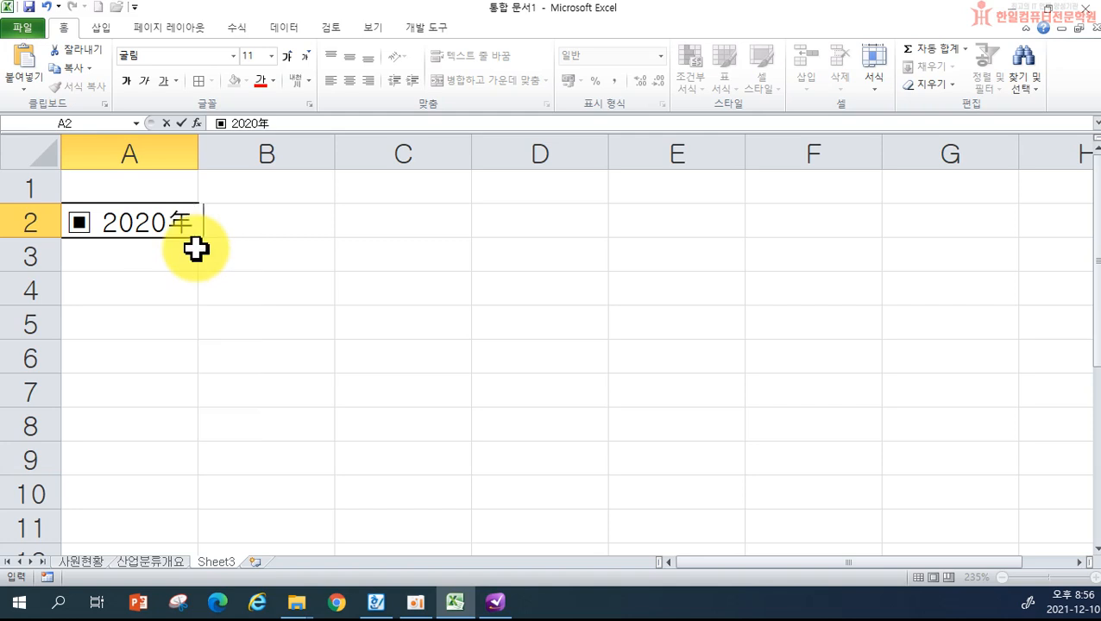
type("ㅇ반기")
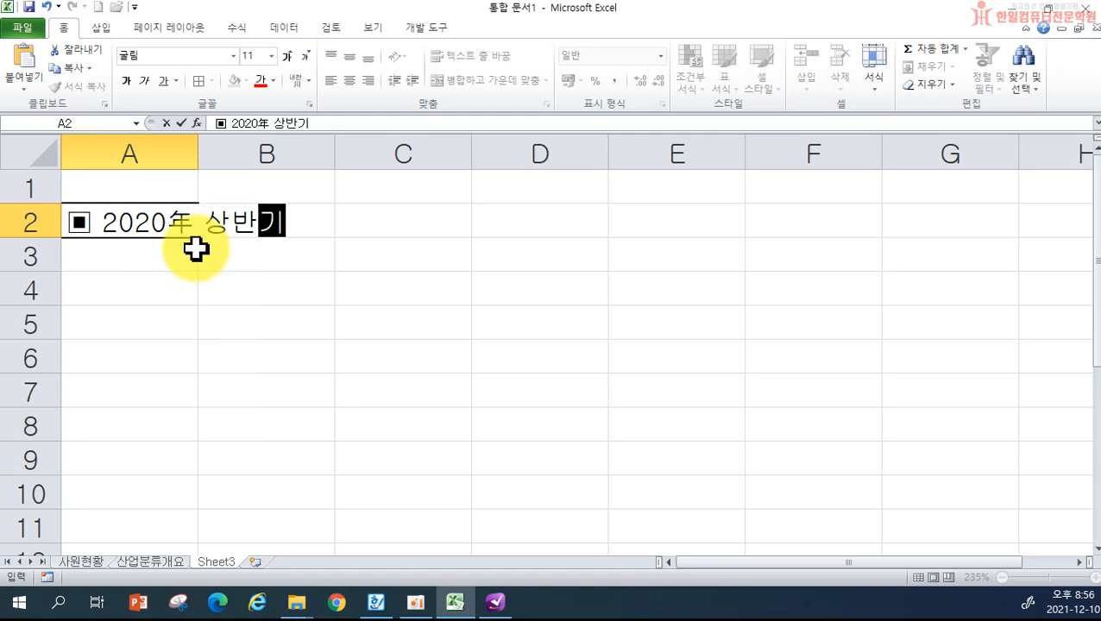
left_click_drag(233, 229, 277, 226)
key("Hangul_Hanja")
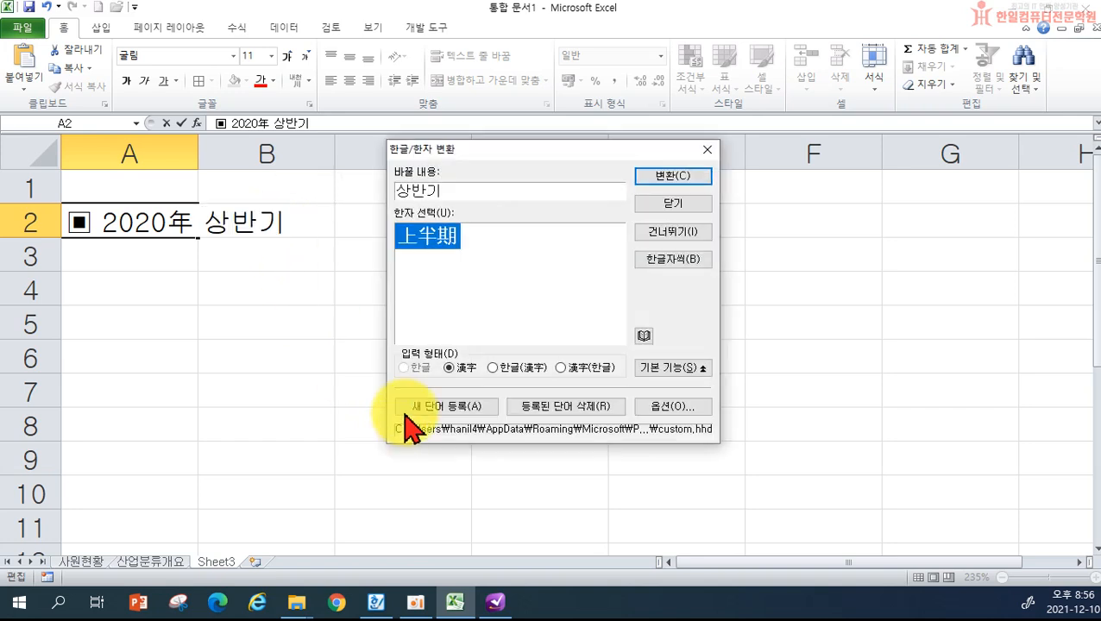
left_click(649, 178)
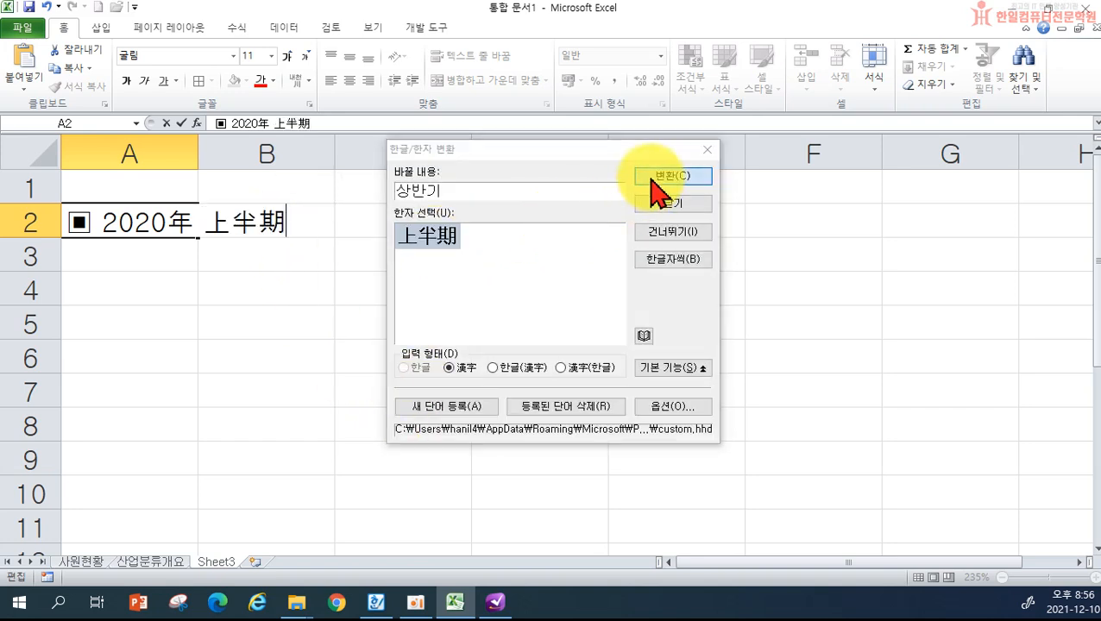
type("주요 수출 현호황 ㅁ")
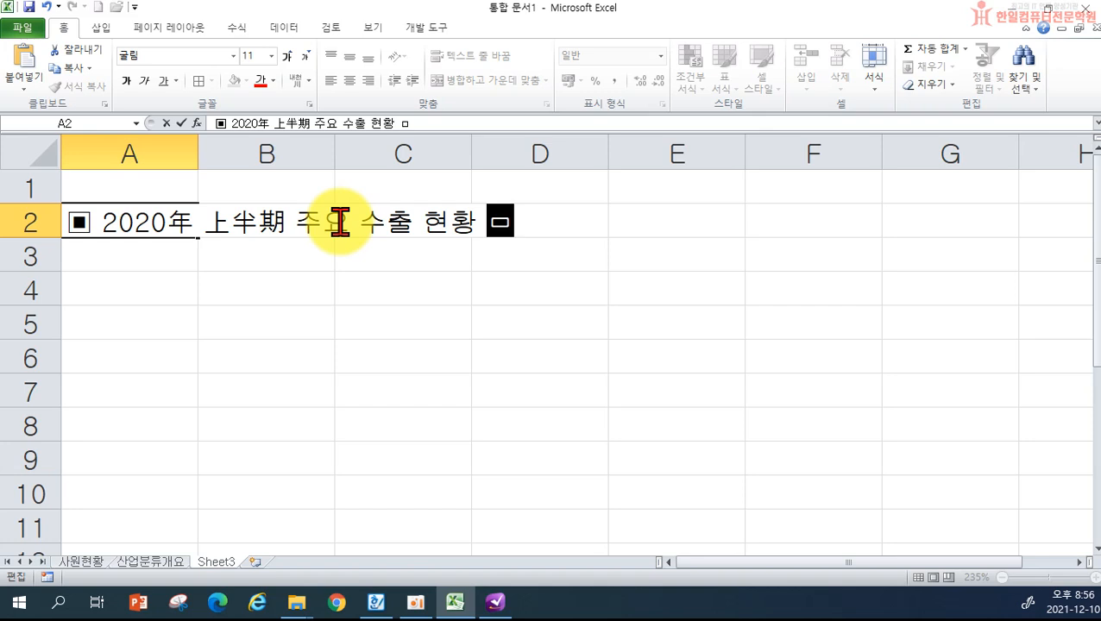
key("Hangul_Hanja")
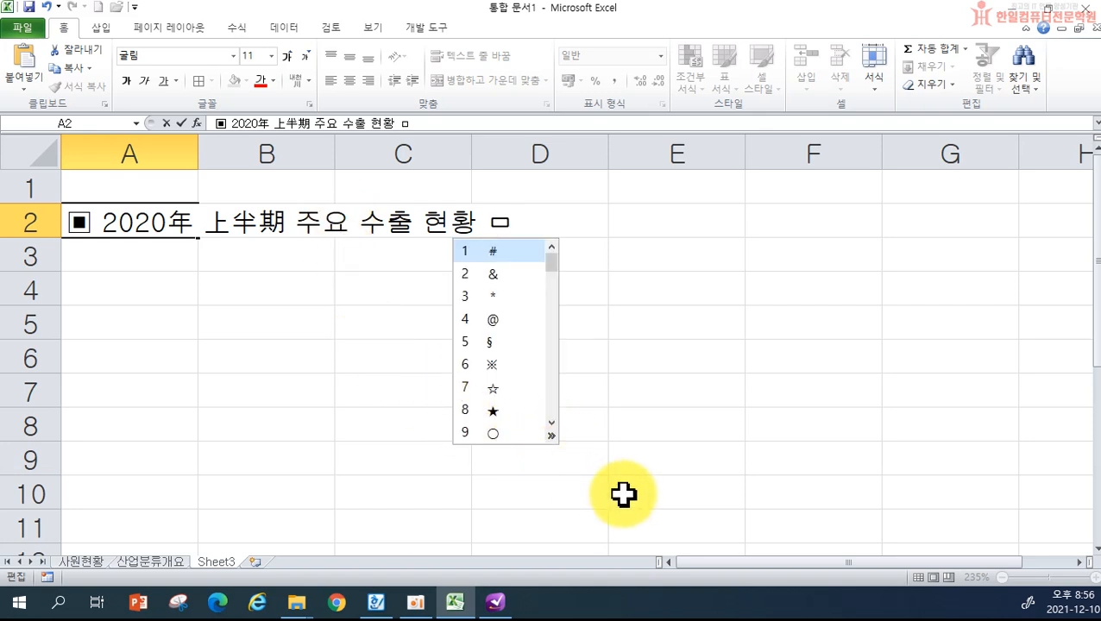
key("Tab")
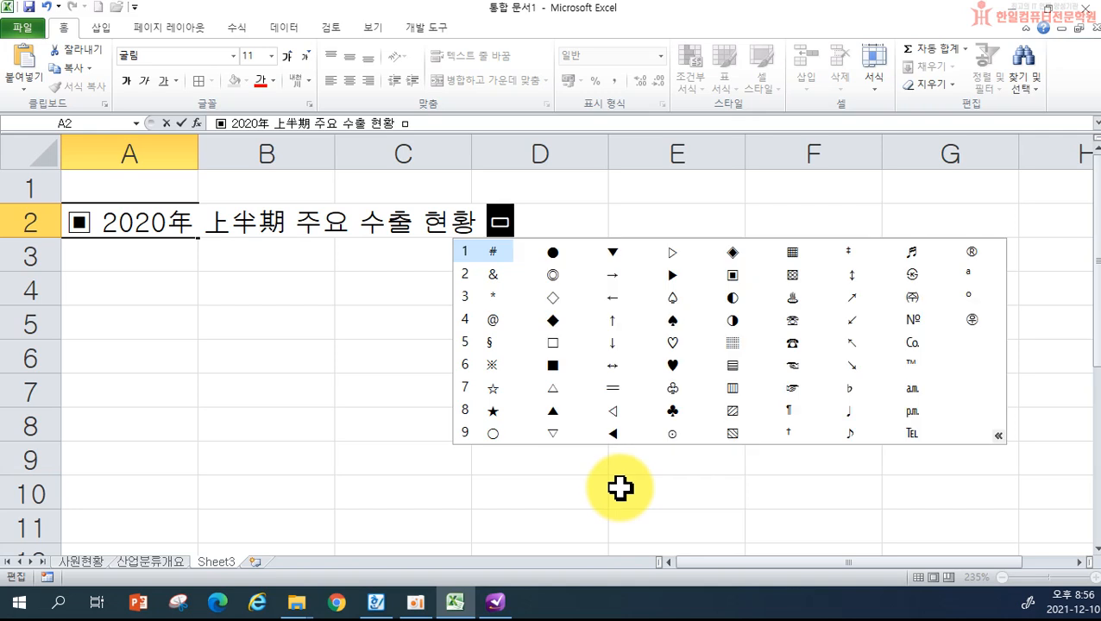
left_click(731, 276)
left_click(731, 276)
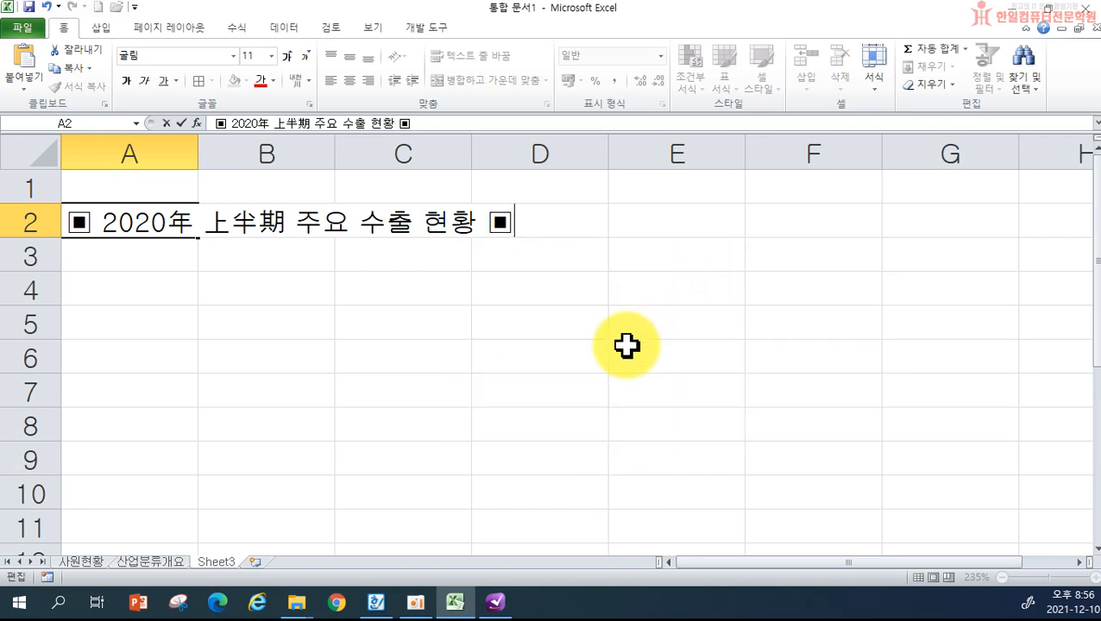
left_click(626, 345)
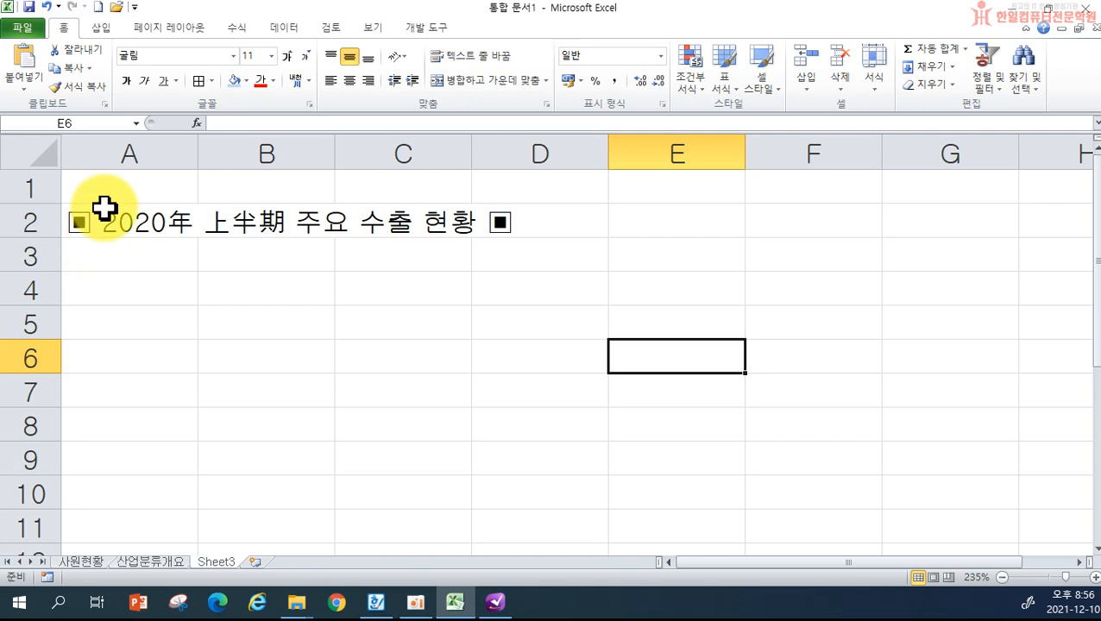
- Enter headers 자동차, 반도체, 농산물, 화학제품 across B4:E4
left_click(132, 314)
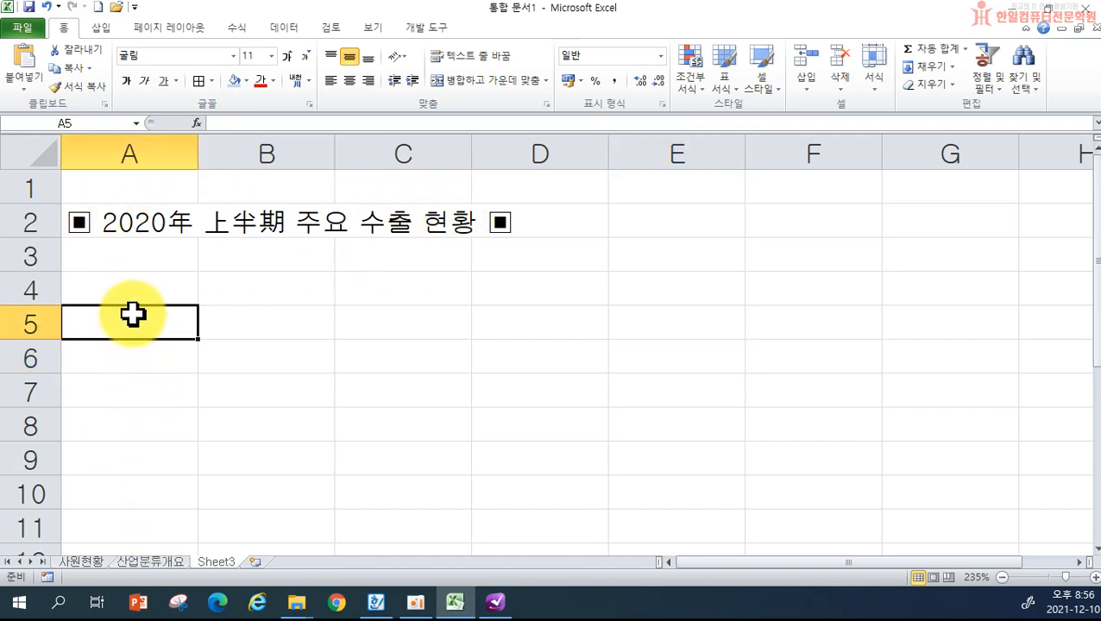
key("Up")
left_click(232, 288)
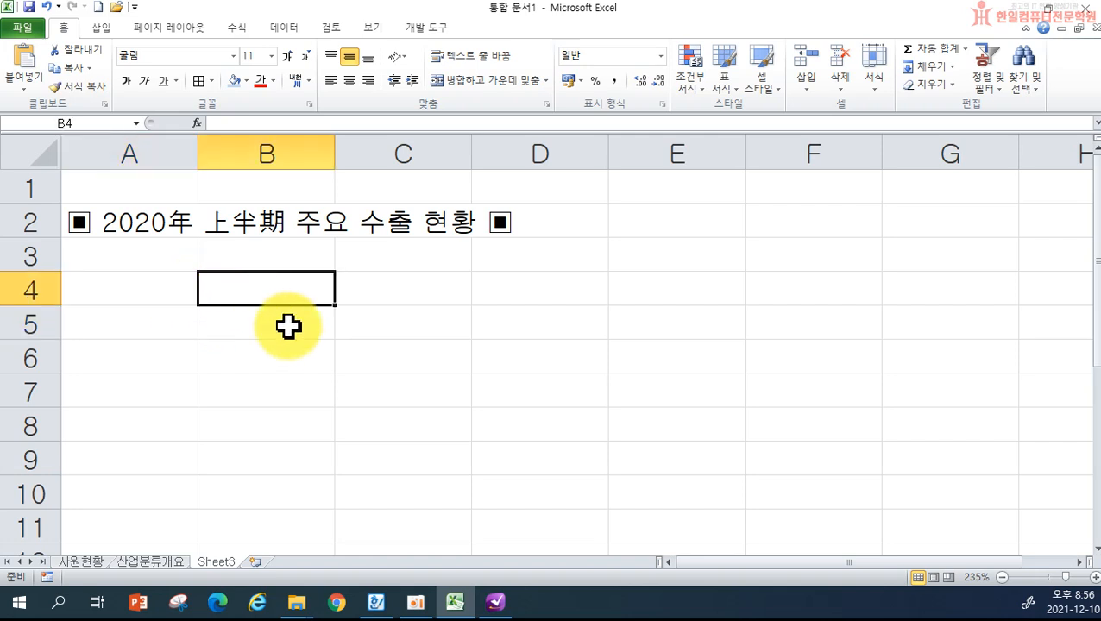
type("자동차")
key("Tab")
type("반도체")
key("Tab")
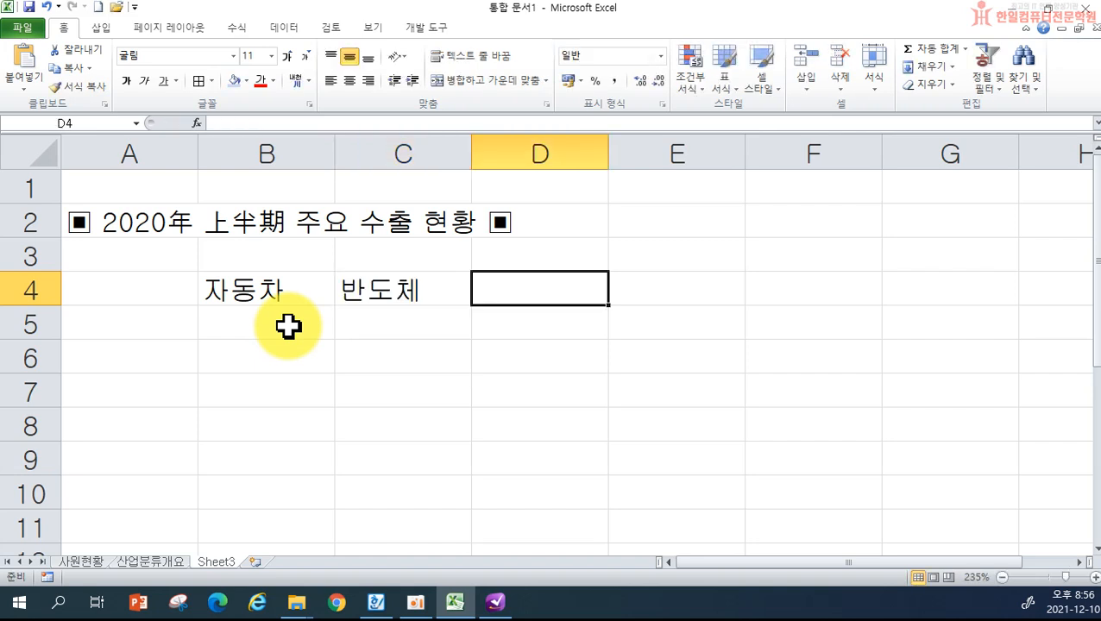
type("농산물")
key("Tab")
type("화학")
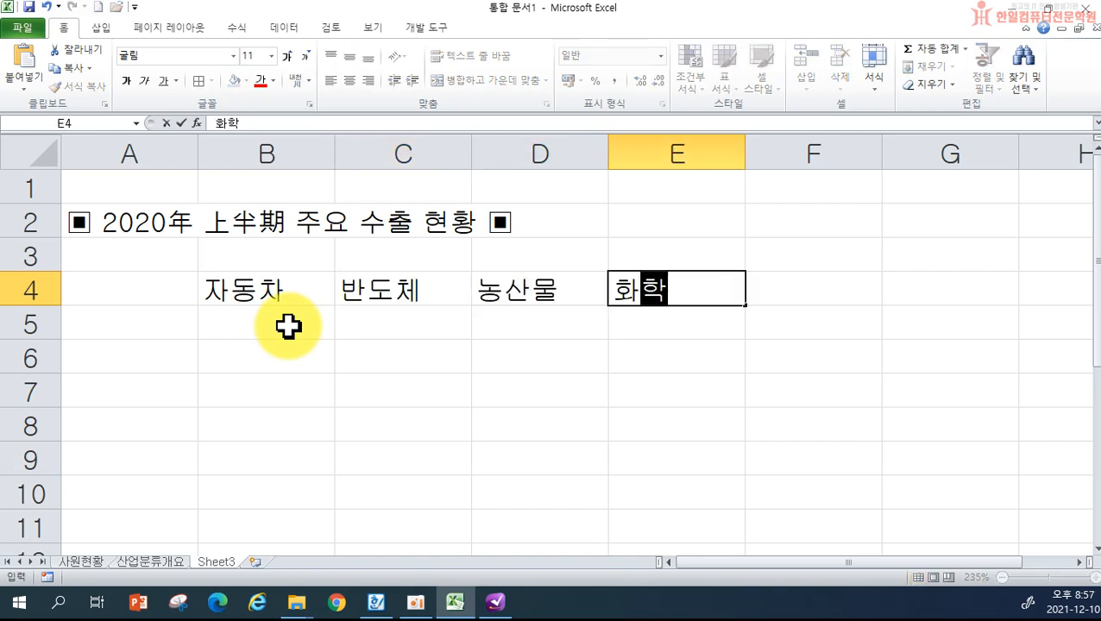
type("제품")
key("Return")
- Enter regions 미국, 일본, 중국, 영국, 남미 down A5:A9
key("Left")
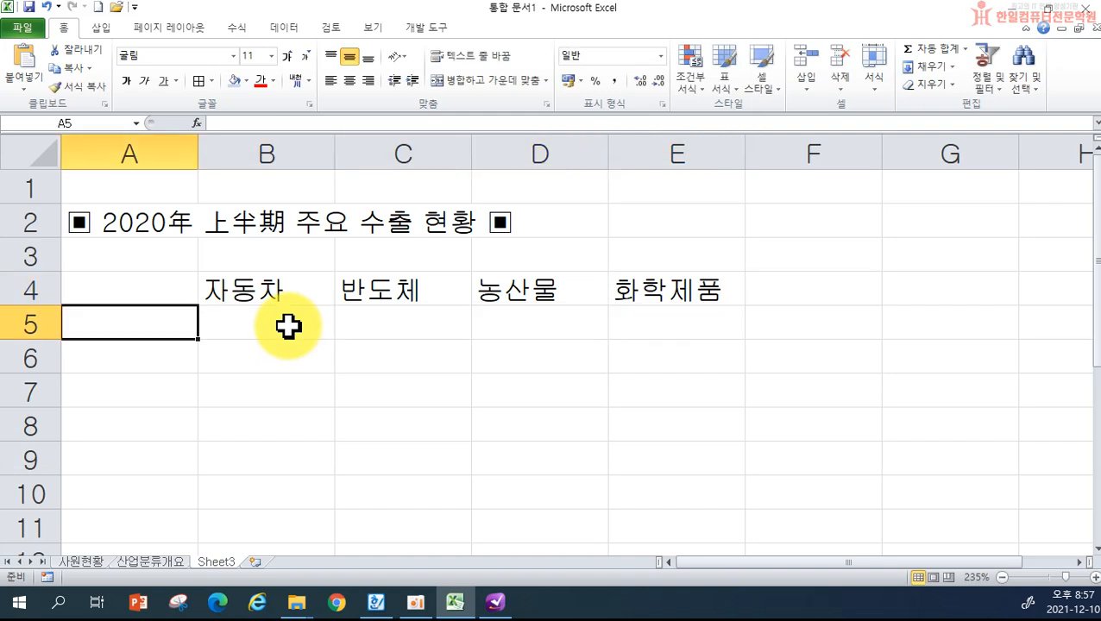
type("미국")
key("Return")
type("일본")
key("Return")
type("주ㅇ국")
key("Return")
type("영국")
key("Return")
type("남미")
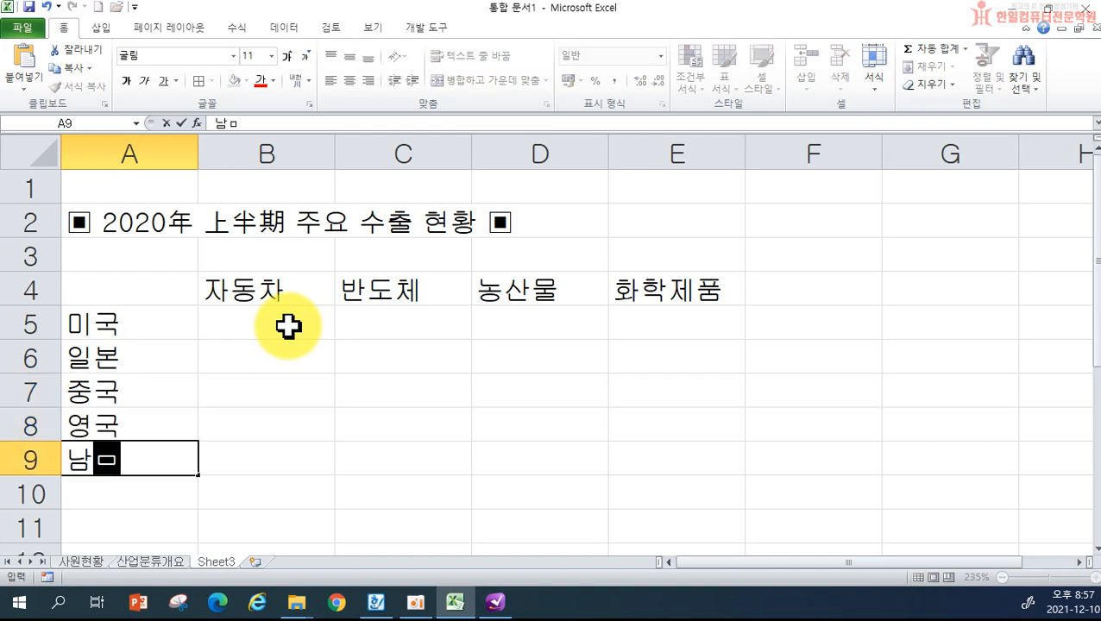
key("Return")
- Within B5:E9, fill column B with 458, 695, 486, 965, 632 and column C with 895, 951, 156, 458, 362
left_click_drag(288, 326, 642, 467)
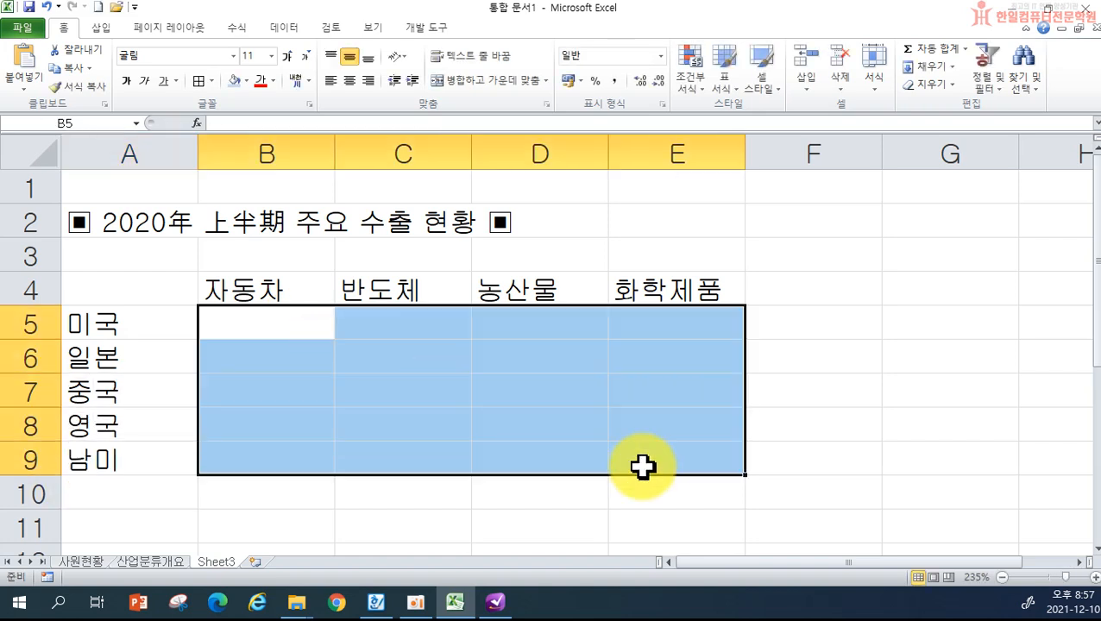
type("458")
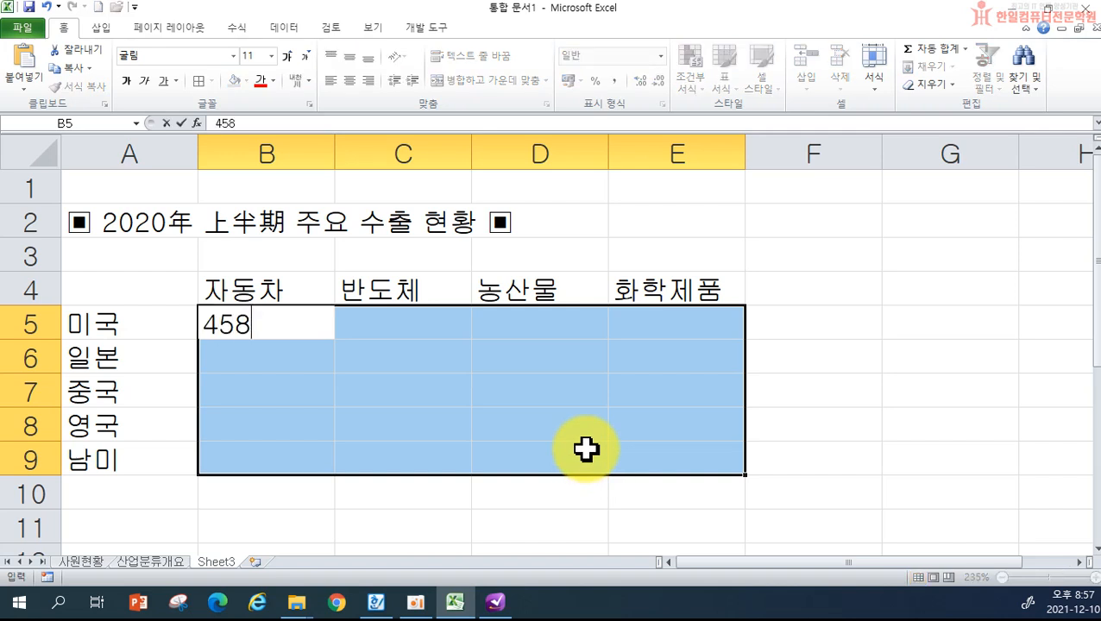
key("Return")
type("695")
key("Return")
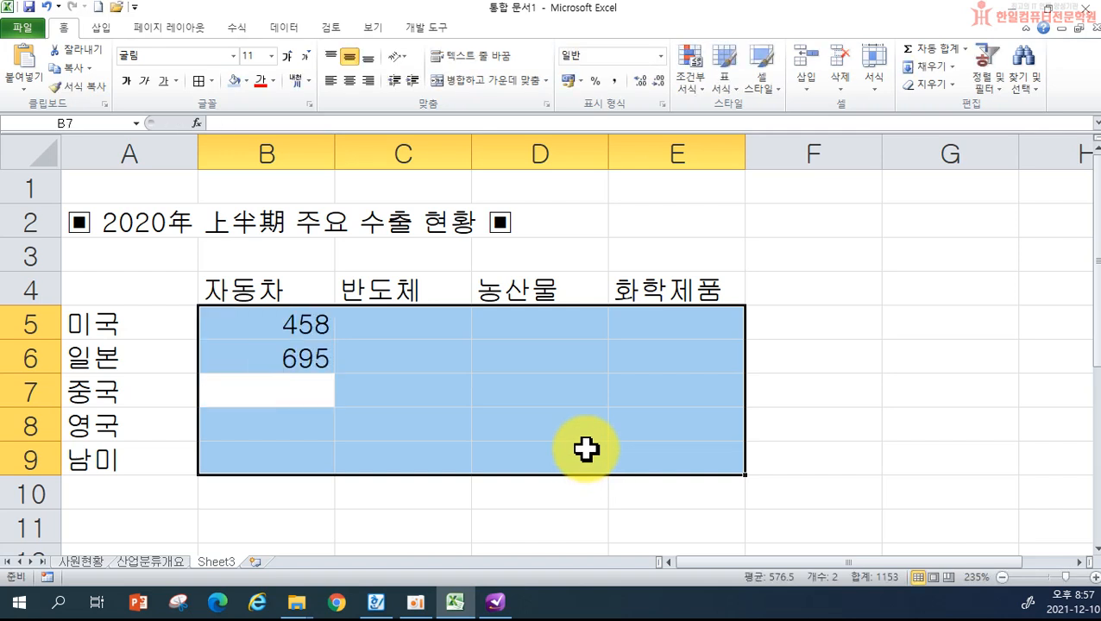
type("486")
key("Return")
type("965")
key("Return")
type("63")
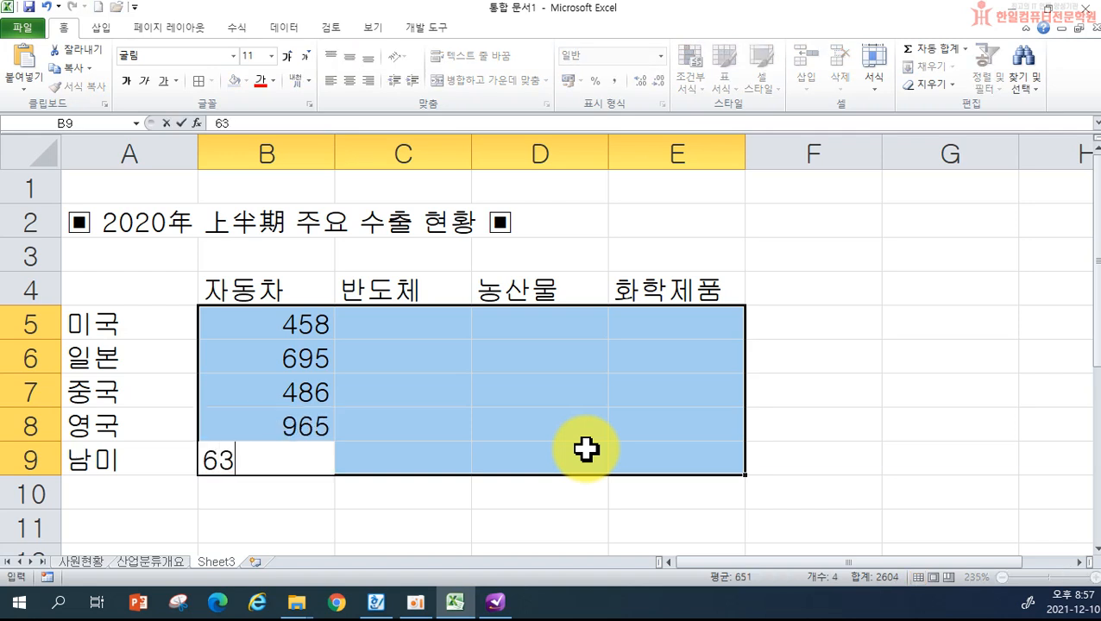
type("2")
key("Return")
type("895")
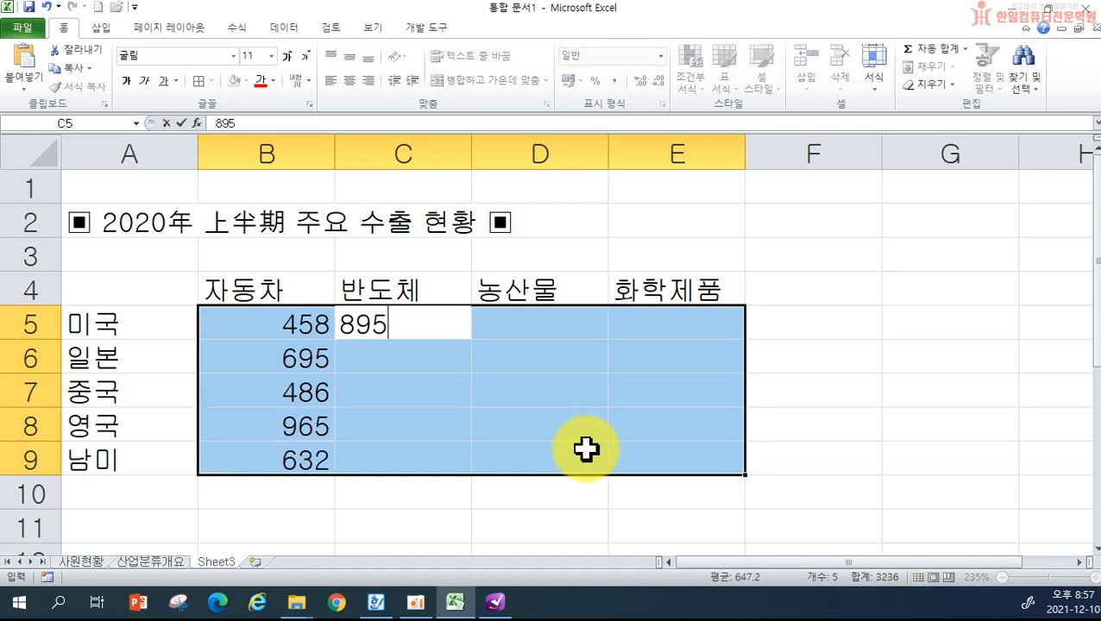
key("Return")
type("951")
key("Return")
type("156")
key("Return")
type("458")
key("Return")
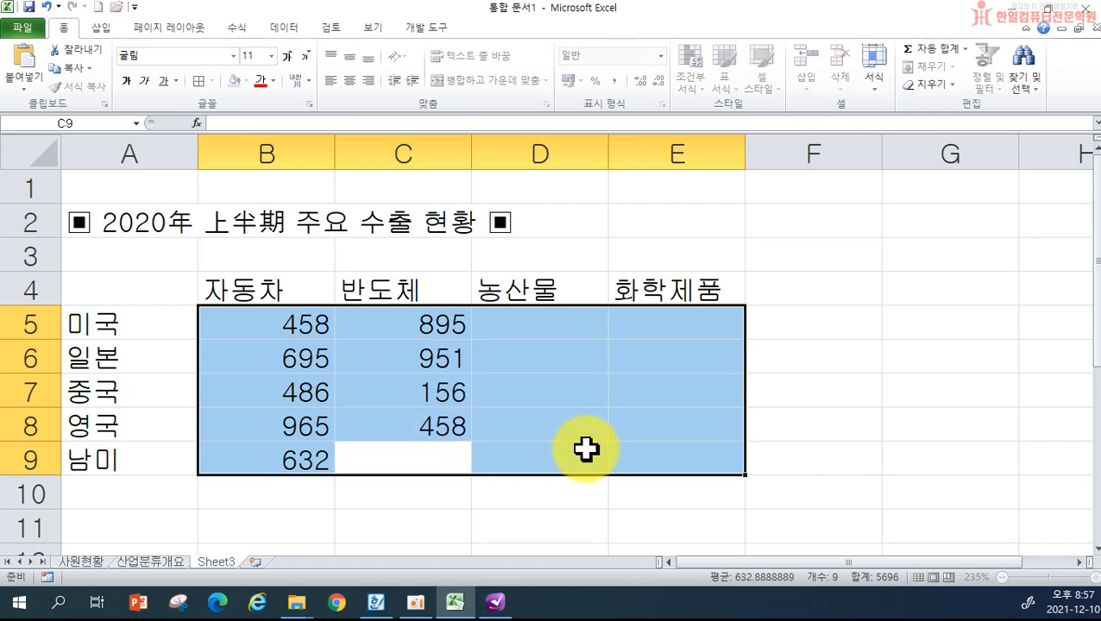
type("3")
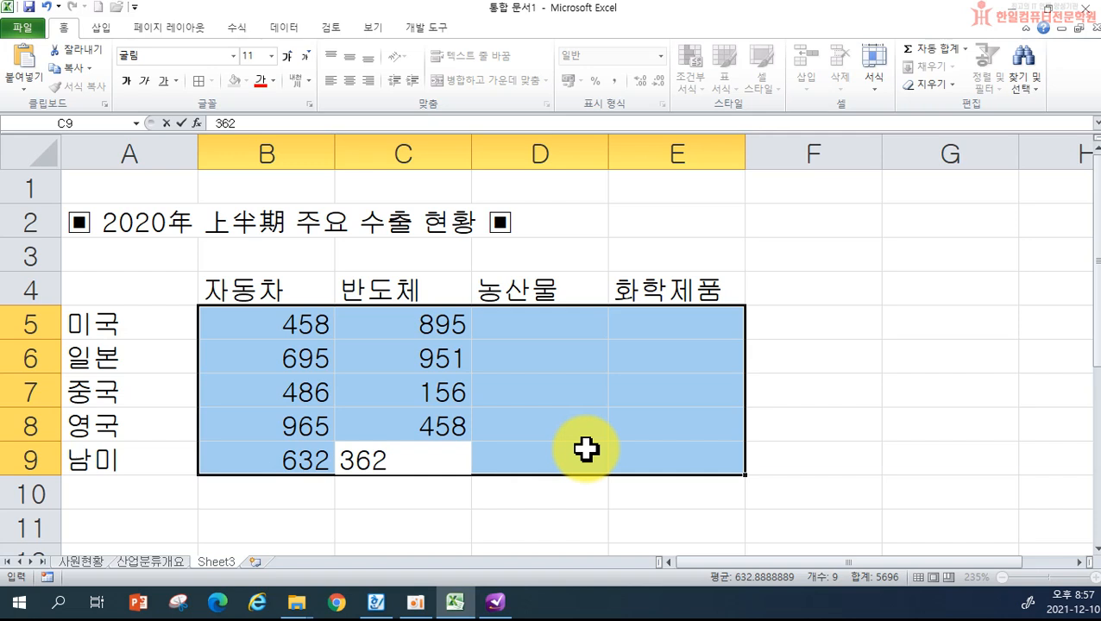
type("62")
key("Return")
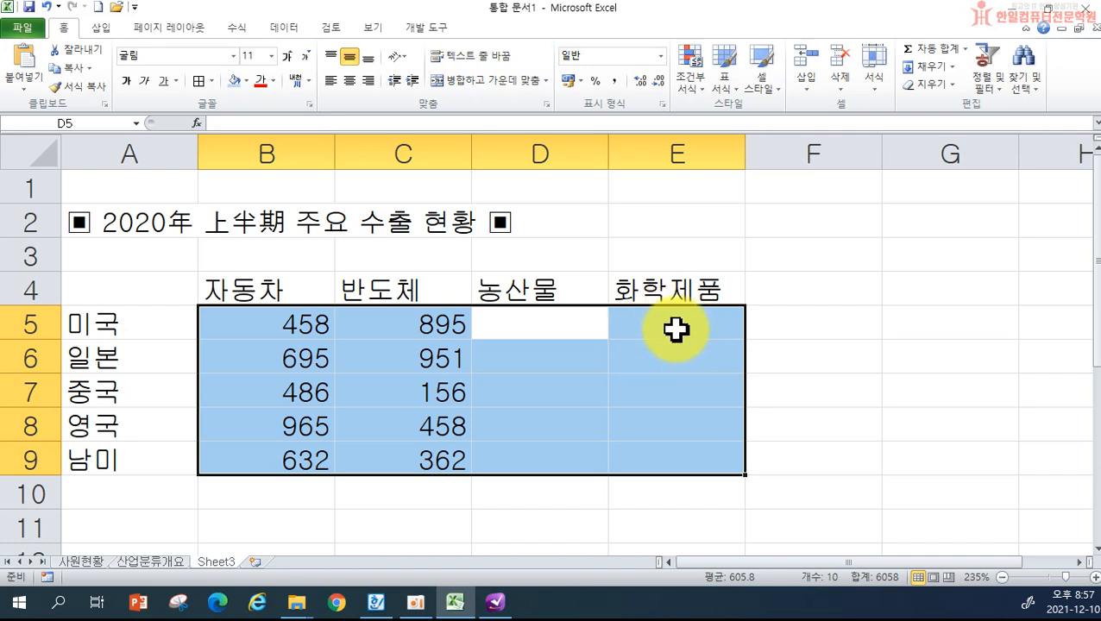
- Fill column D with 574, 753, 258, 456, 145 and column E with 527, 542, 397, 986, 258
type("574")
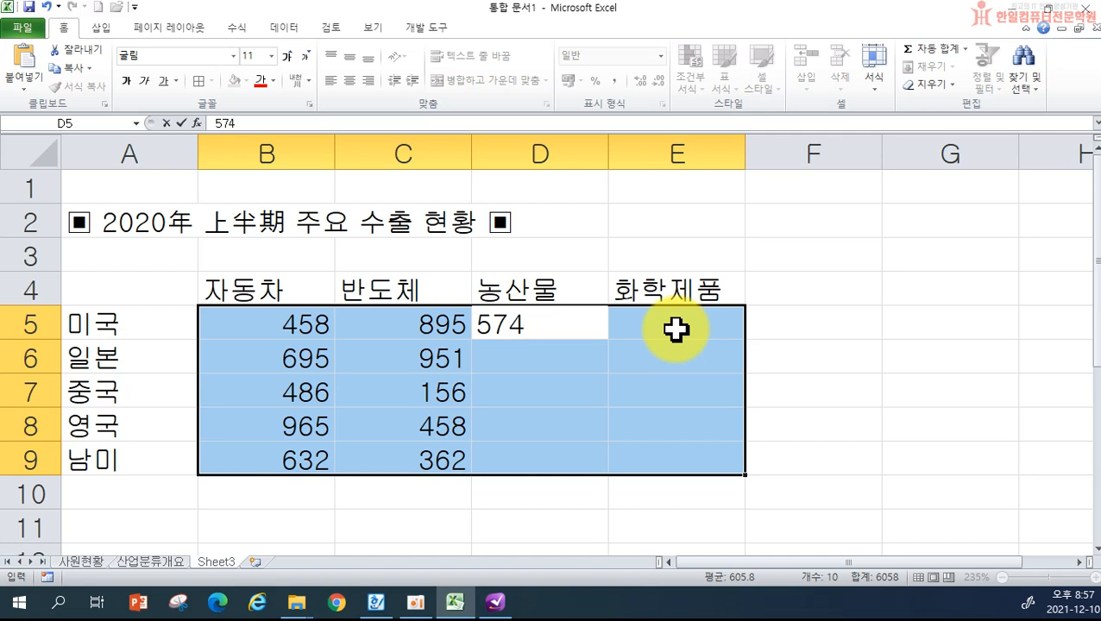
key("Return")
type("753")
key("Return")
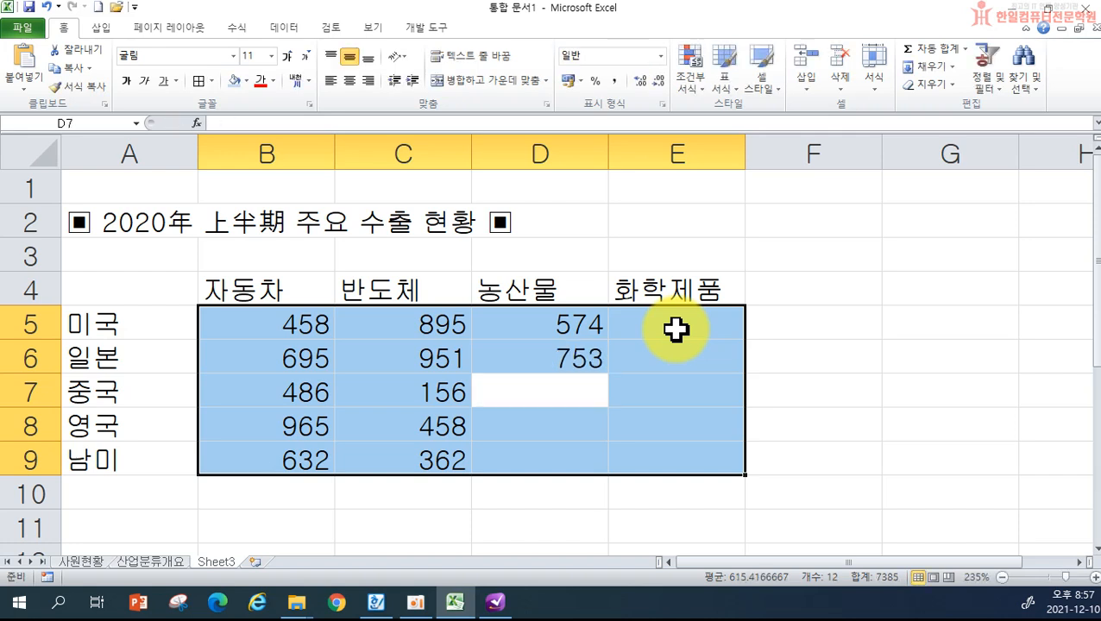
type("258")
key("Return")
type("456")
key("Return")
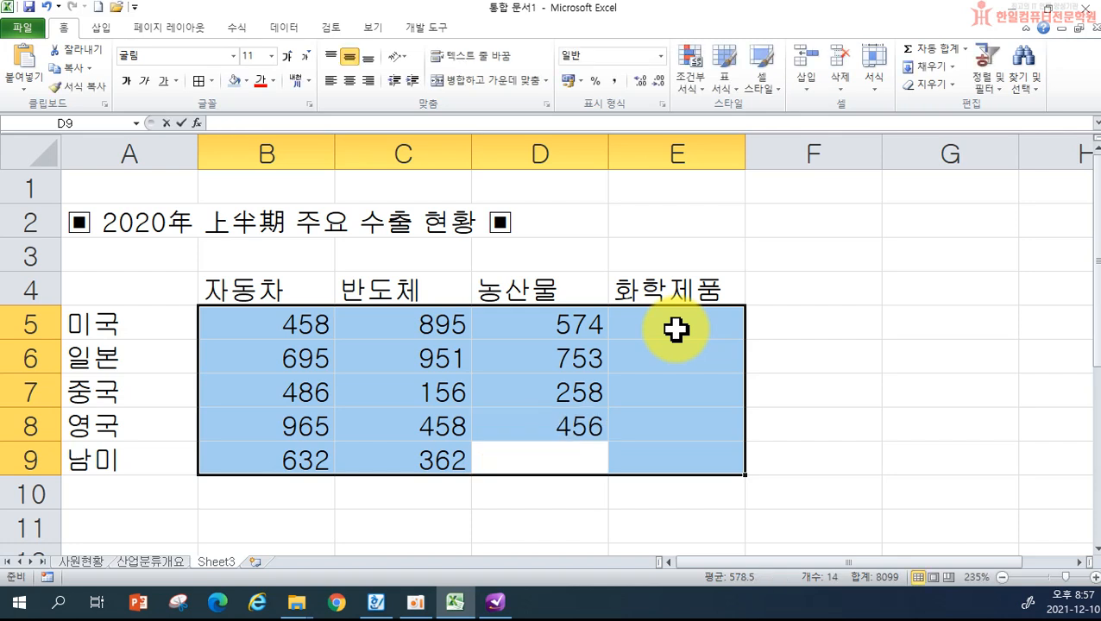
type("145")
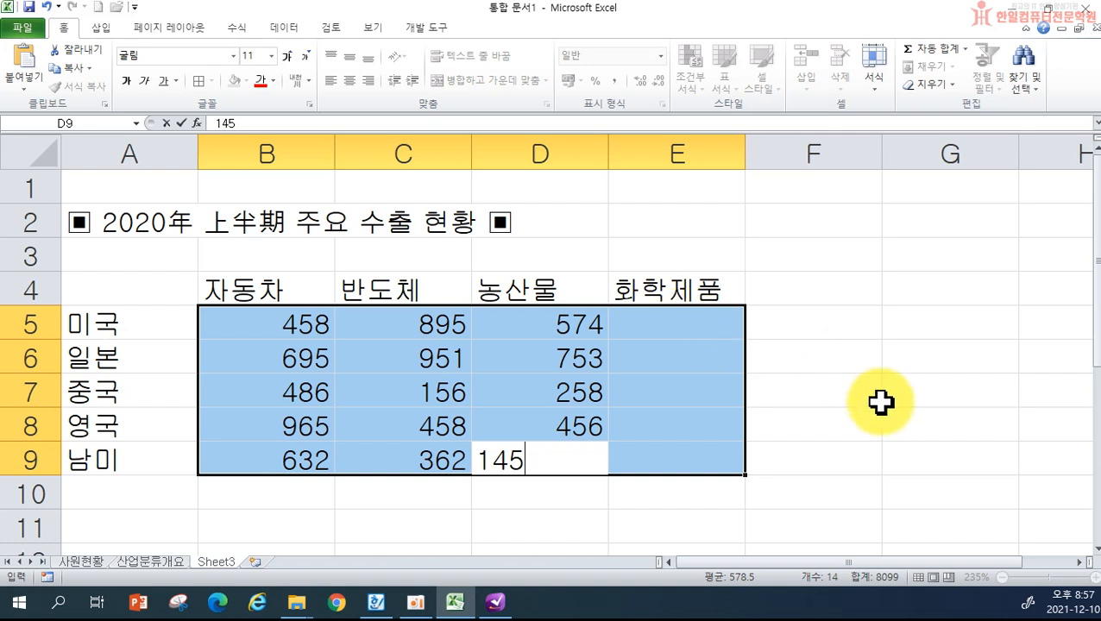
key("Return")
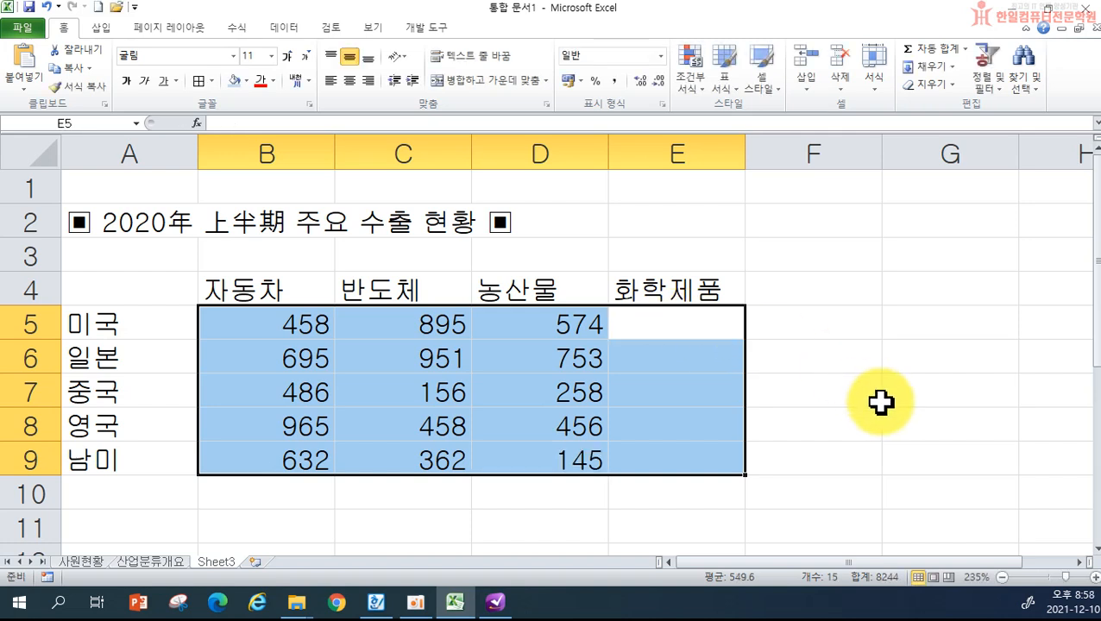
type("527")
key("Return")
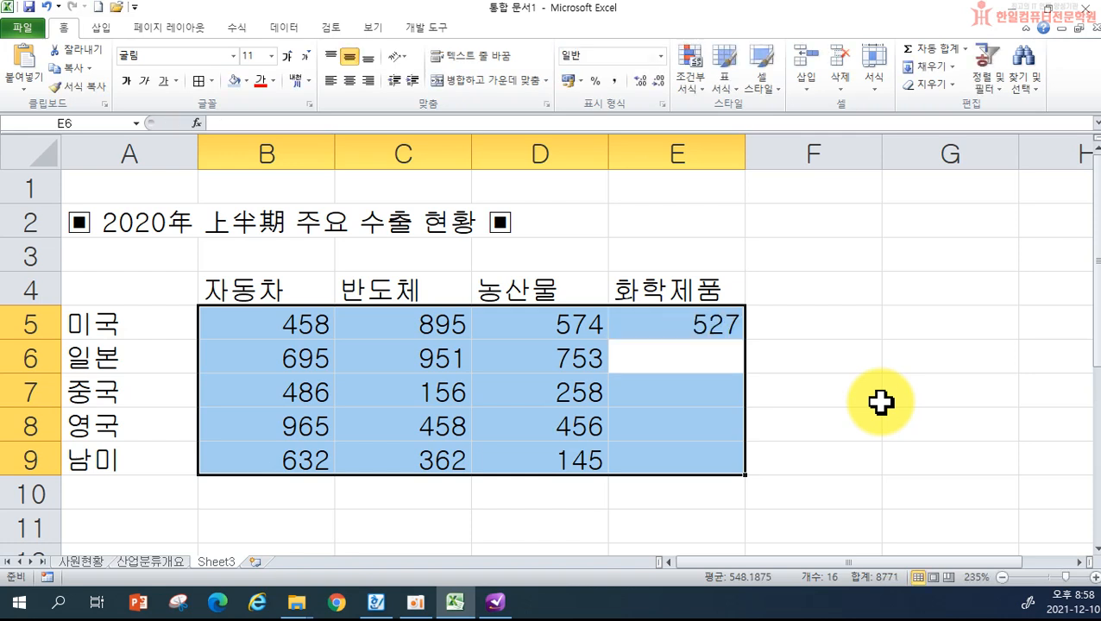
type("542")
key("Return")
type("397")
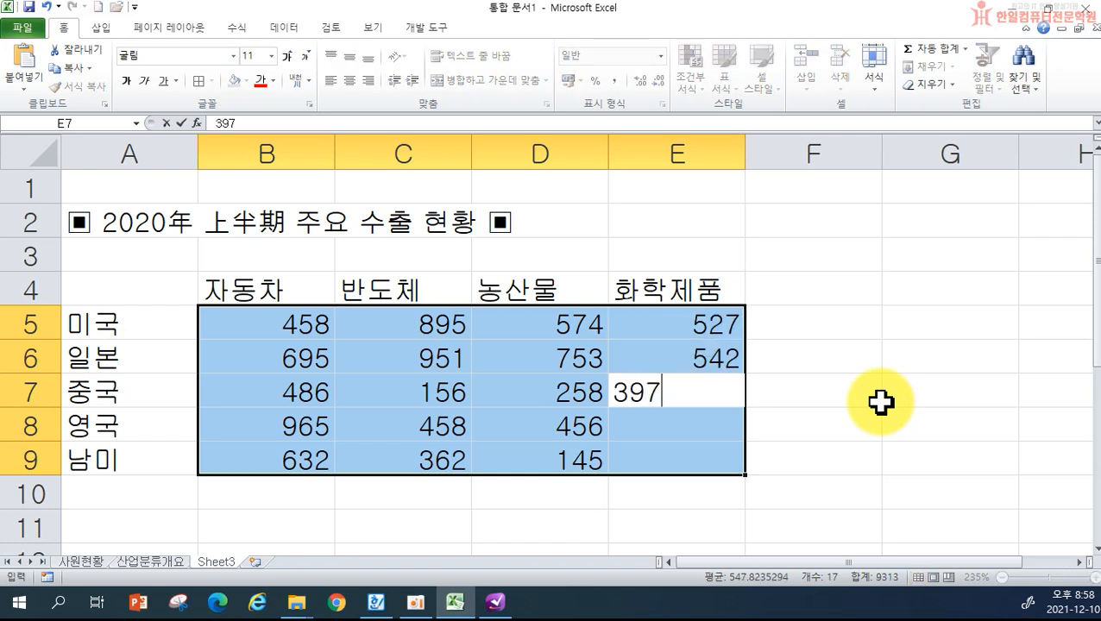
key("Return")
type("9")
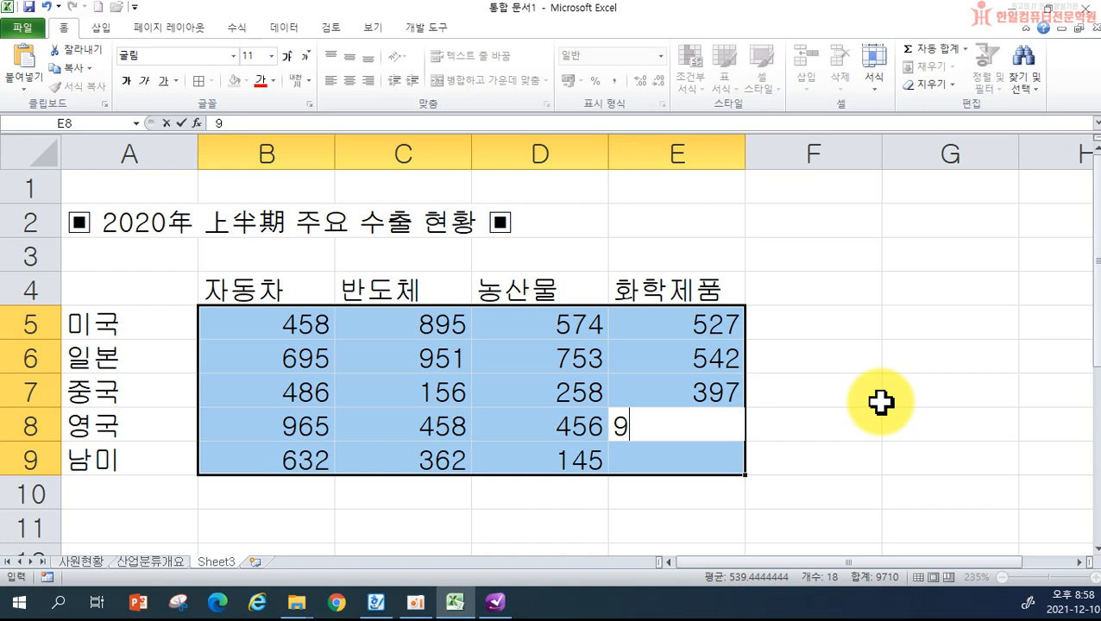
type("86")
key("Return")
type("258")
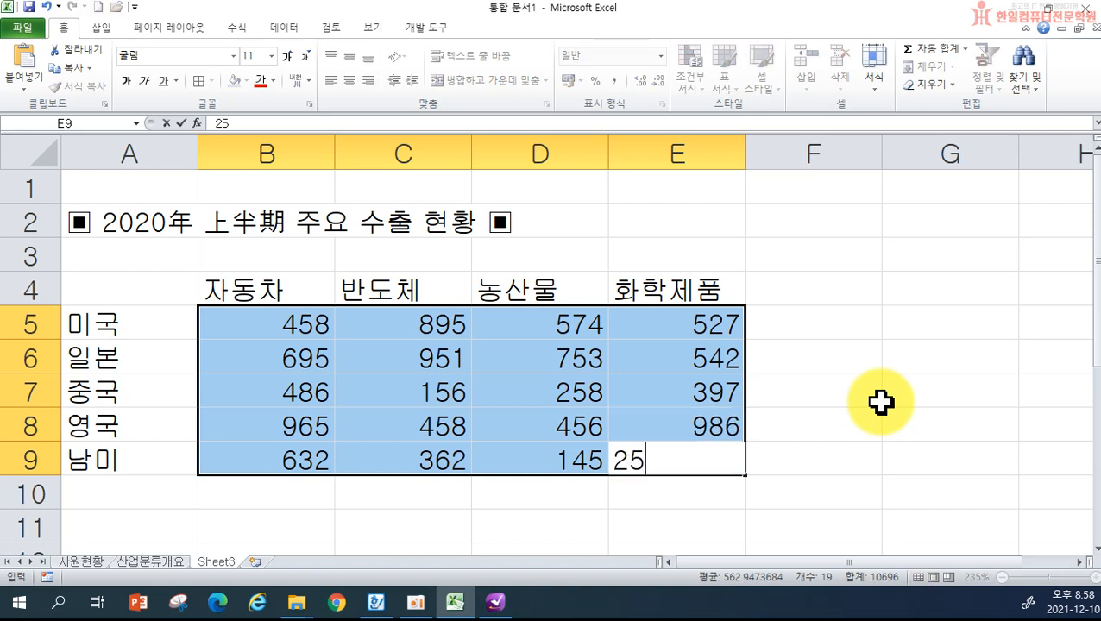
key("Return")
left_click(846, 428)
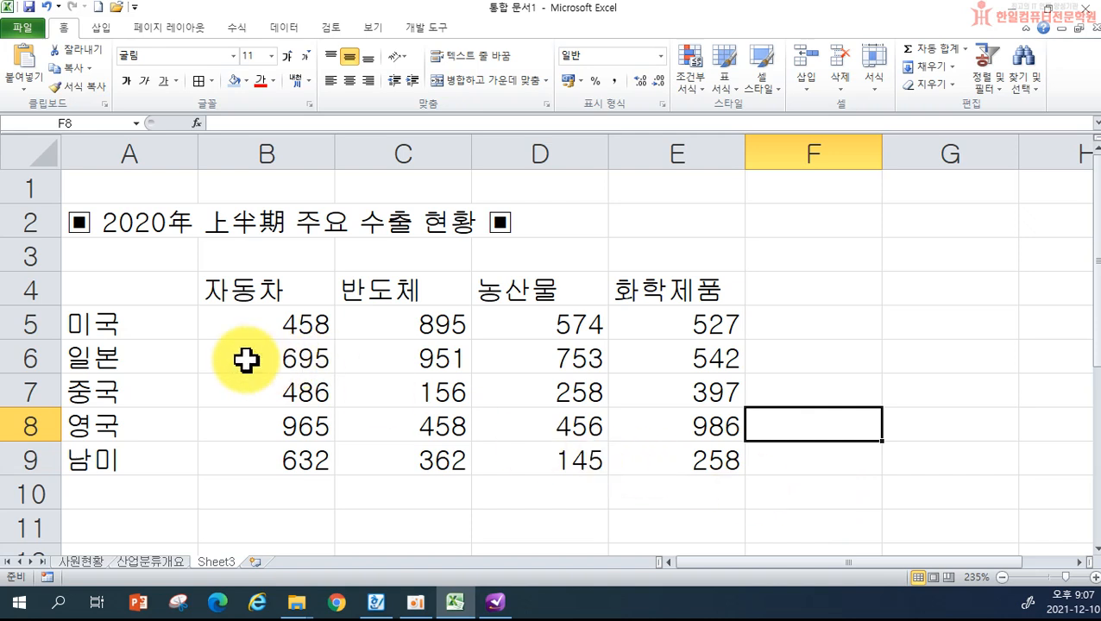
- Apply All Borders to the table A4:E9
left_click_drag(138, 291, 644, 445)
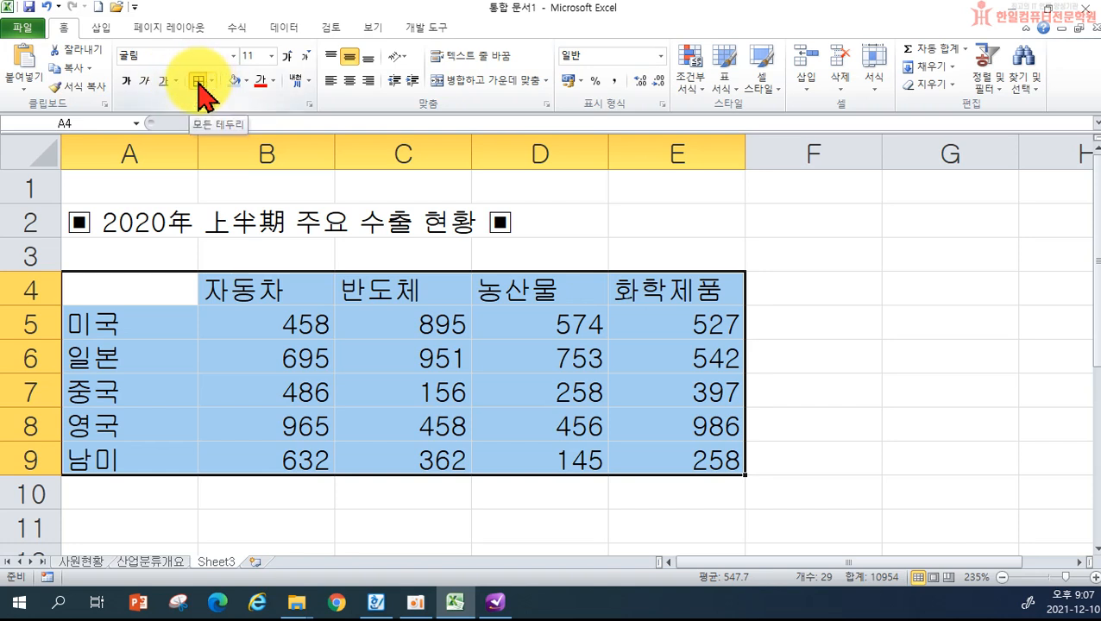
left_click(200, 83)
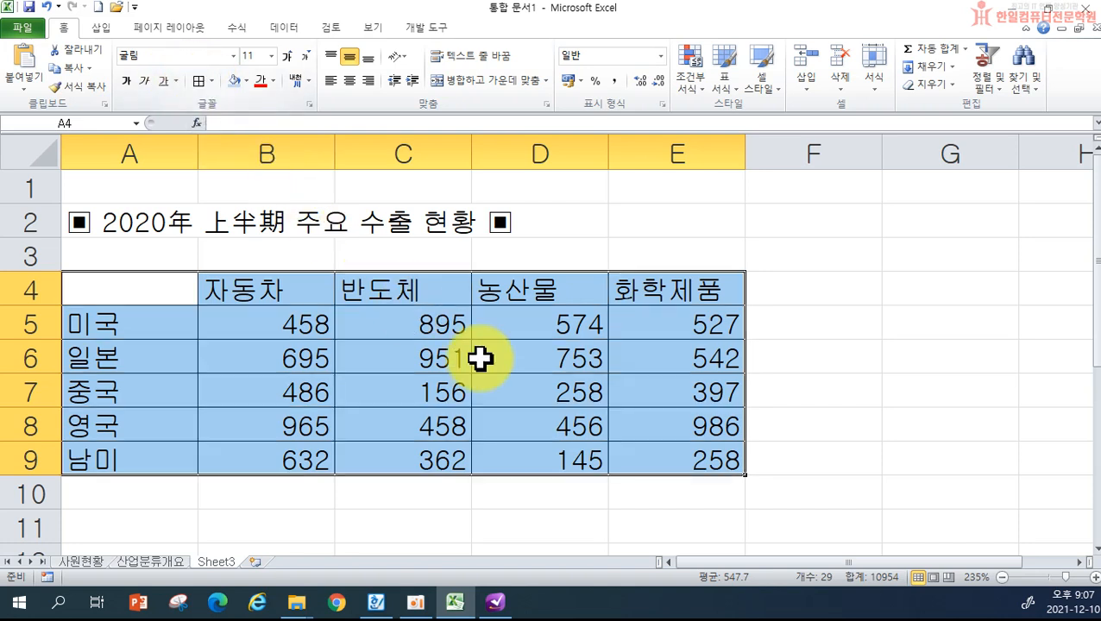
left_click(846, 388)
- Fill header row A4:E4 and regions A5:A9 olive green, centring the labels
left_click_drag(157, 289, 660, 290)
left_click(246, 80)
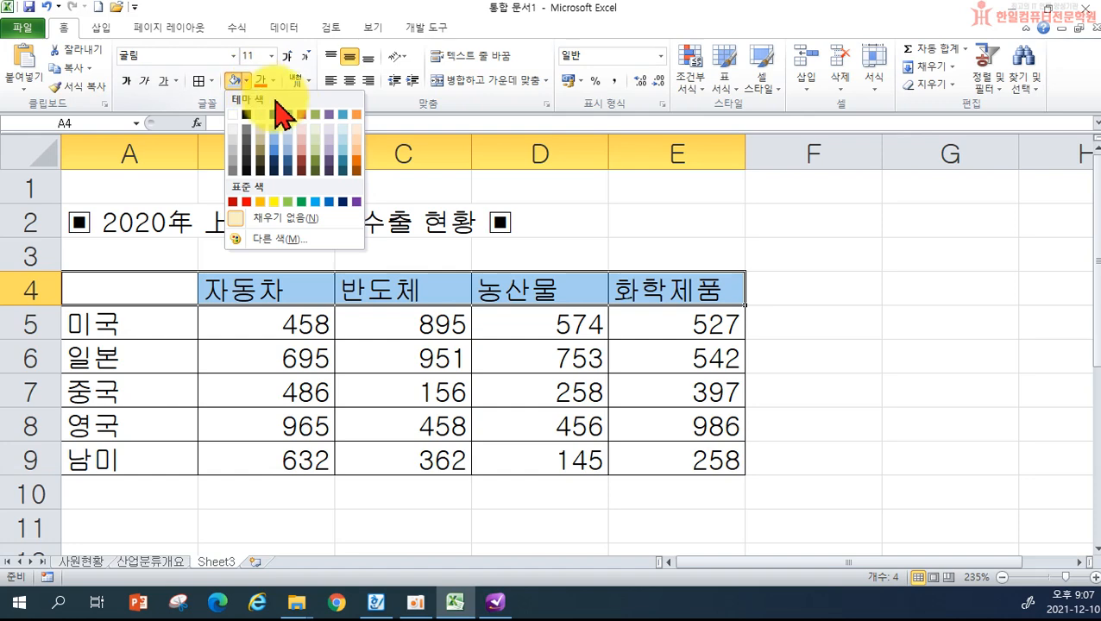
left_click(315, 115)
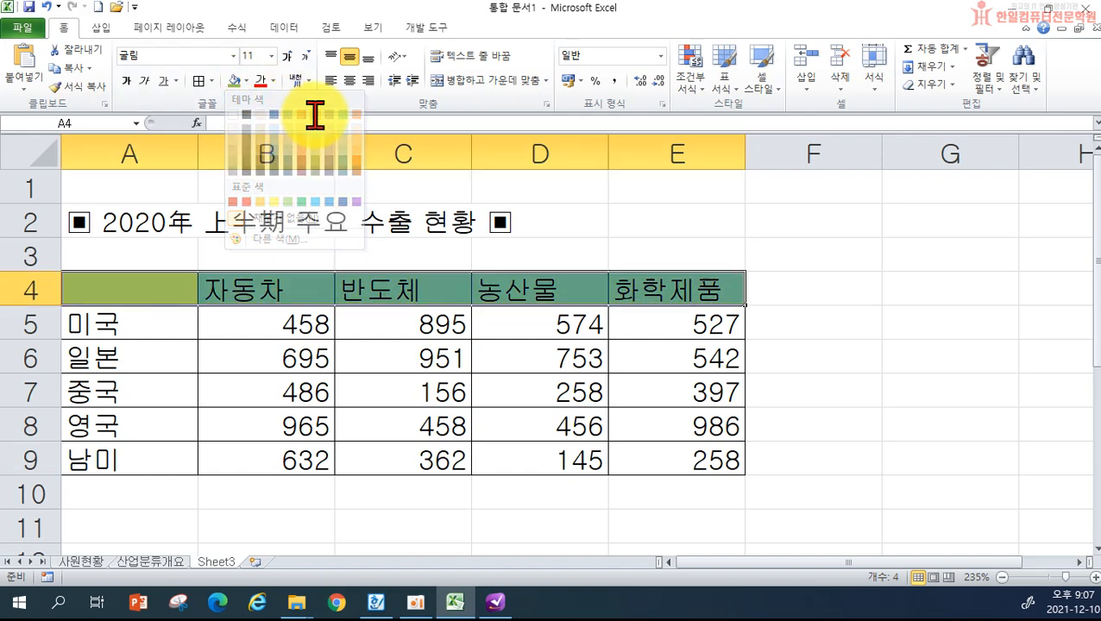
left_click_drag(148, 322, 140, 449)
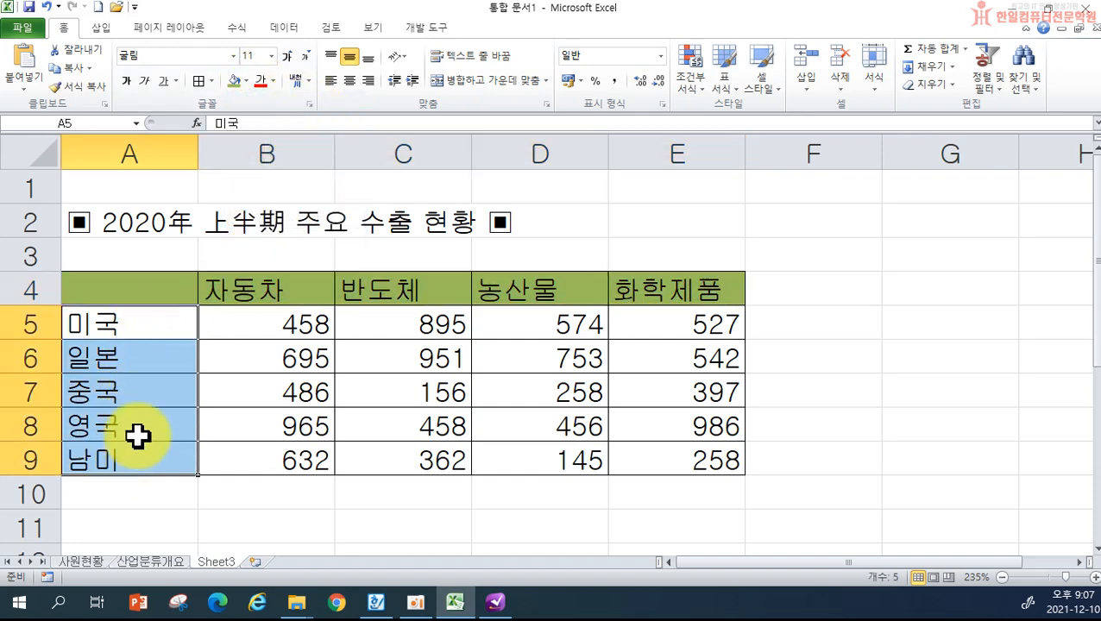
left_click(234, 81)
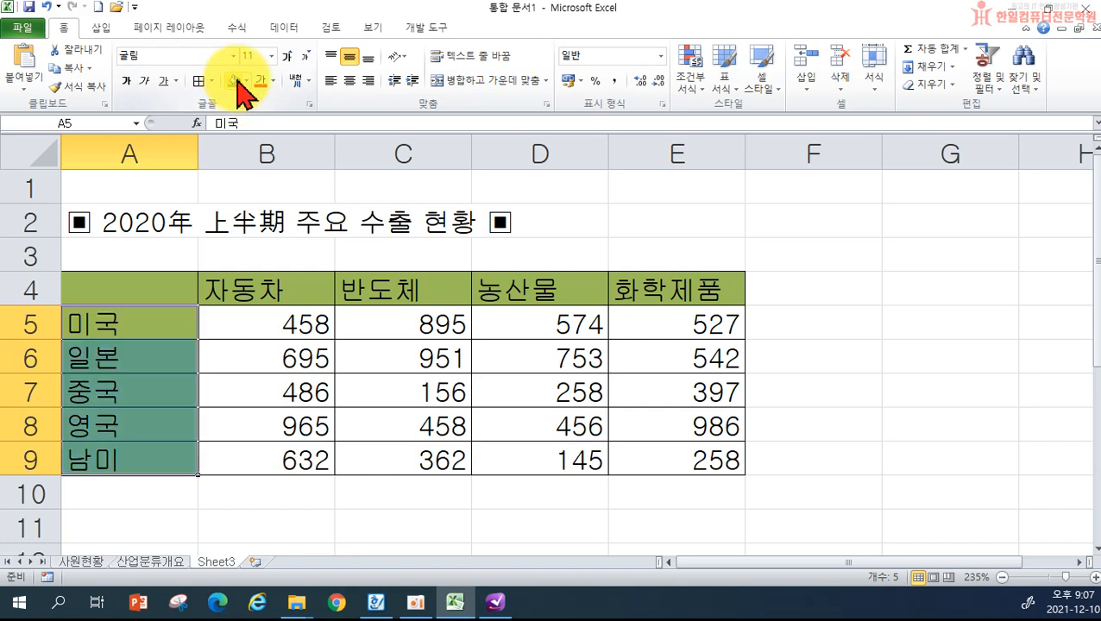
left_click(348, 80)
left_click(319, 291)
left_click_drag(319, 290, 677, 289)
left_click(348, 80)
left_click(817, 317)
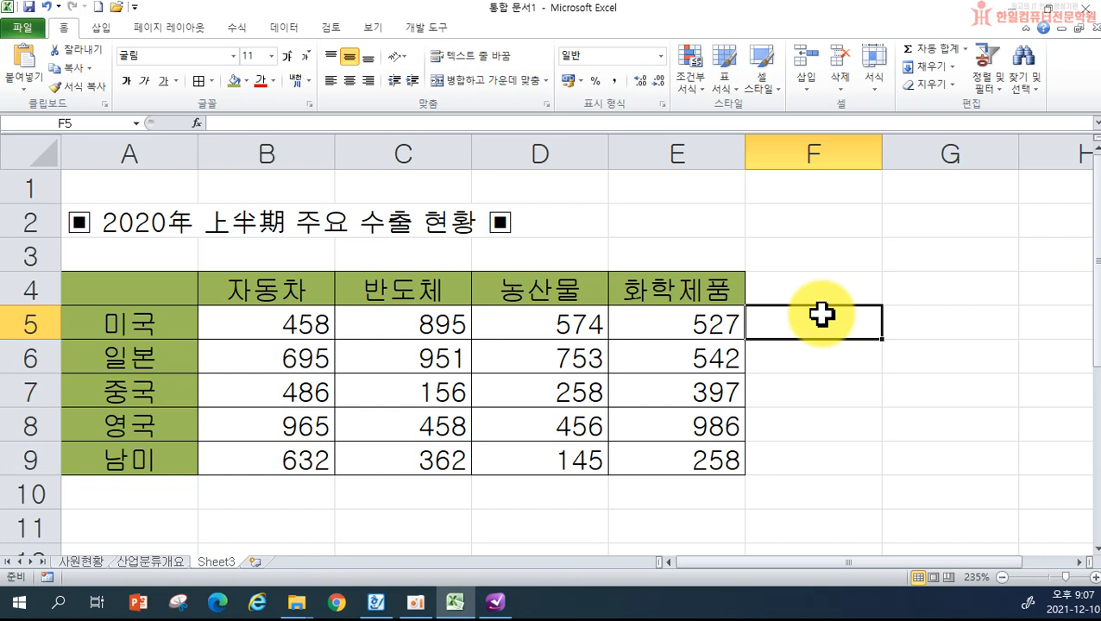
left_click(834, 455)
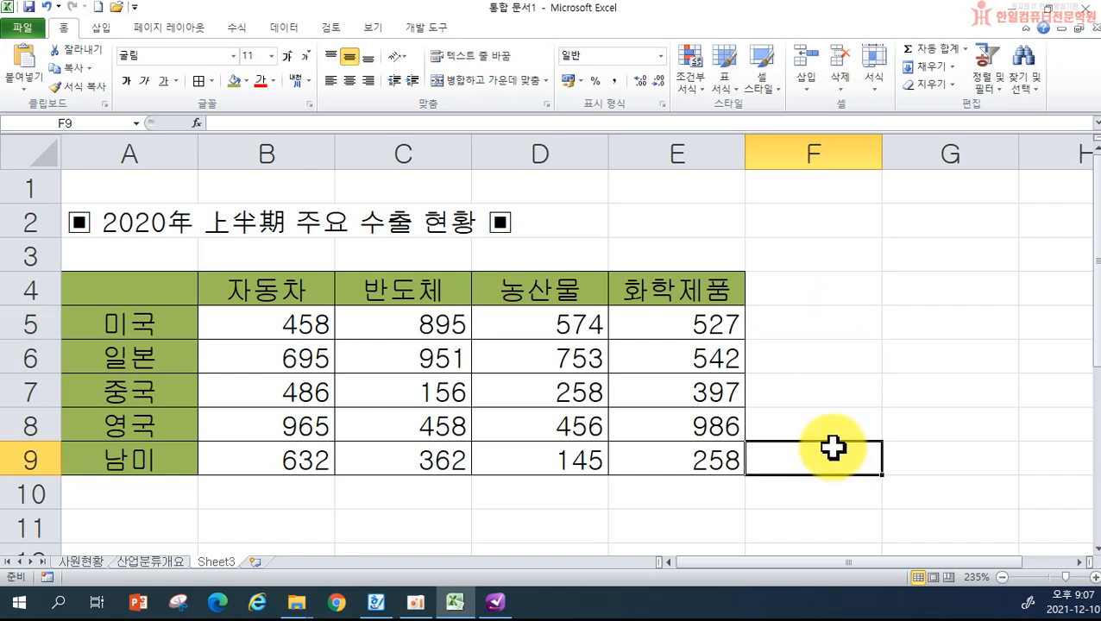
- Merge and centre the title across A2:E2 and set it to 15 pt
left_click_drag(148, 231, 623, 232)
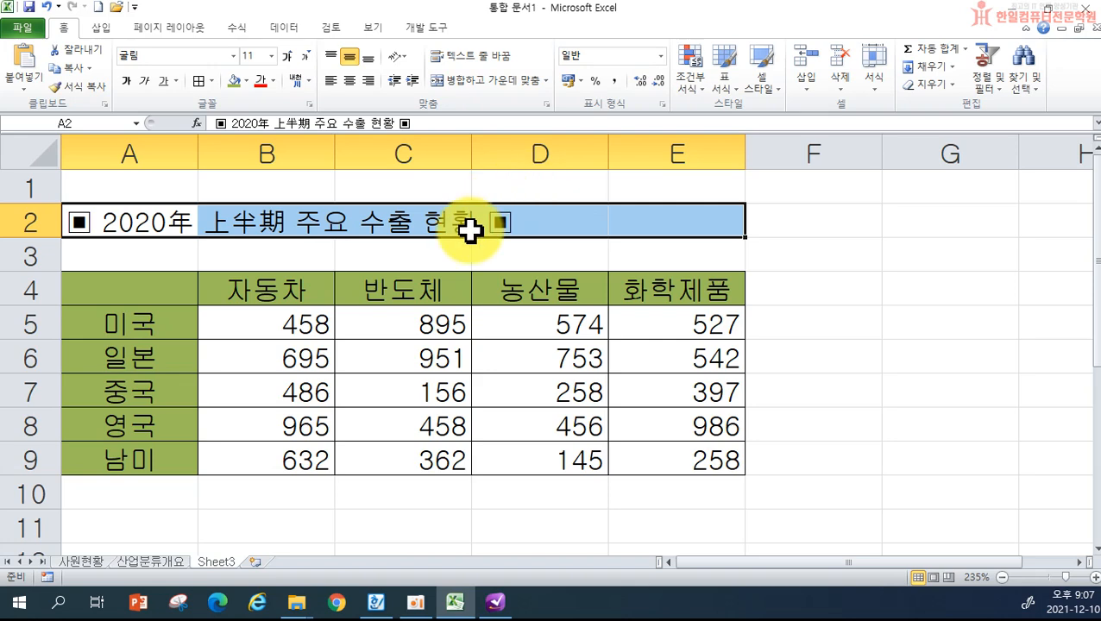
left_click(467, 85)
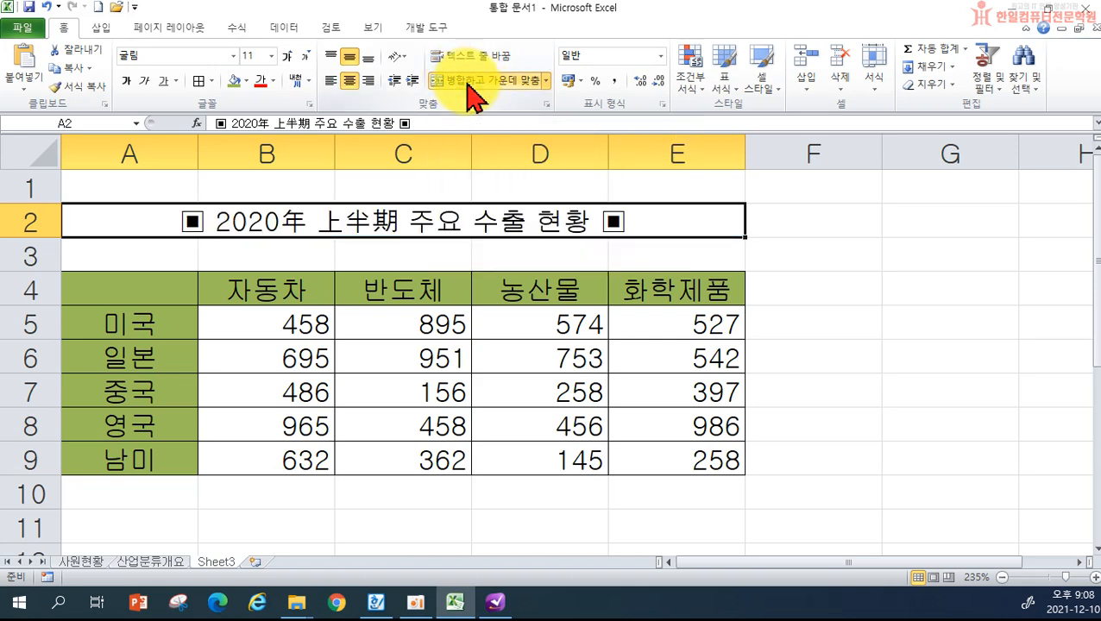
left_click(288, 57)
left_click(287, 57)
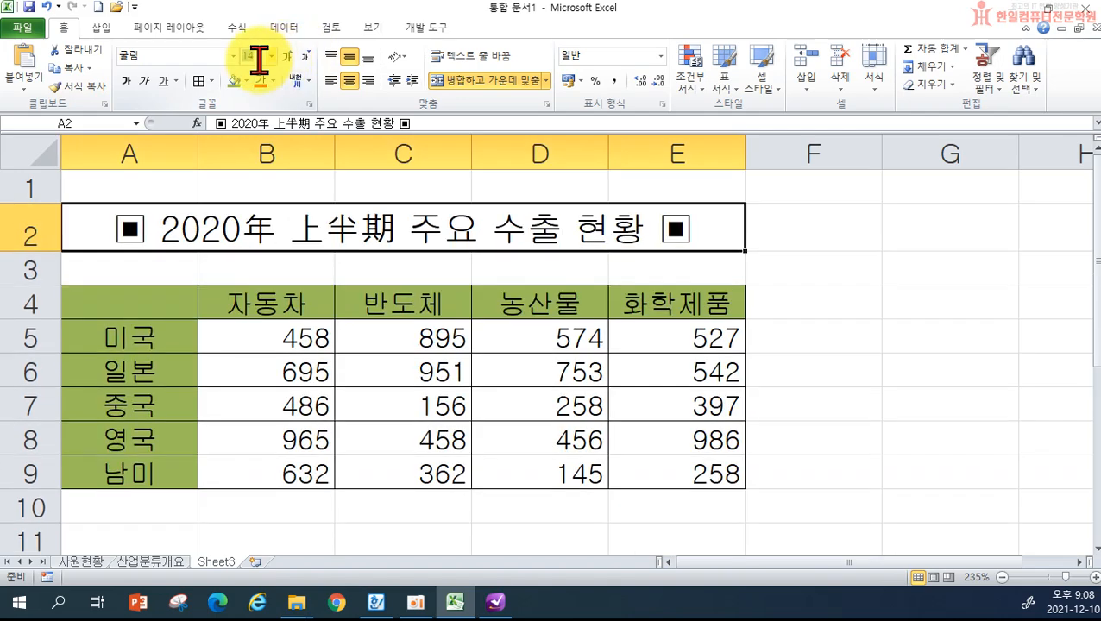
left_click(258, 57)
type("15")
key("Return")
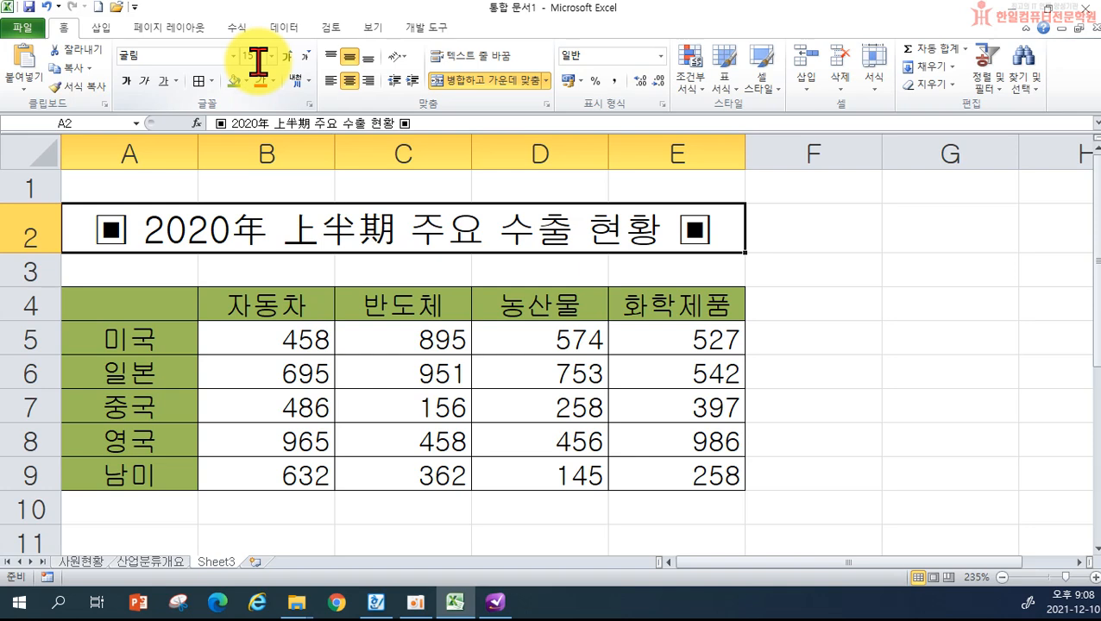
left_click(902, 312)
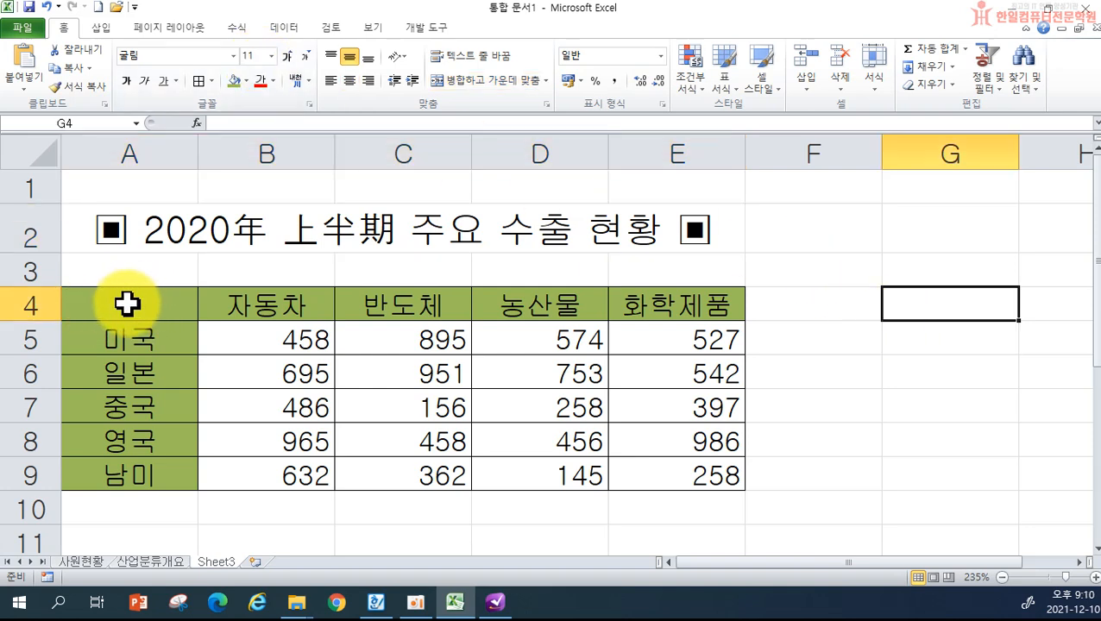
- Add a down-diagonal border to A4 through Format Cells, then undo it
left_click(127, 303)
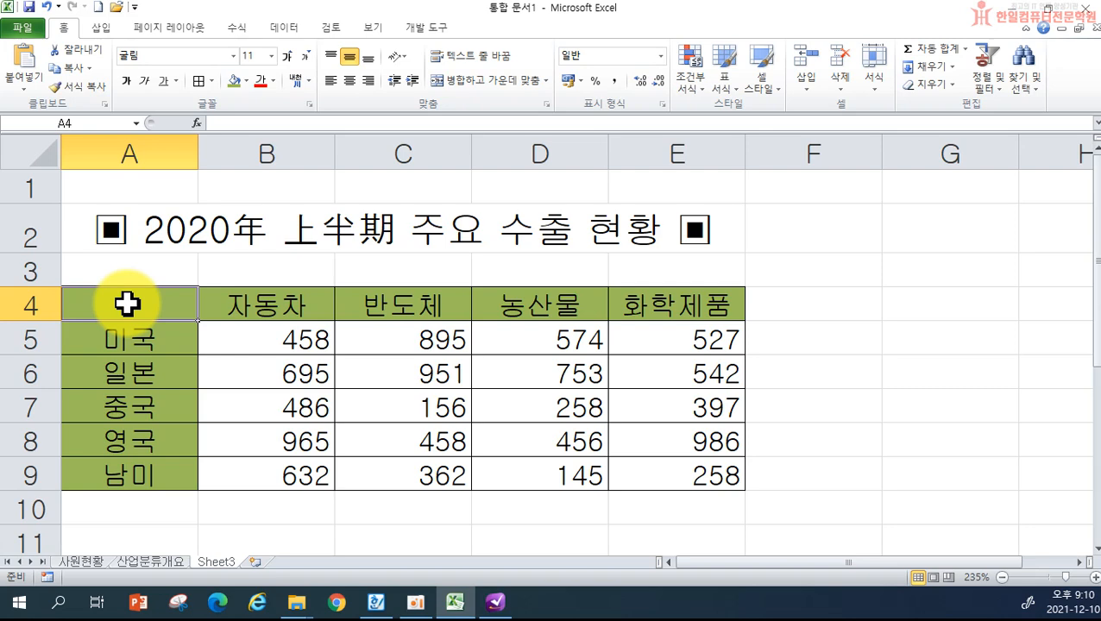
right_click(128, 304)
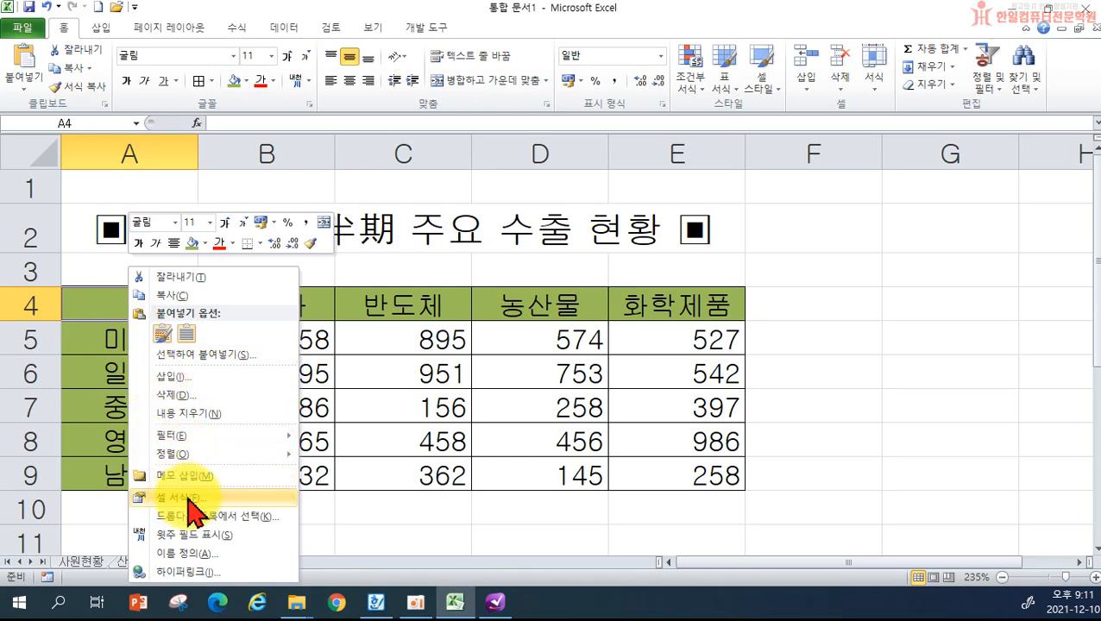
left_click(188, 497)
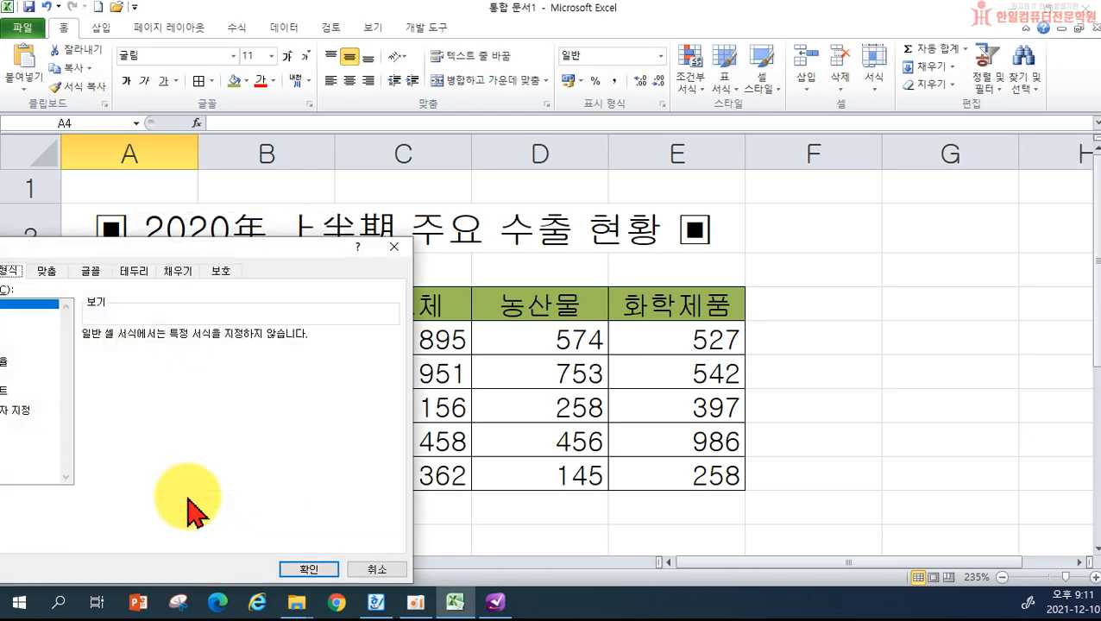
left_click_drag(143, 241, 582, 226)
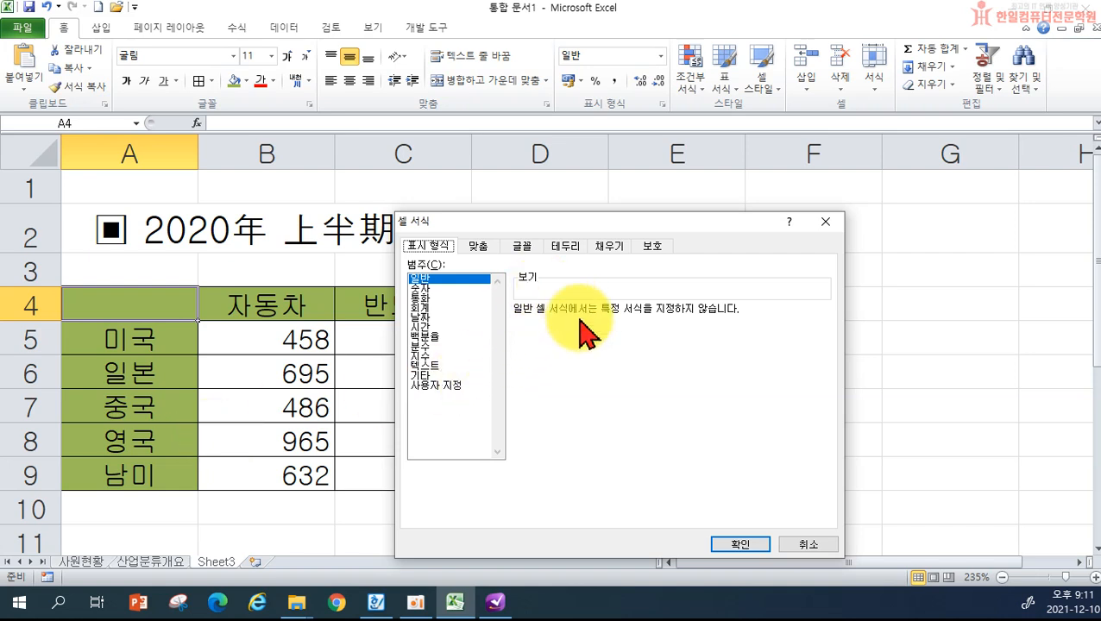
left_click(567, 250)
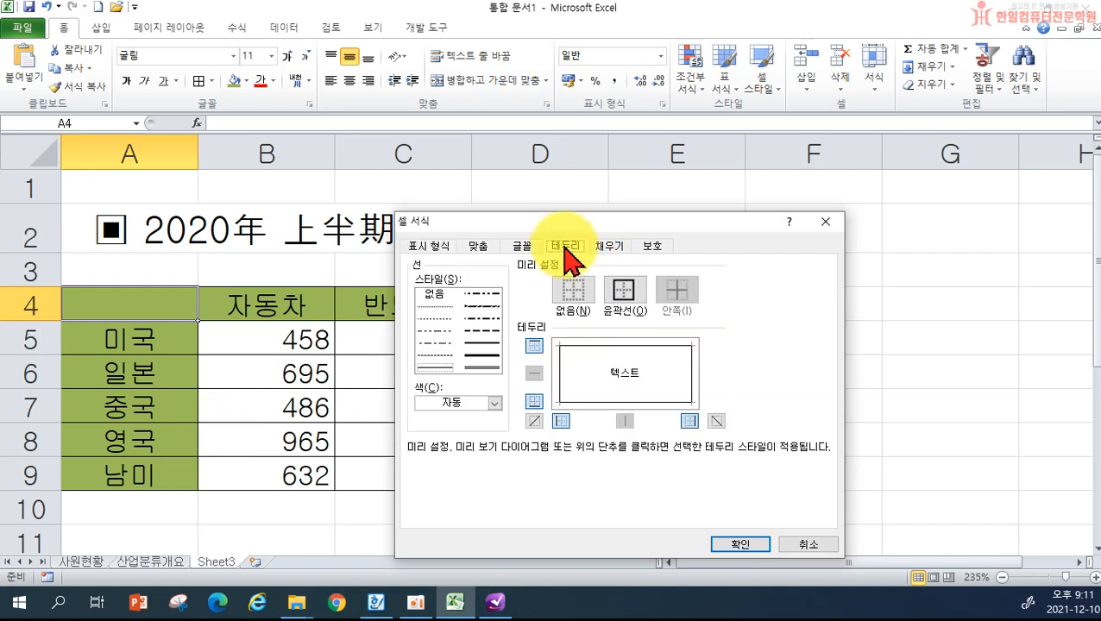
left_click(717, 421)
left_click(740, 545)
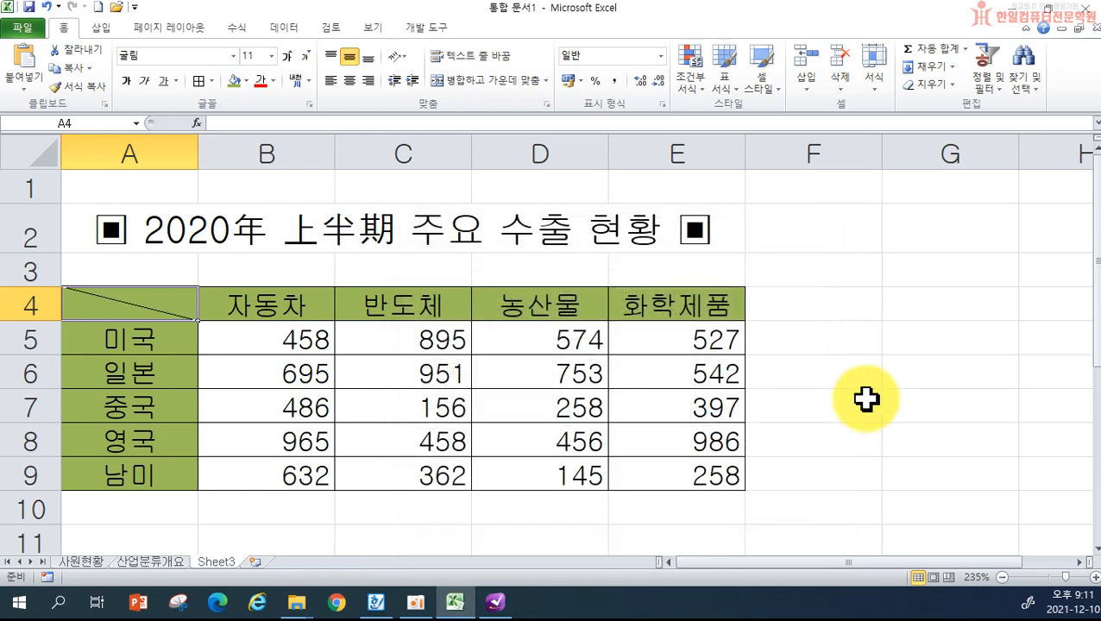
left_click(865, 399)
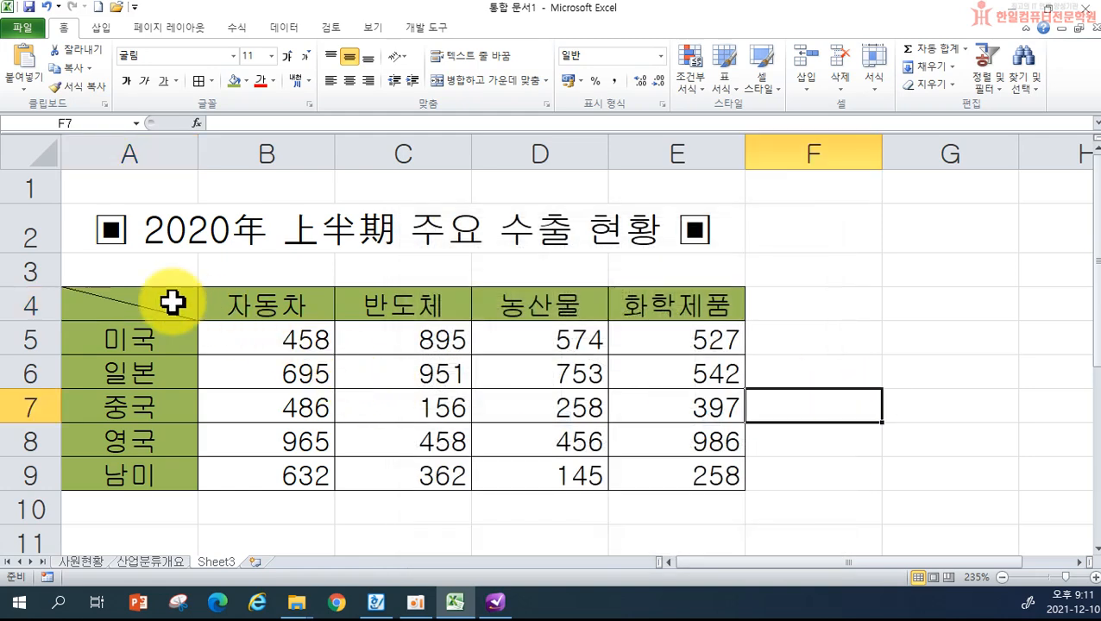
key("ctrl+z")
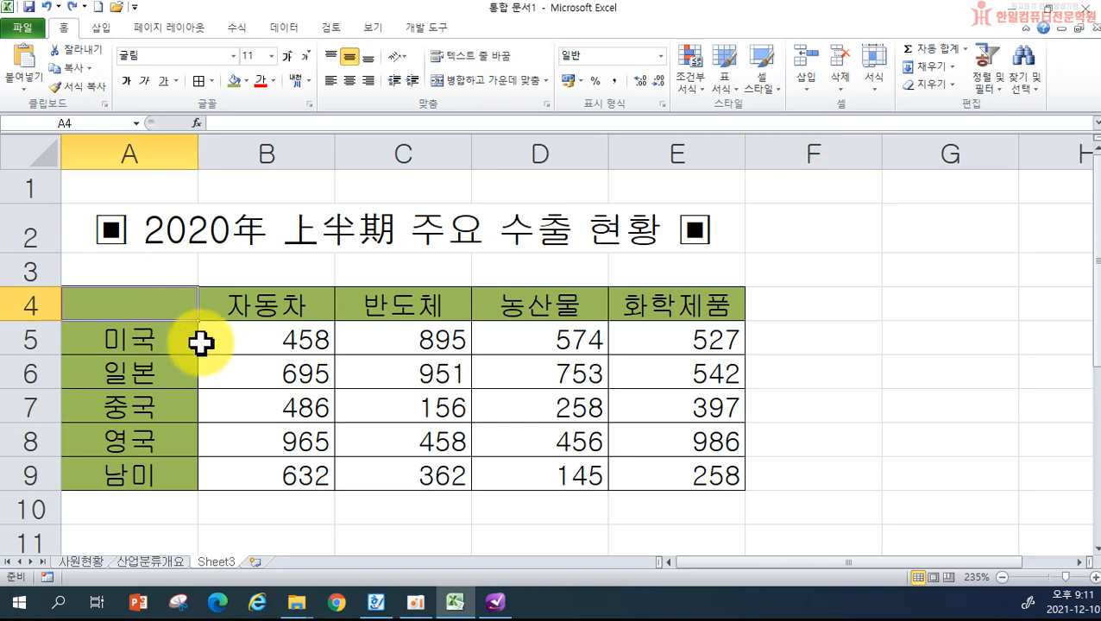
- Reapply the top-left to bottom-right diagonal border to corner cell A4
left_click(244, 371)
left_click(123, 304)
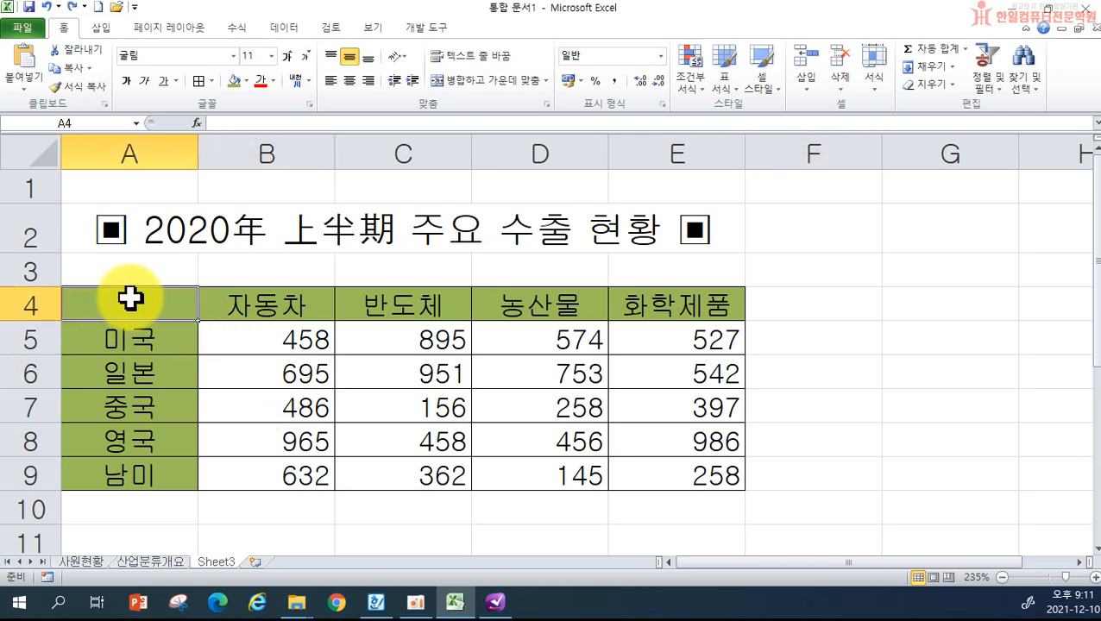
right_click(130, 301)
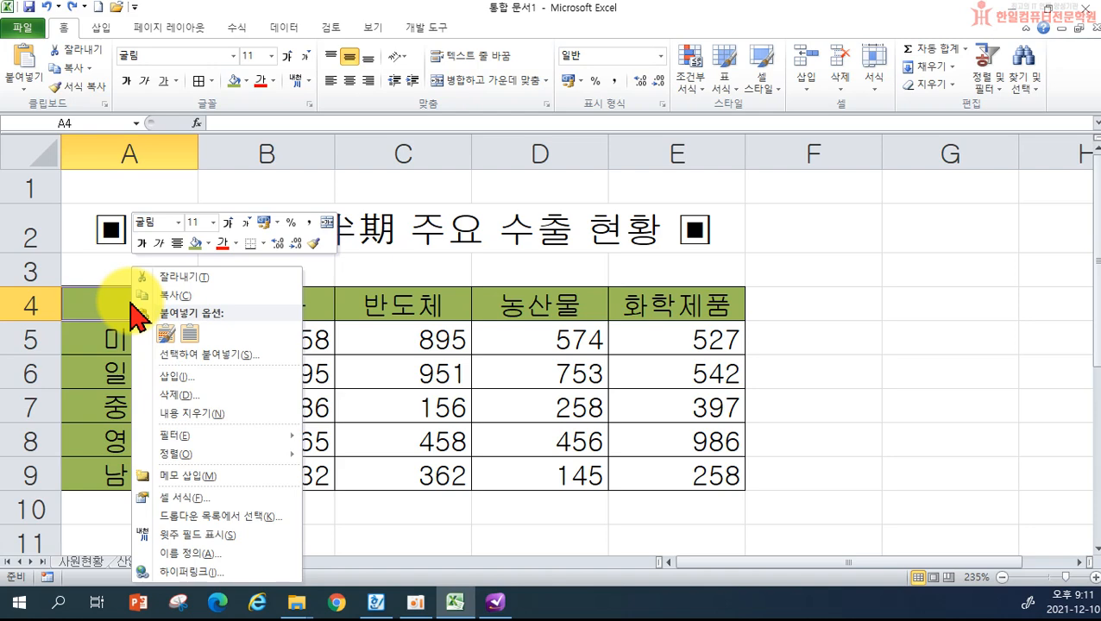
left_click(225, 500)
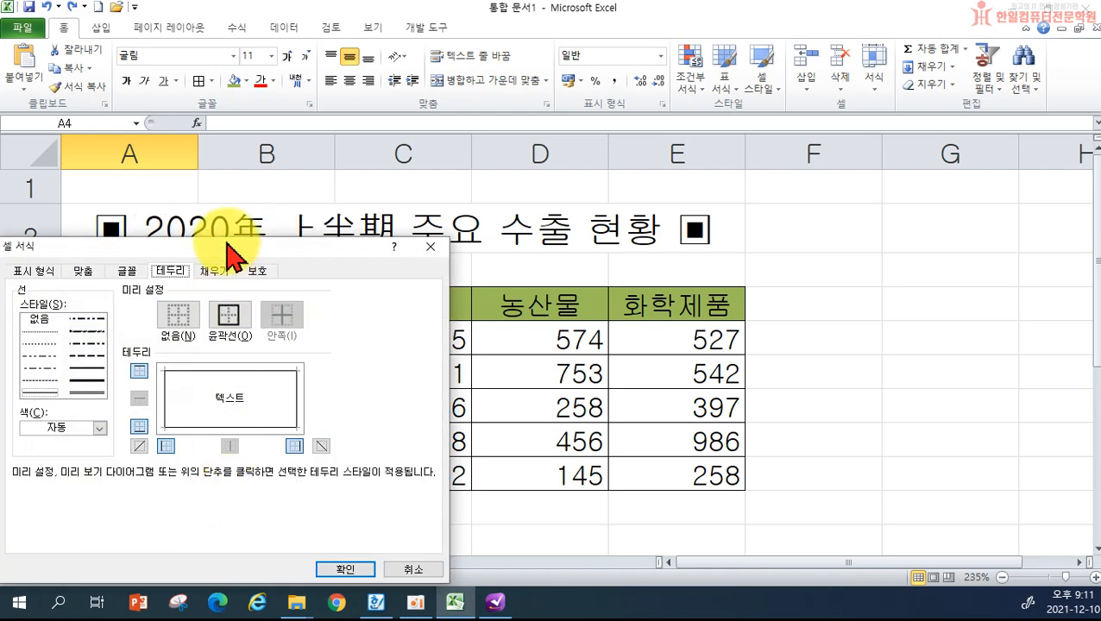
left_click_drag(226, 236, 555, 233)
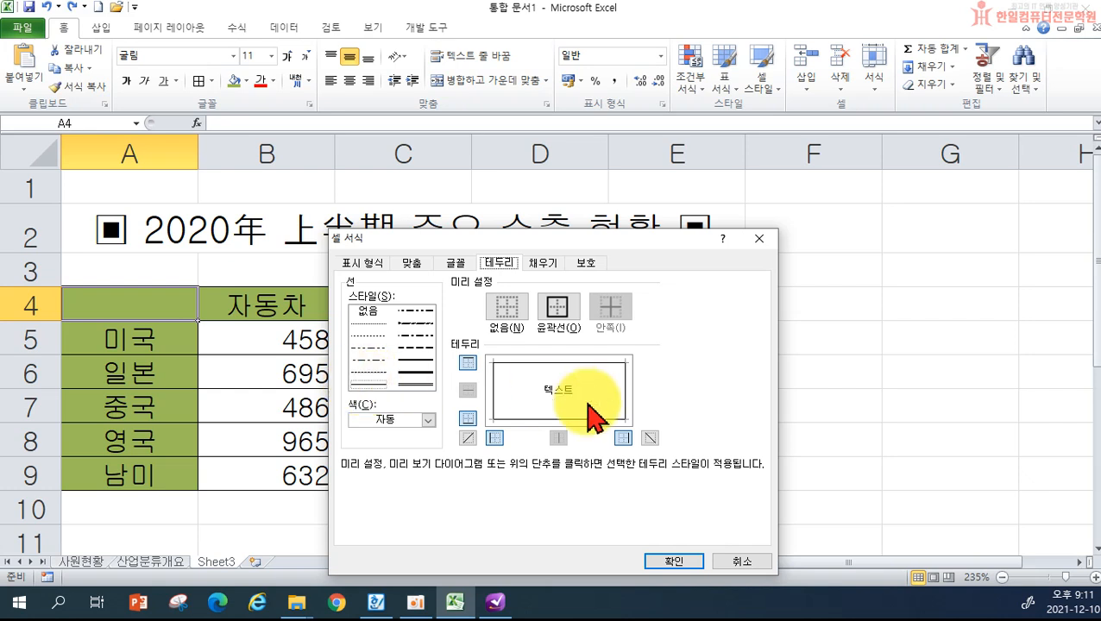
left_click(650, 439)
left_click(674, 561)
left_click(833, 448)
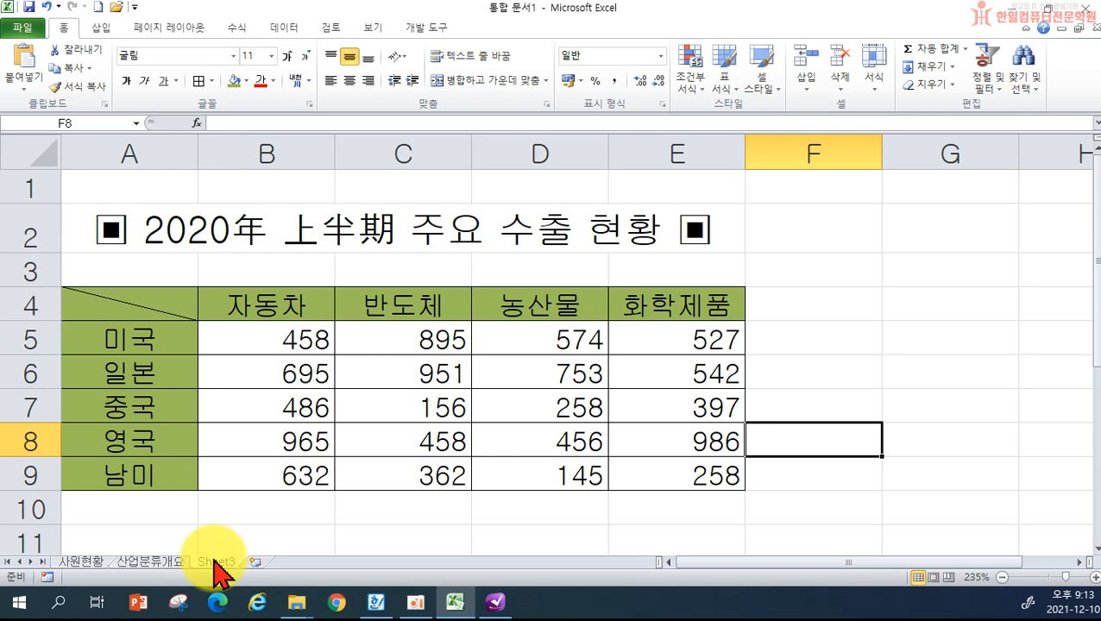
- Rename the Sheet3 tab to '상반기' and add a new blank Sheet4
double_click(216, 561)
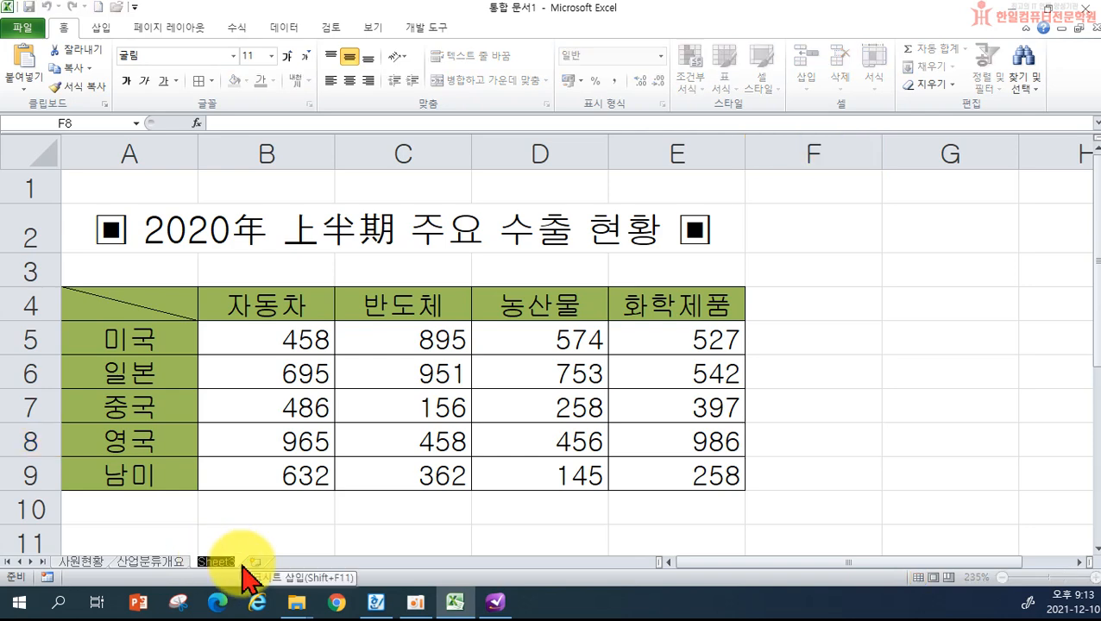
type("상반")
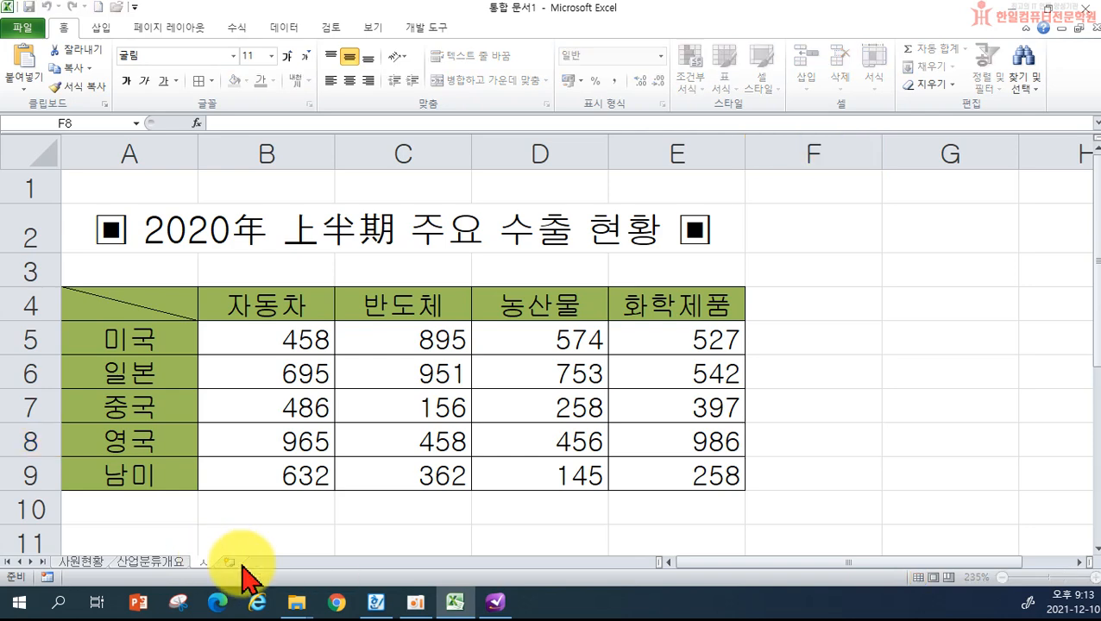
type("기")
key("Return")
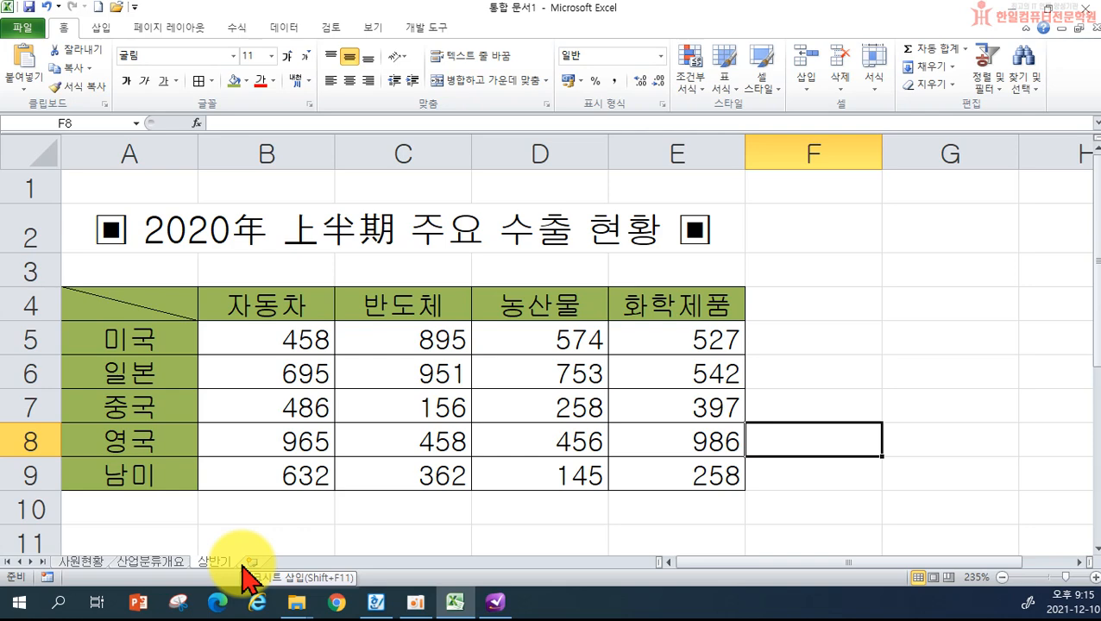
left_click(251, 562)
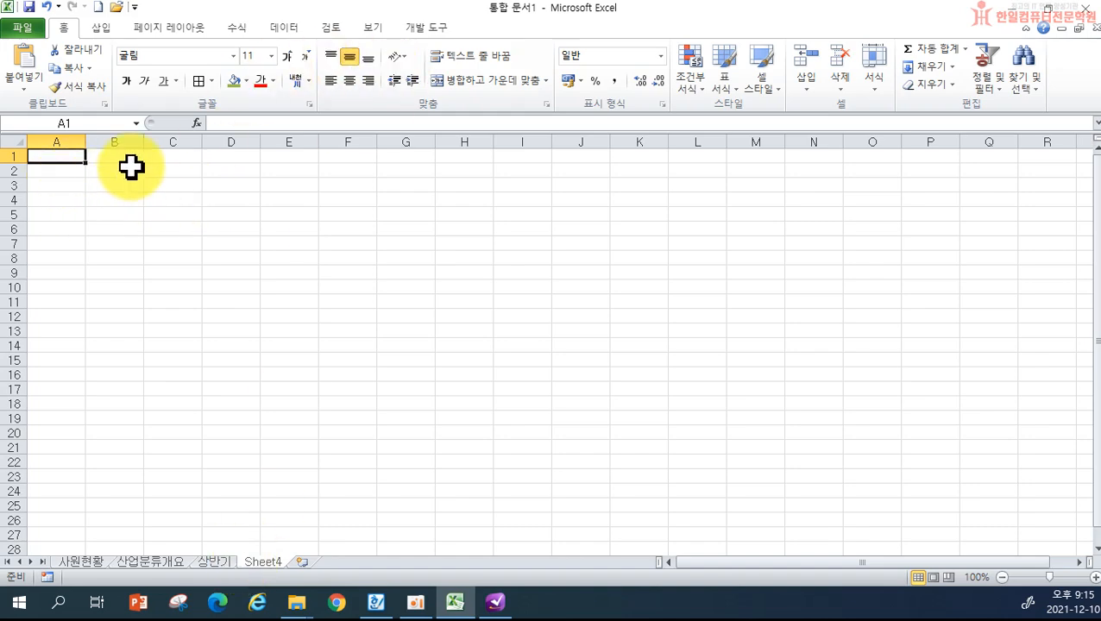
- Enter the heading 지역 in A2, then 서울, 부산, 대구 and 광주 below it
scroll(209, 216, "up", 9, "ctrl")
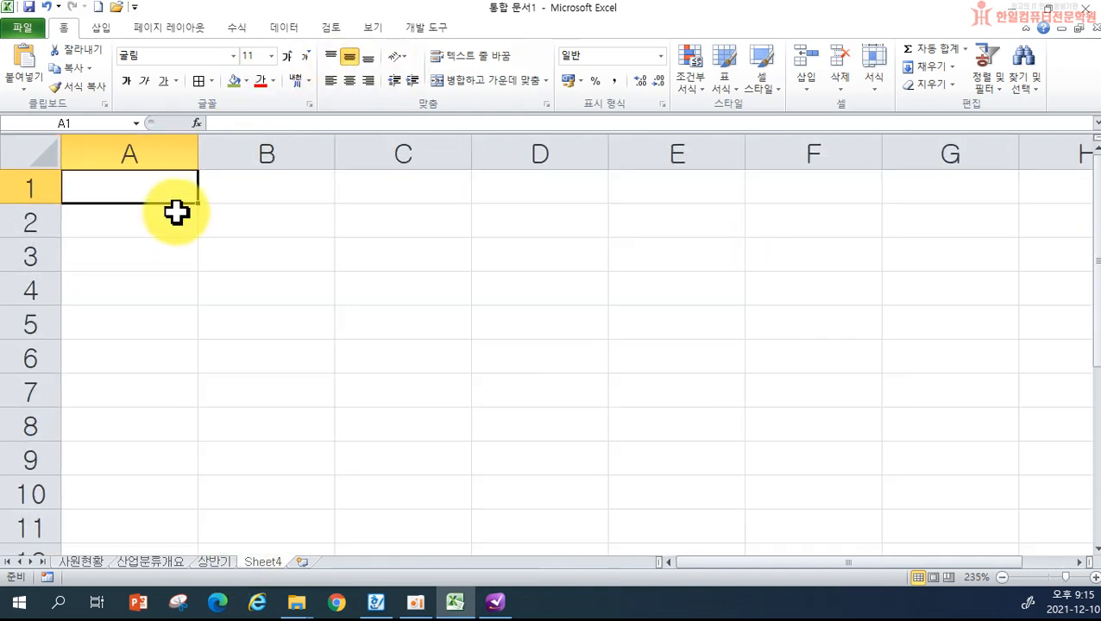
left_click(179, 233)
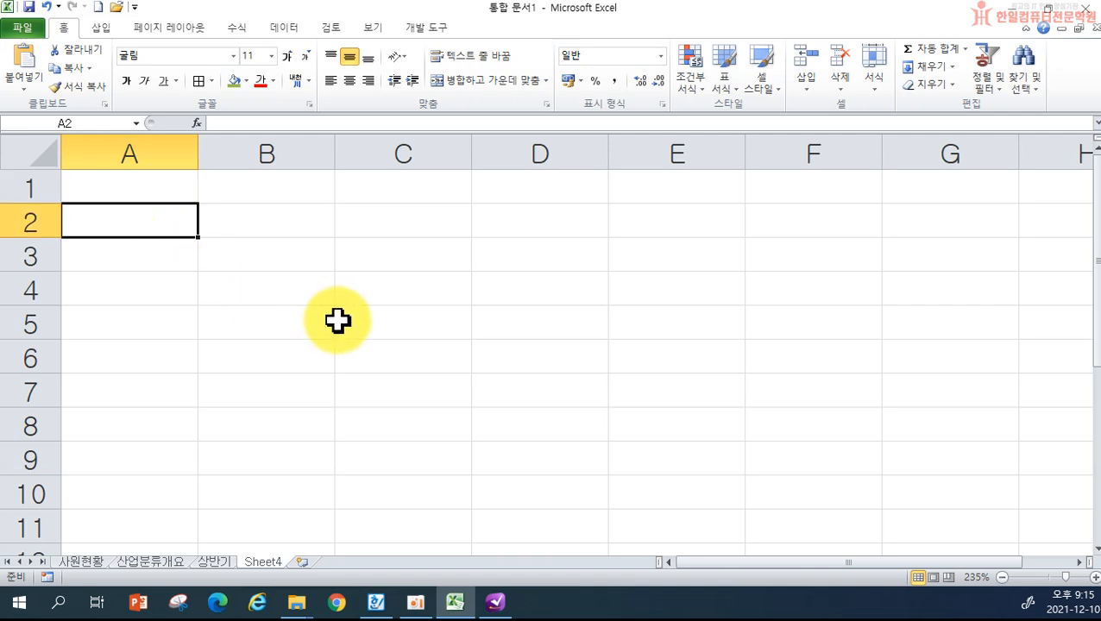
type("지역")
key("Return")
type("서울")
key("Return")
type("부산")
key("Return")
type("대구")
key("Return")
type("광주")
key("Return")
- Continue the list with 서울, 부산, 대구 via AutoComplete, then 대전 in A10 and A11
type("서울")
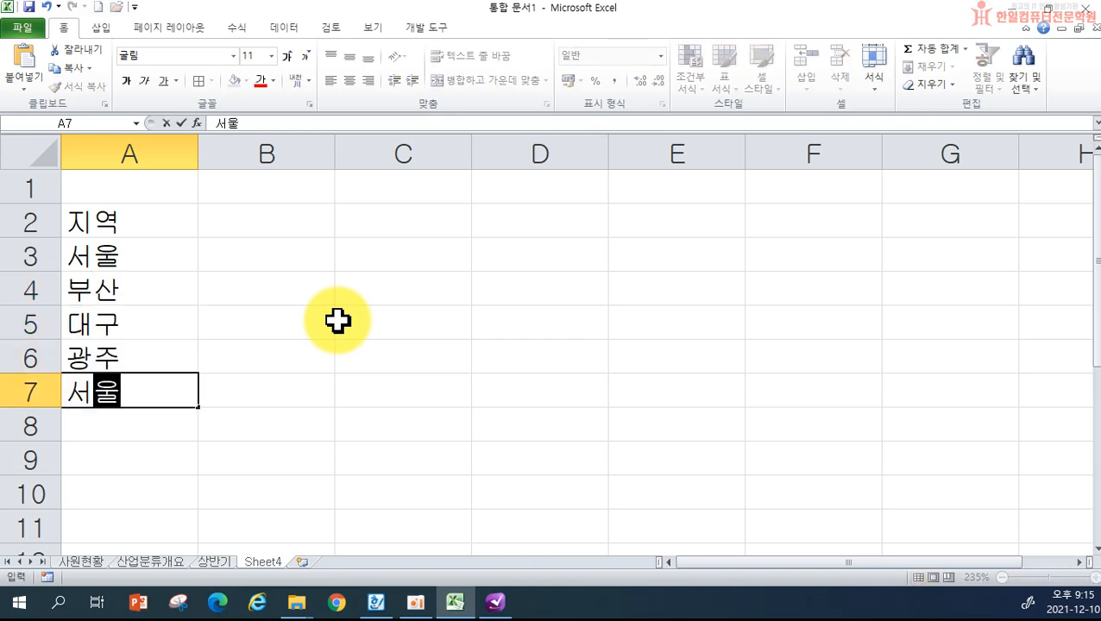
key("Return")
type("ㅂ")
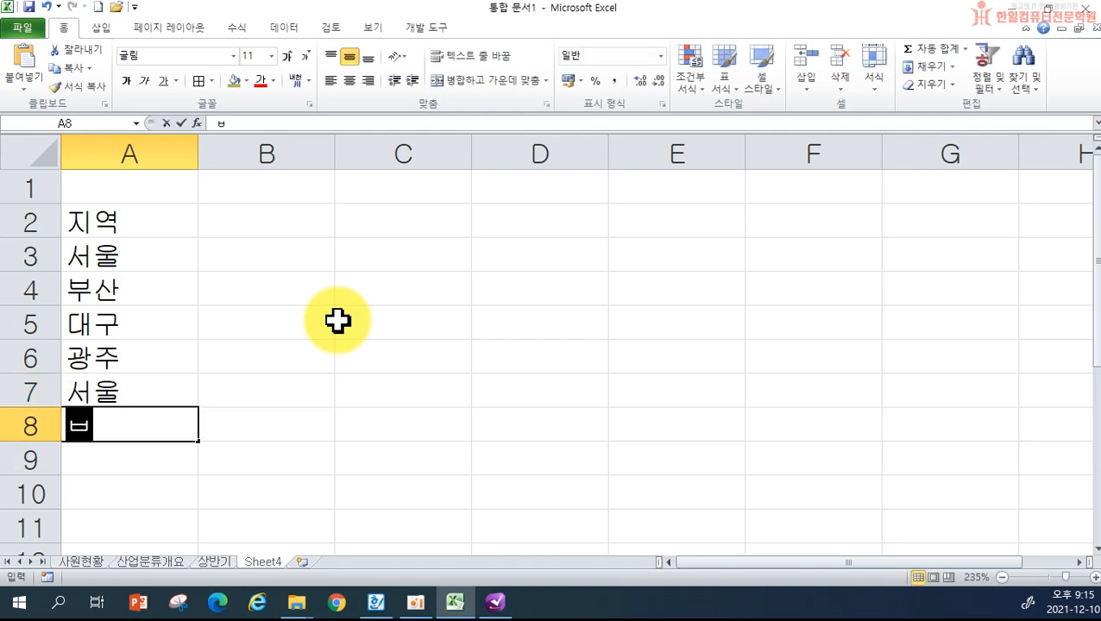
type("ㅜ")
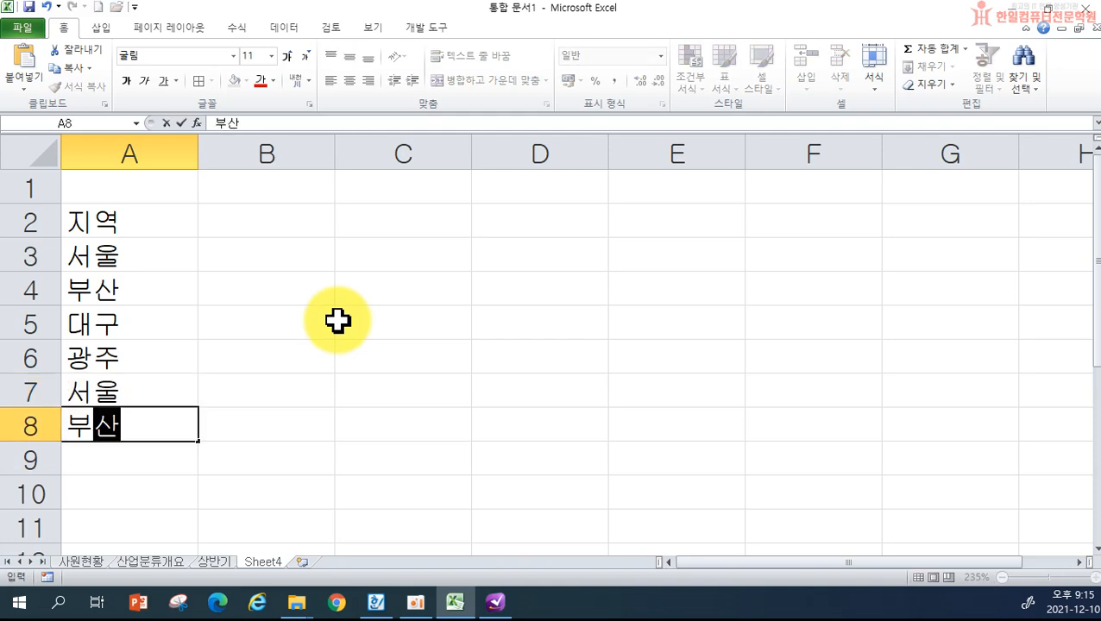
key("Return")
type("ㄷㅐ")
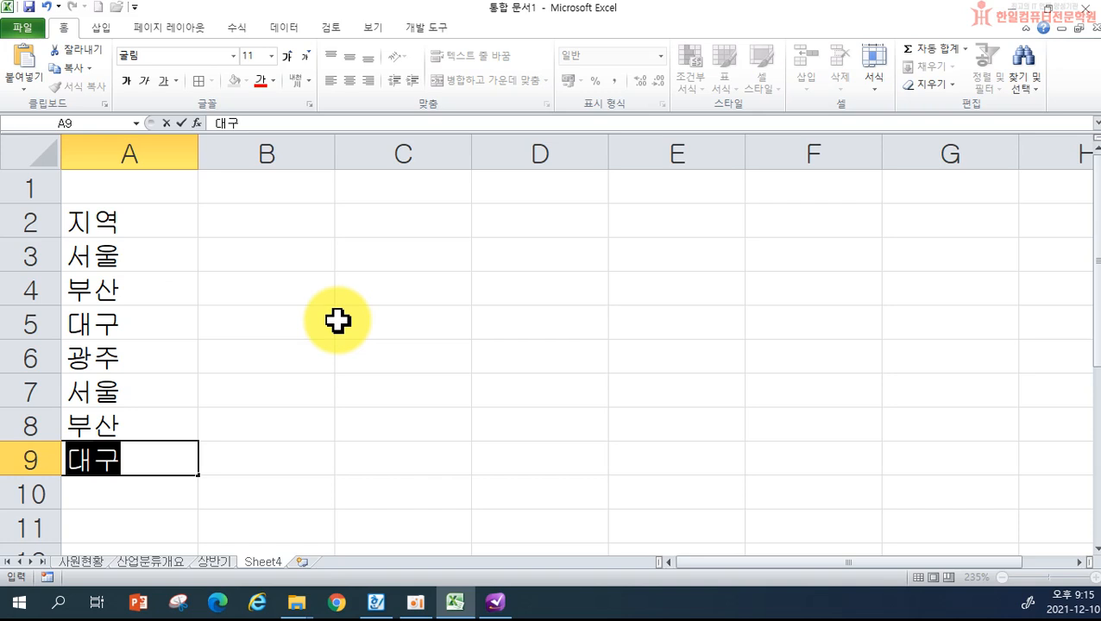
key("Return")
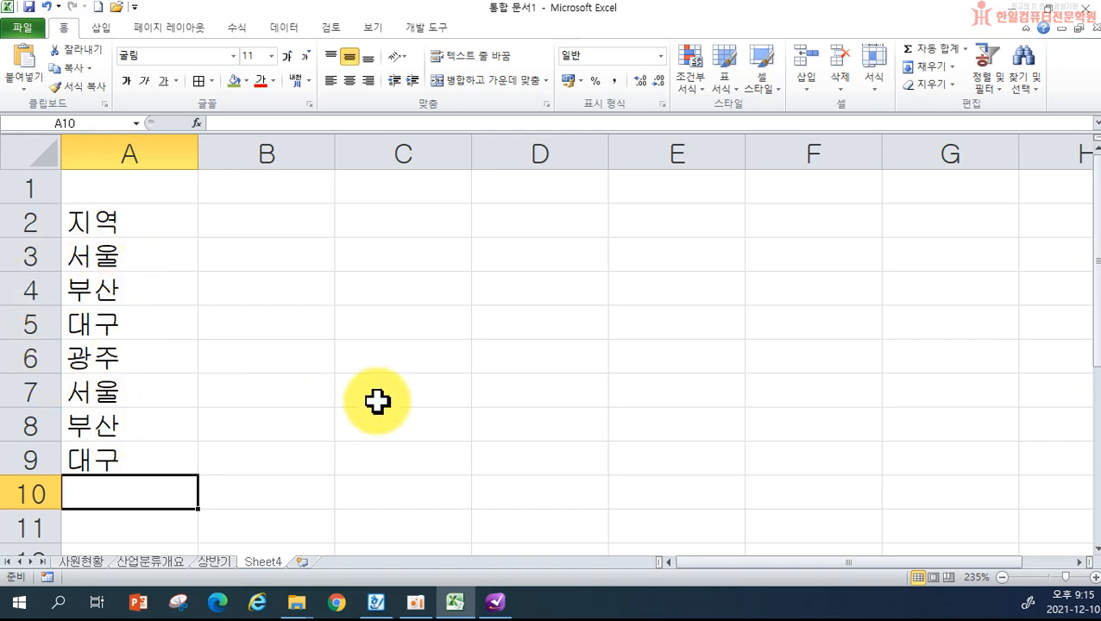
type("대")
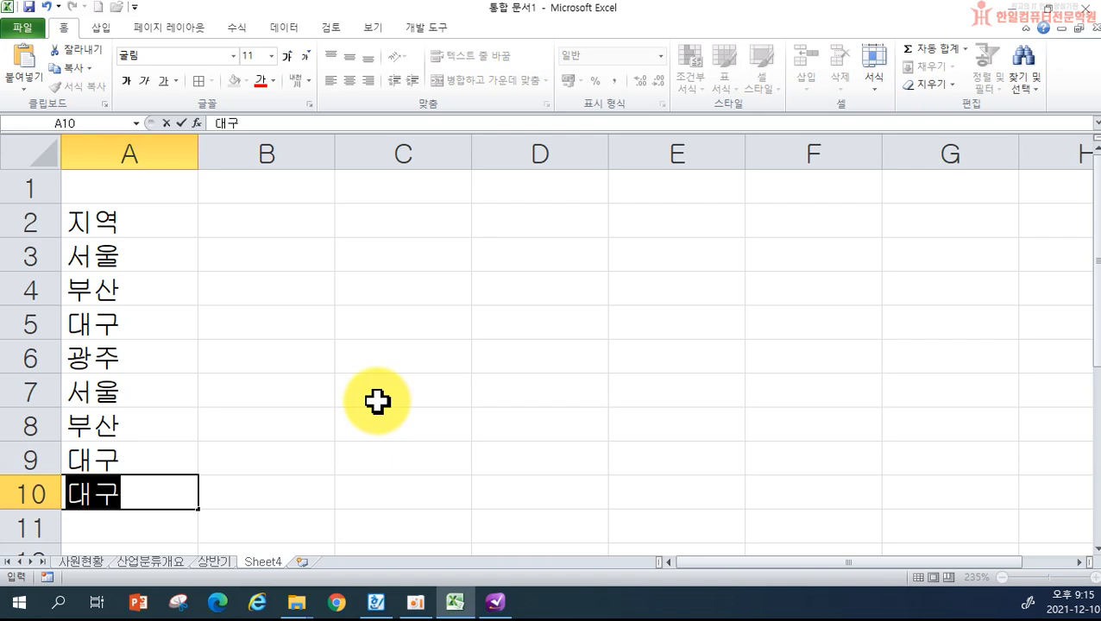
type("전")
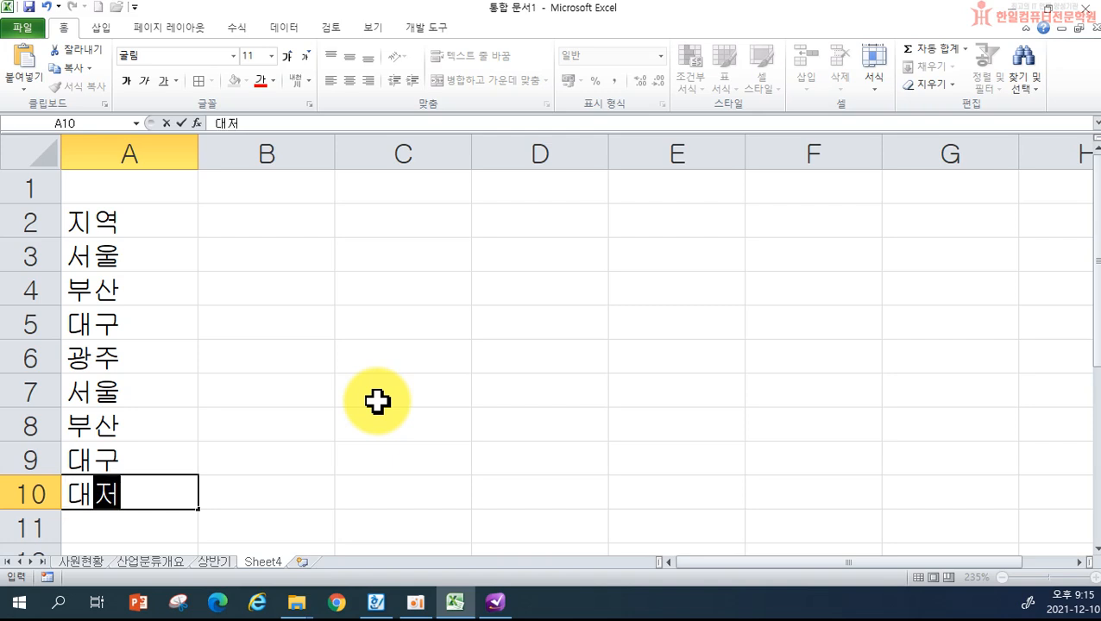
key("Return")
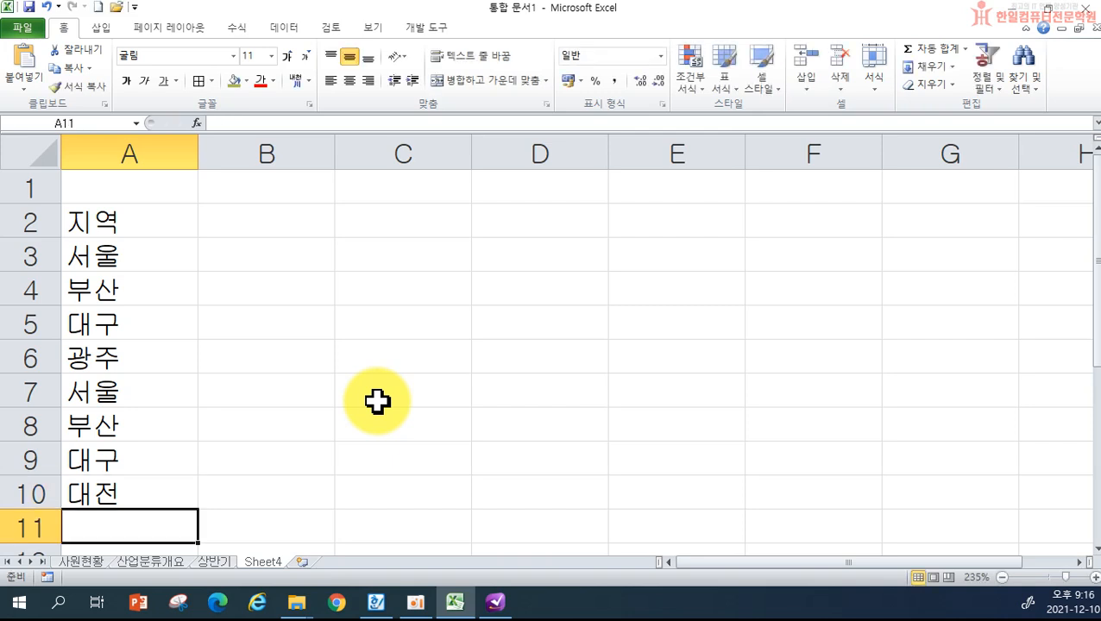
type("대")
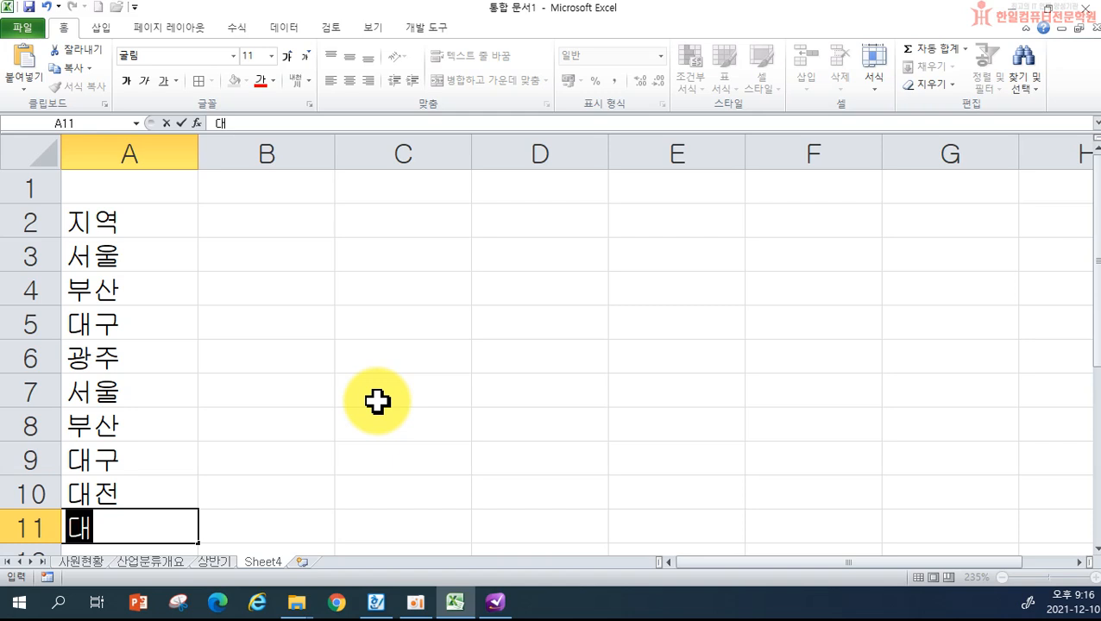
type("전")
key("Return")
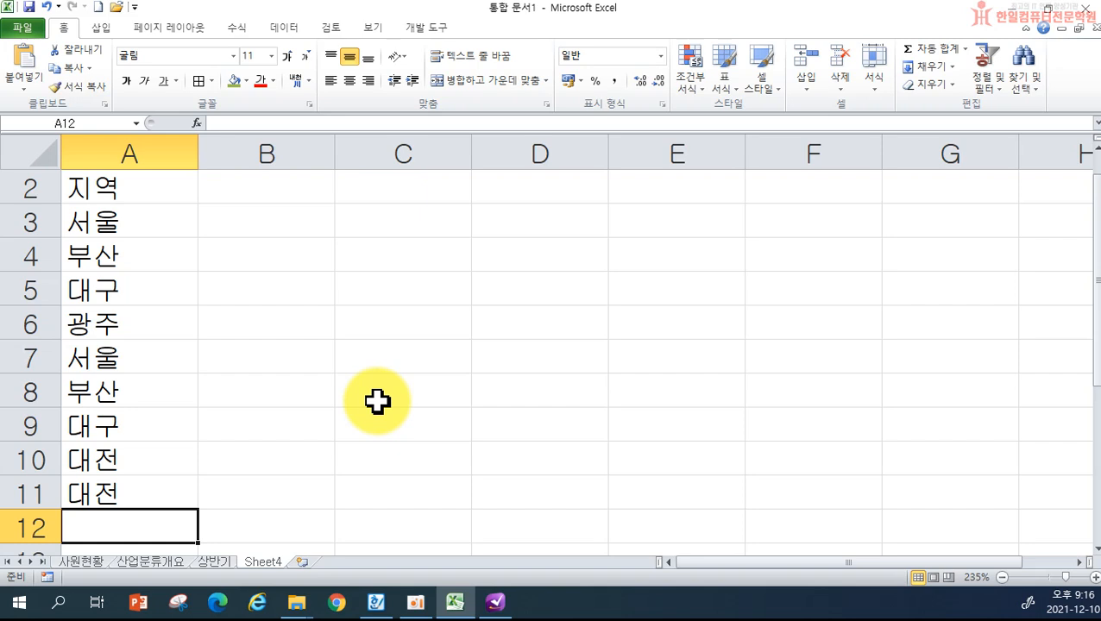
- Delete the 지역 heading and city entries from column A, then return to cell A1
scroll(377, 400, "up", 1)
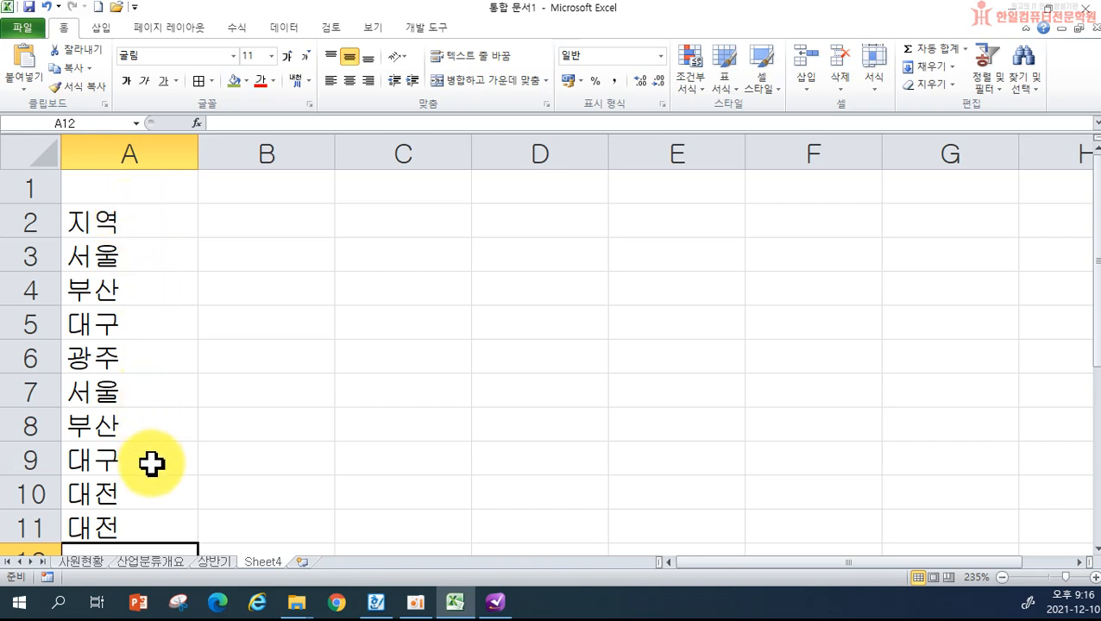
left_click_drag(143, 221, 118, 458)
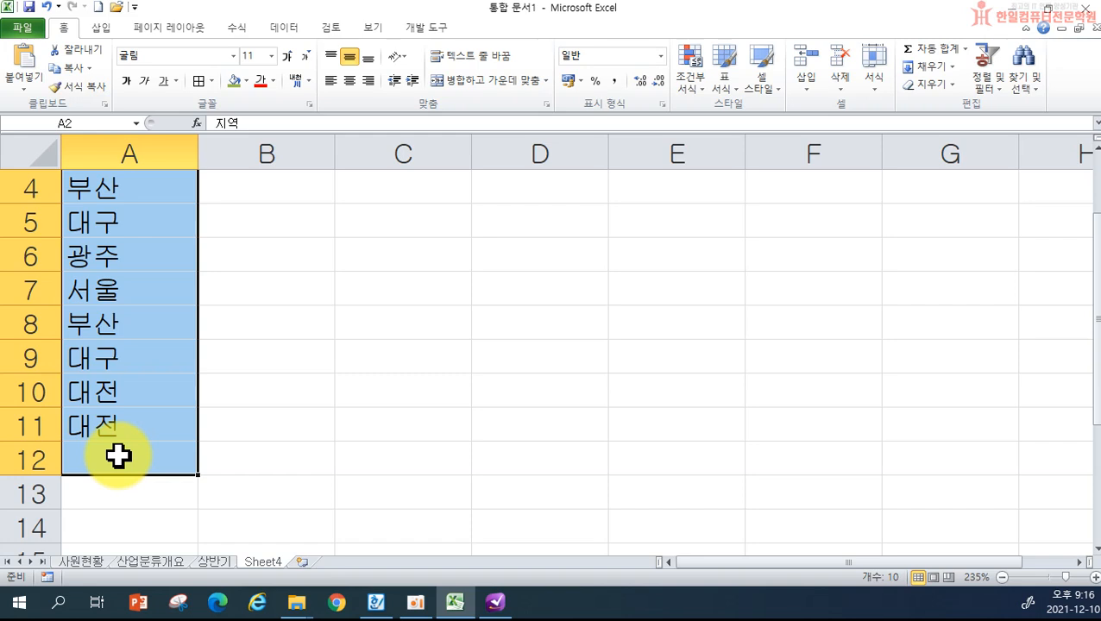
key("Delete")
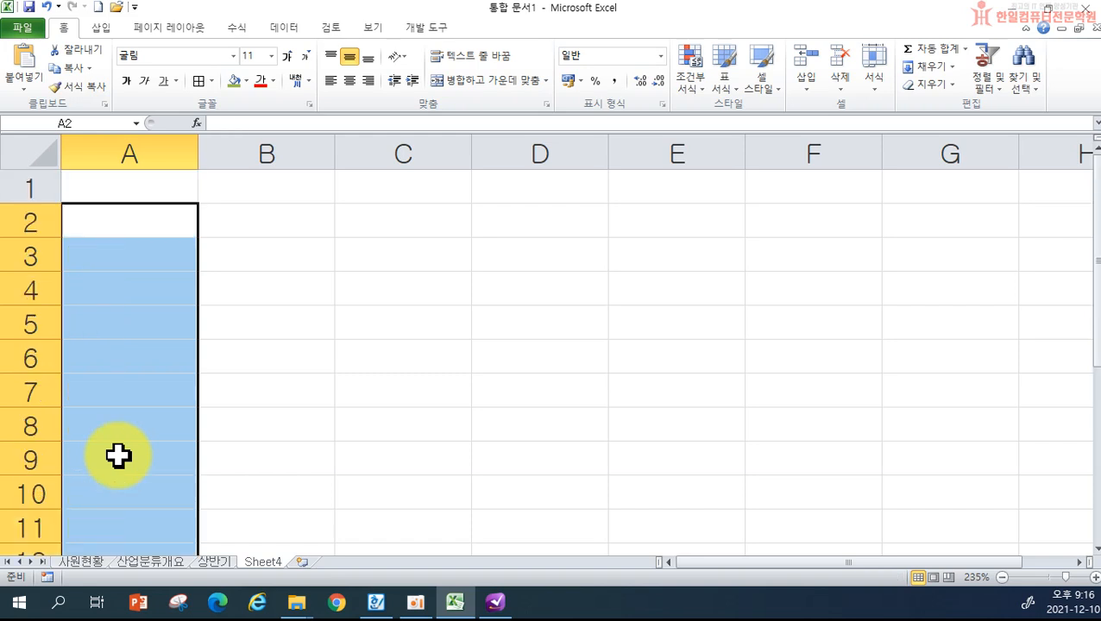
left_click(263, 287)
left_click(165, 231)
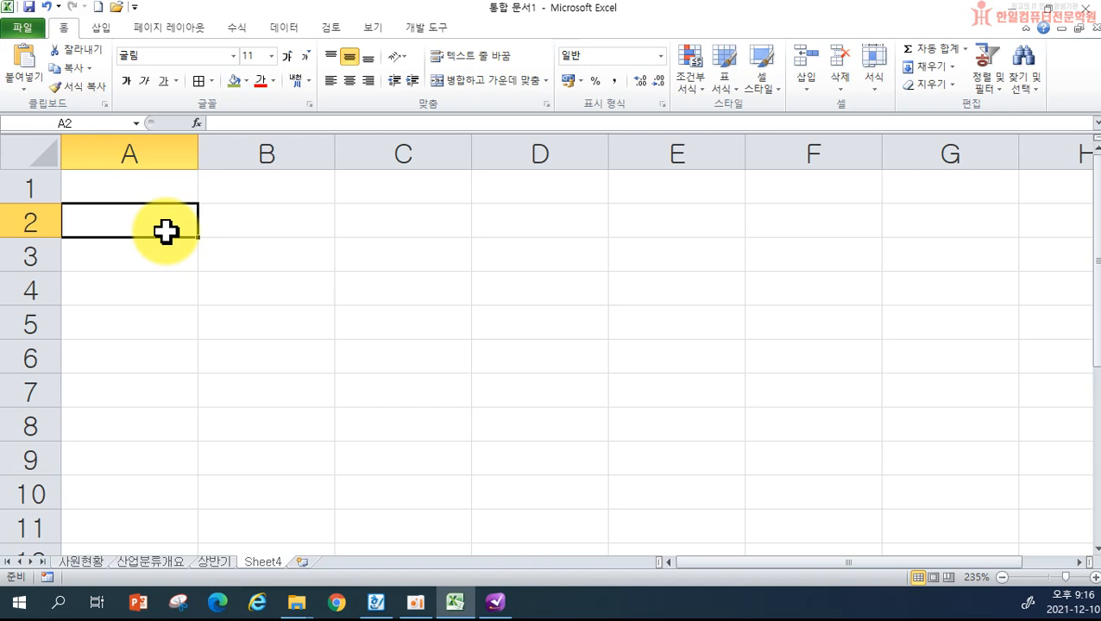
left_click(121, 183)
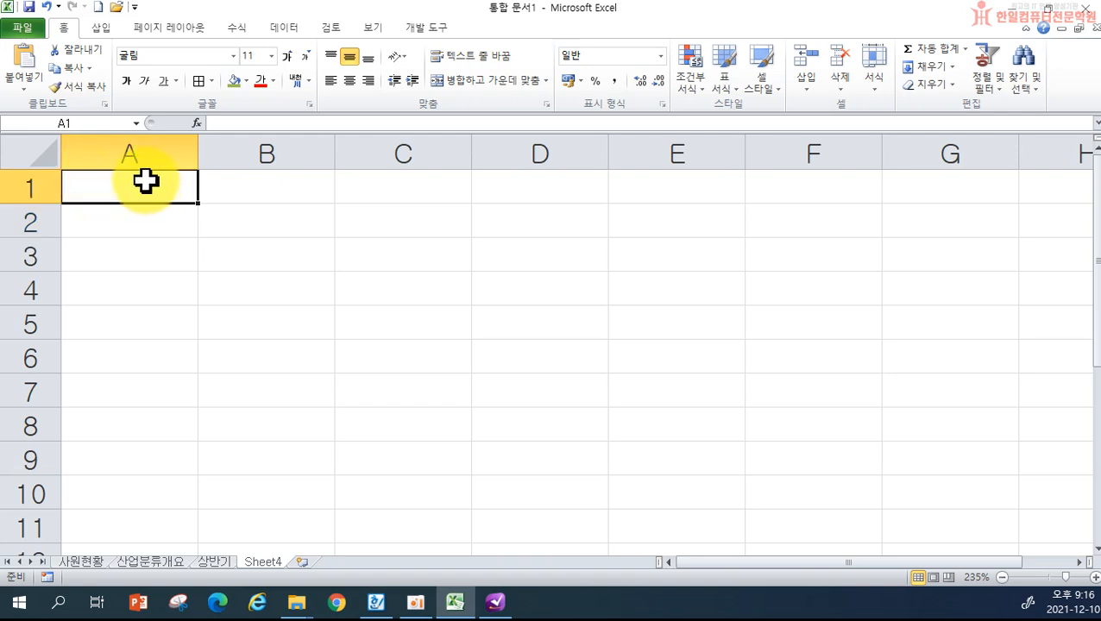
- Enter 한일 in A1 and copy it with the fill handle down to A8
type("한일")
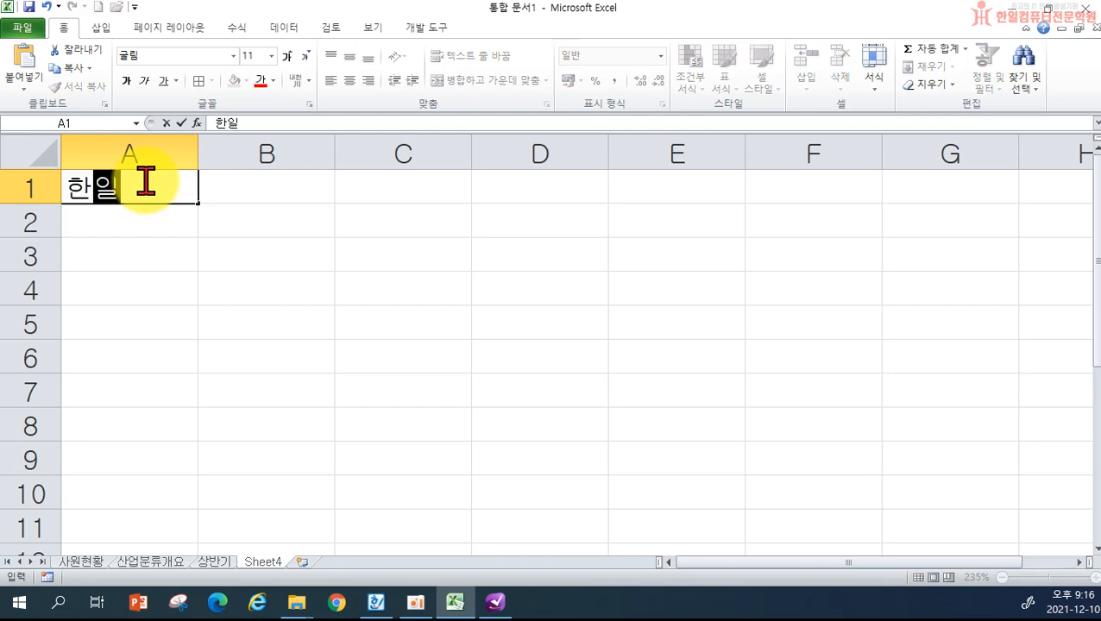
key("Return")
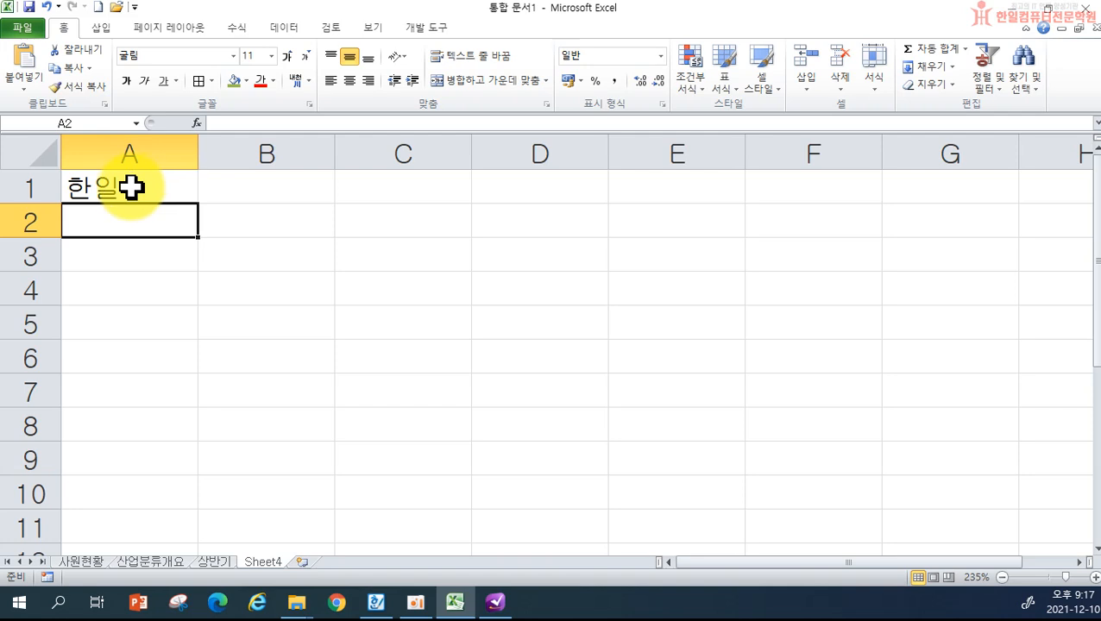
left_click(131, 186)
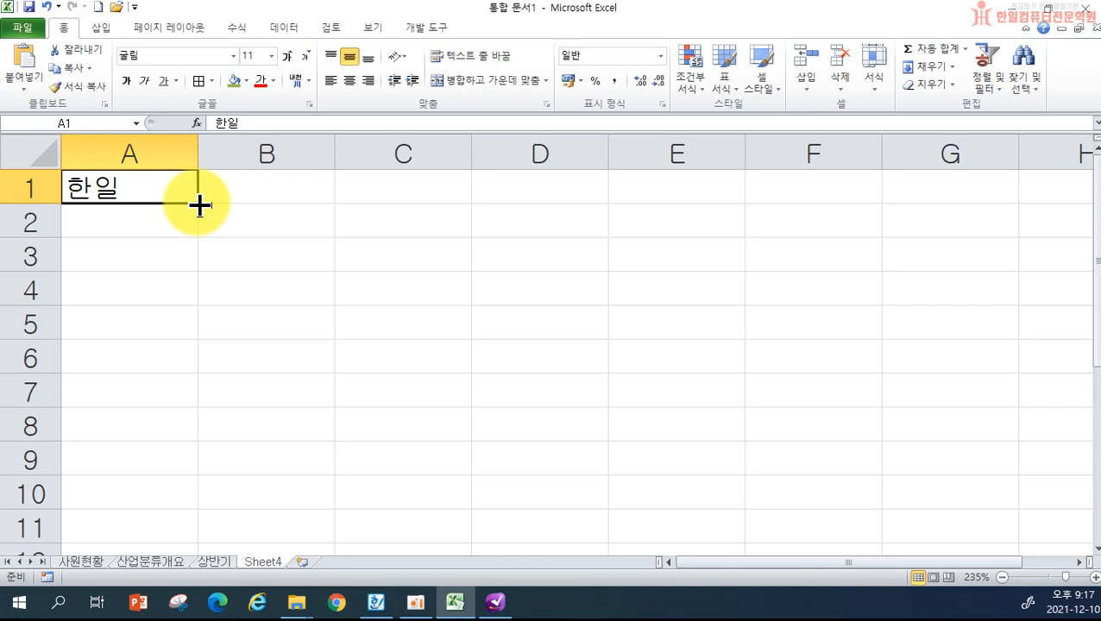
left_click_drag(199, 205, 190, 420)
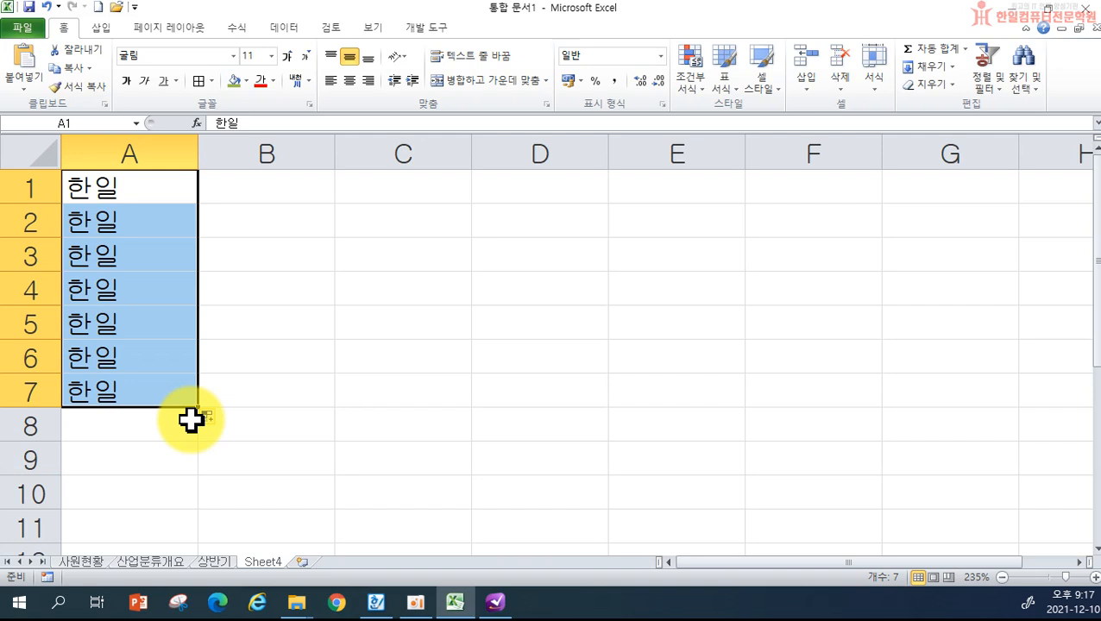
key("ctrl+z")
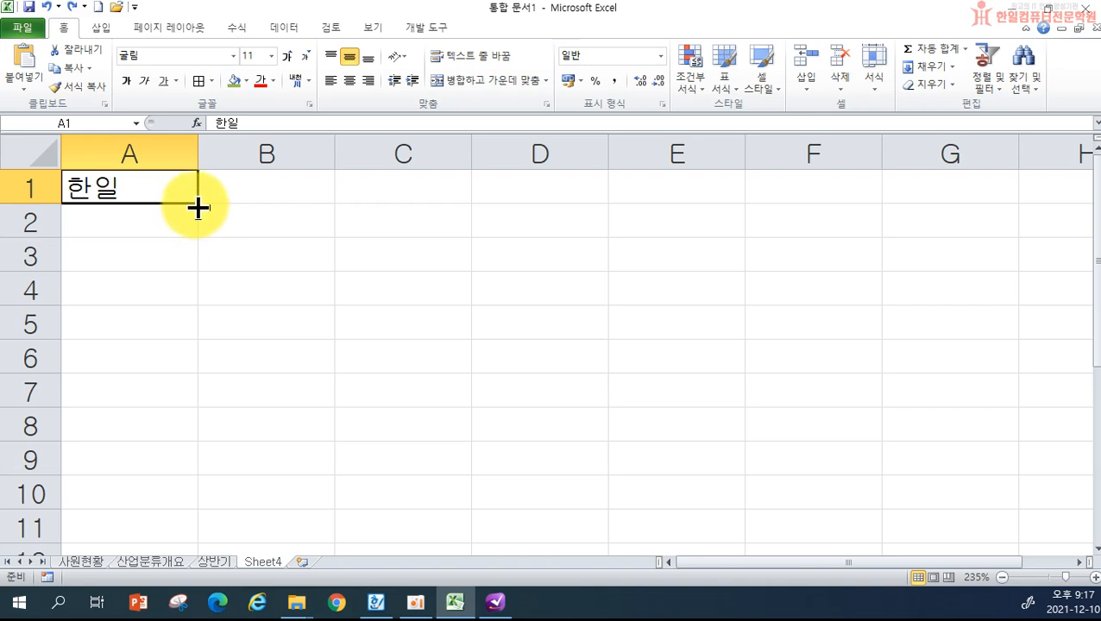
left_click_drag(198, 204, 188, 443)
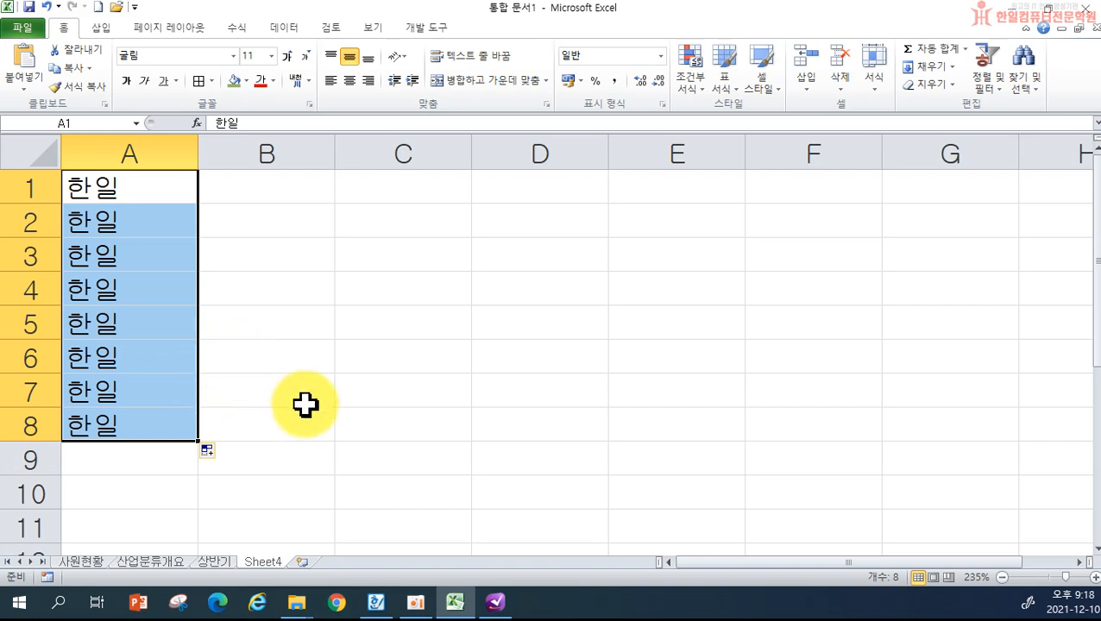
key("ctrl+z")
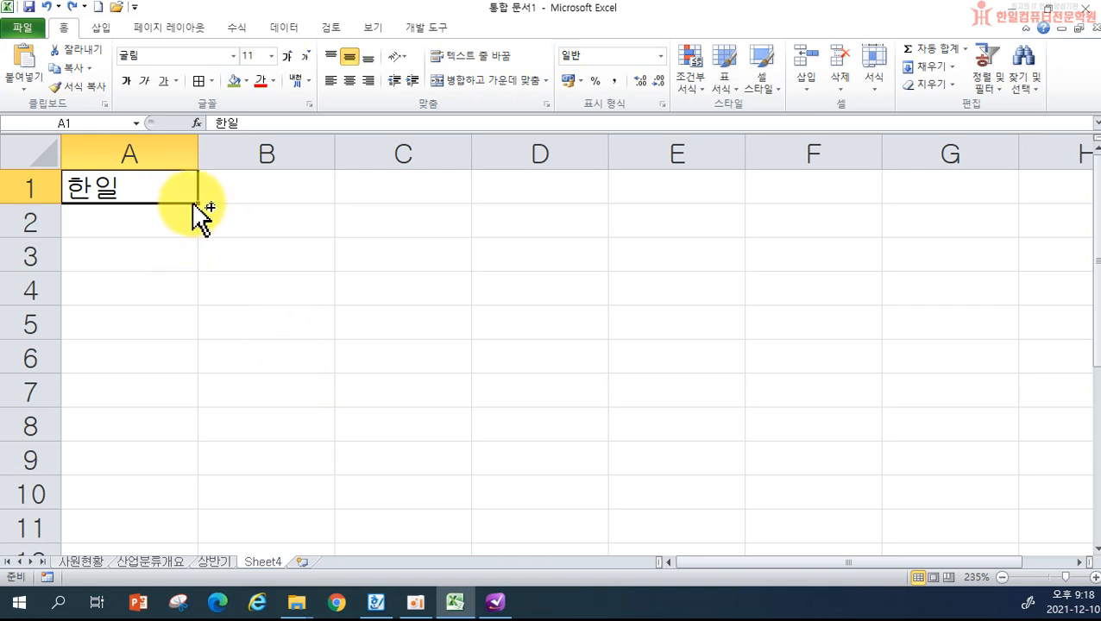
left_click_drag(199, 204, 199, 204)
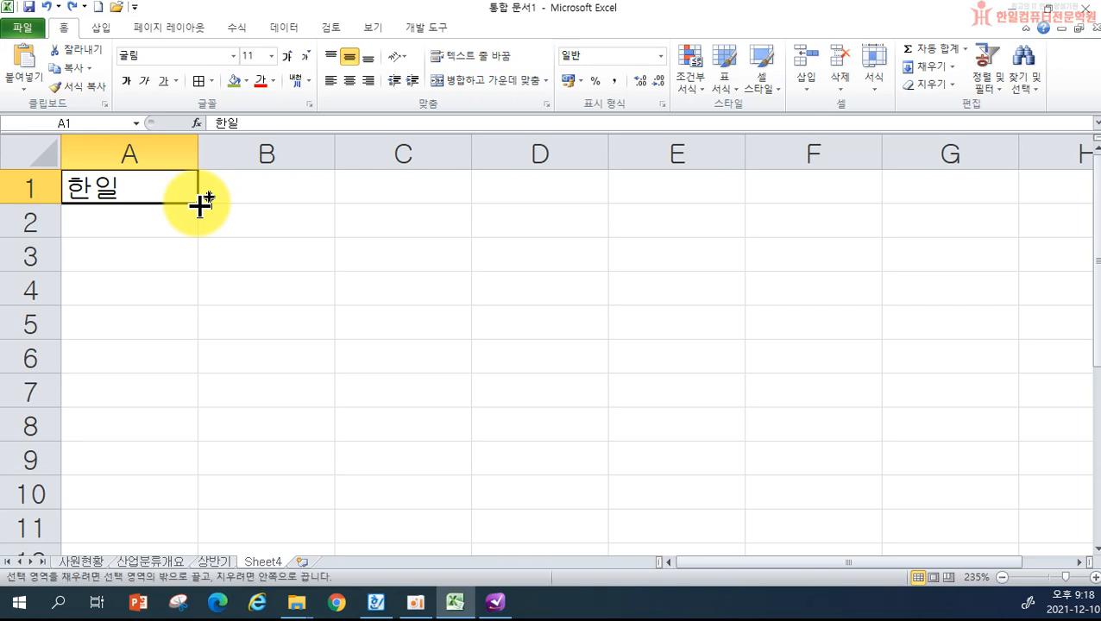
left_click_drag(199, 204, 192, 443)
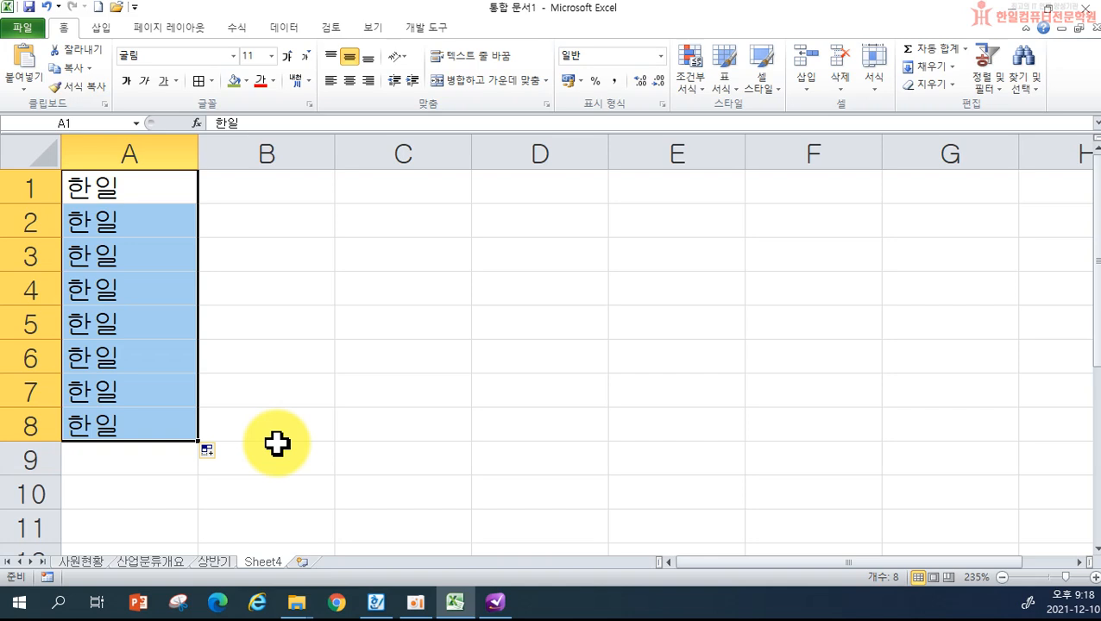
- Enter 1 in B1 and fill B1:B8 as an increasing series 1 through 8
left_click(290, 189)
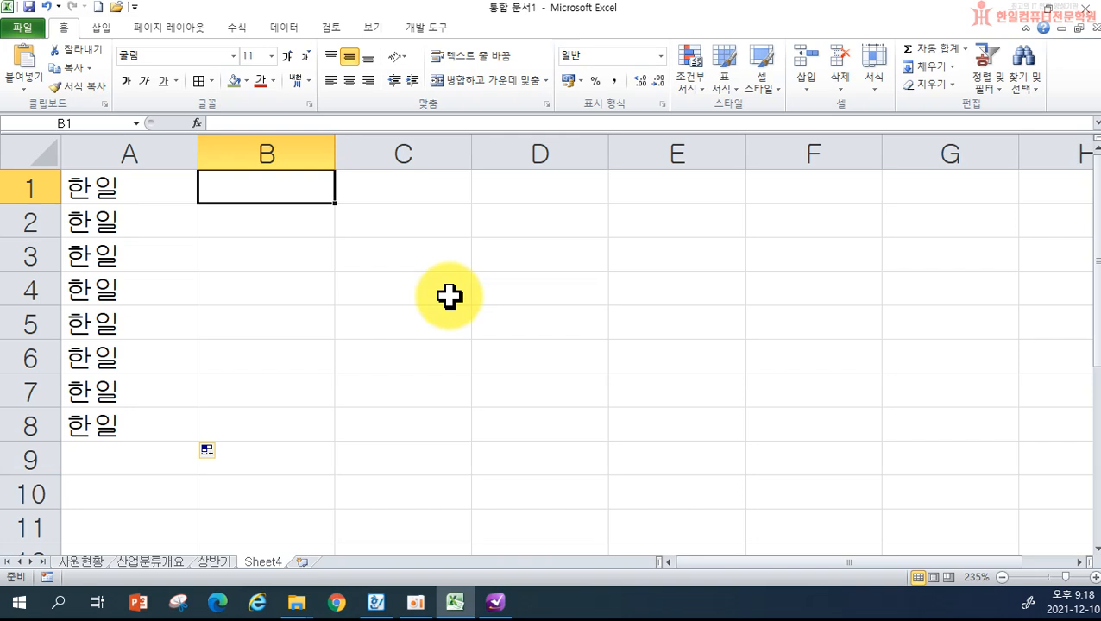
type("1")
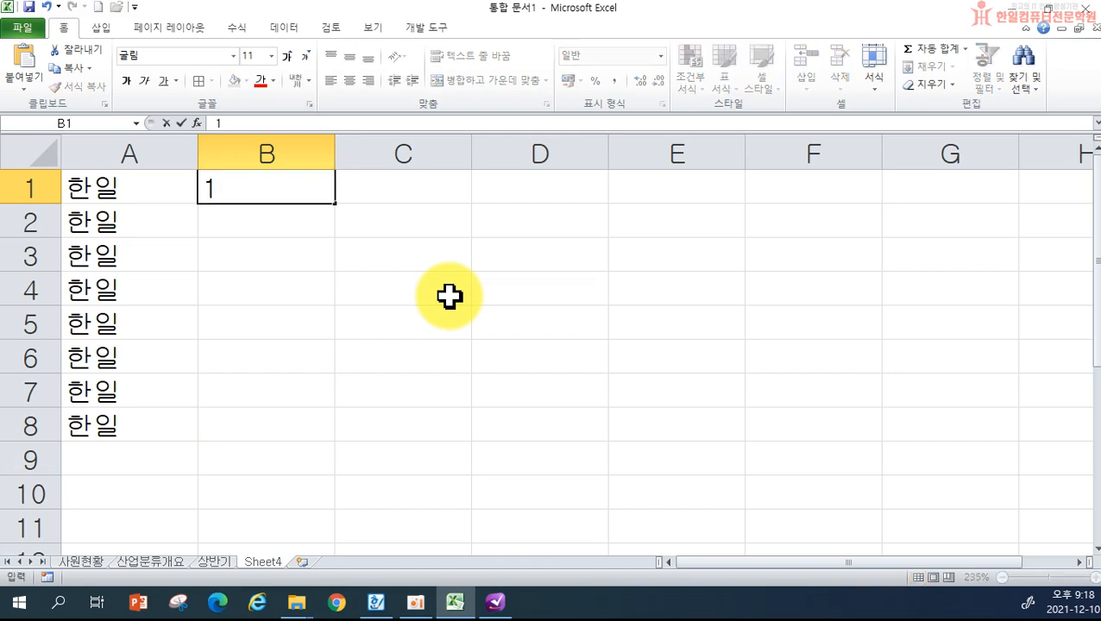
key("Return")
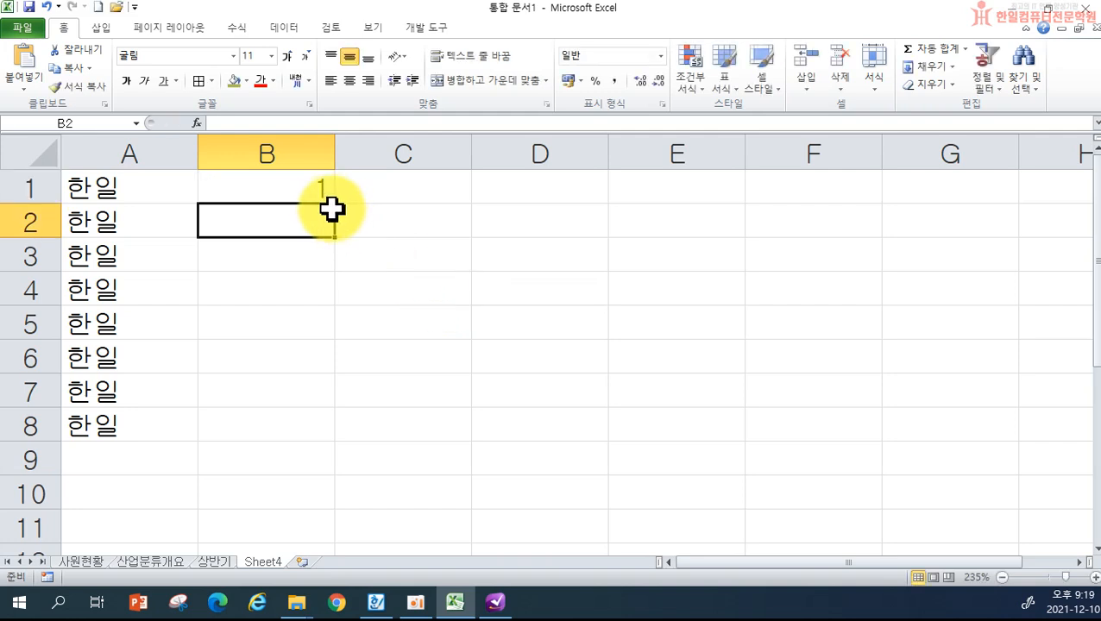
left_click(297, 190)
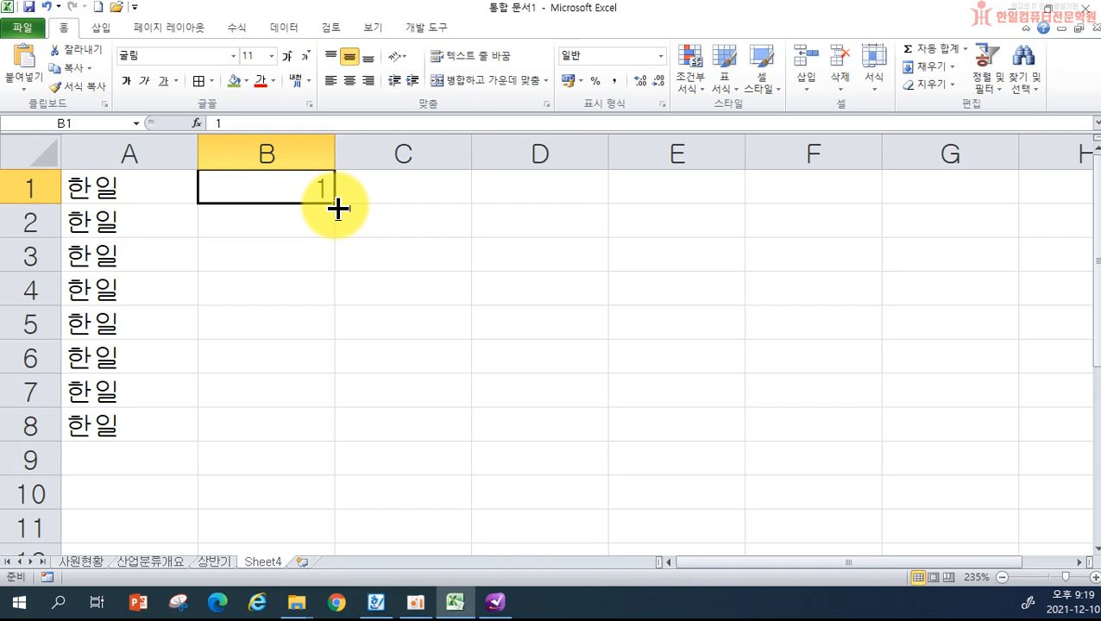
left_click_drag(337, 208, 343, 432)
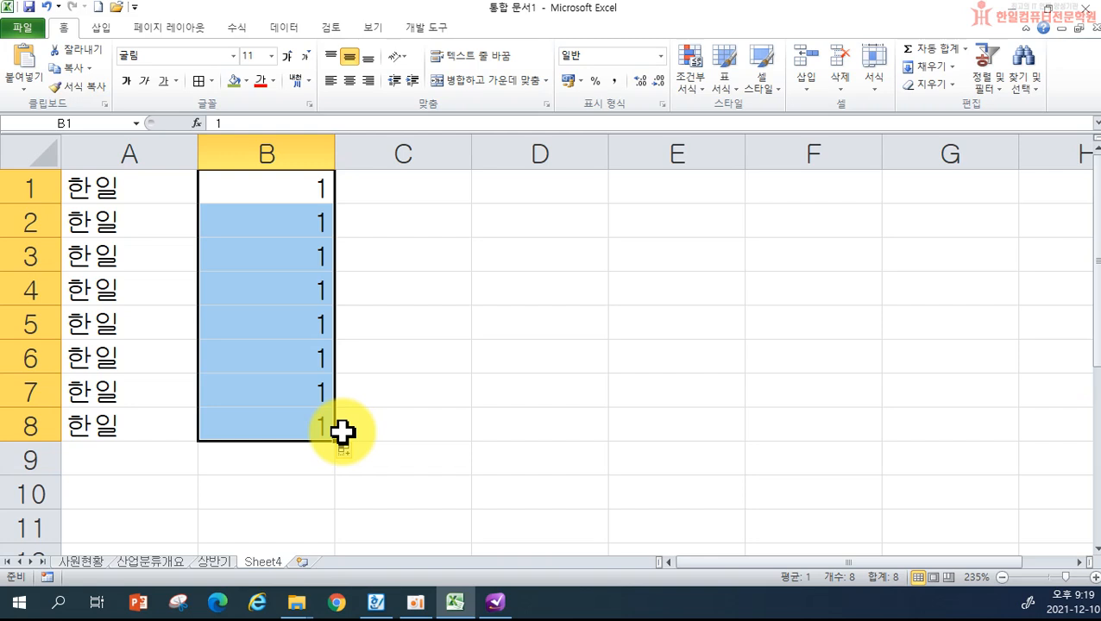
key("ctrl+z")
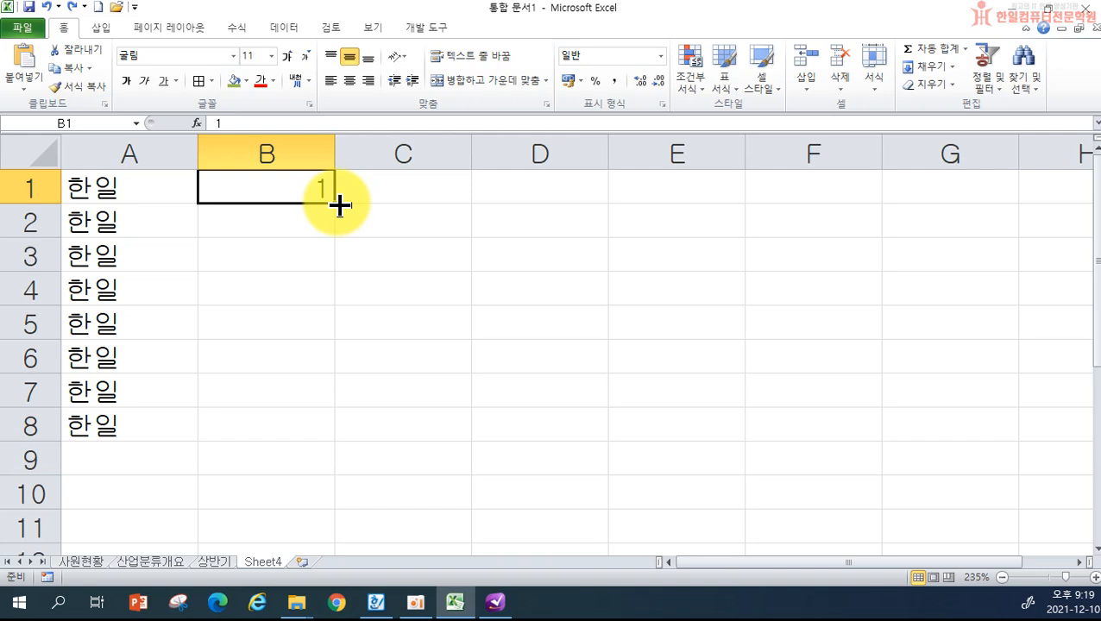
left_click_drag(341, 203, 331, 445)
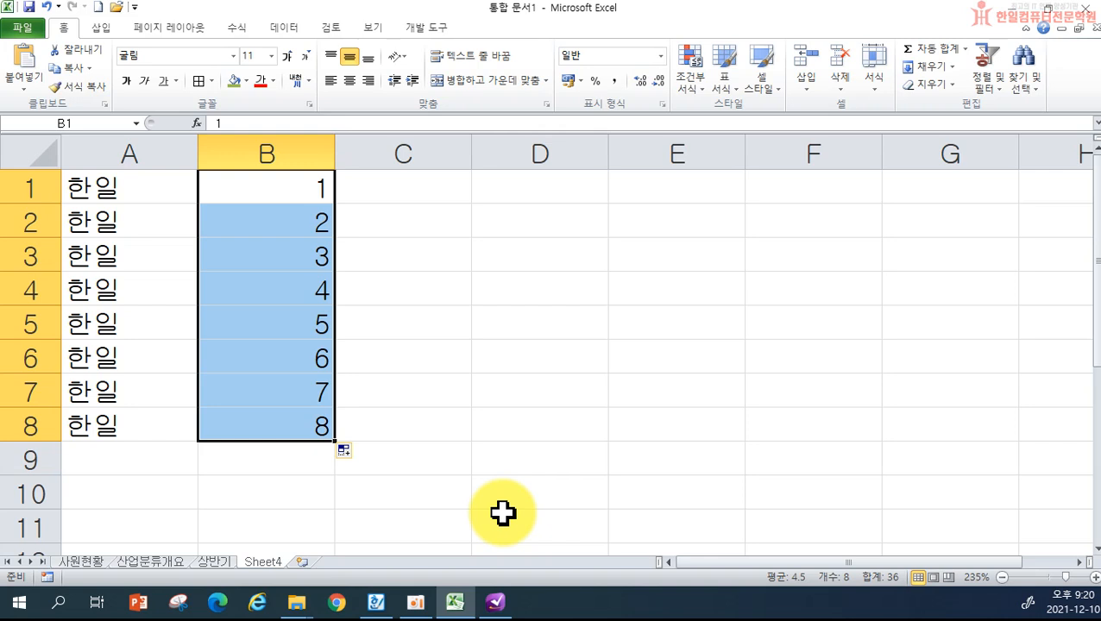
key("ctrl+z")
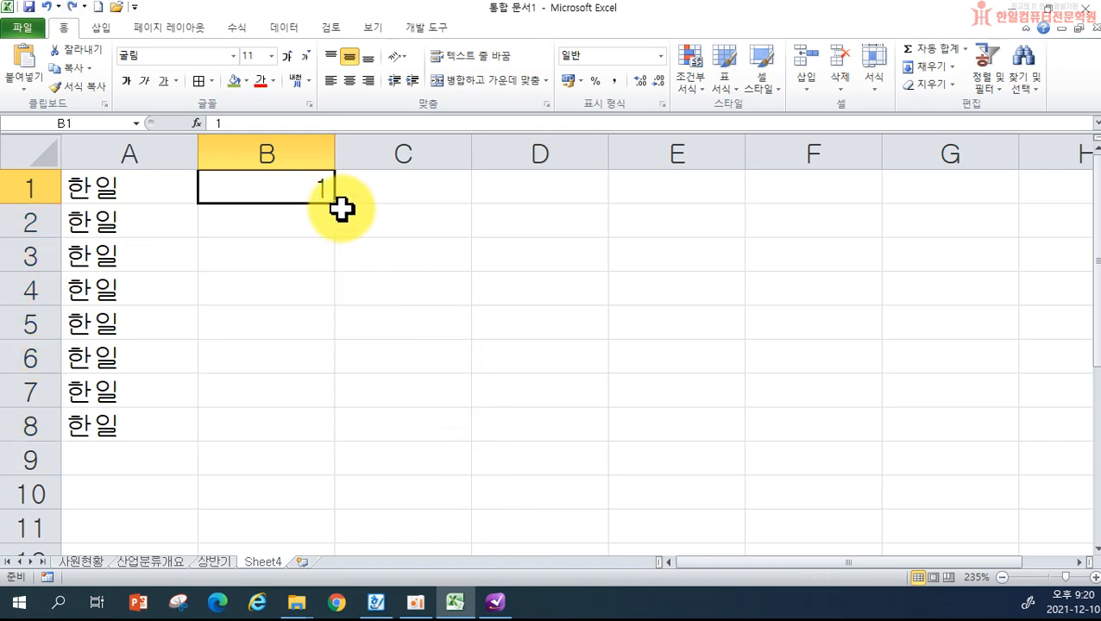
left_click_drag(336, 204, 345, 436)
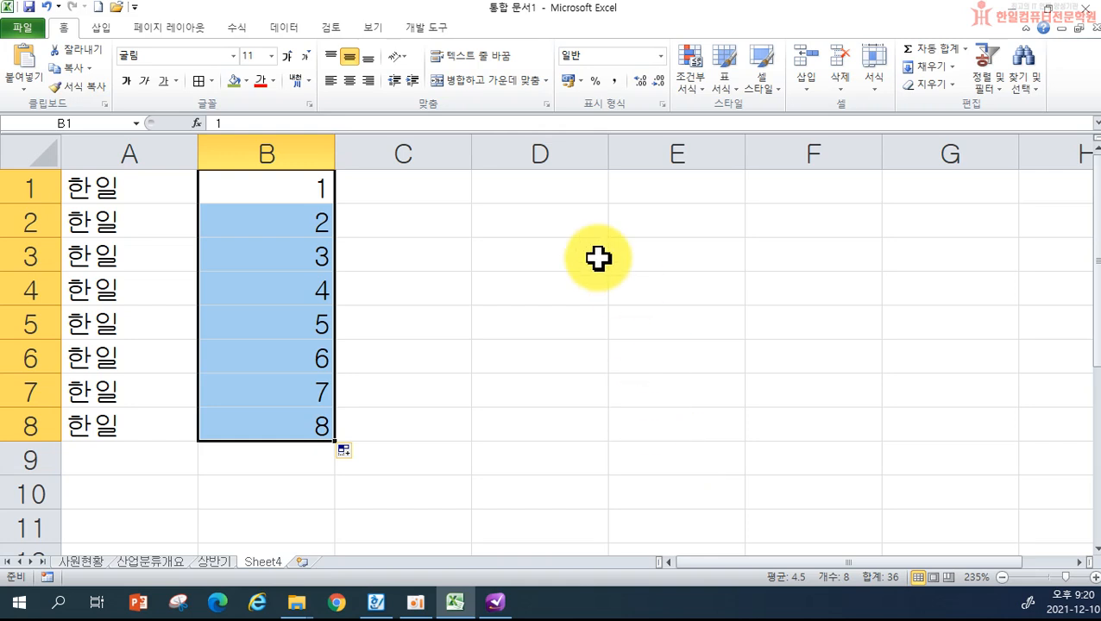
- Enter 1 and 2 in C1:C2 and extend the series down to C8
left_click(420, 195)
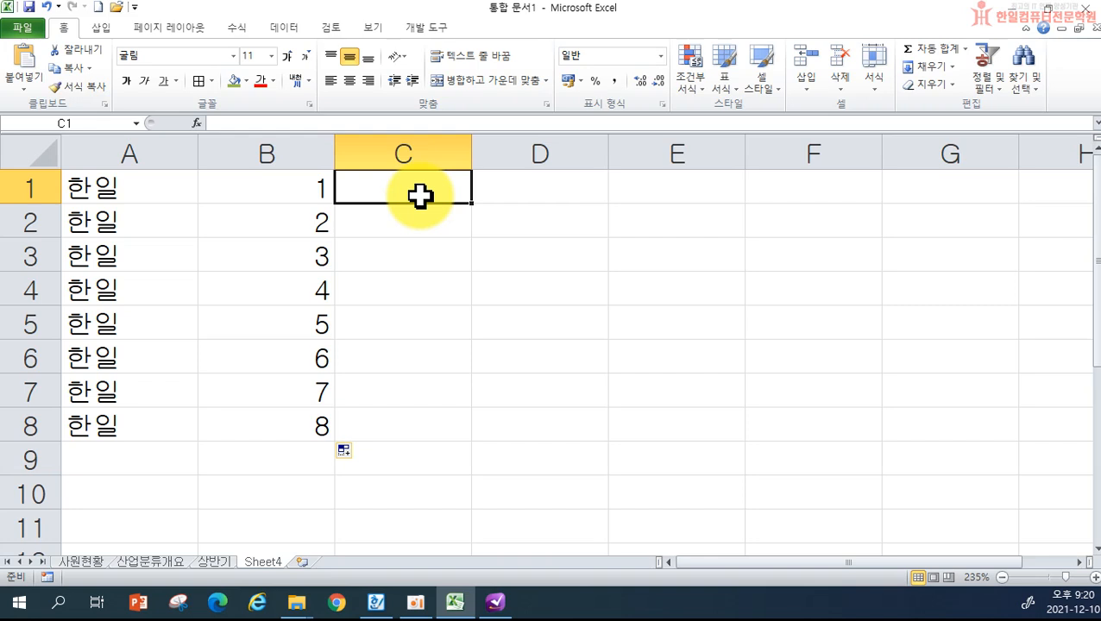
type("1")
key("Return")
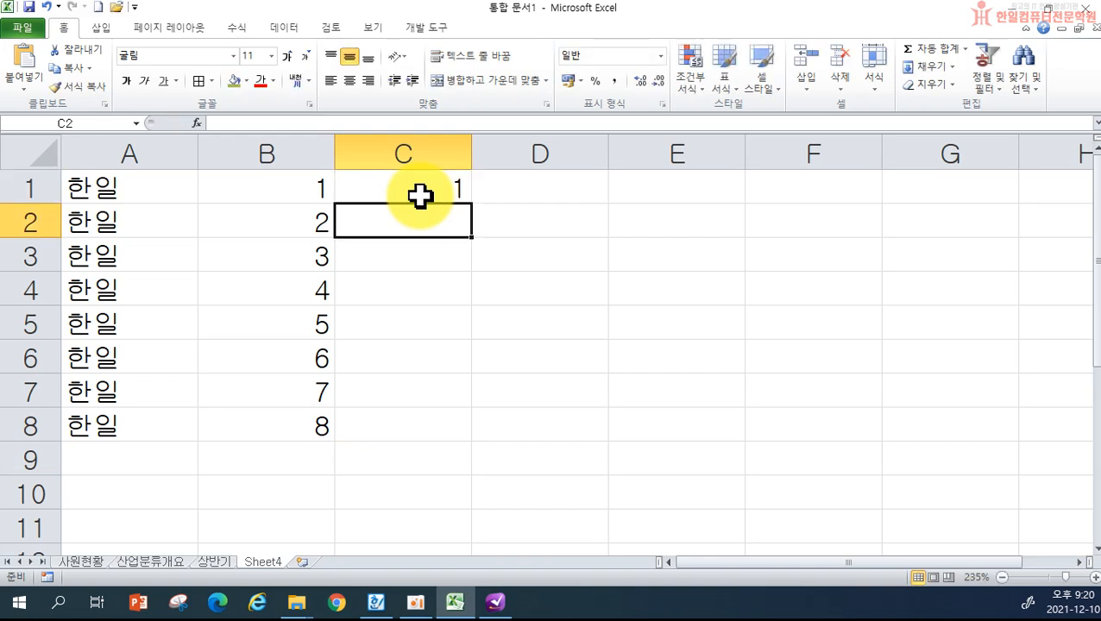
type("2")
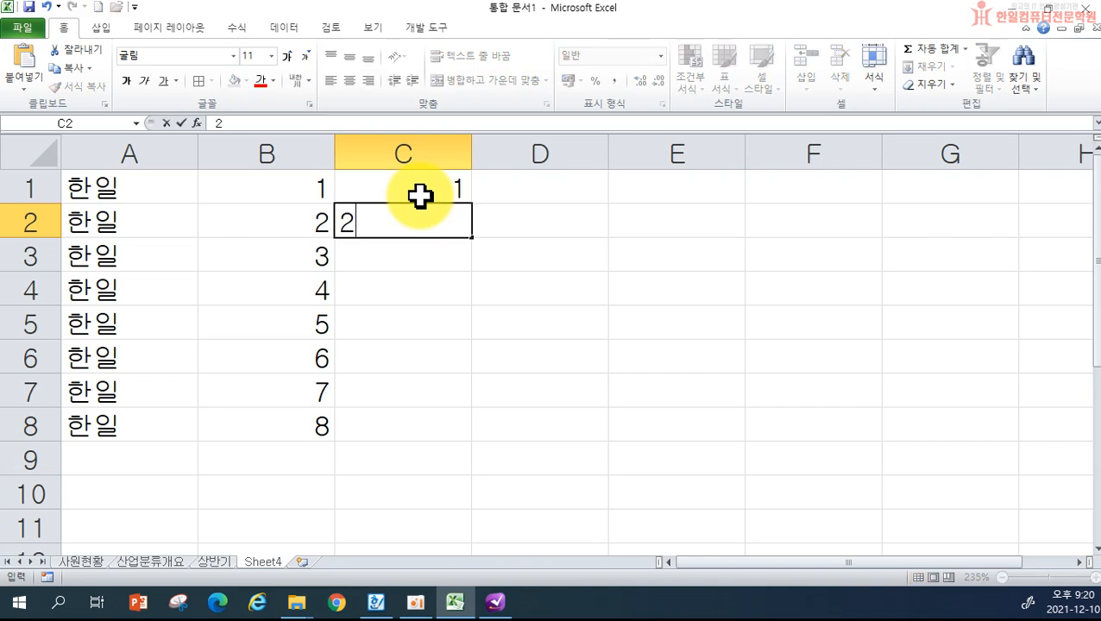
key("Return")
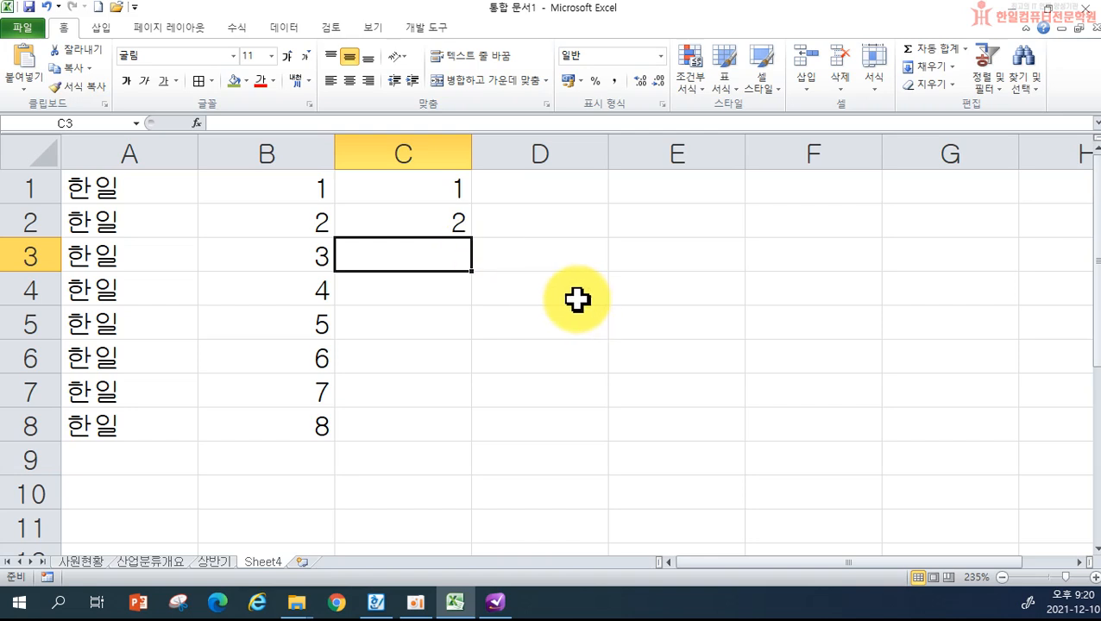
left_click_drag(394, 189, 388, 216)
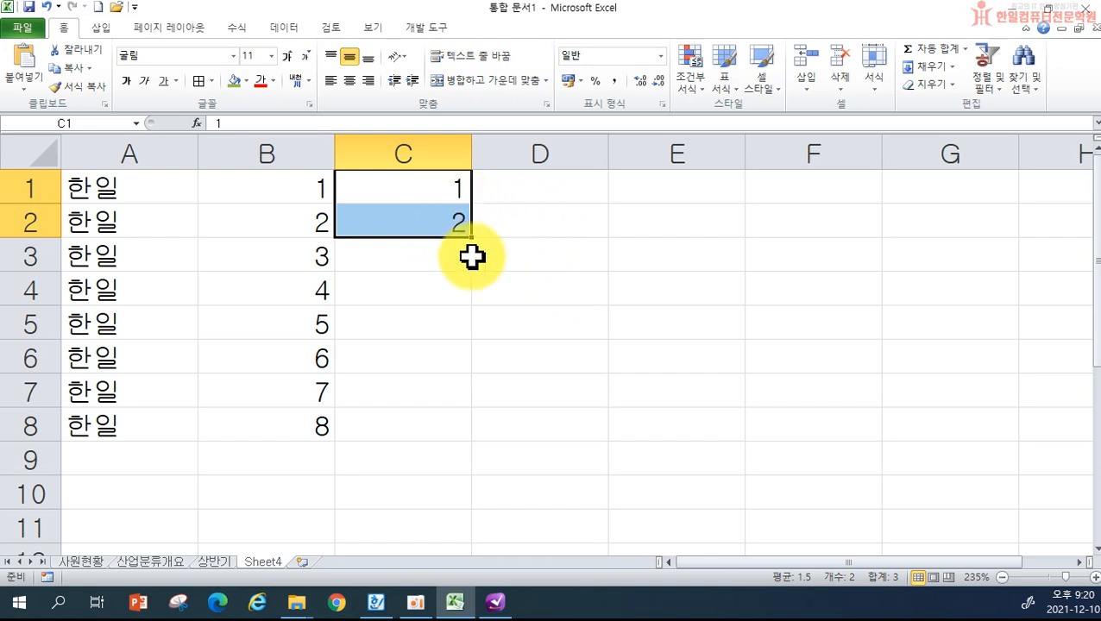
left_click_drag(474, 241, 474, 242)
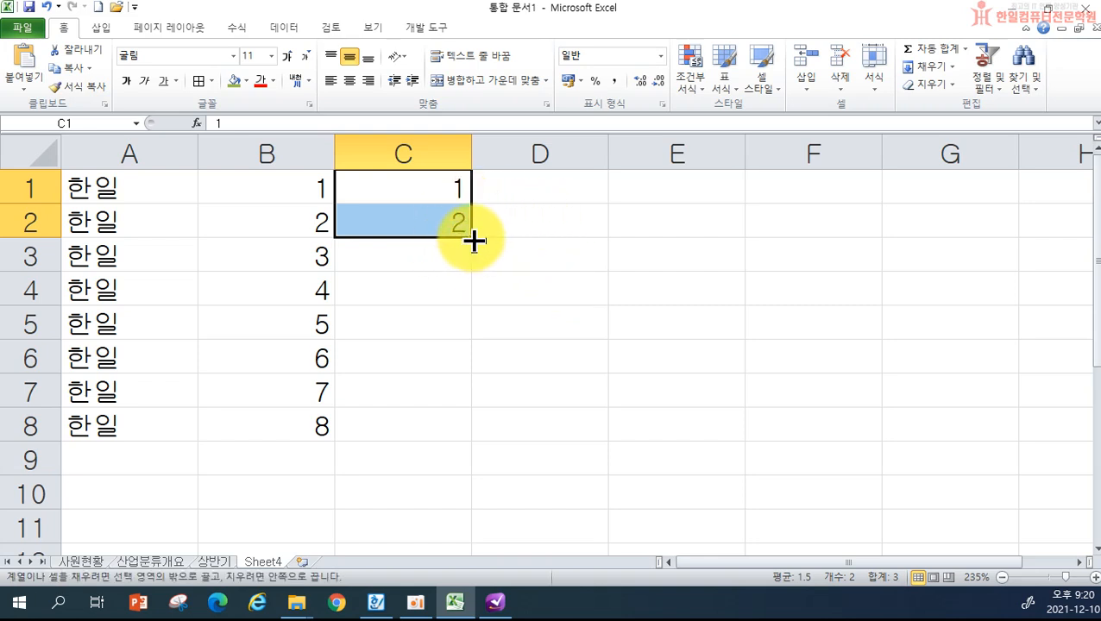
left_click_drag(473, 240, 468, 435)
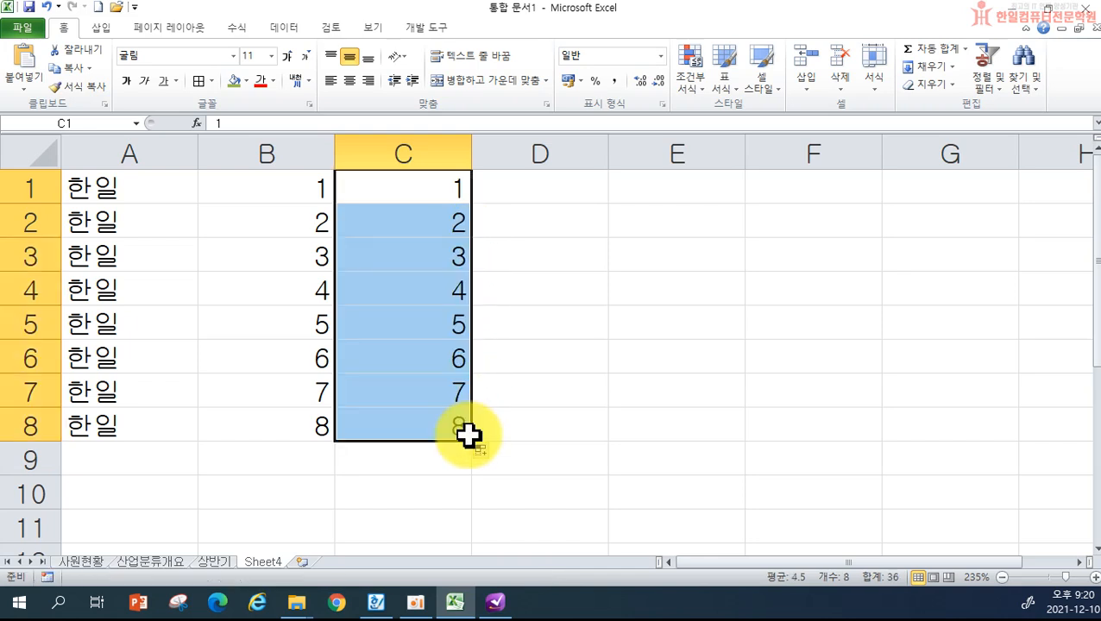
- Enter 10 and 9 in D1:D2 and fill down to D8, counting down to 3
left_click(531, 194)
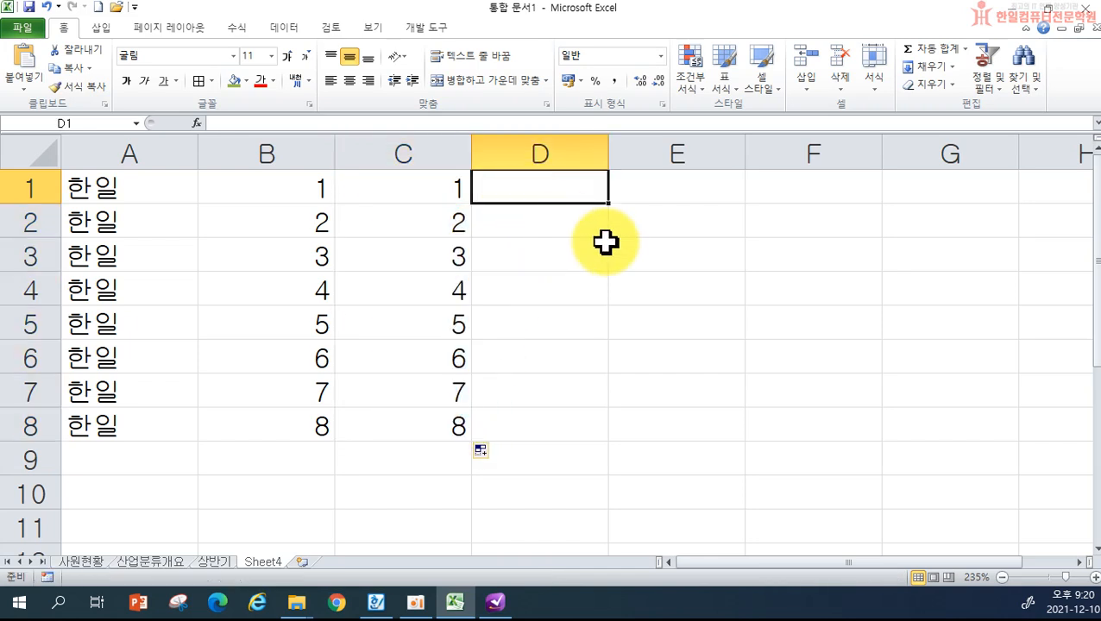
type("10")
key("Return")
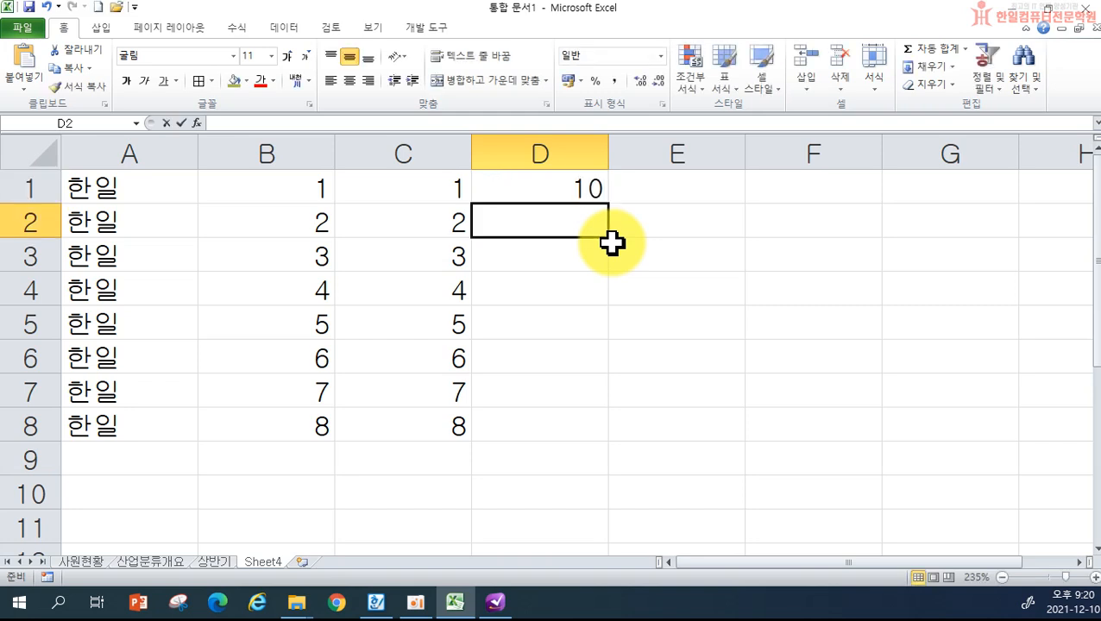
type("9")
key("Return")
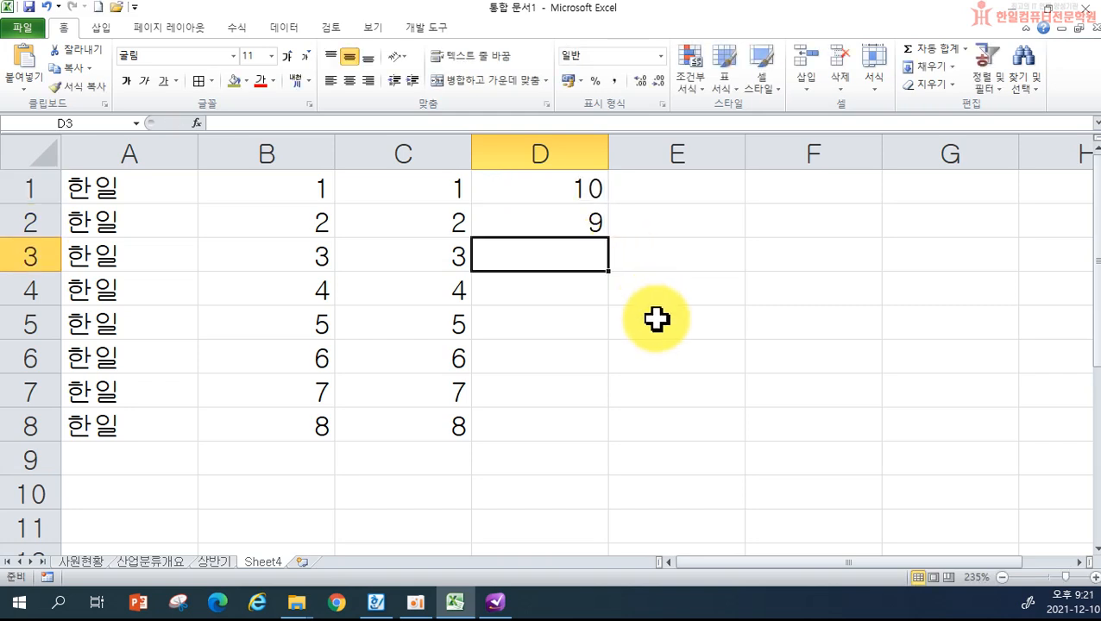
left_click_drag(572, 195, 568, 223)
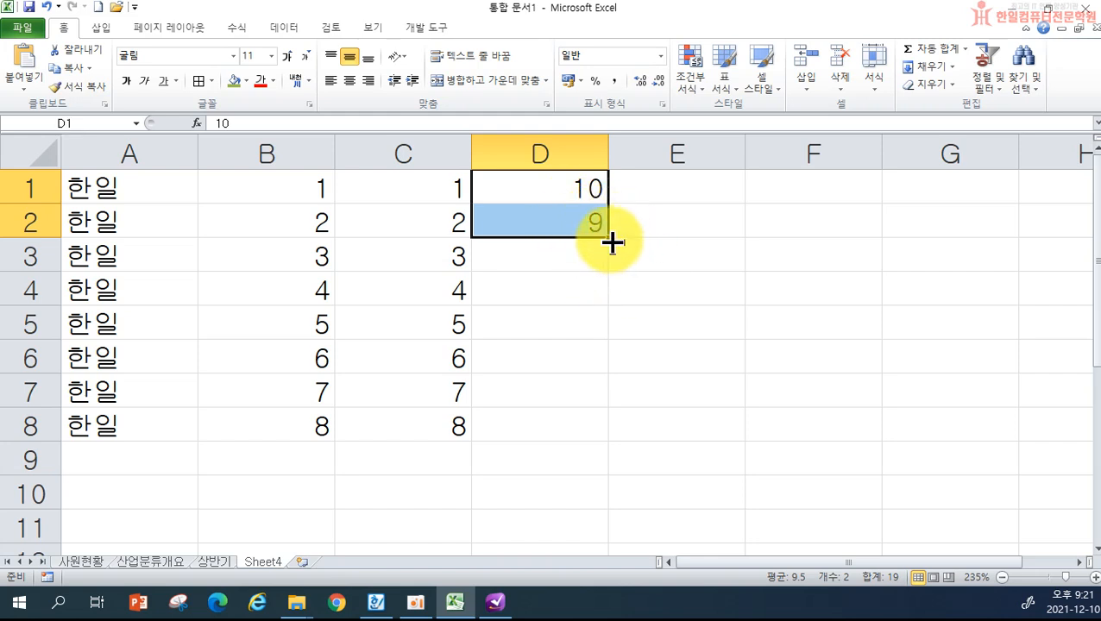
left_click_drag(609, 241, 606, 436)
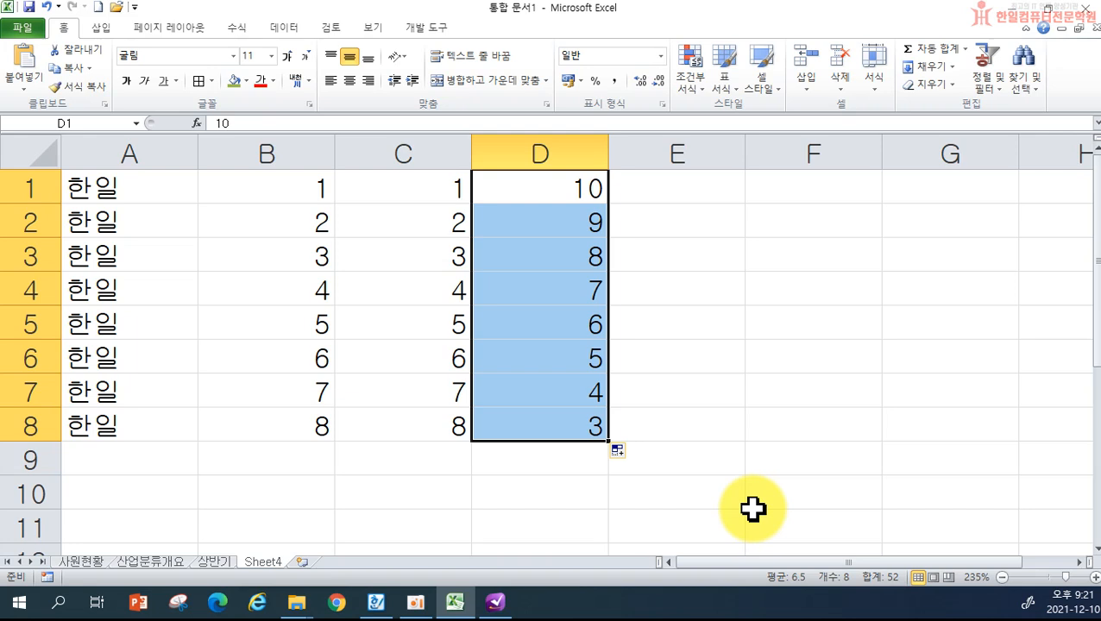
- Enter 1 and 2 in E1:E2 and repeat the 1, 2 pattern down to E8
left_click(655, 184)
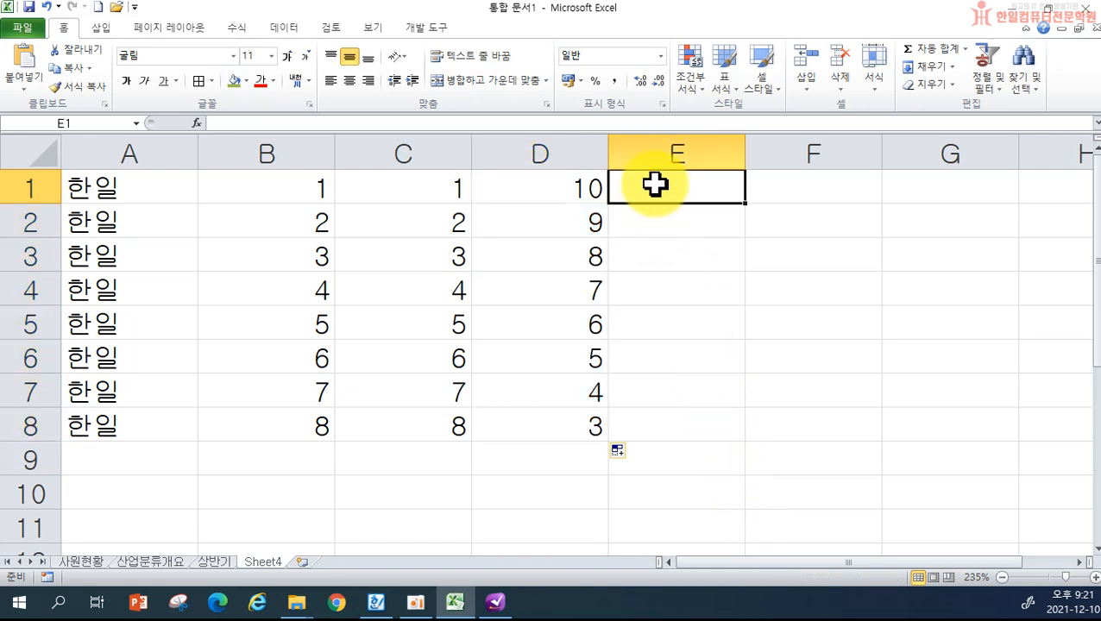
type("1")
key("Return")
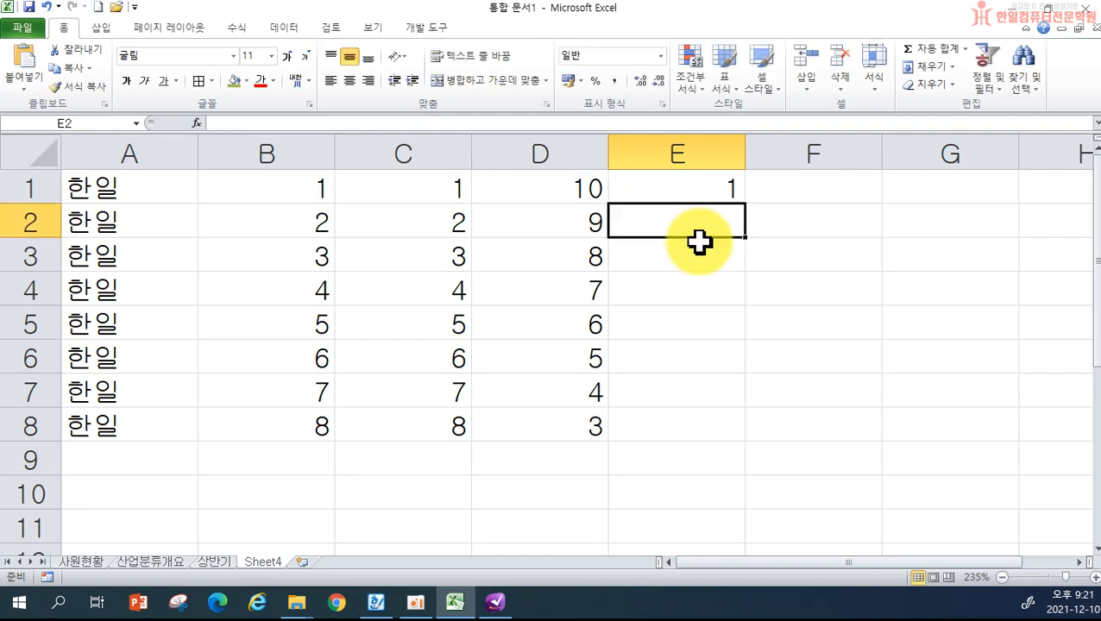
type("2")
left_click(777, 291)
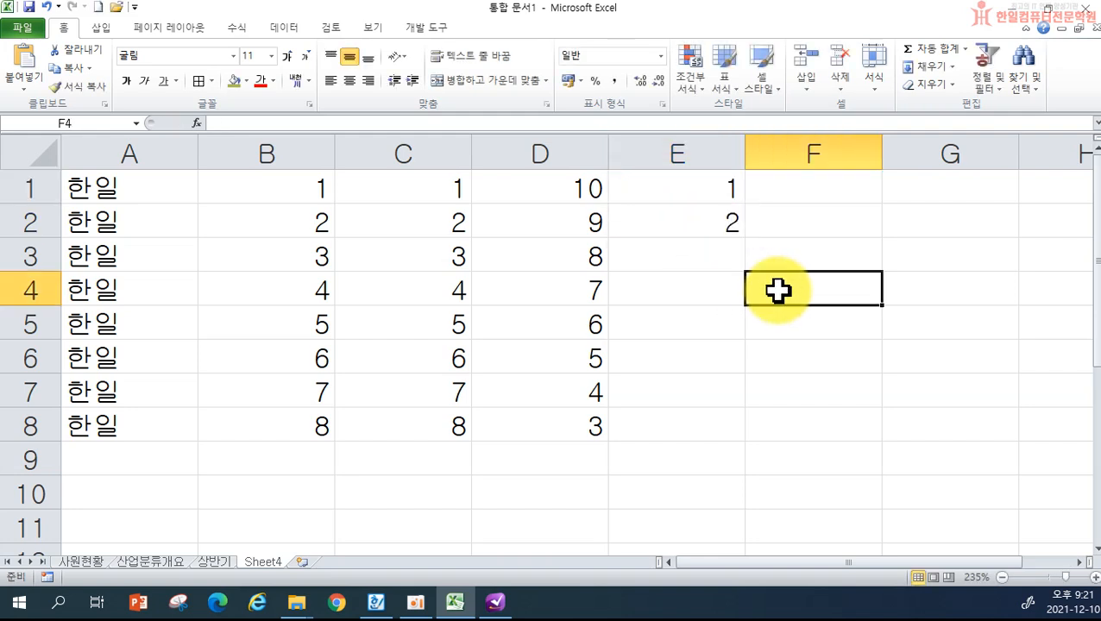
left_click_drag(681, 215, 682, 215)
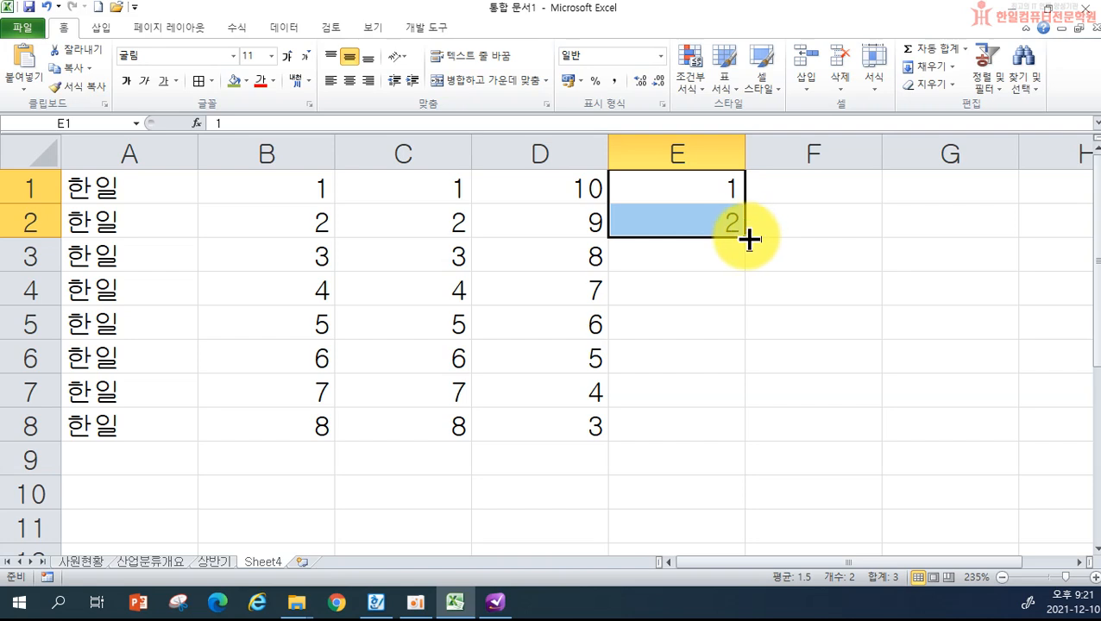
left_click_drag(749, 240, 744, 431)
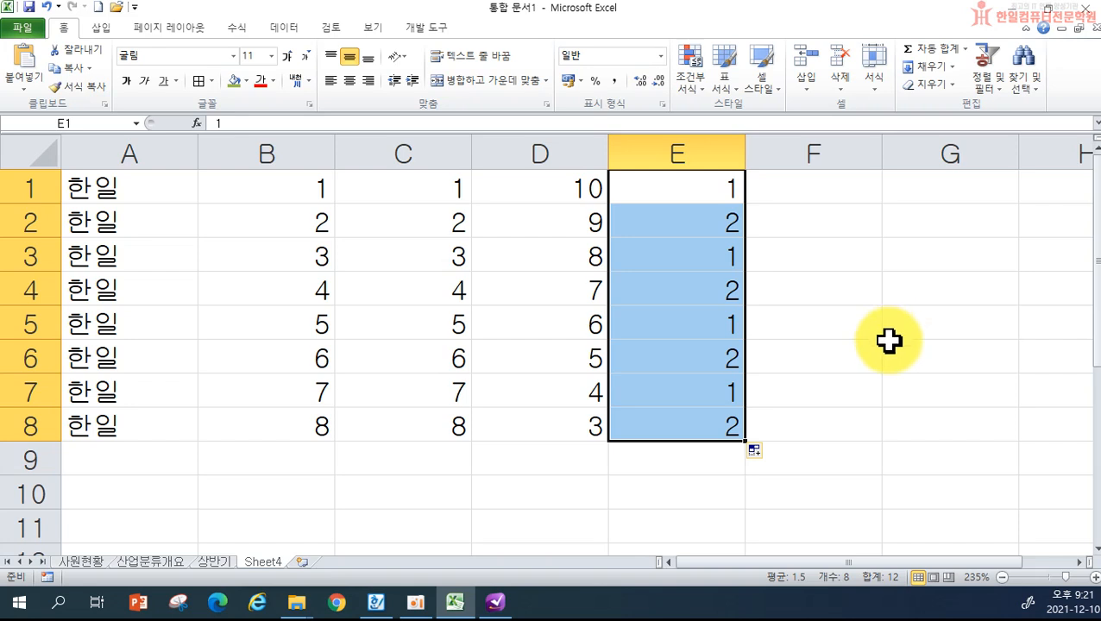
left_click(803, 189)
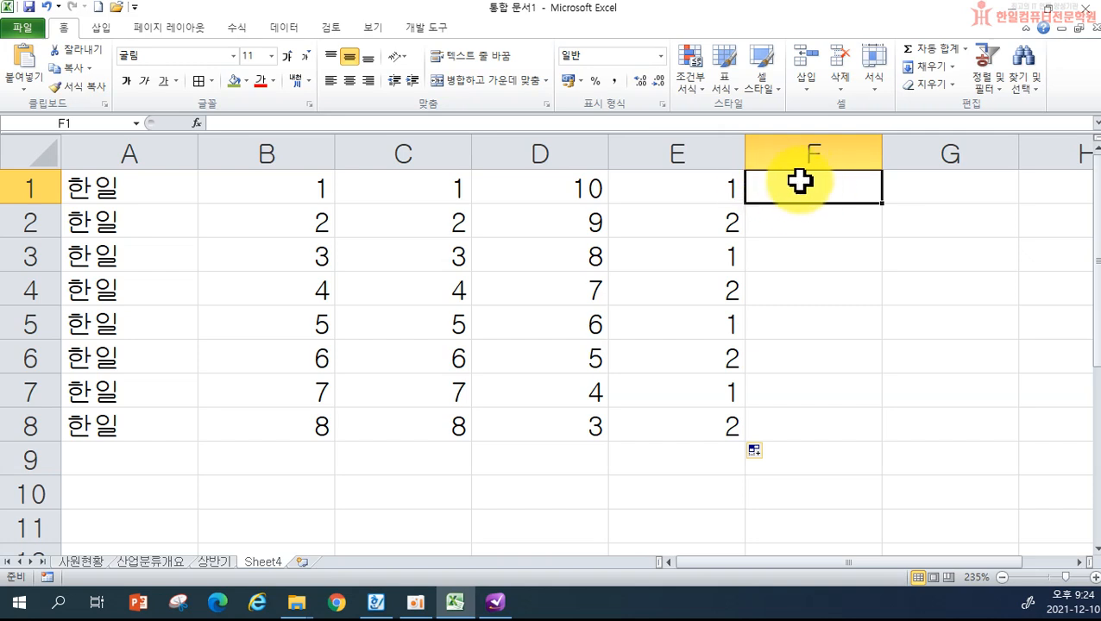
- Enter 중곡1동 in F1 and copy it unchanged to F8 instead of a numbered series
type("중곡1동")
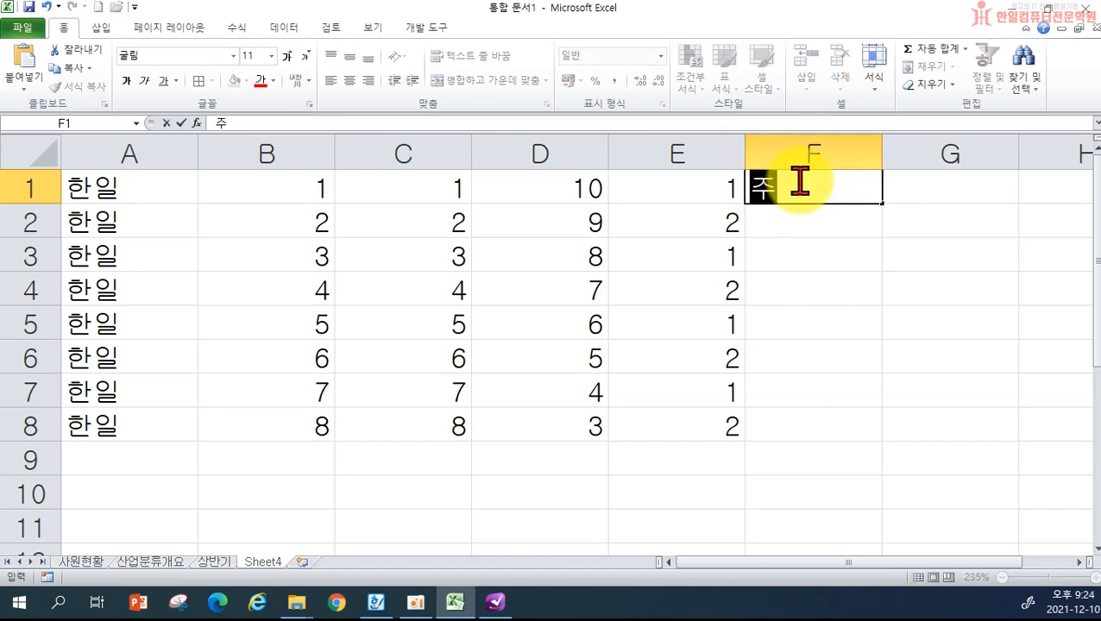
key("Return")
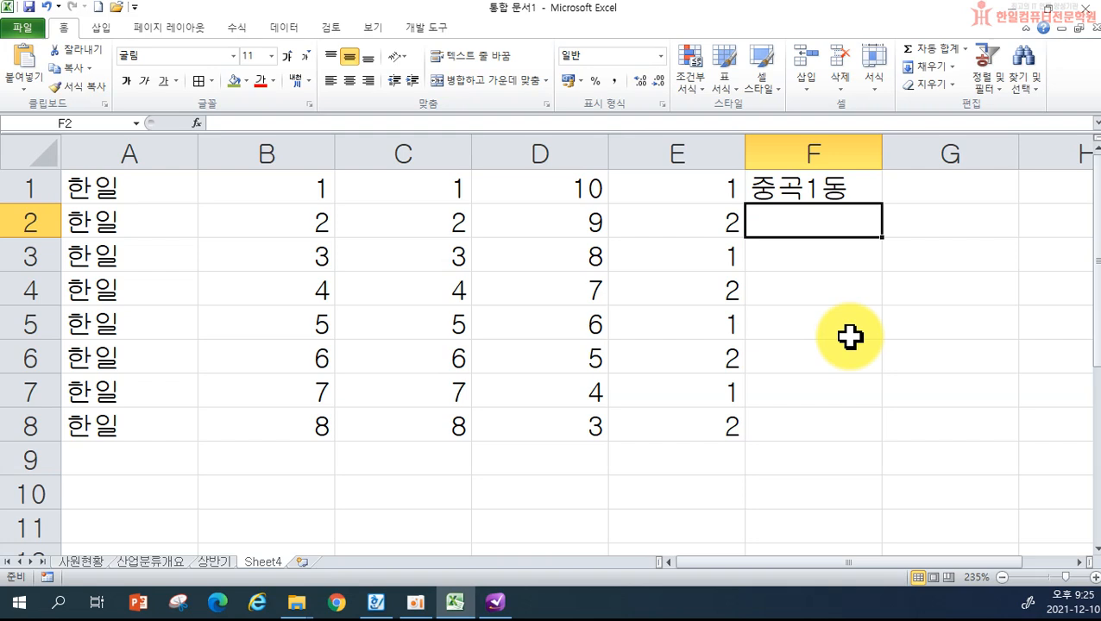
left_click(784, 191)
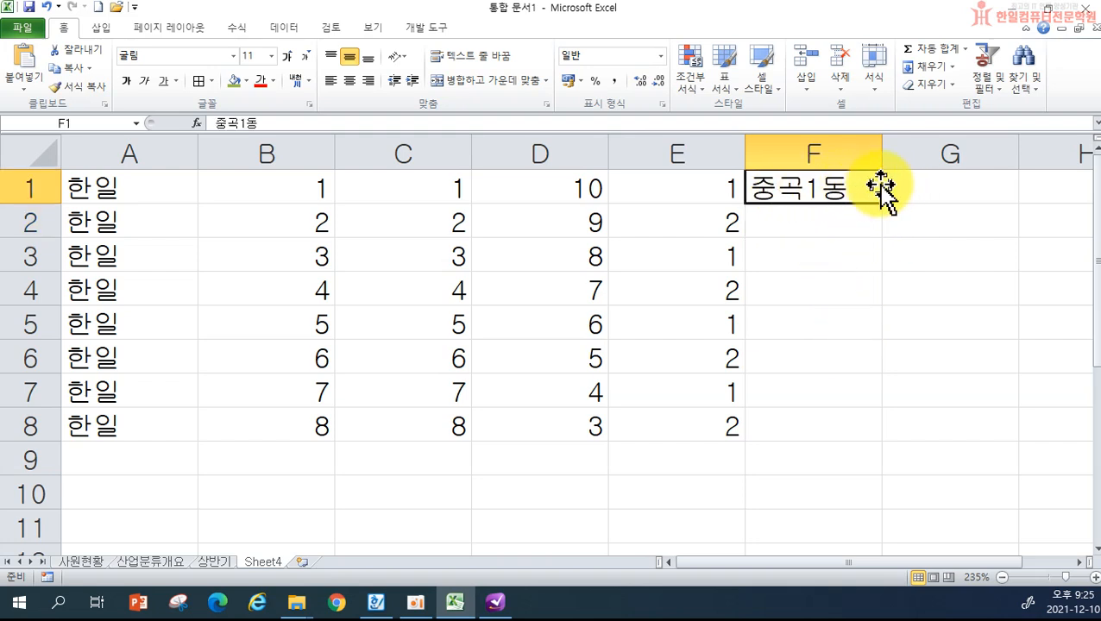
left_click_drag(884, 208, 875, 430)
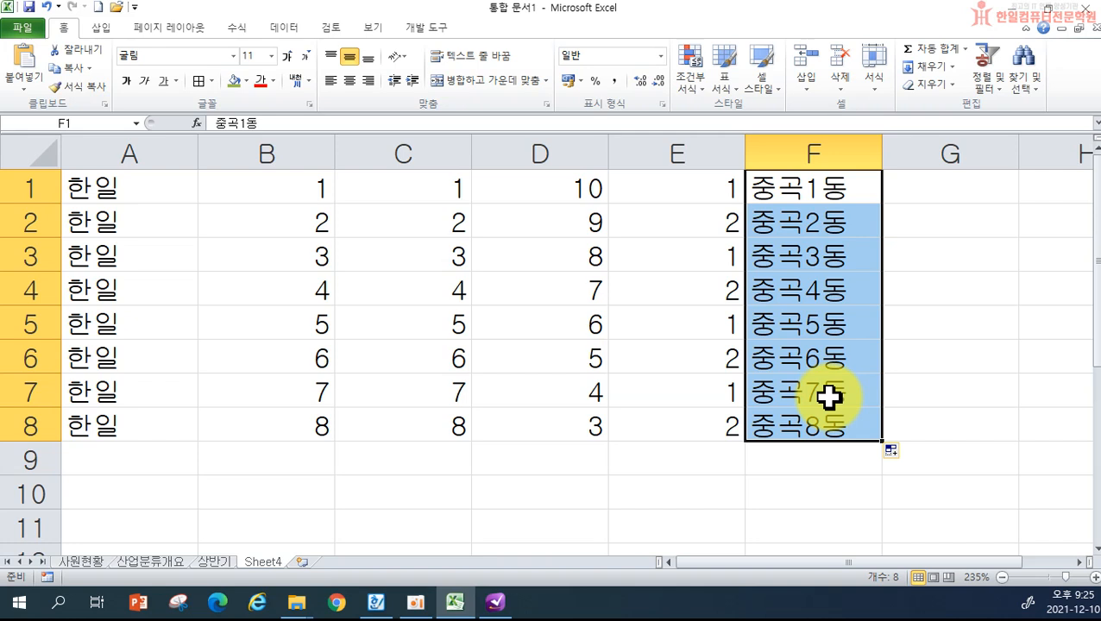
key("ctrl+z")
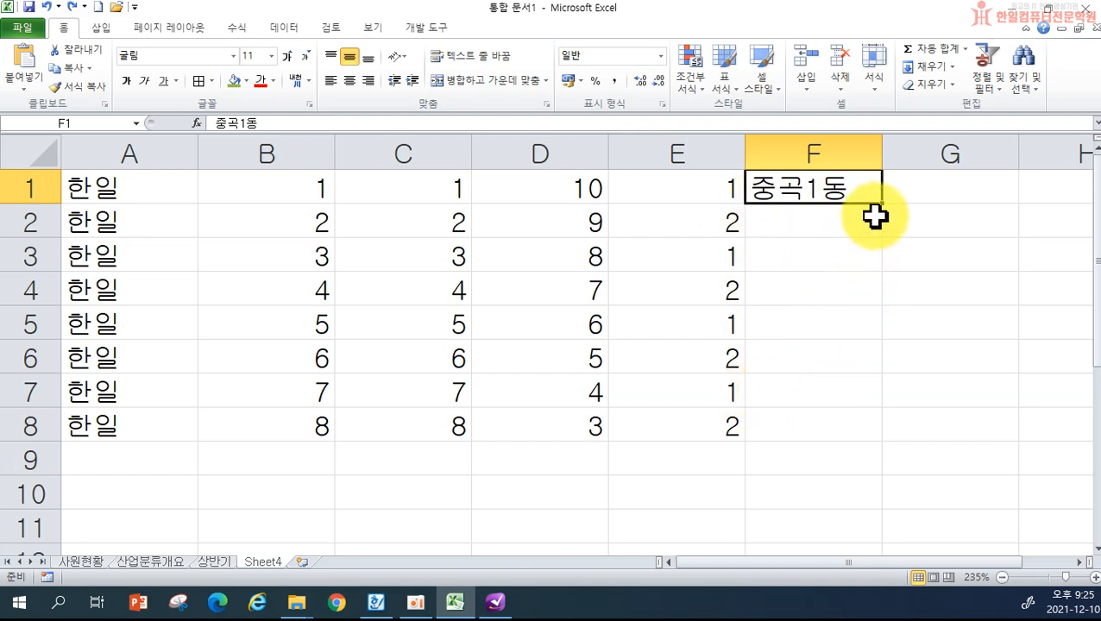
left_click_drag(882, 207, 853, 428)
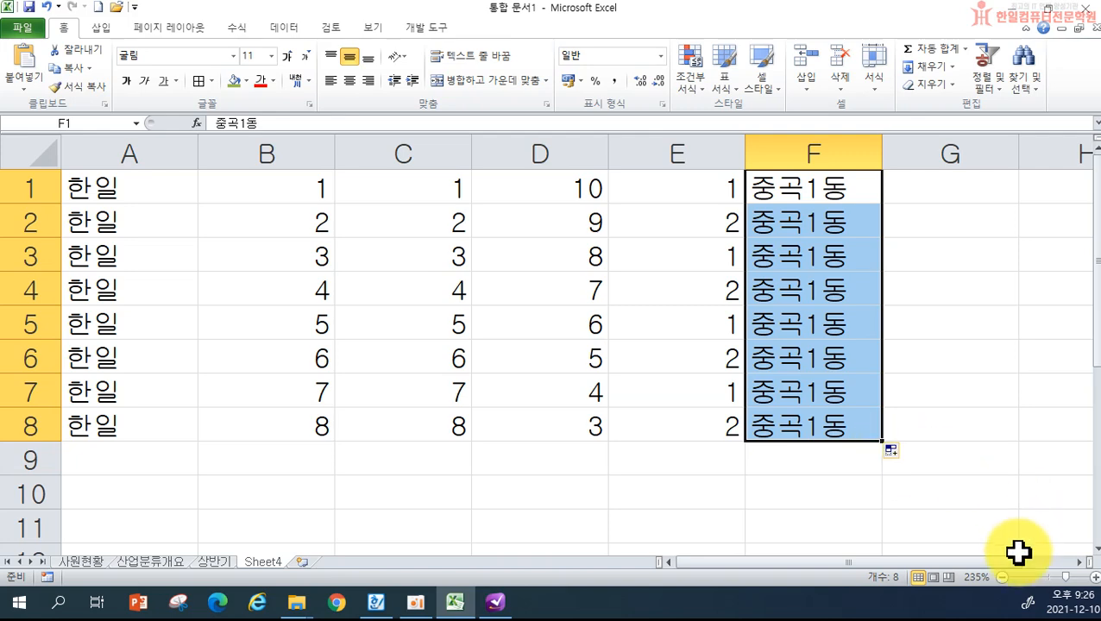
scroll(1084, 560, "right", 4)
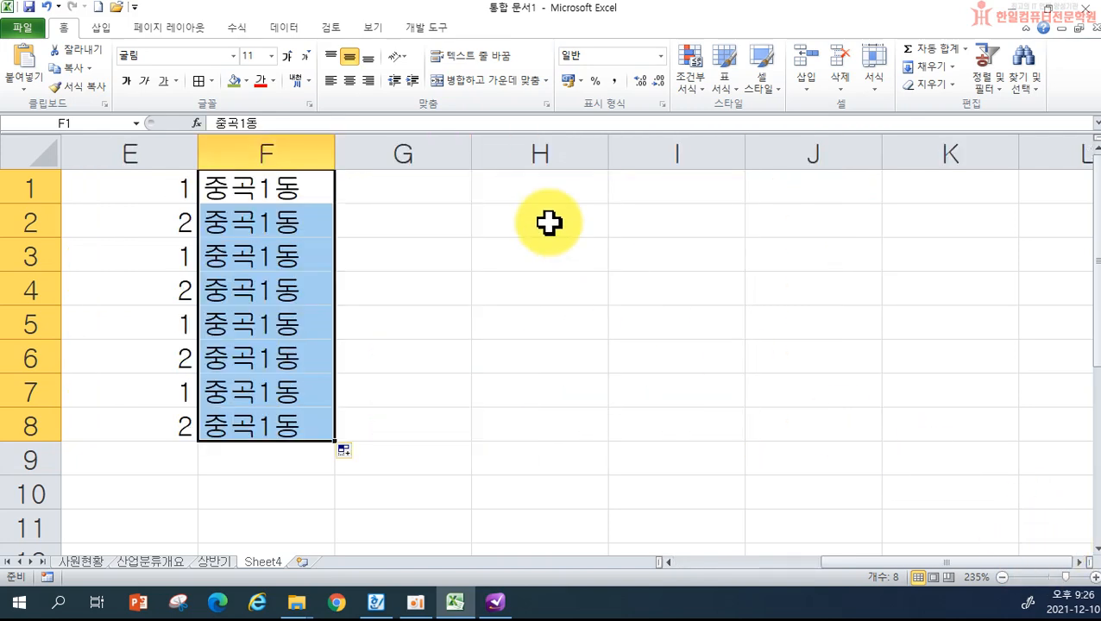
- Enter 1학년 1반 in G1 and copy it unchanged to G8 instead of a numbered series
left_click(430, 189)
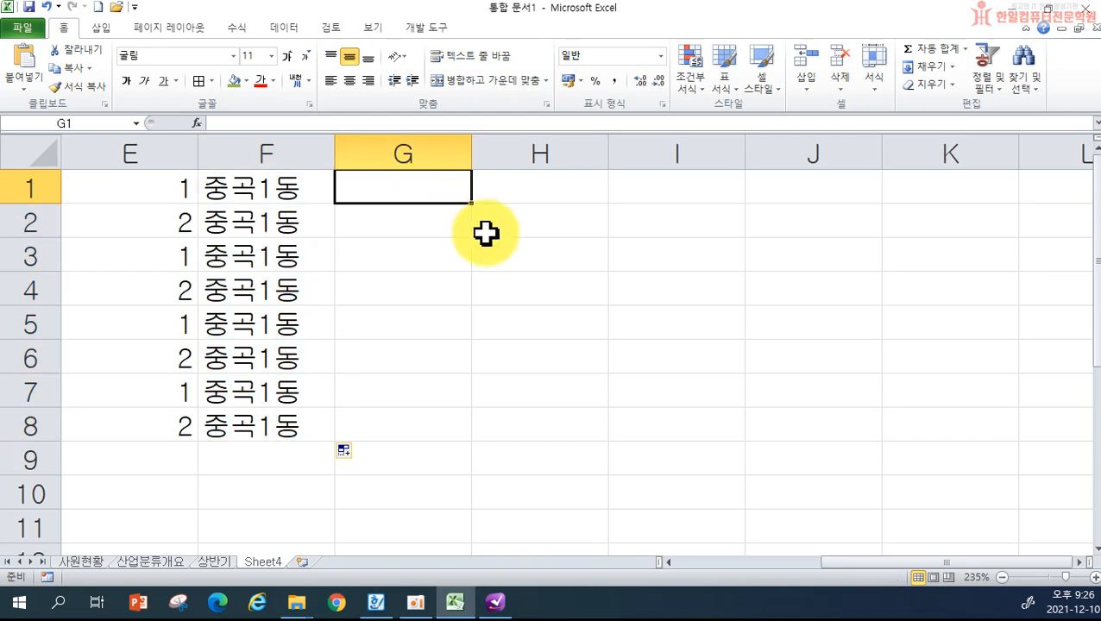
type("1학년 1반")
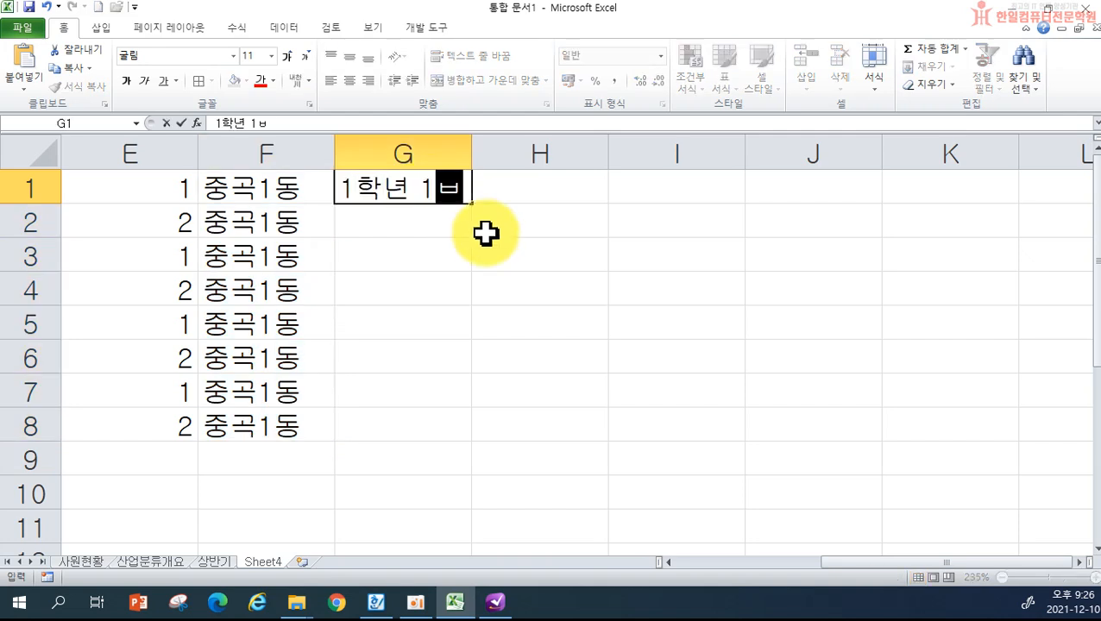
key("Return")
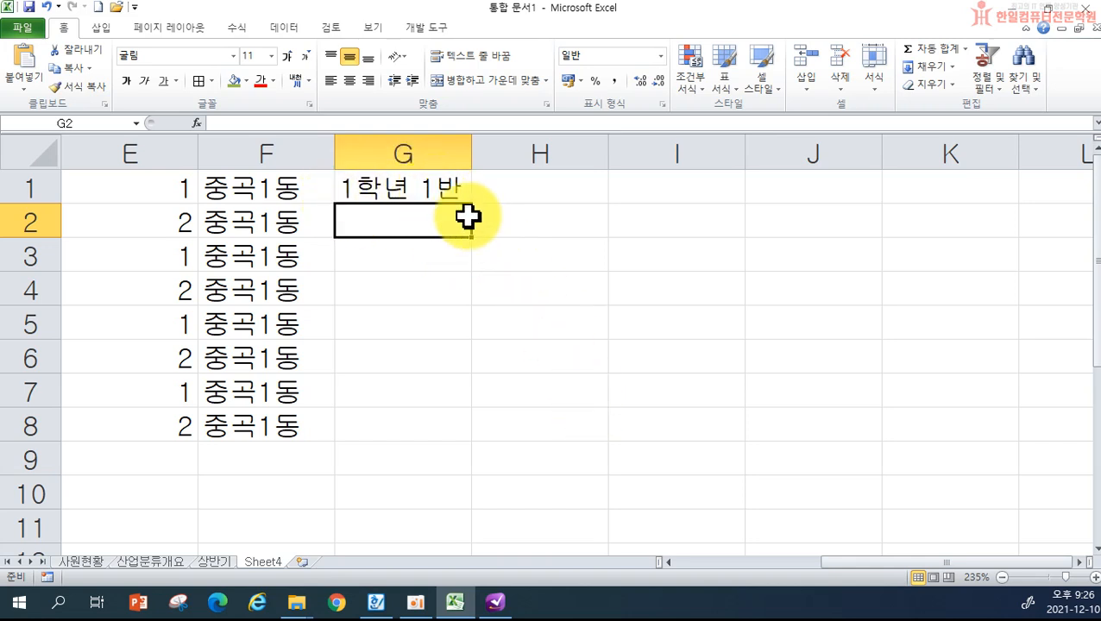
left_click(437, 186)
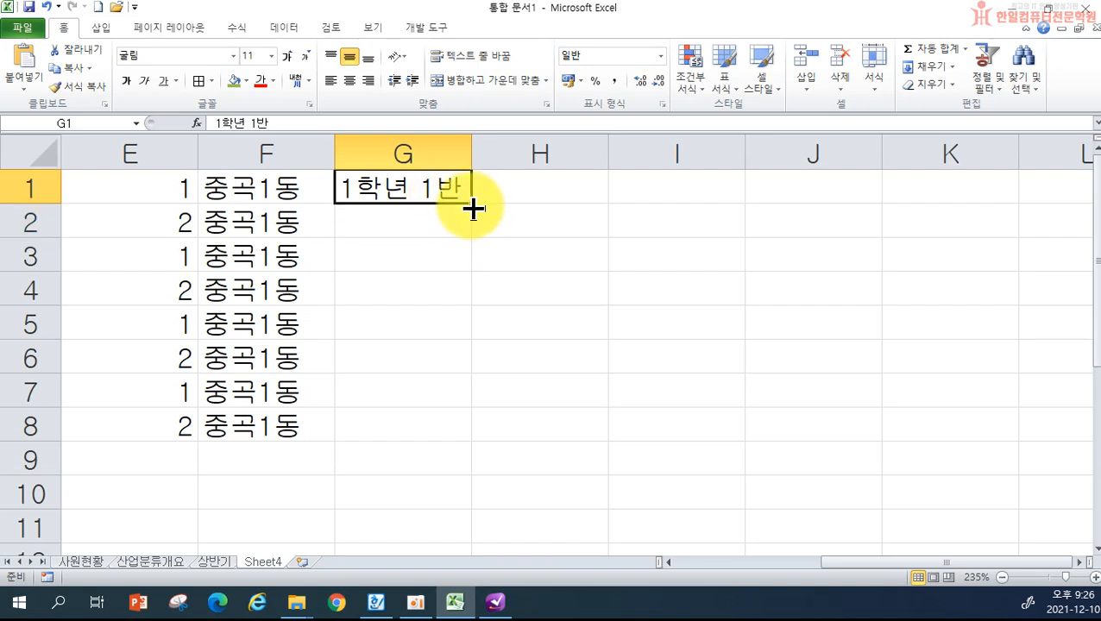
left_click_drag(473, 205, 476, 432)
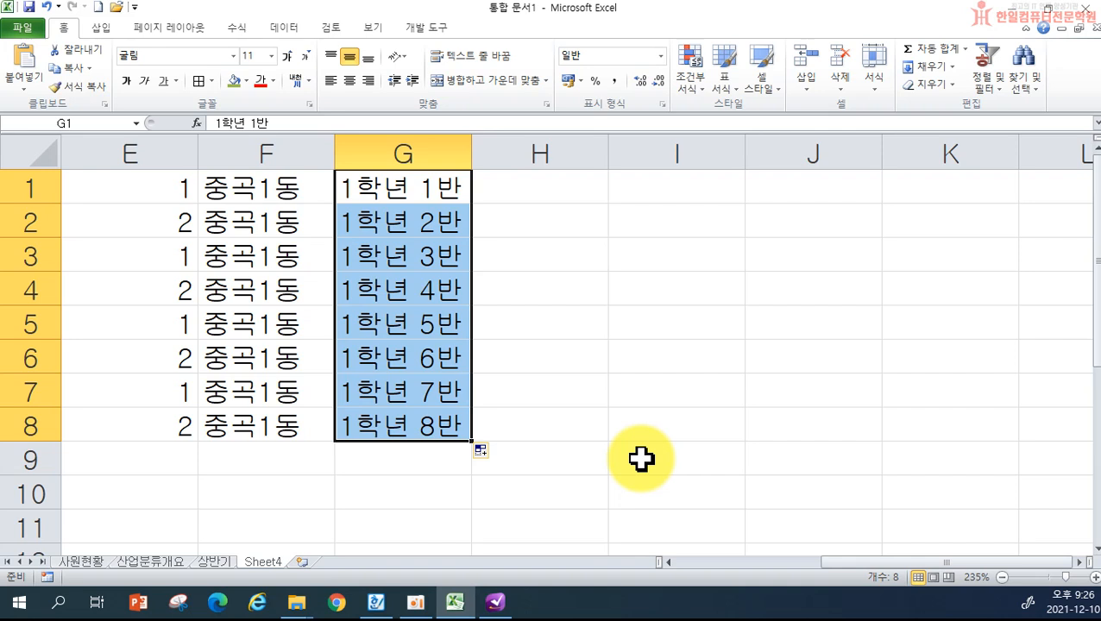
key("ctrl+z")
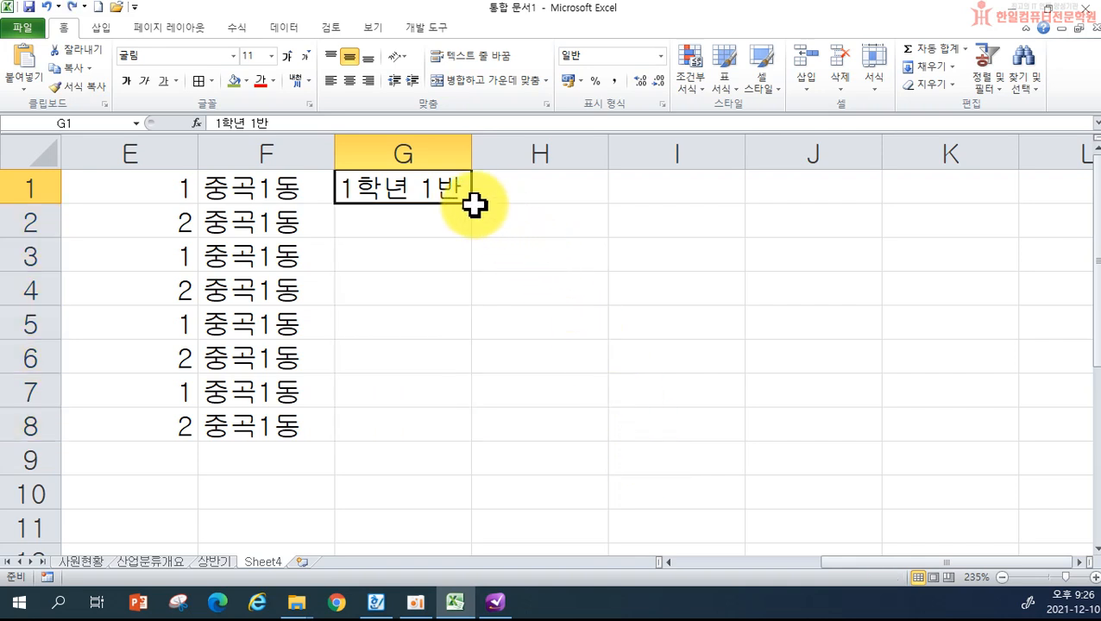
left_click_drag(475, 204, 468, 431)
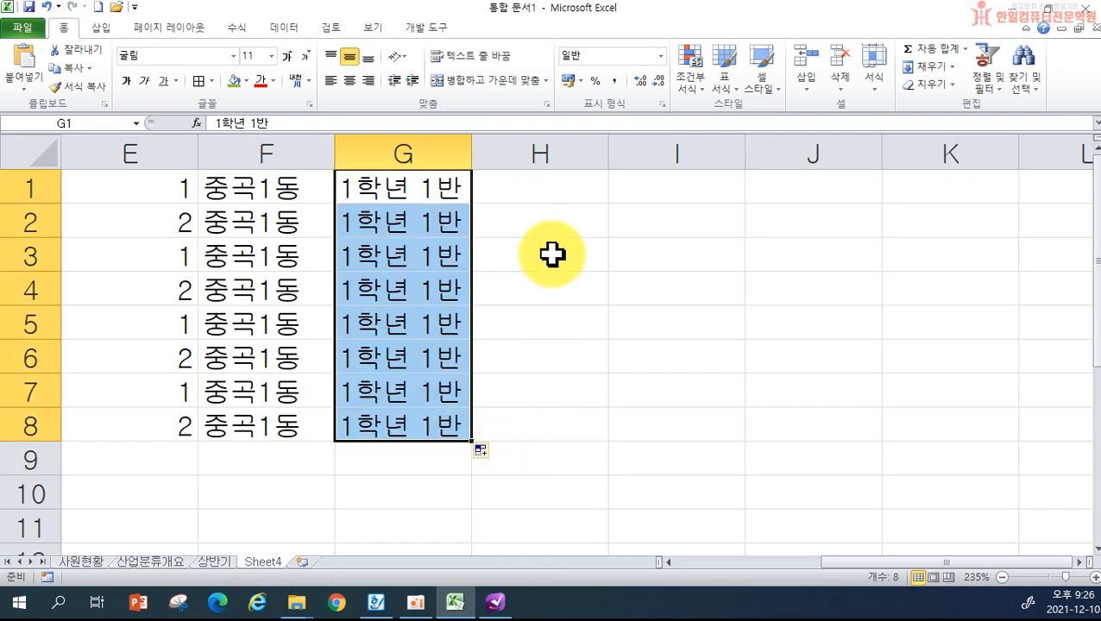
left_click(535, 187)
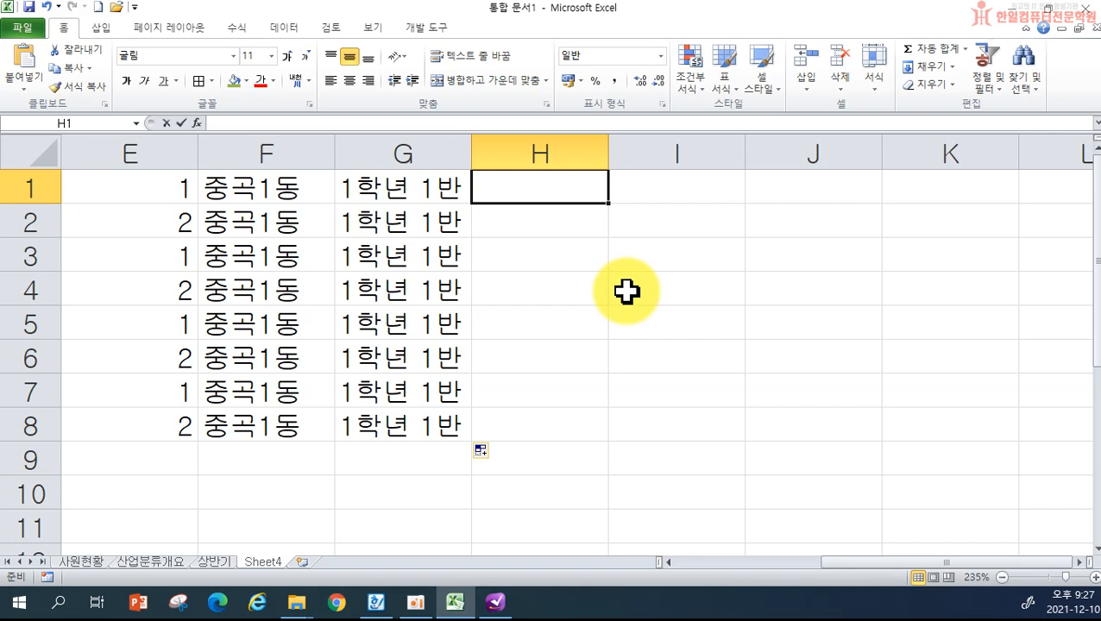
- Enter the date 21/12/10 in H1 and copy 2021-12-10 unchanged down to H8
type("21/12/10")
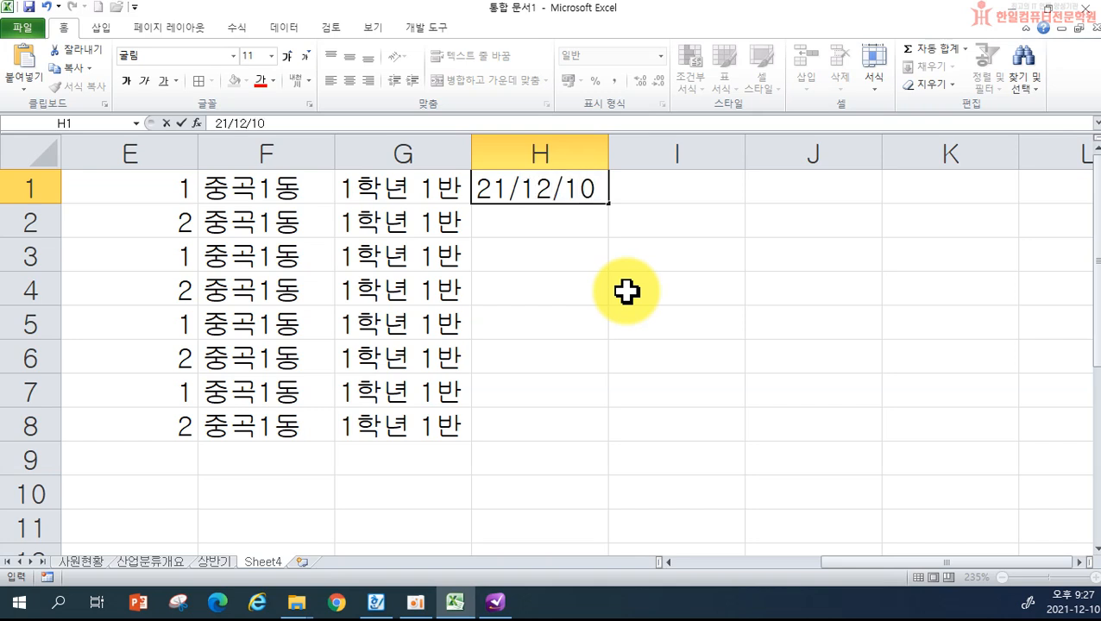
key("Return")
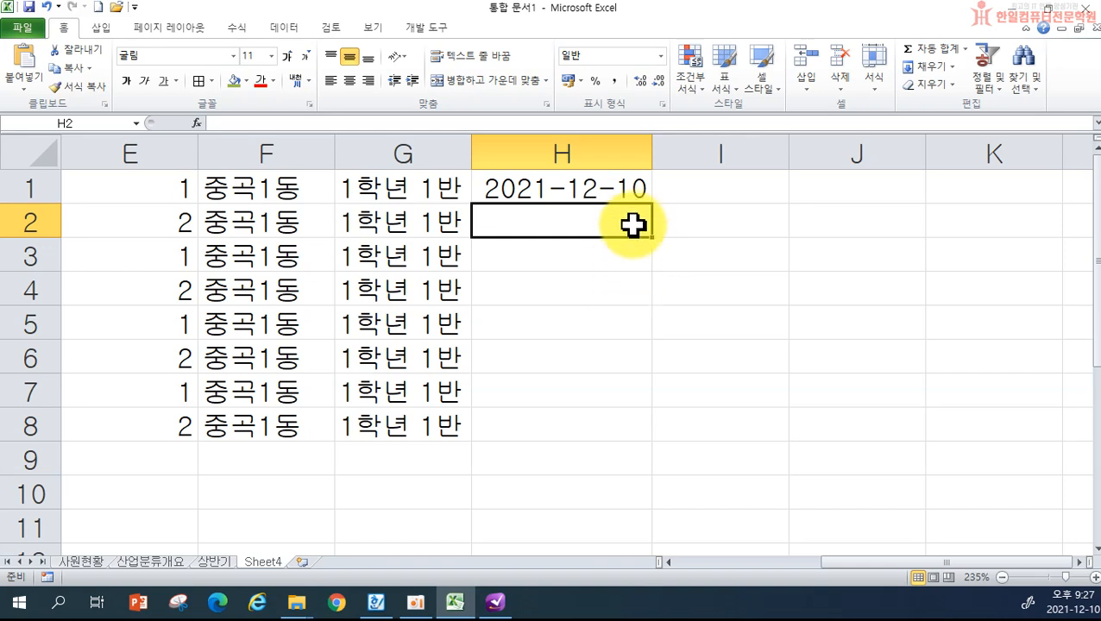
left_click(548, 191)
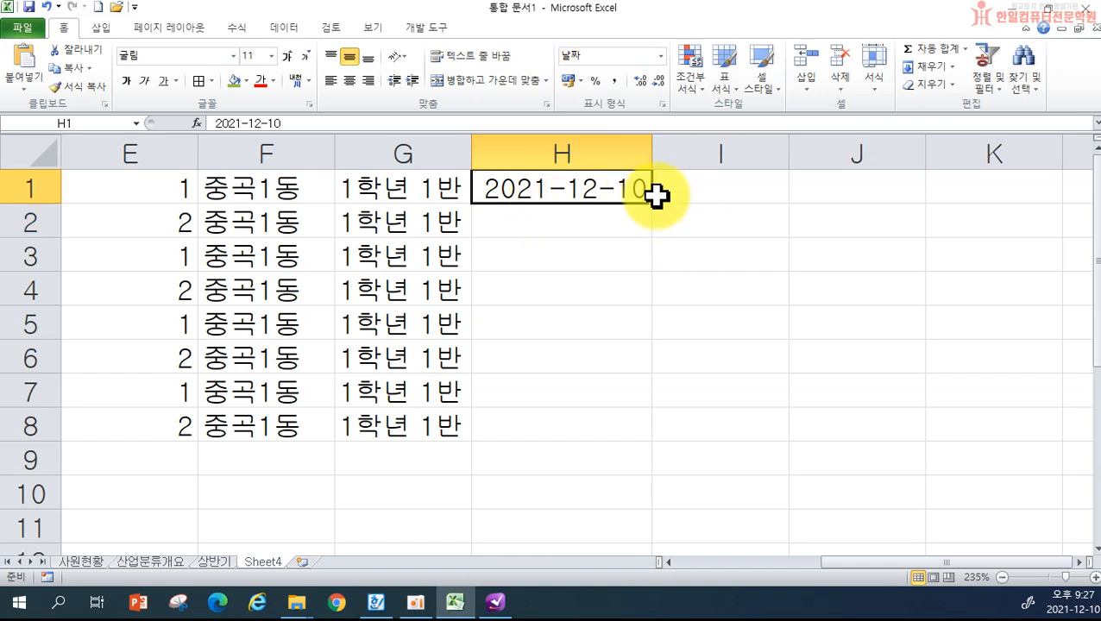
left_click_drag(652, 205, 637, 451)
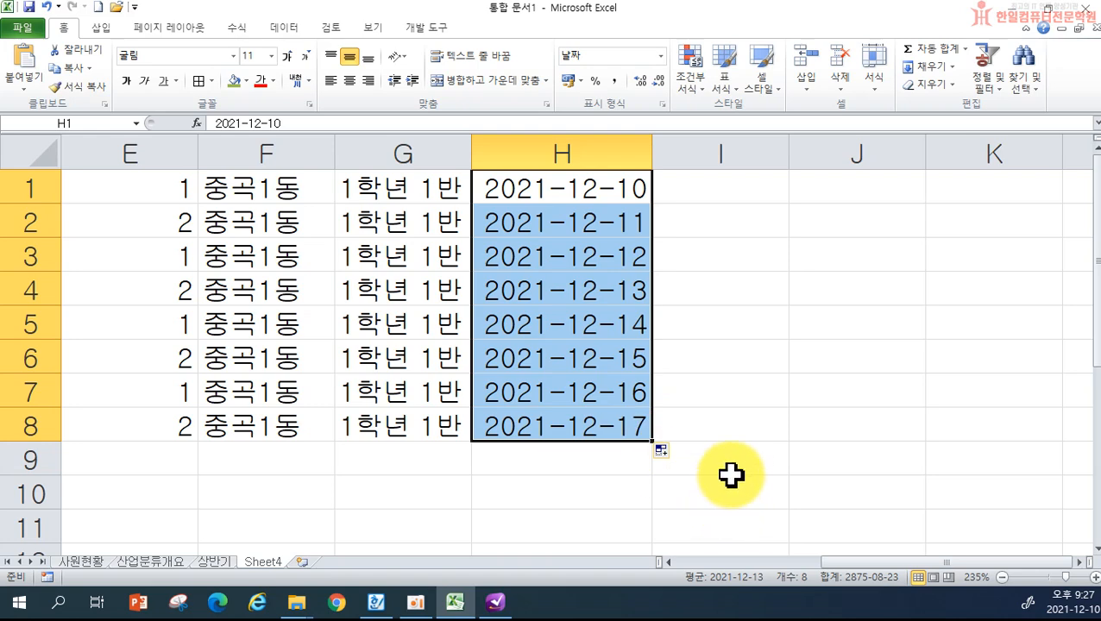
key("ctrl+z")
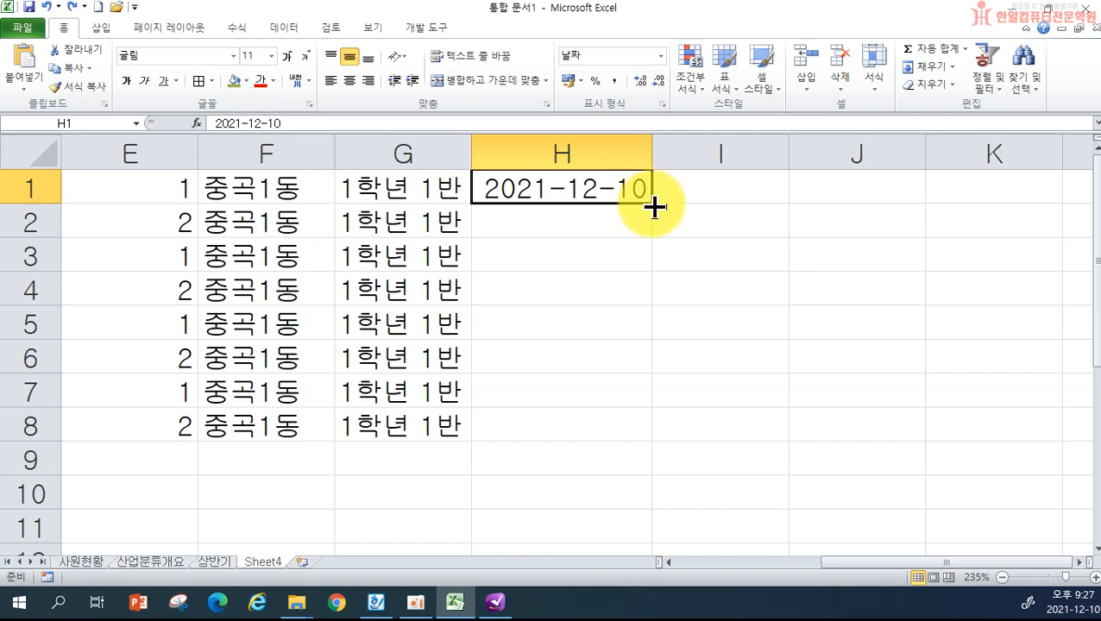
left_click_drag(654, 207, 661, 433)
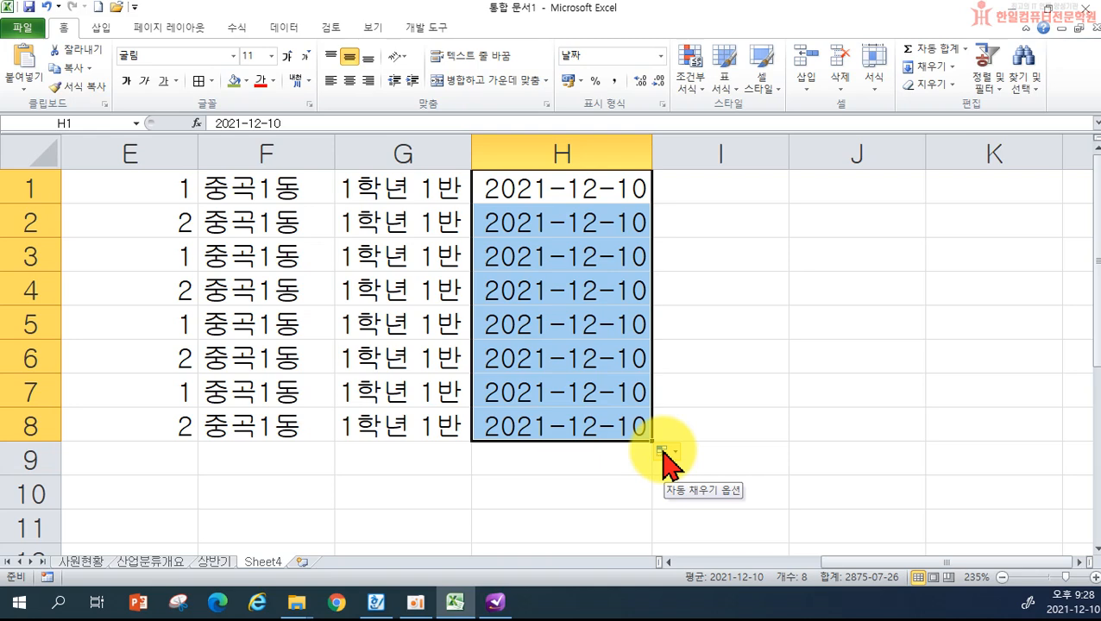
- Switch the H column fill from weekdays to months to Fill Years, ending at 2028-12-10
left_click(666, 450)
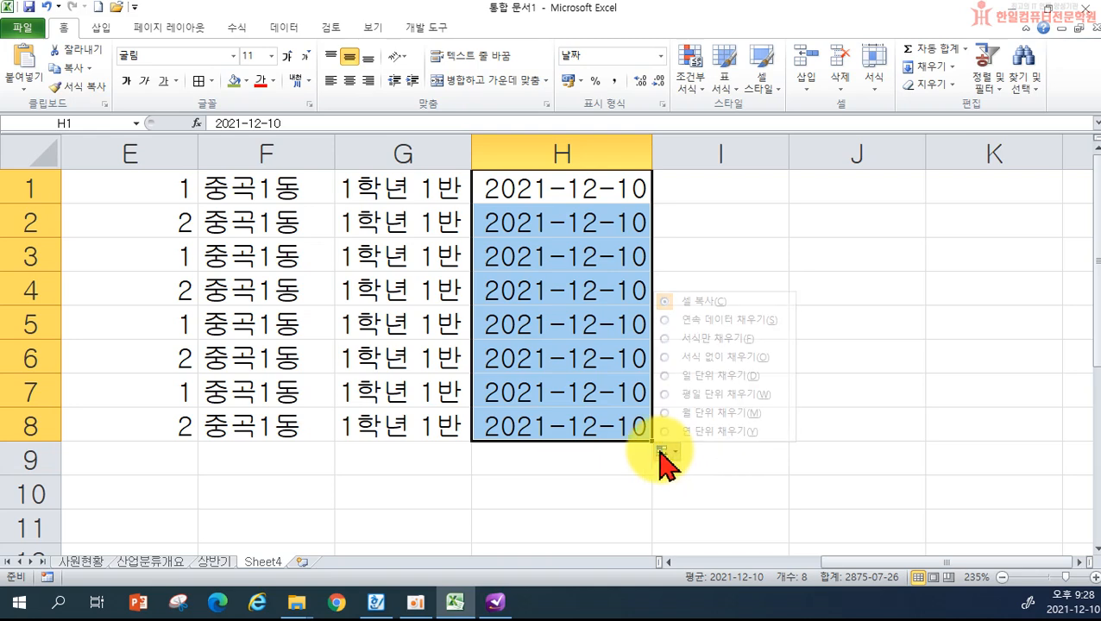
left_click(707, 395)
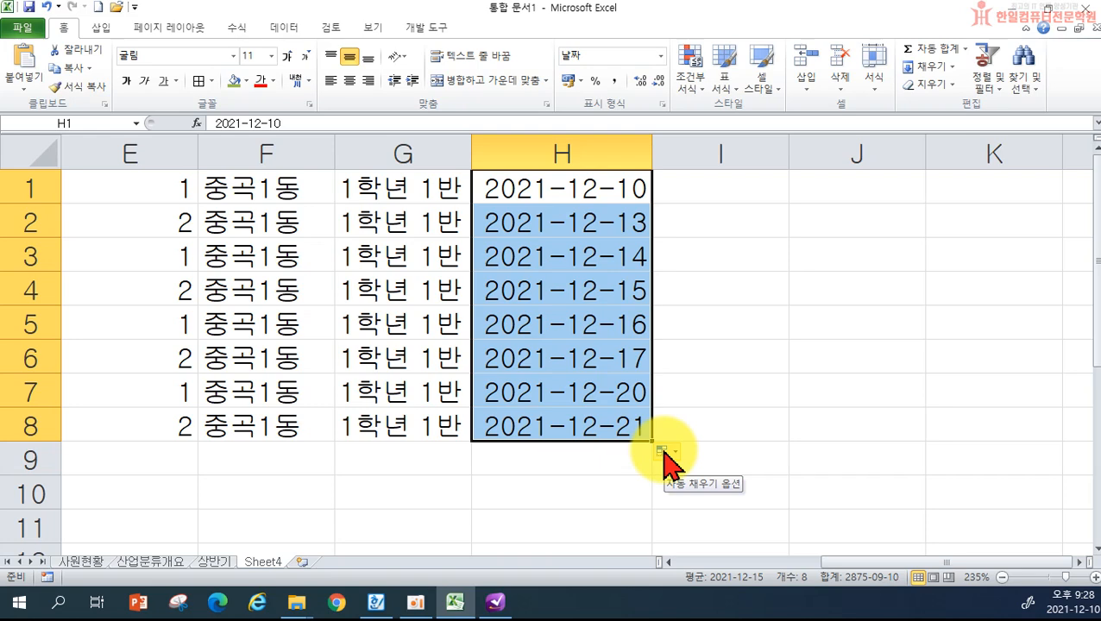
left_click(664, 463)
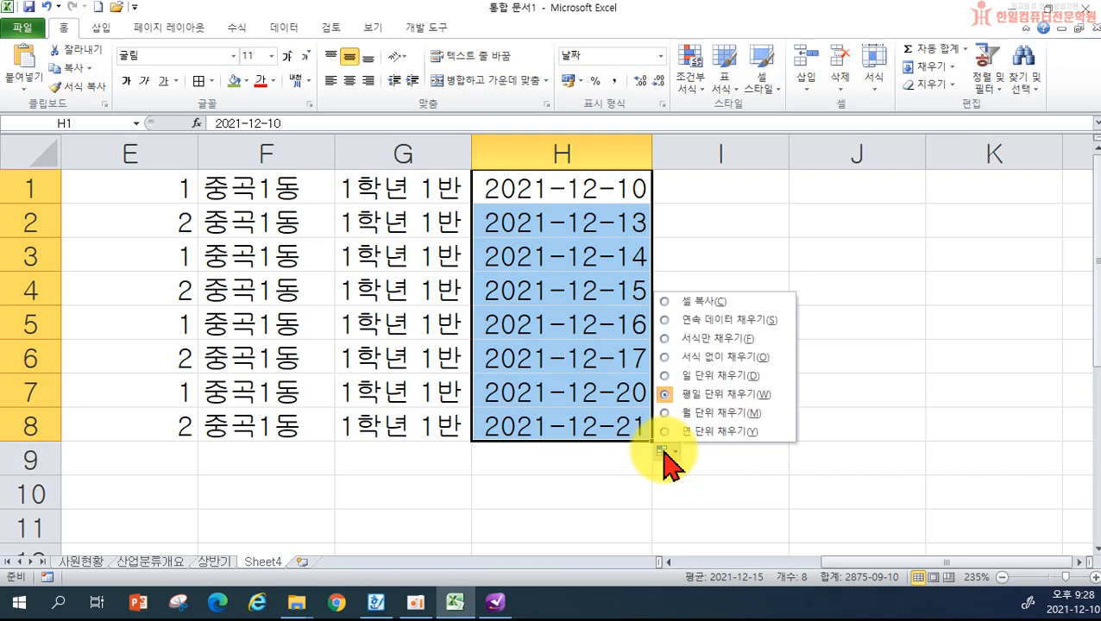
left_click(684, 413)
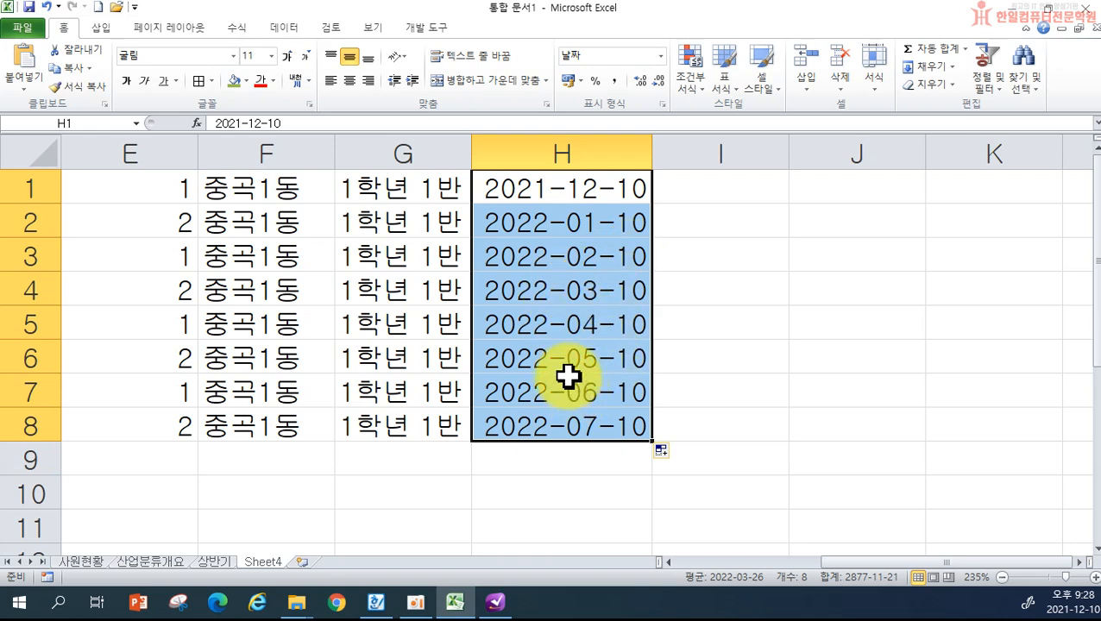
left_click(662, 451)
left_click(707, 432)
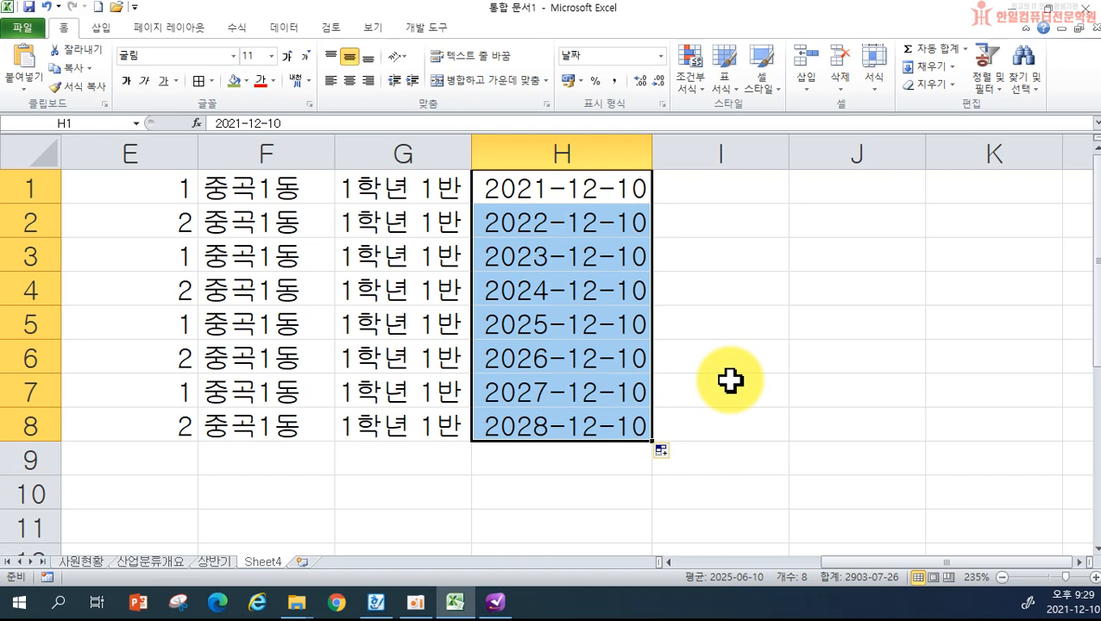
left_click(733, 186)
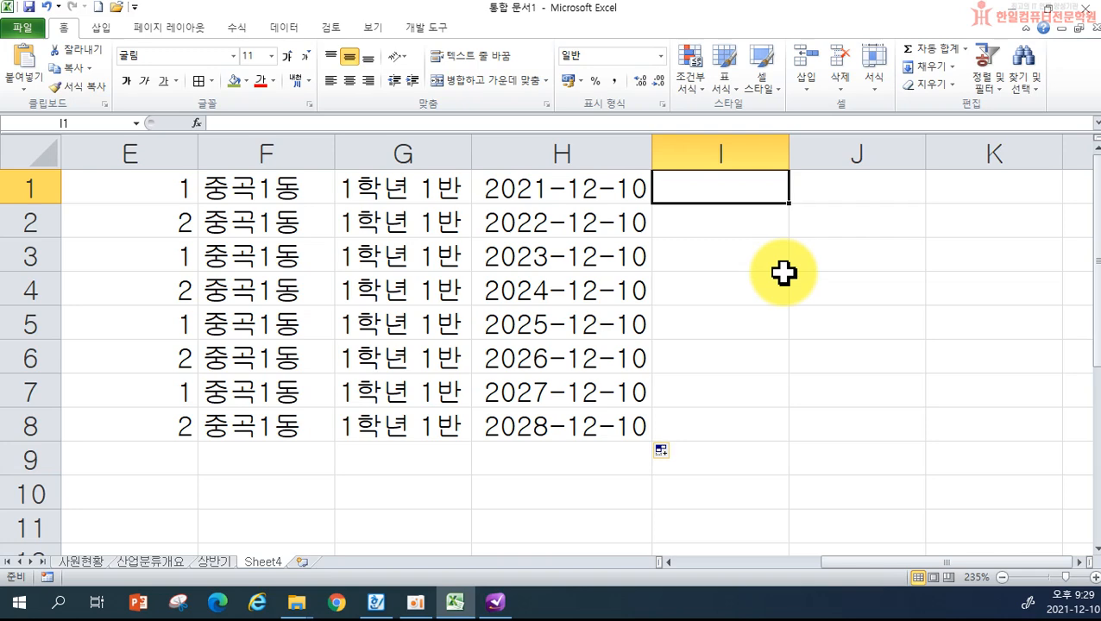
- Enter 10:00 in I1, undo the hourly series fill, and copy 10:00 unchanged down to I8
type("10:")
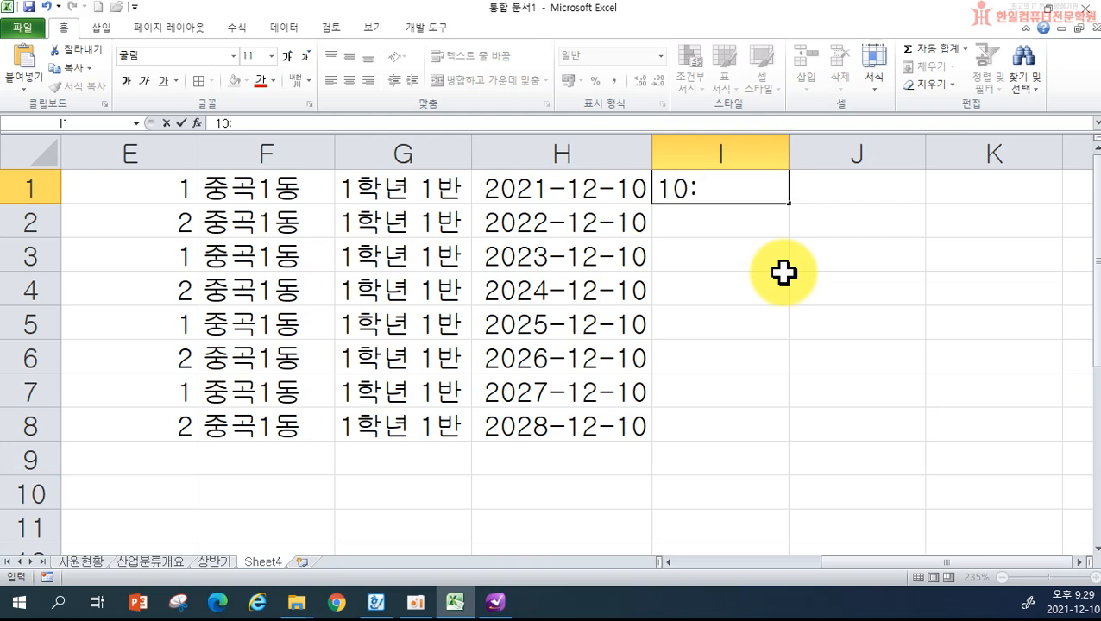
type("00")
key("Return")
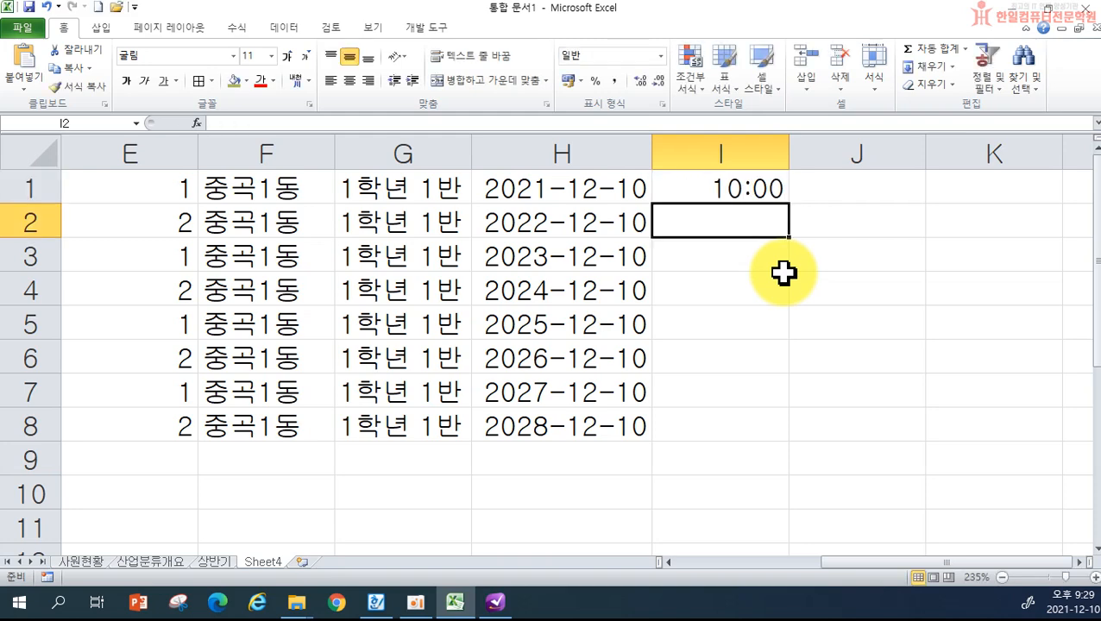
left_click(752, 189)
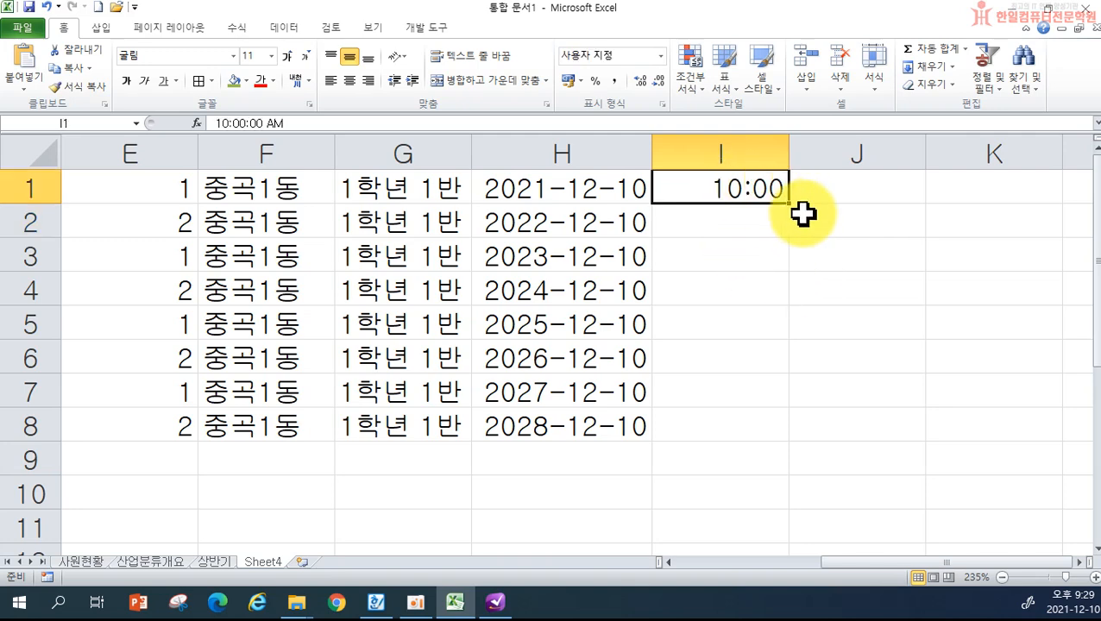
left_click_drag(788, 205, 782, 443)
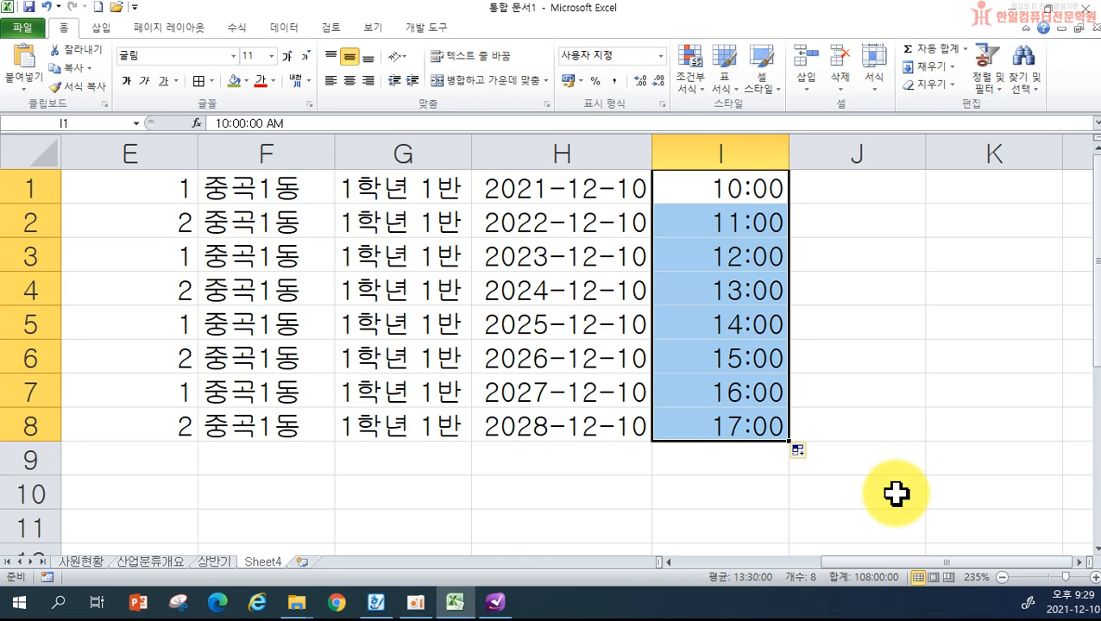
key("ctrl+z")
left_click_drag(789, 205, 791, 429)
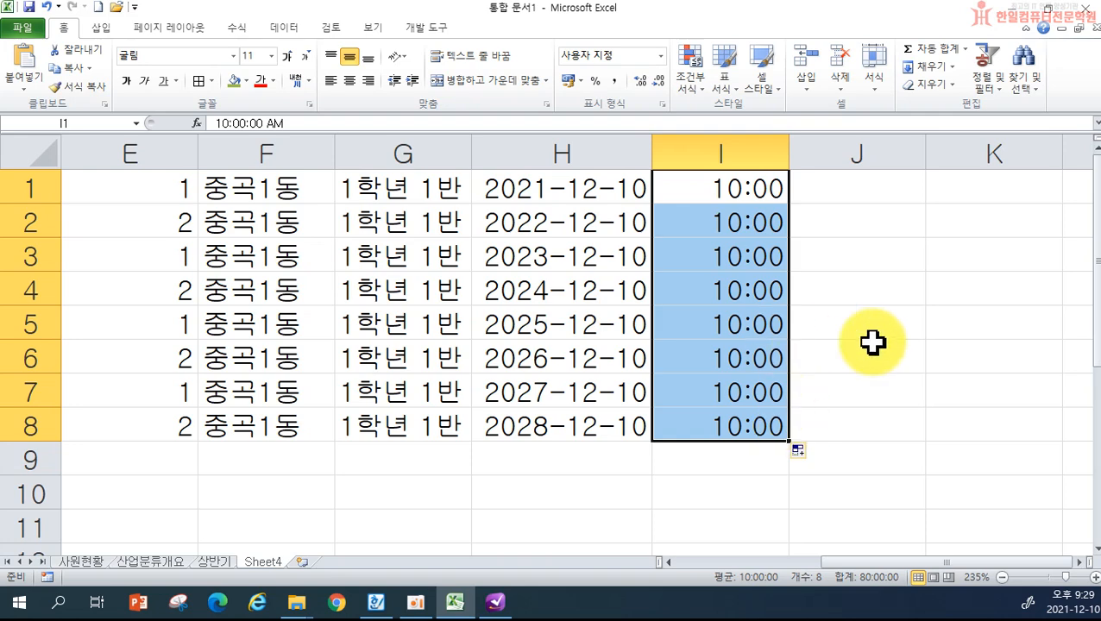
left_click(840, 192)
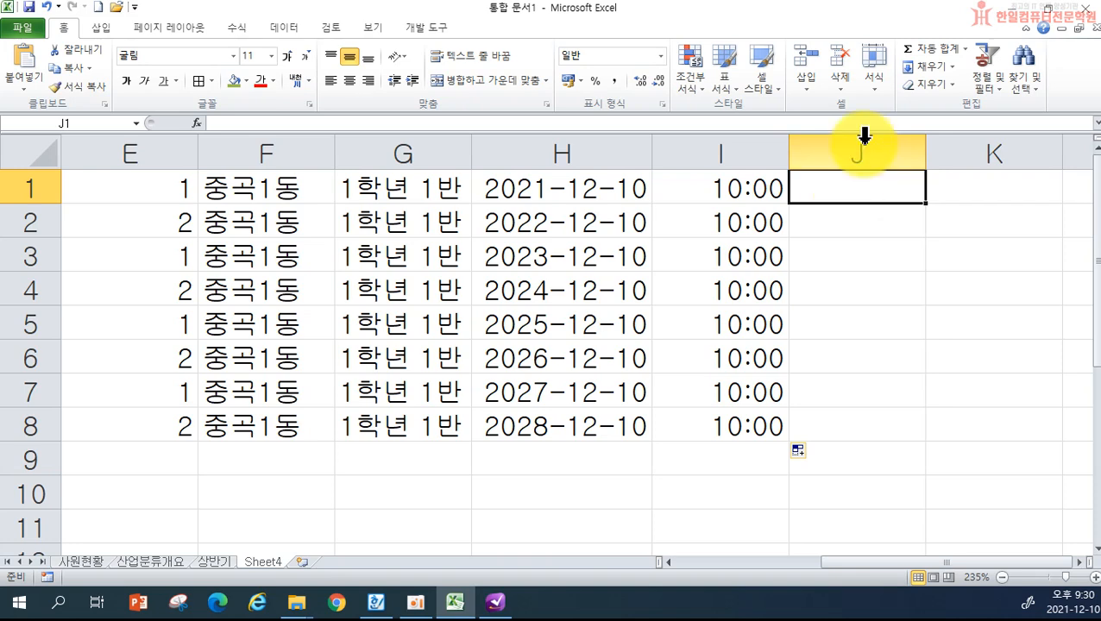
- Rename the Sheet4 tab to 자동채우기
double_click(263, 562)
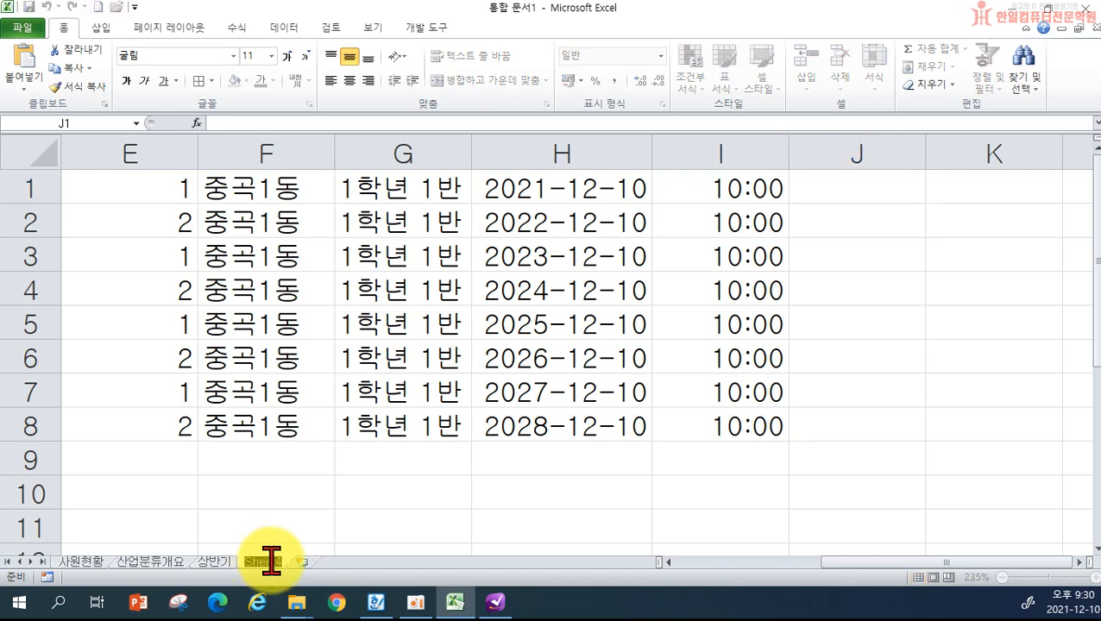
type("자동채")
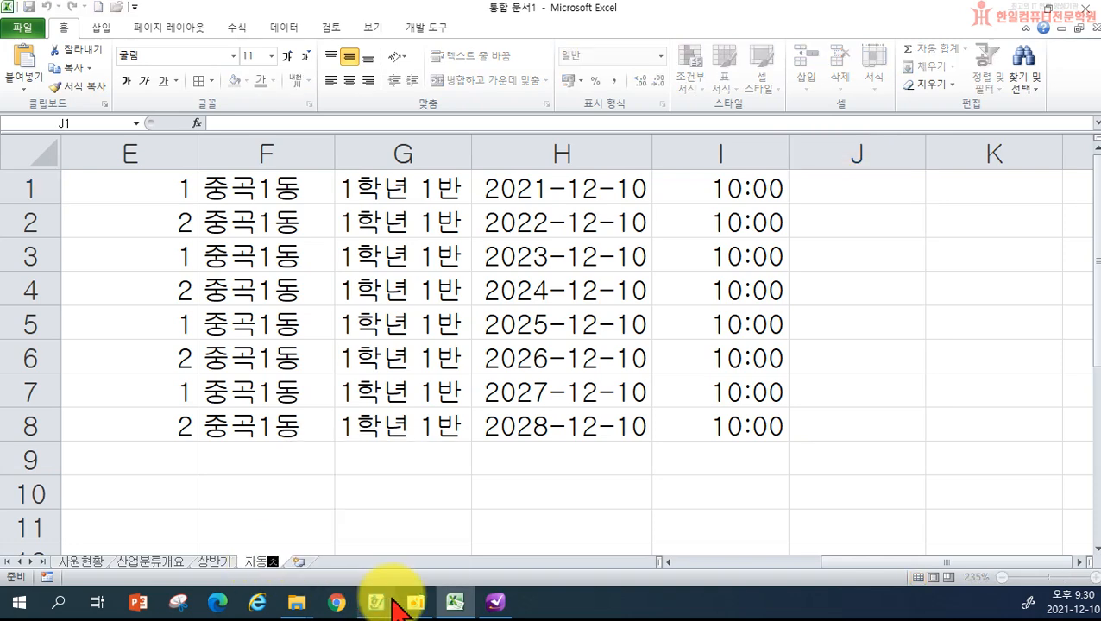
type("우기")
key("Return")
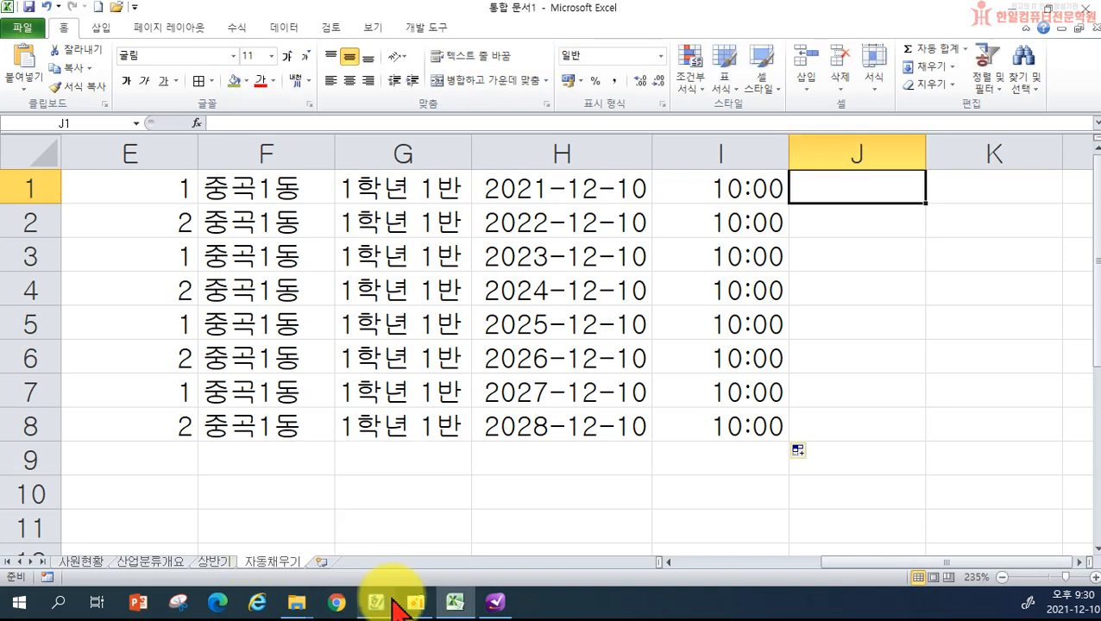
- Save the workbook in Documents and close Excel
left_click(30, 27)
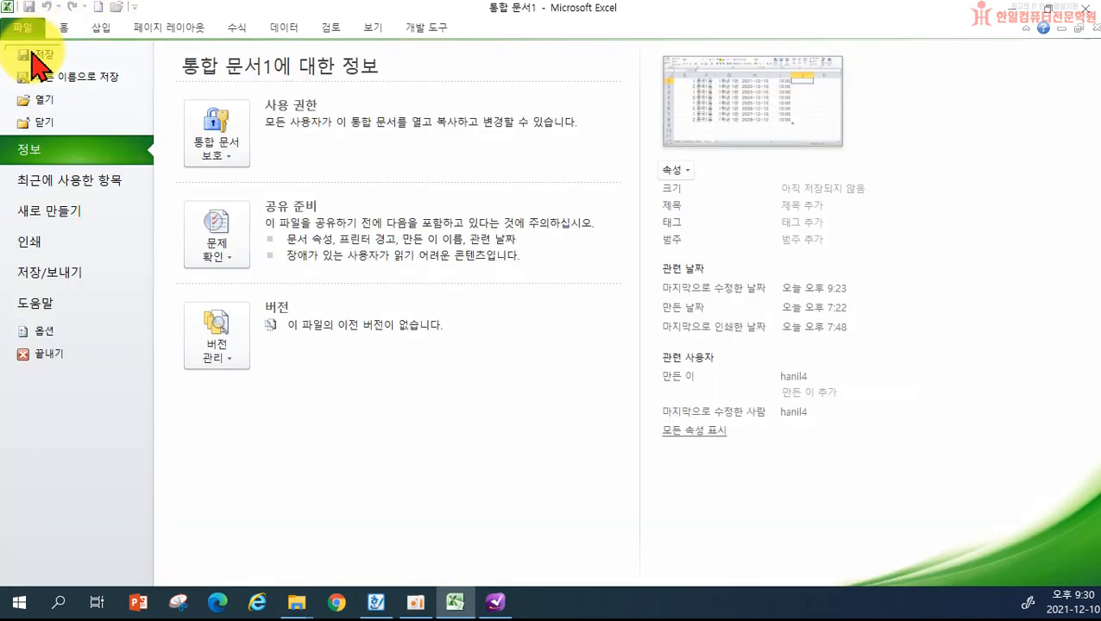
left_click(40, 57)
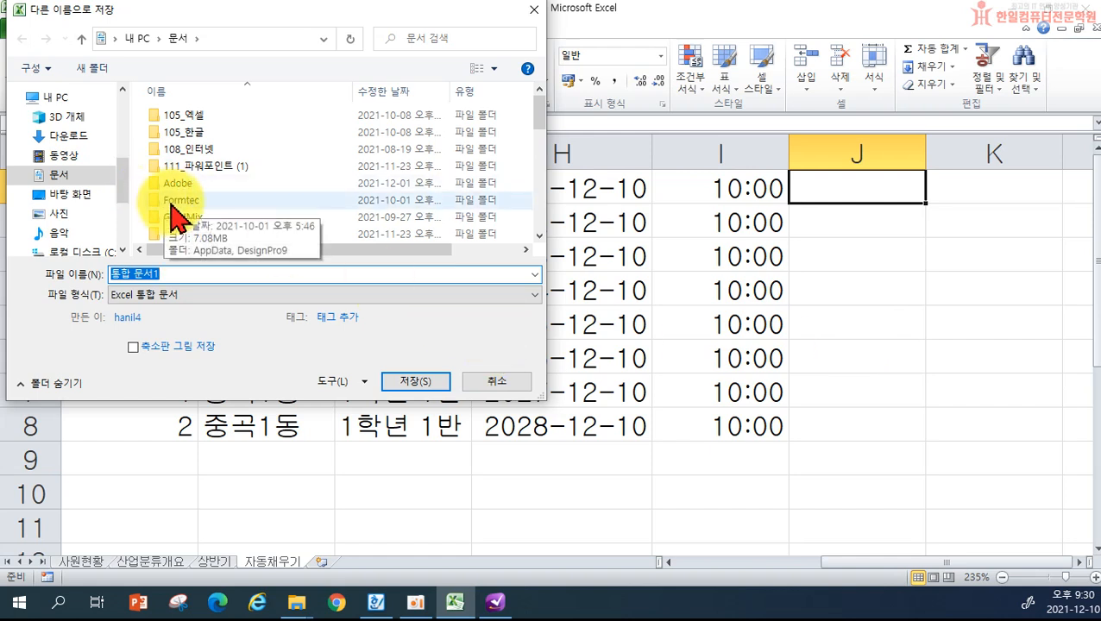
left_click_drag(541, 98, 537, 228)
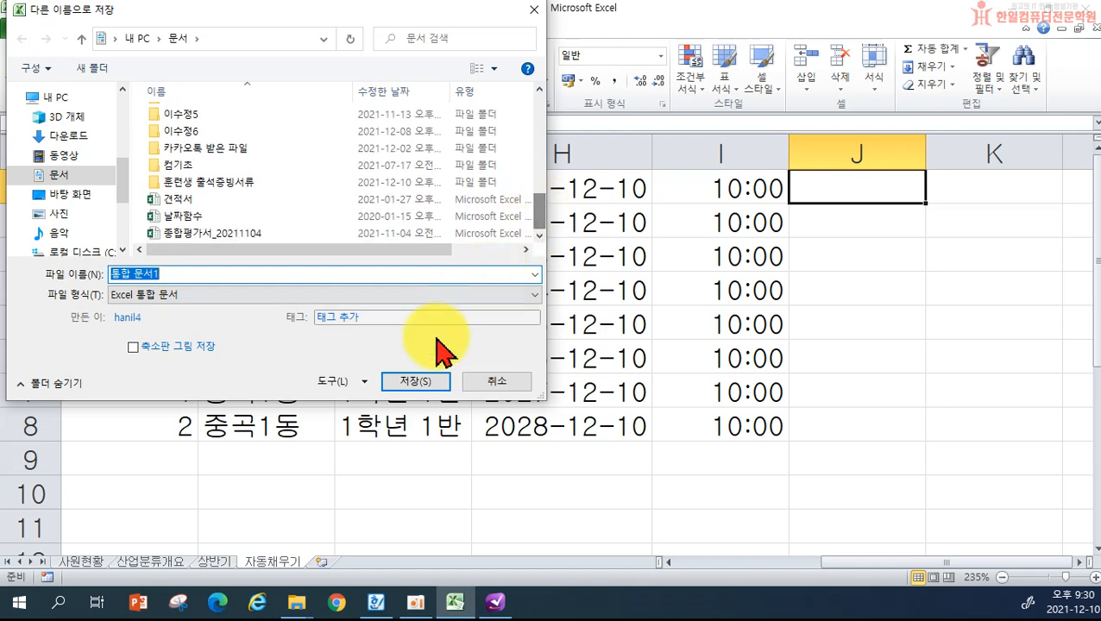
left_click(415, 382)
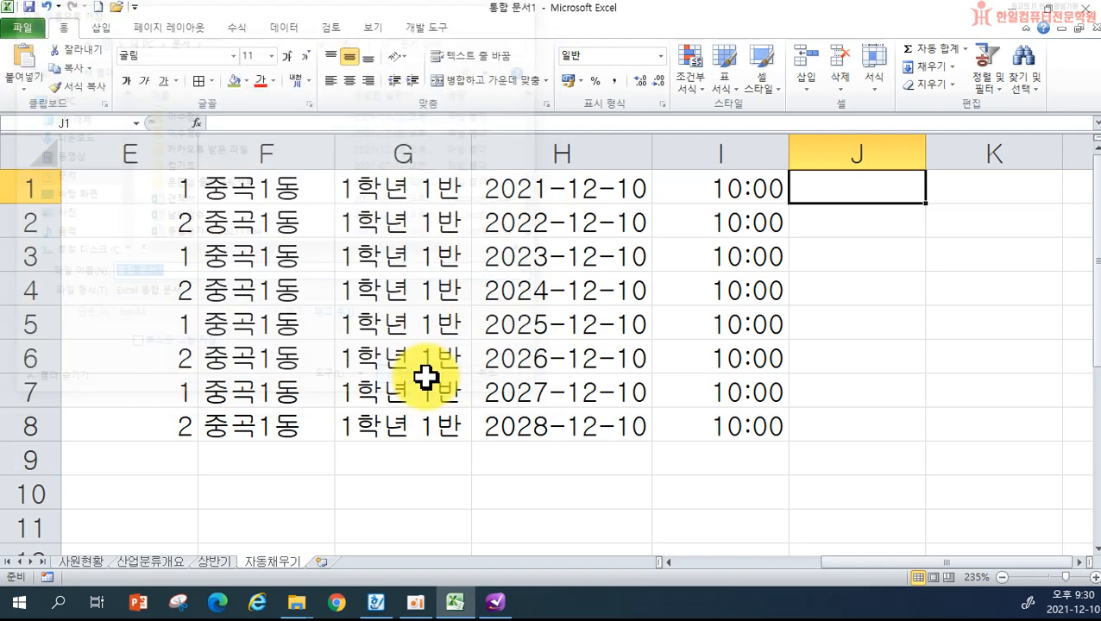
left_click(1085, 19)
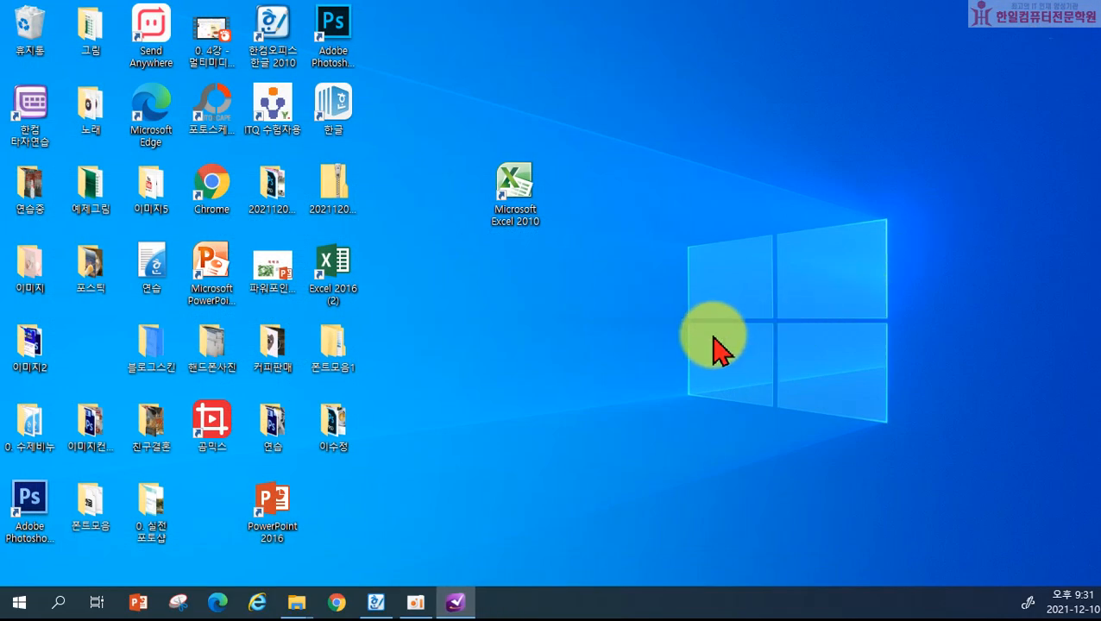